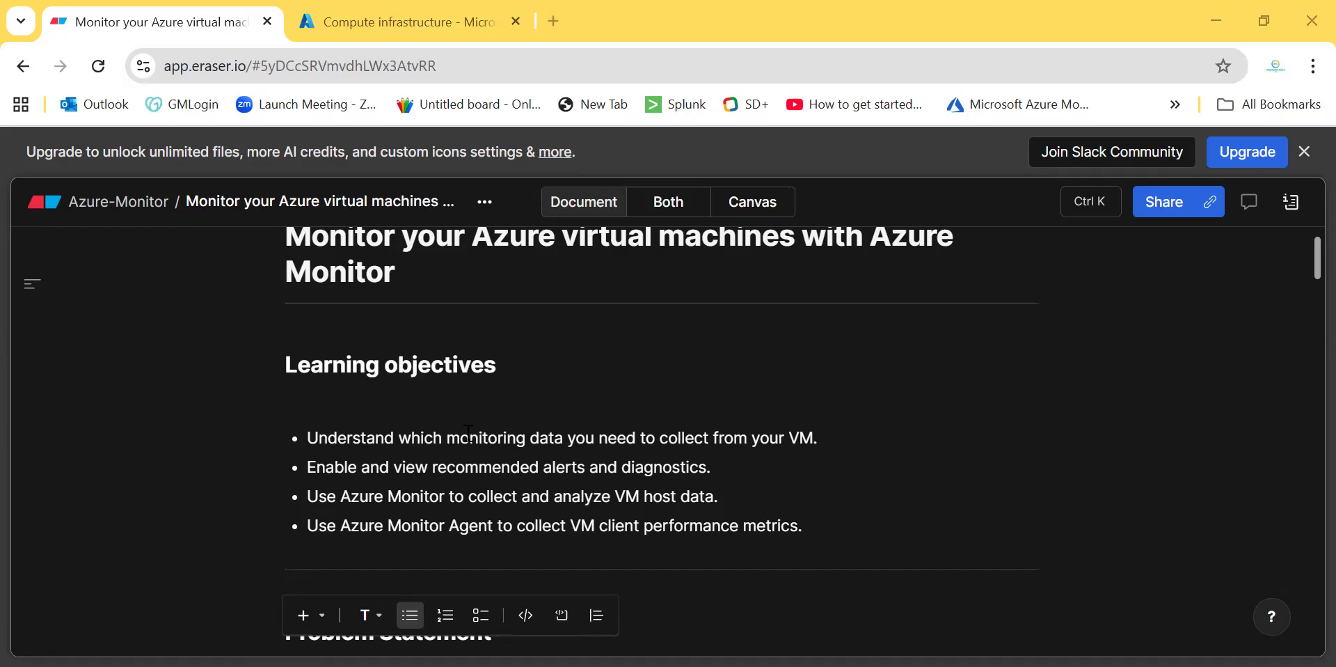
Step: Read through the notes on the learning objectives, problem statement, solution, and Azure Monitor metrics and logs
scroll(602, 464, "down", 5)
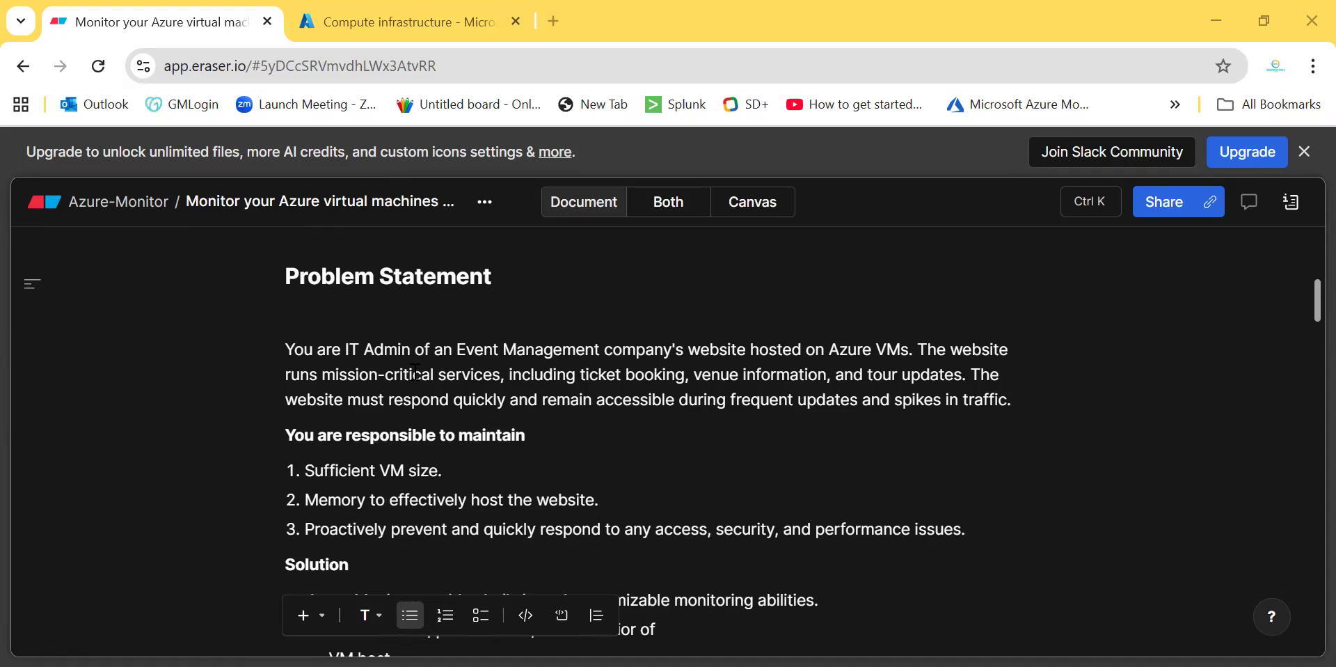
scroll(487, 468, "down", 3)
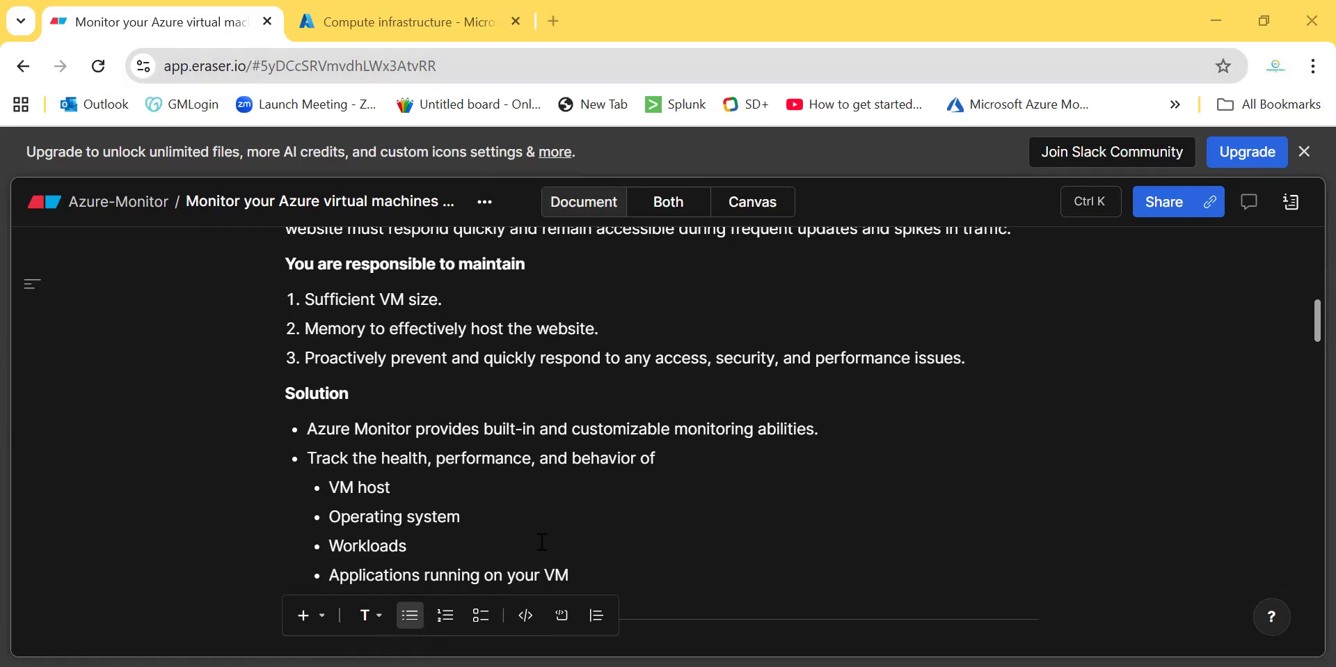
scroll(542, 542, "down", 5)
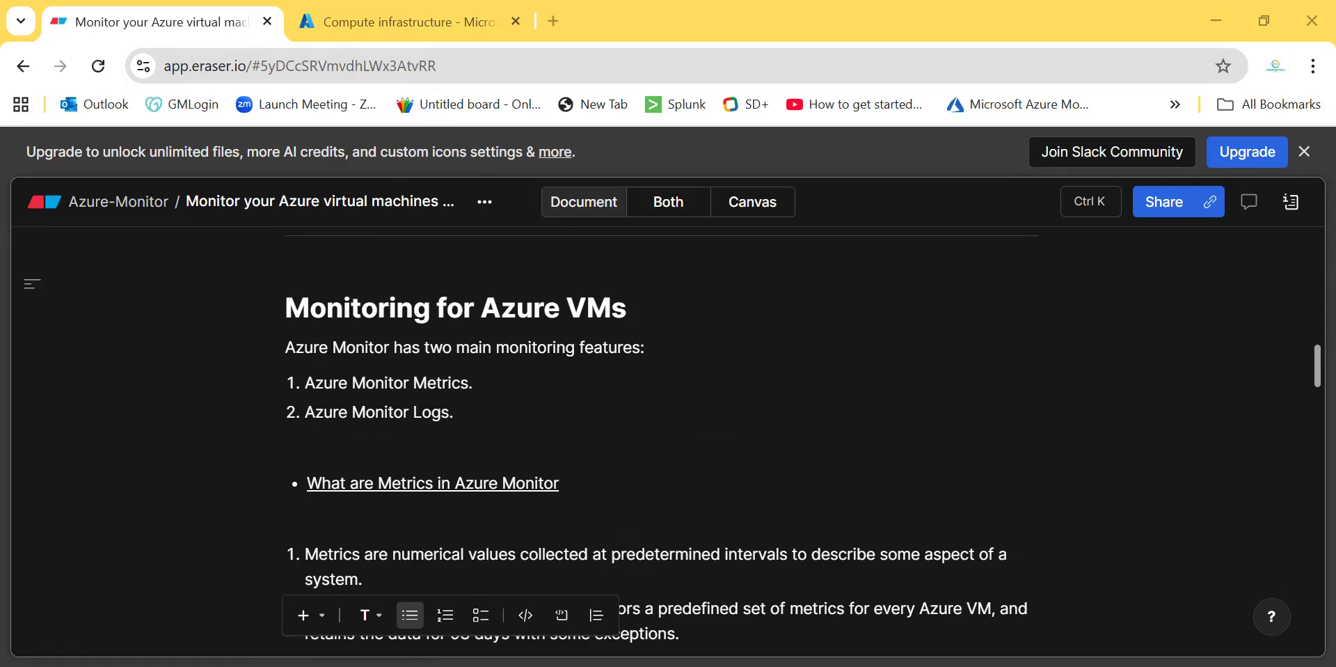
scroll(525, 539, "down", 2)
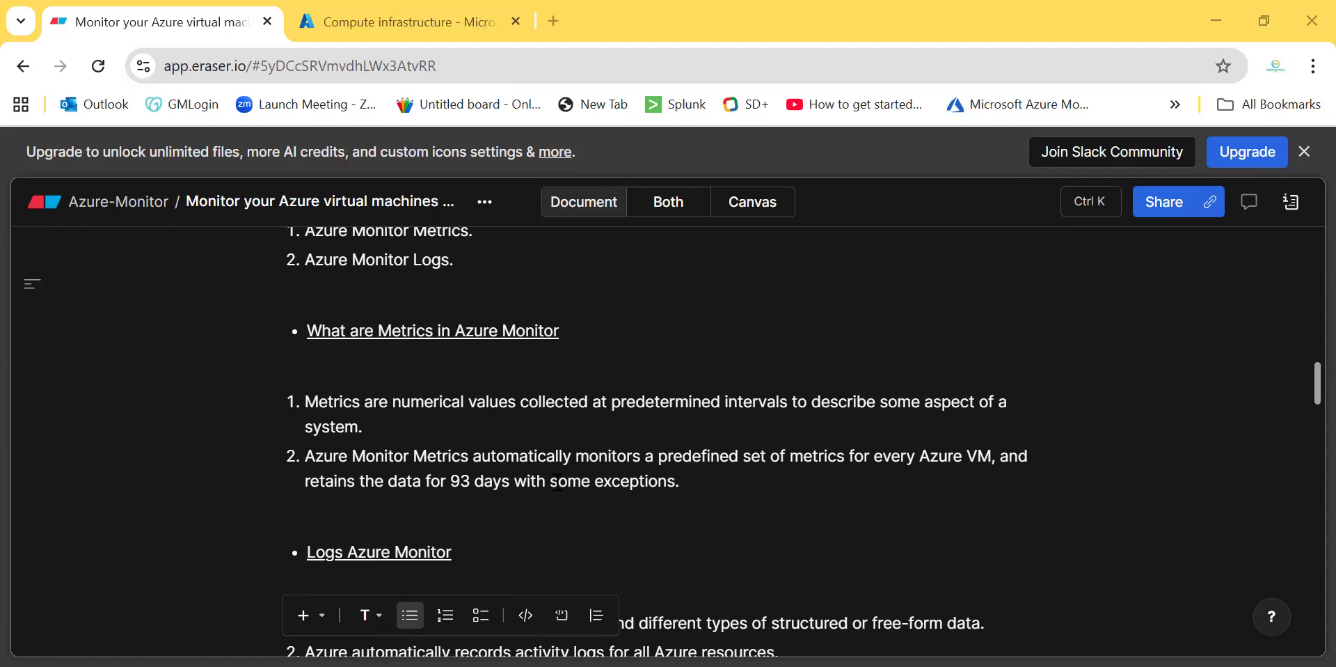
scroll(557, 481, "down", 4)
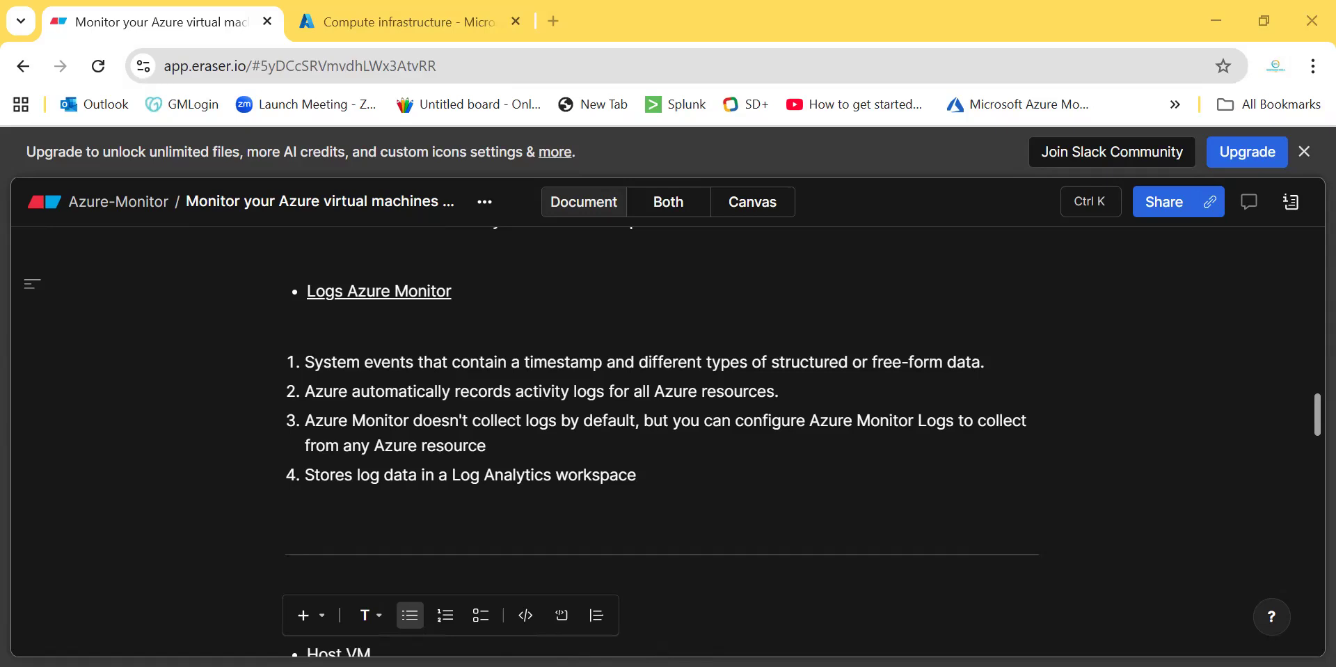
scroll(431, 473, "up", 15)
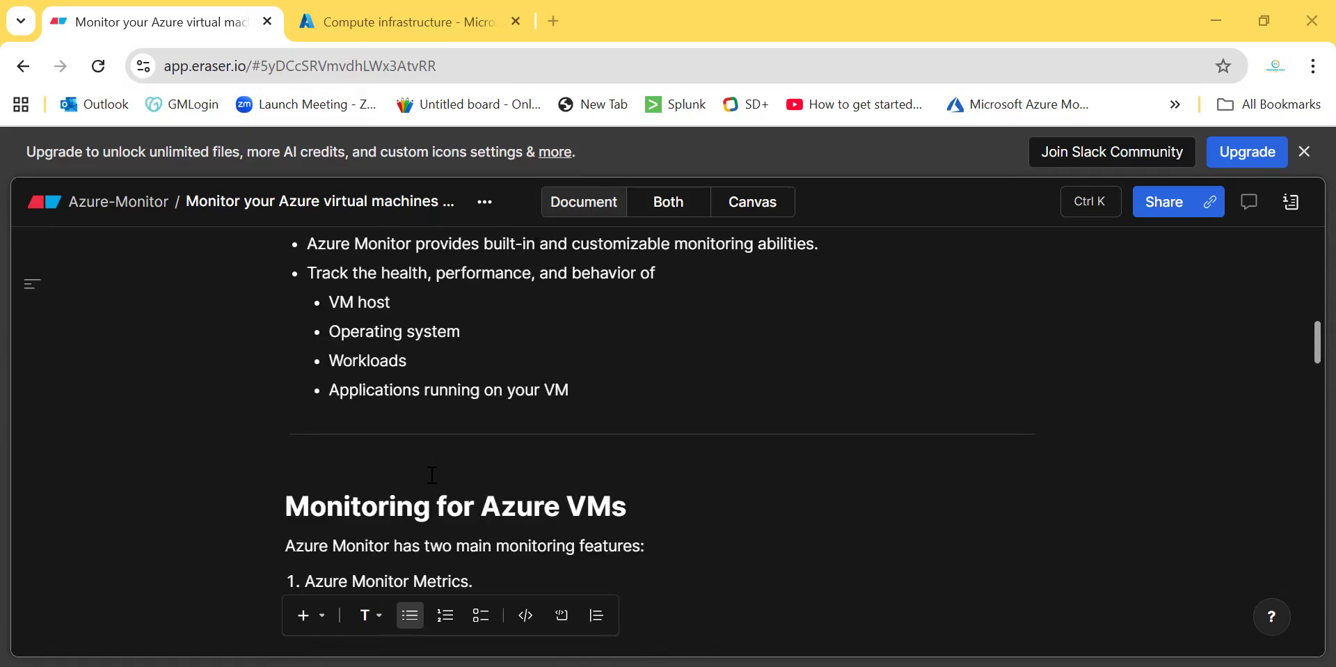
scroll(431, 473, "down", 8)
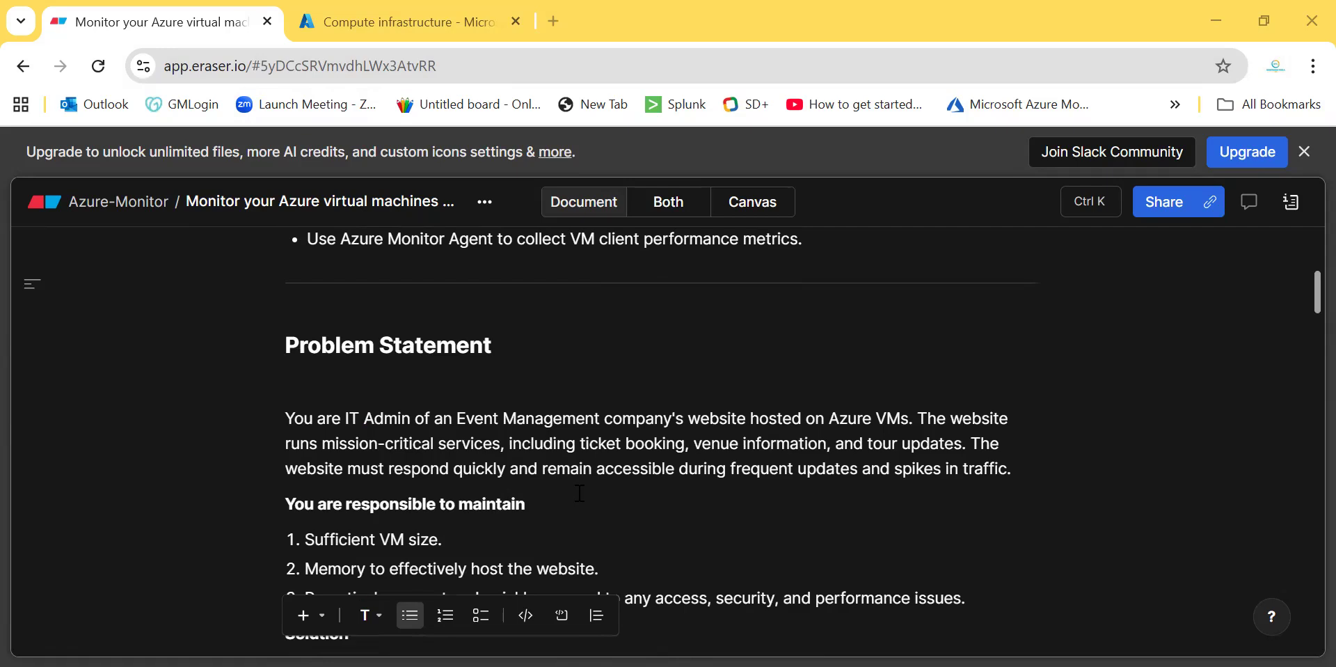
scroll(580, 492, "up", 1)
scroll(580, 492, "down", 2)
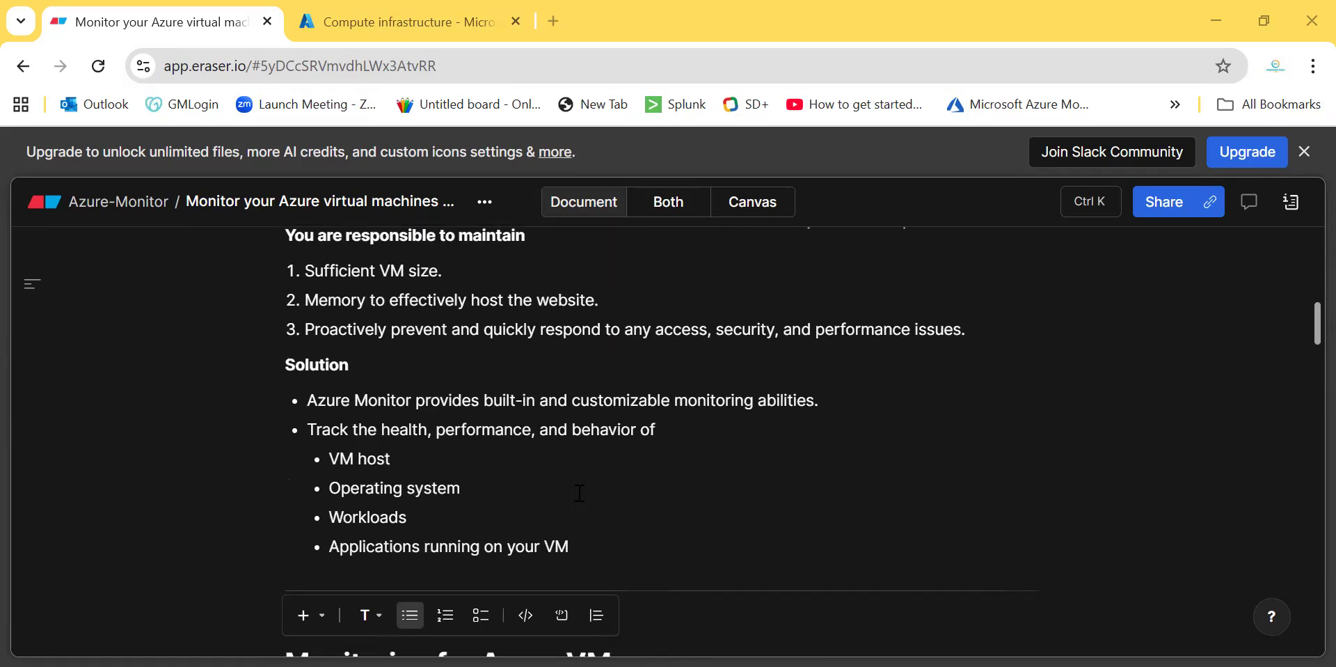
scroll(580, 492, "down", 3)
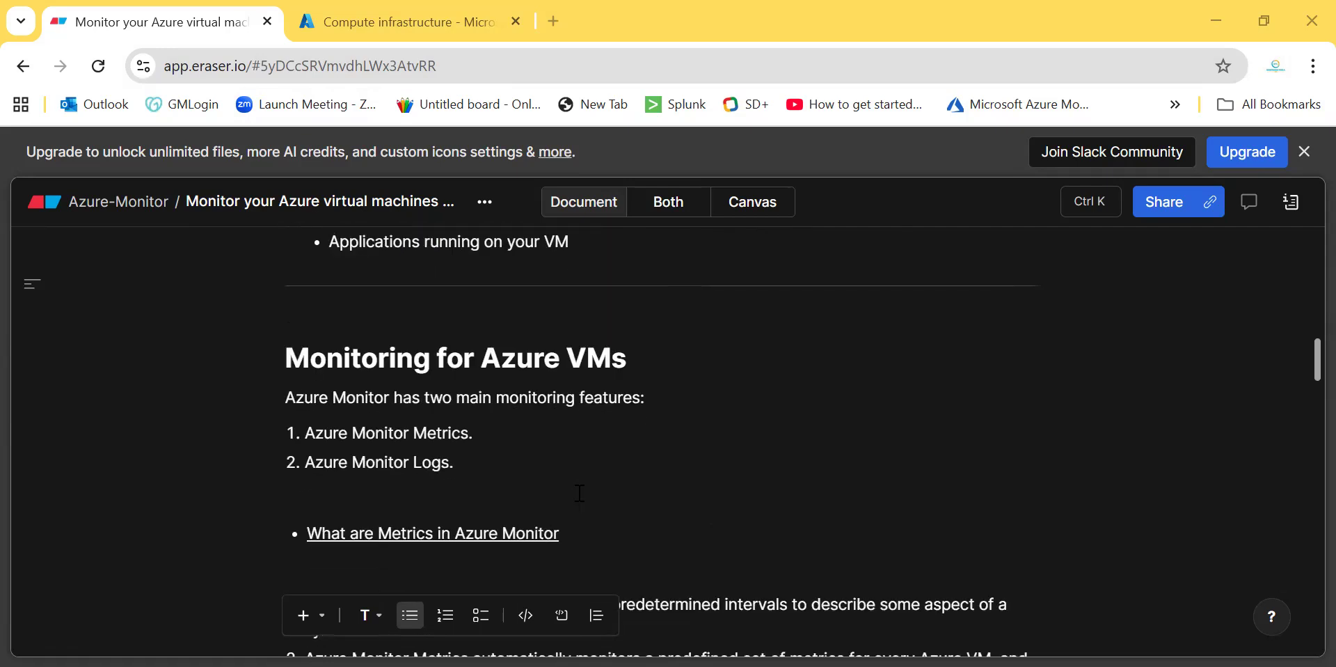
Step: Examine the VM monitoring layers list and its diagram, through to the Monitor VM host data section
scroll(716, 509, "down", 8)
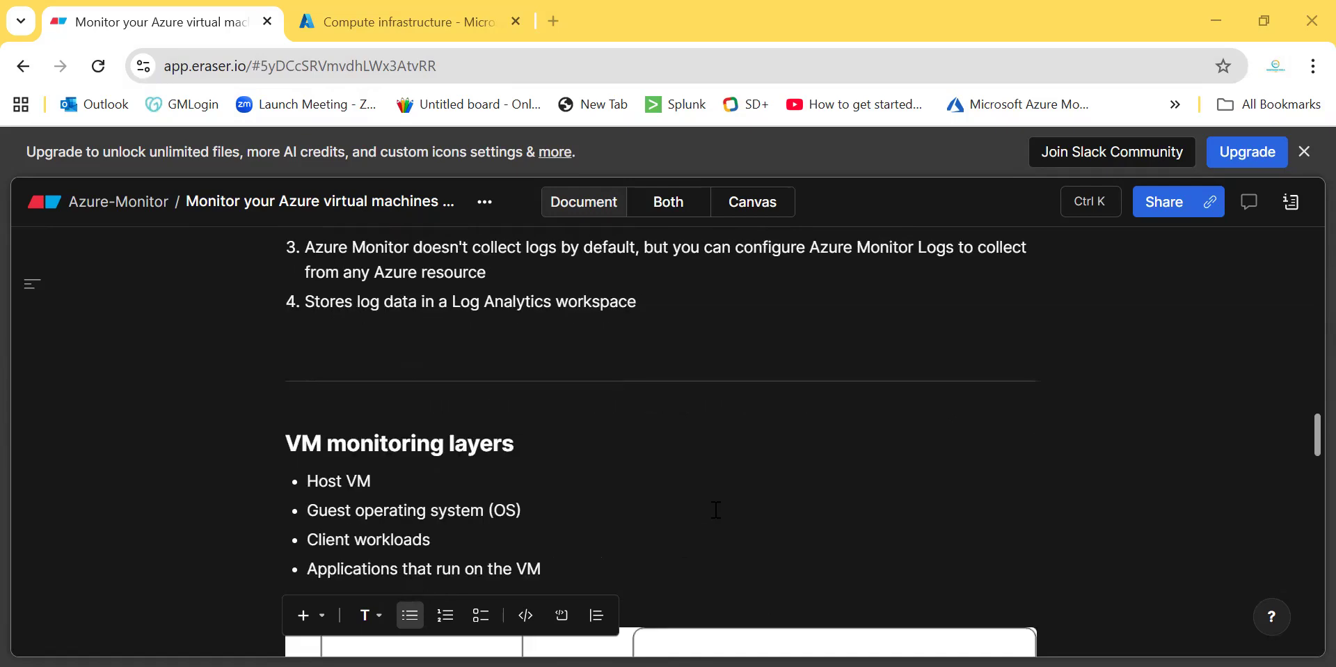
scroll(716, 508, "down", 1)
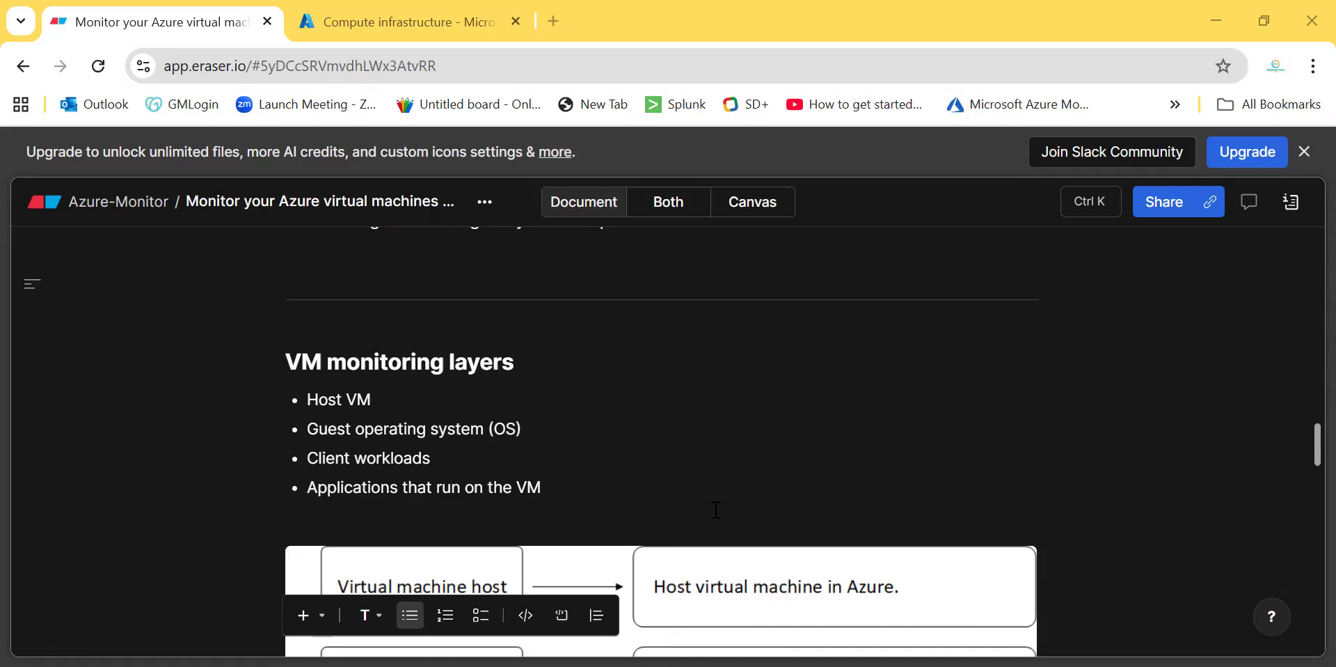
scroll(716, 509, "down", 1)
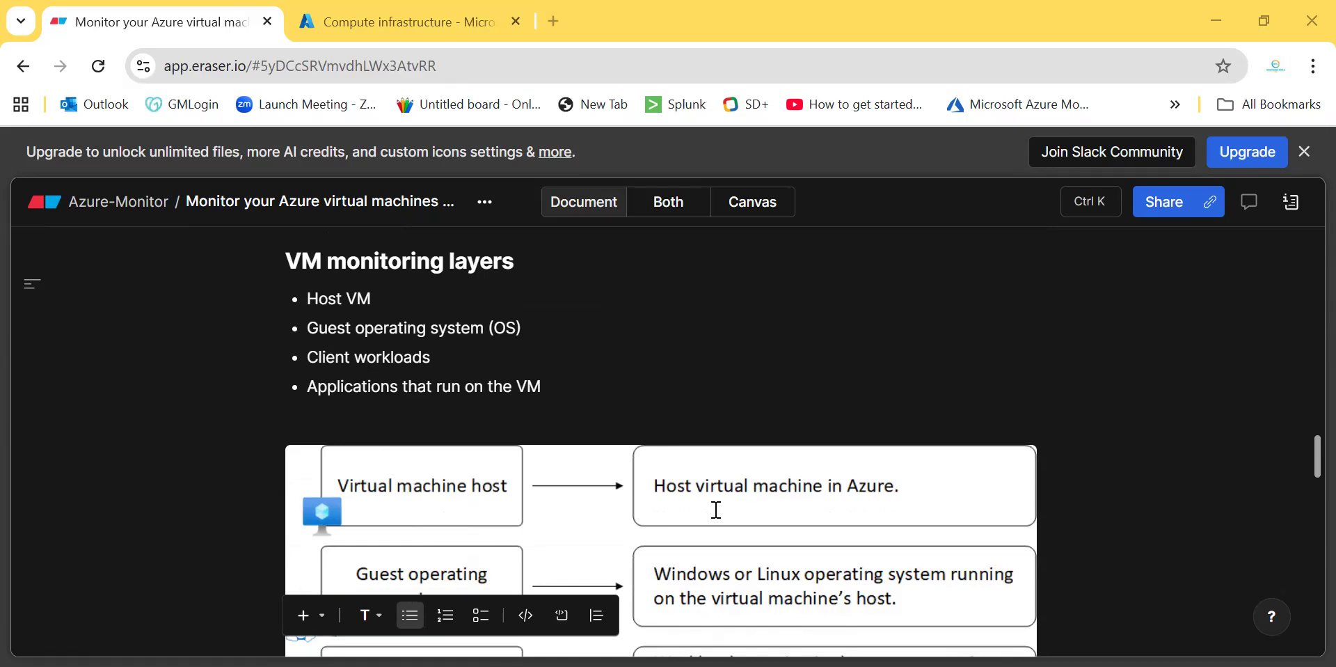
scroll(716, 509, "down", 2)
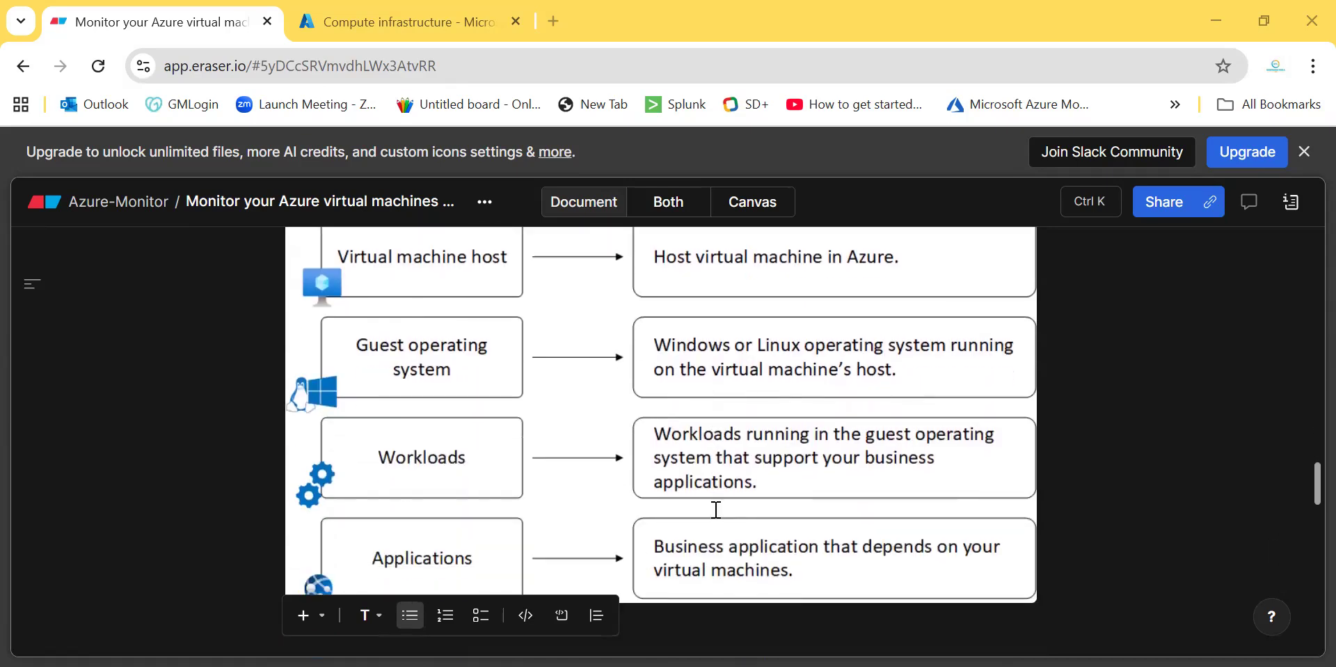
scroll(612, 460, "up", 2)
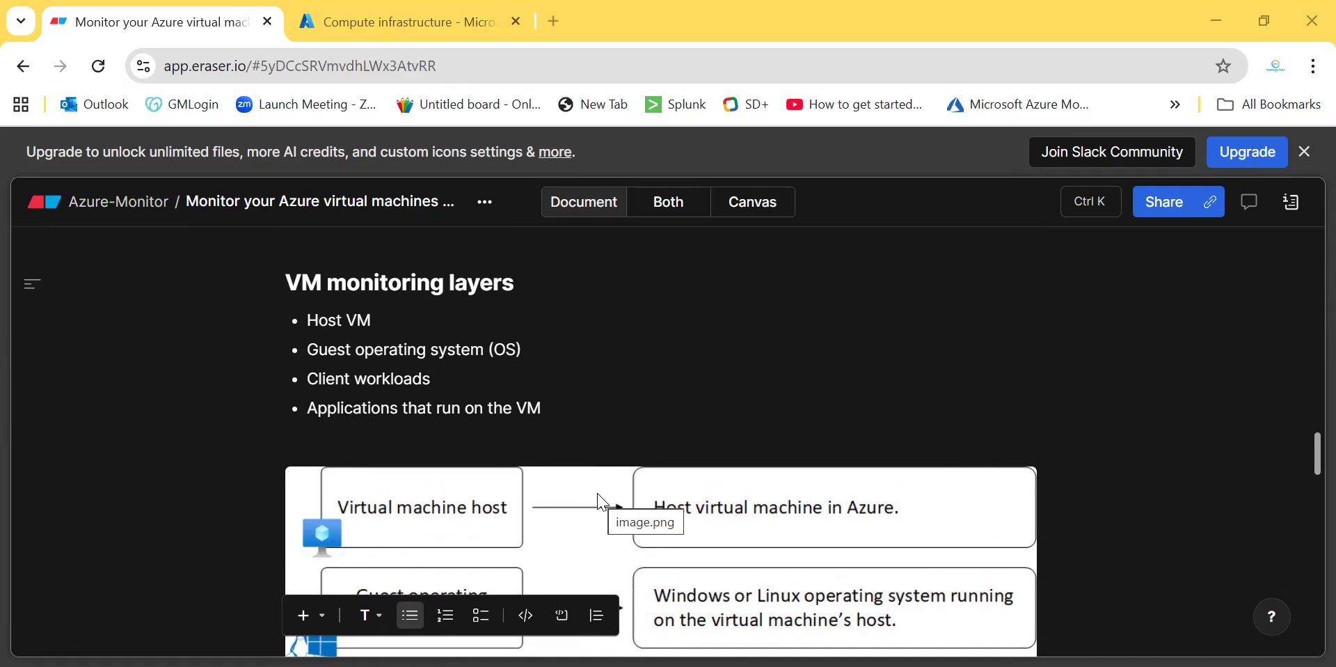
scroll(601, 501, "down", 1)
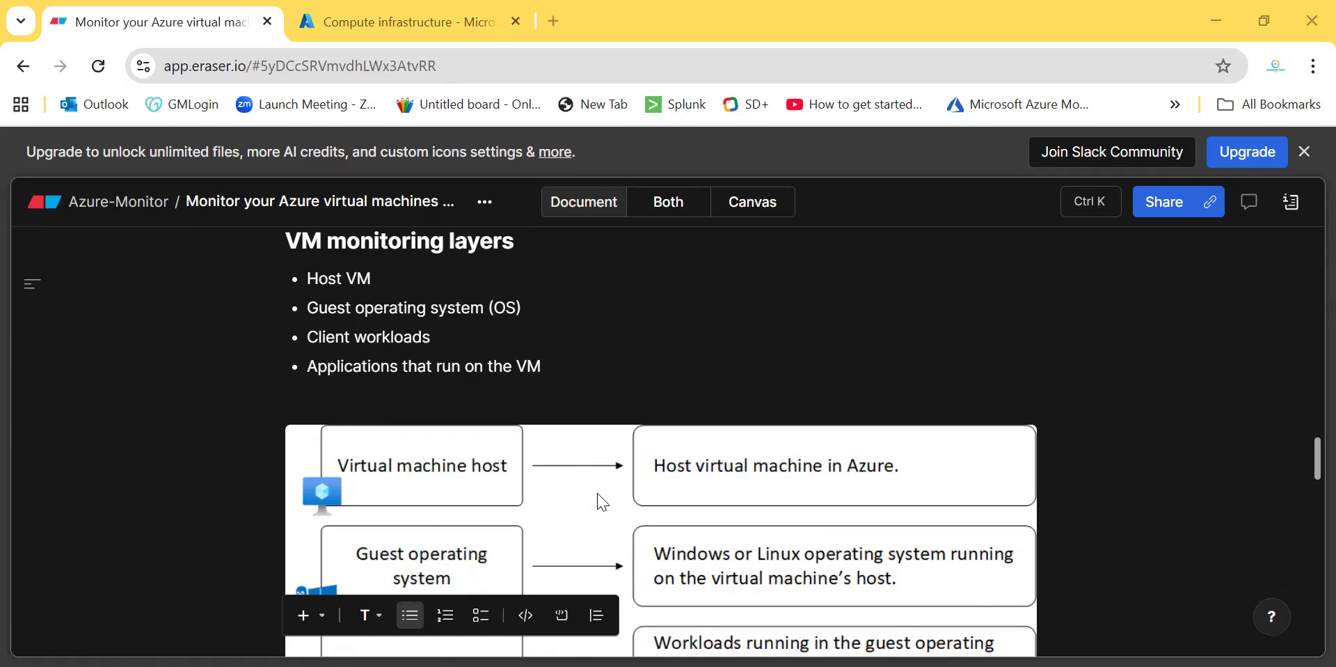
scroll(615, 551, "down", 5)
scroll(614, 552, "up", 3)
scroll(618, 552, "up", 1)
scroll(619, 552, "down", 5)
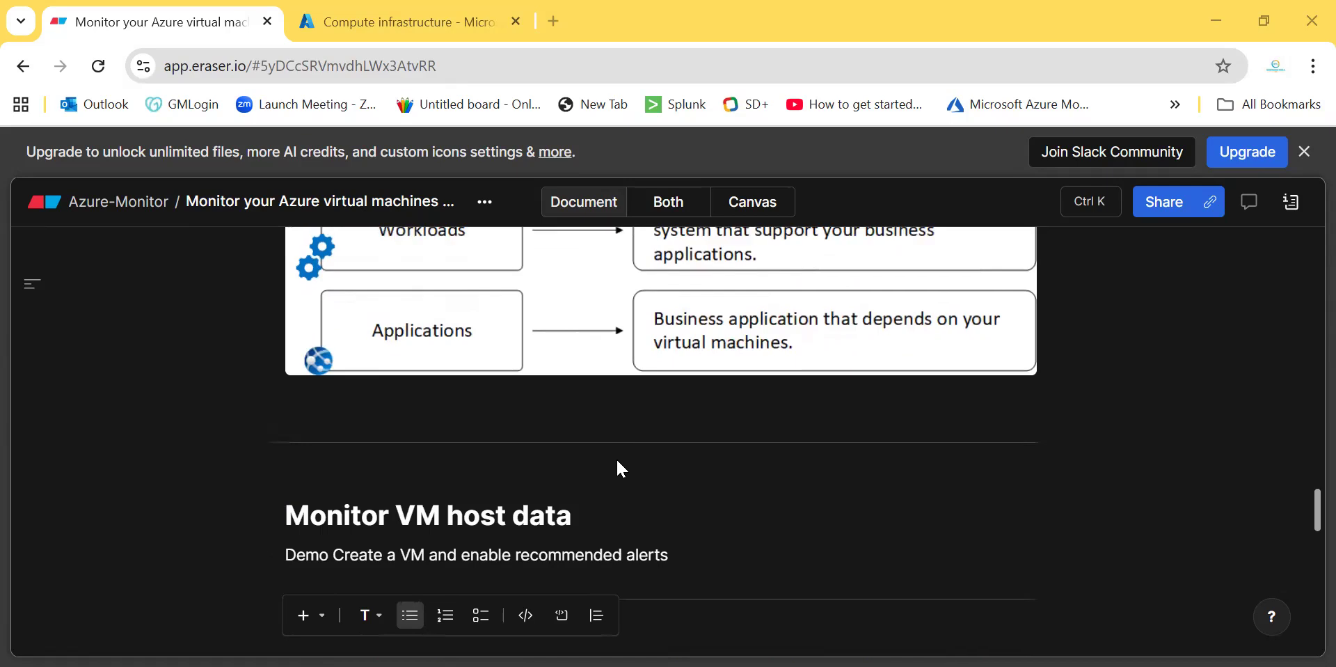
scroll(621, 467, "up", 4)
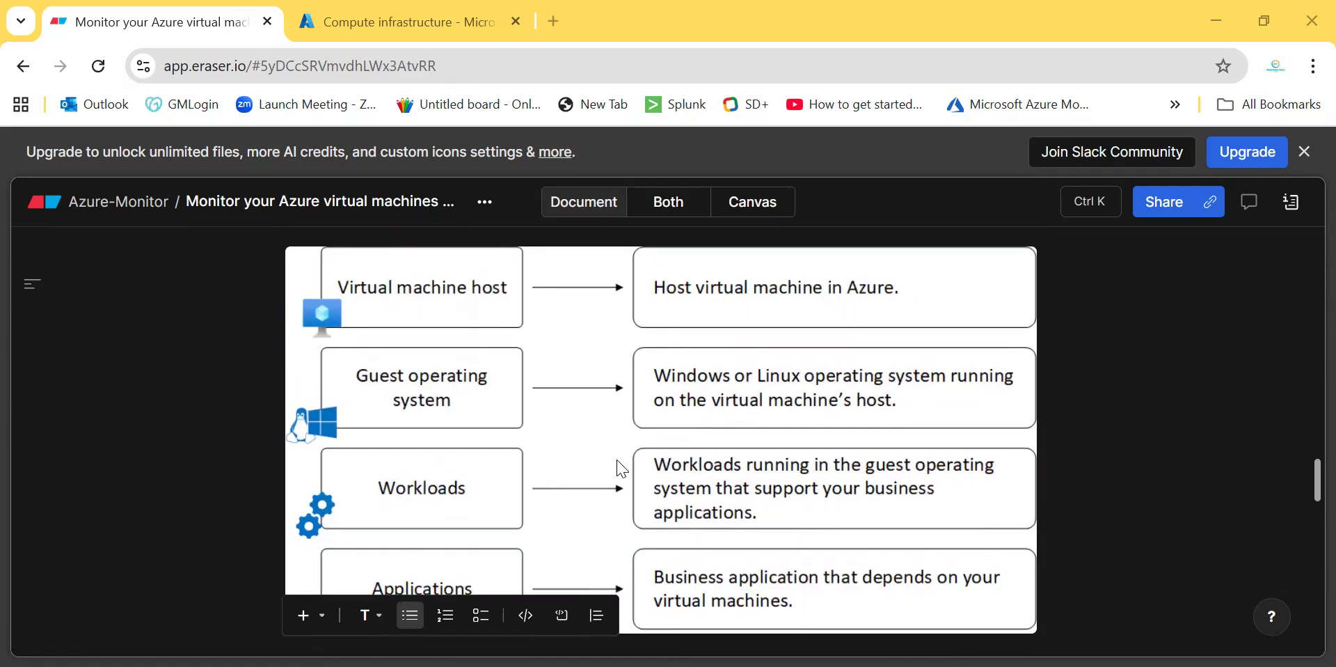
scroll(621, 468, "up", 4)
scroll(622, 346, "down", 3)
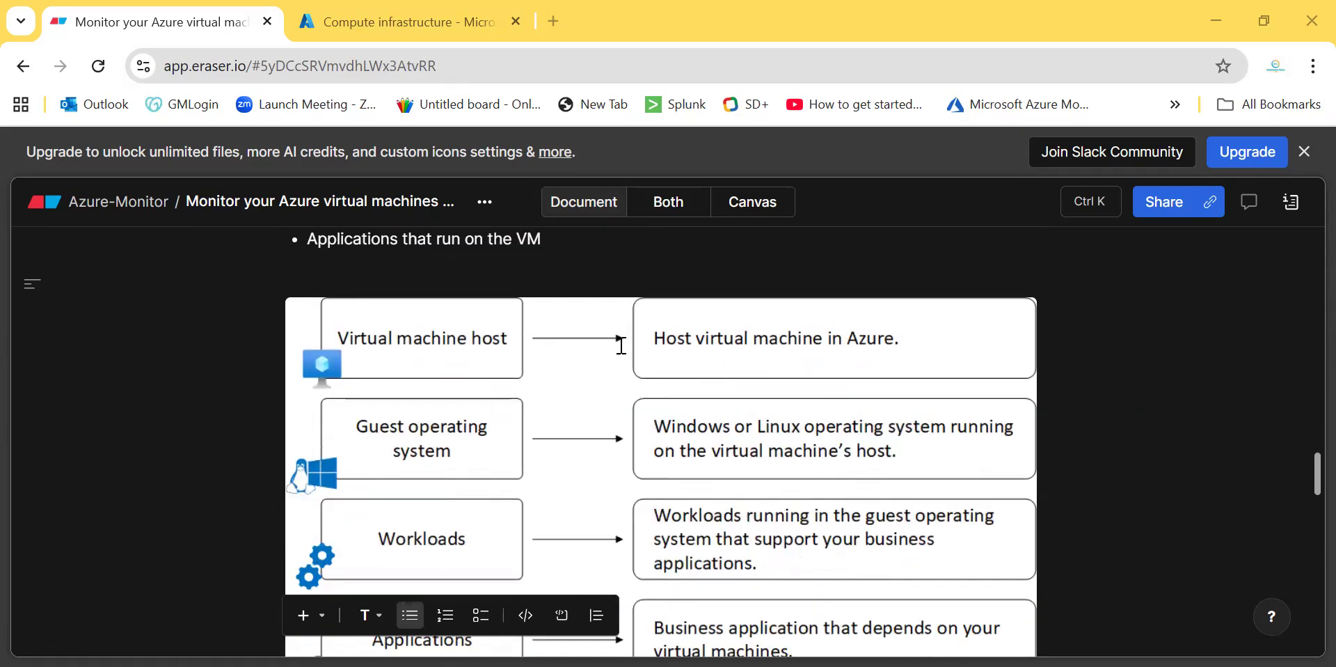
scroll(621, 345, "down", 4)
scroll(622, 345, "down", 1)
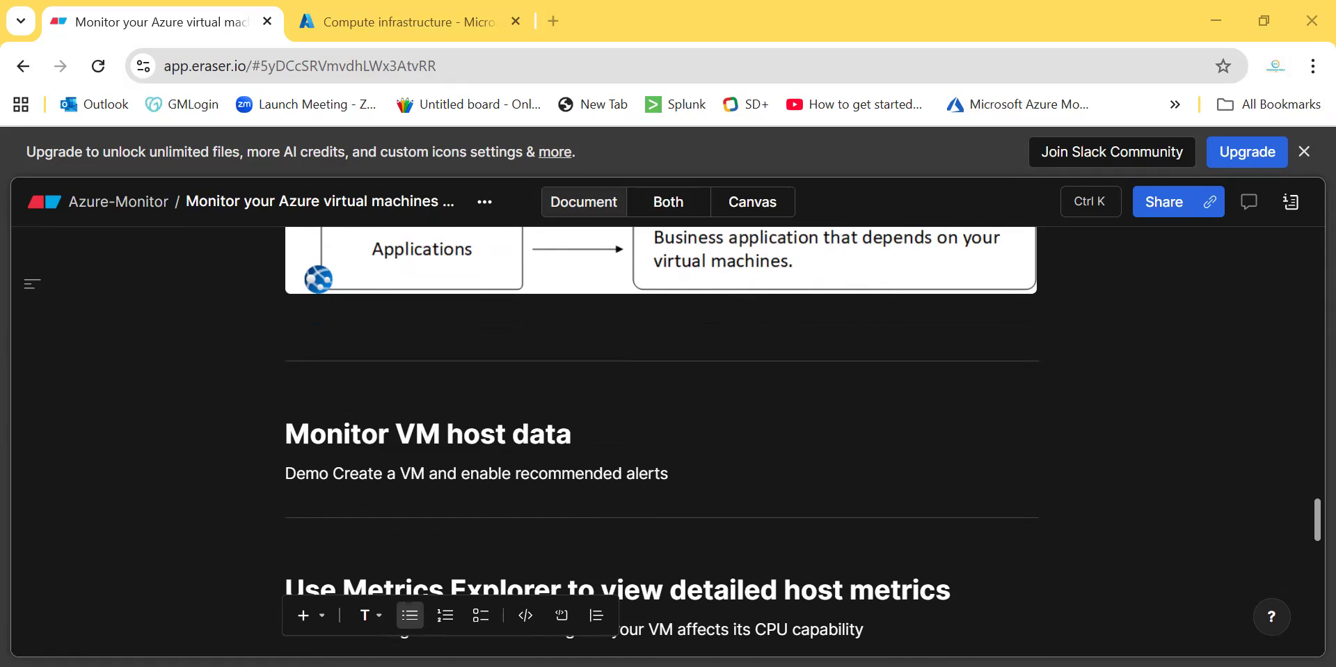
Step: Switch to the Azure portal, search for vm, and open the virtual machines list
left_click(390, 19)
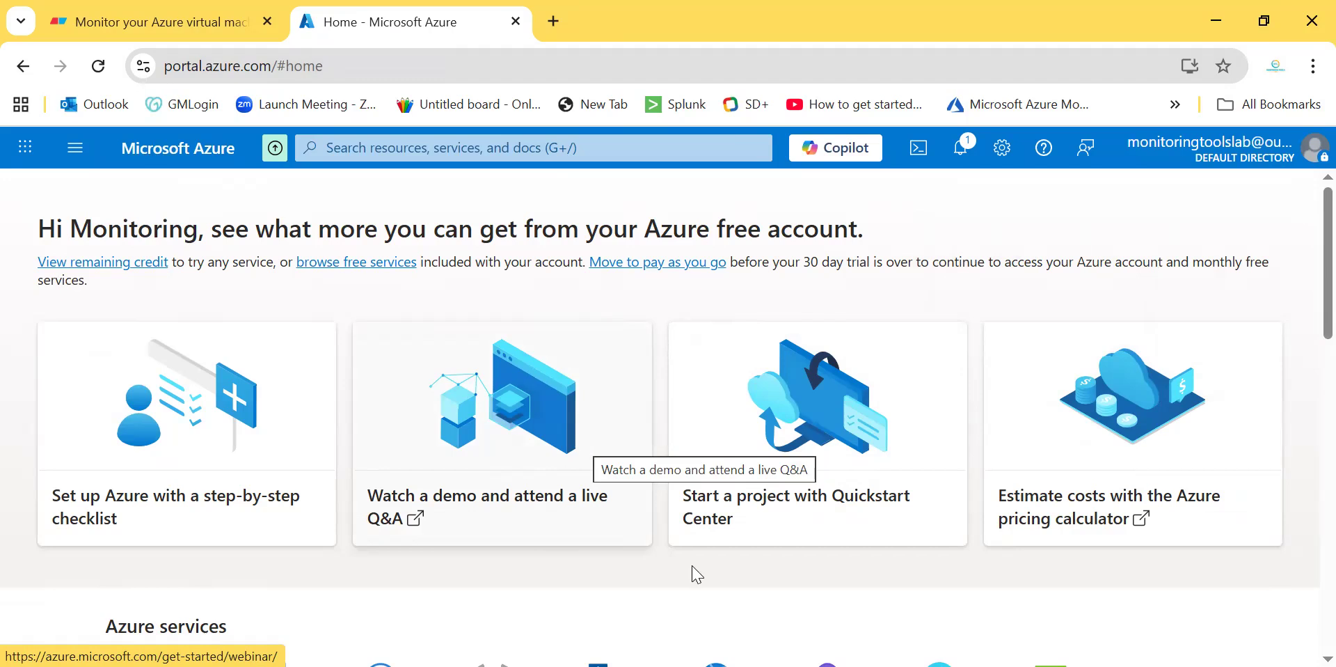
left_click(415, 147)
type("vm")
left_click(428, 293)
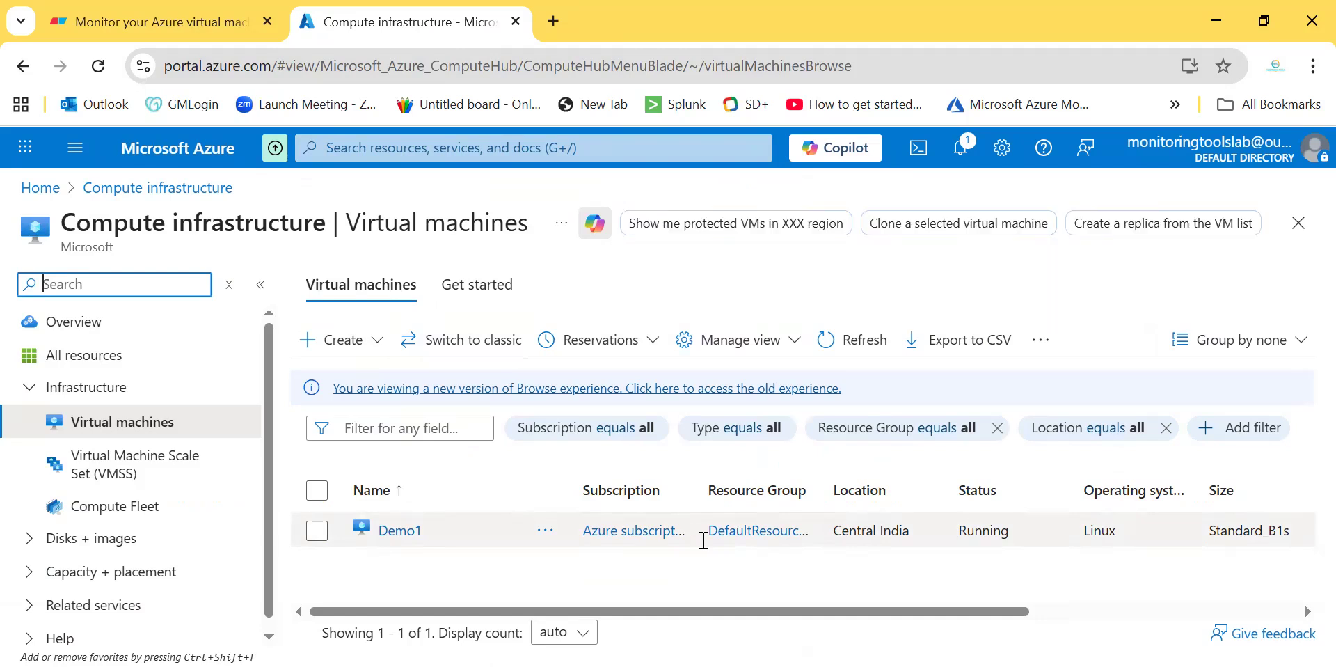
Step: Start creating a virtual machine and assign it to the existing DefaultResourceGroup-CID resource group
left_click(331, 341)
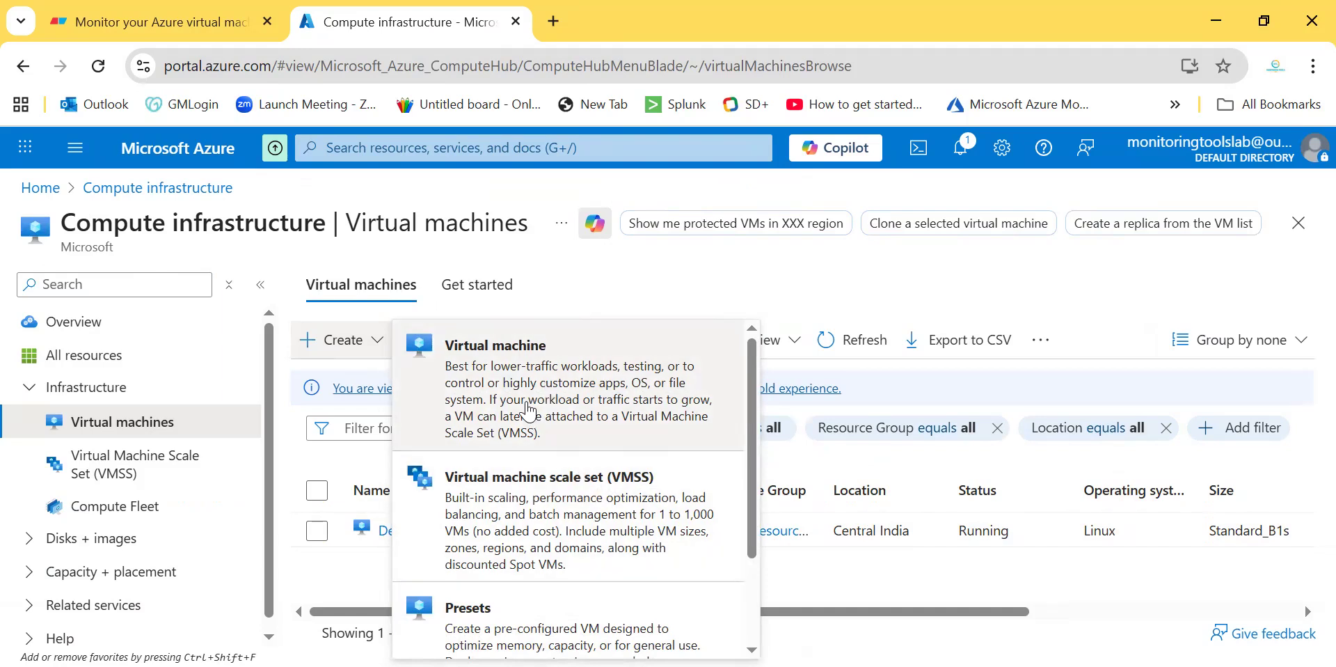
left_click(588, 337)
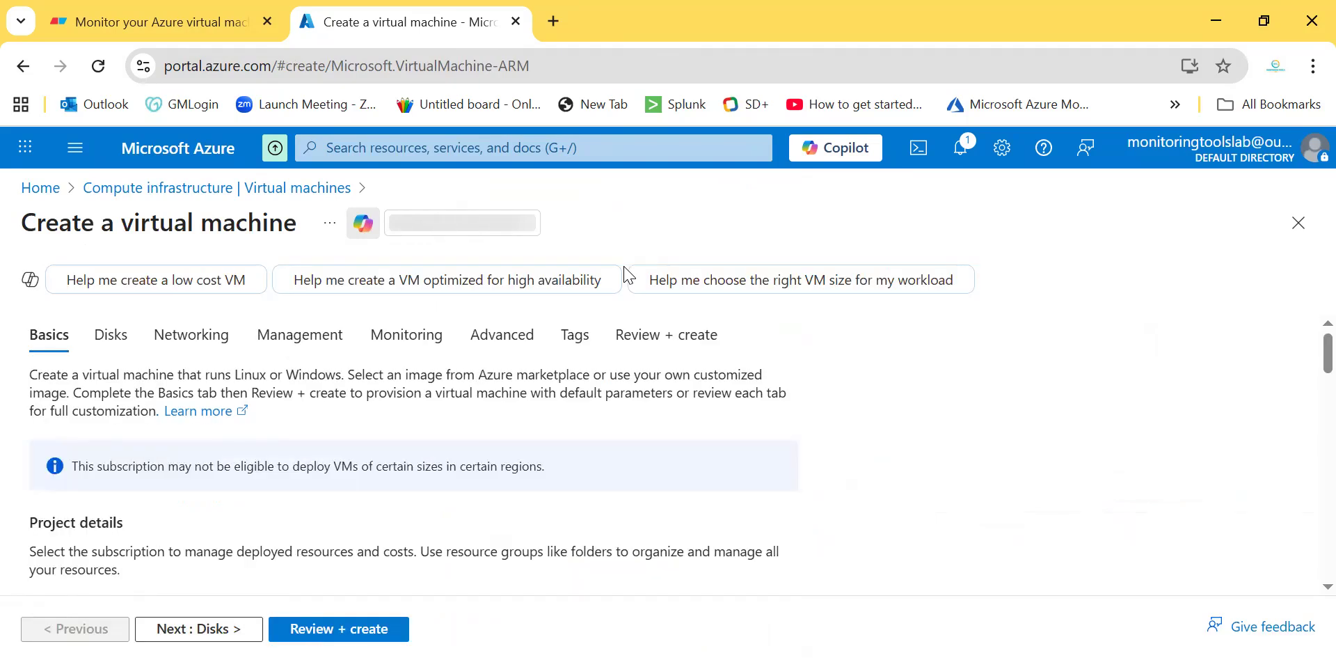
scroll(353, 555, "down", 3)
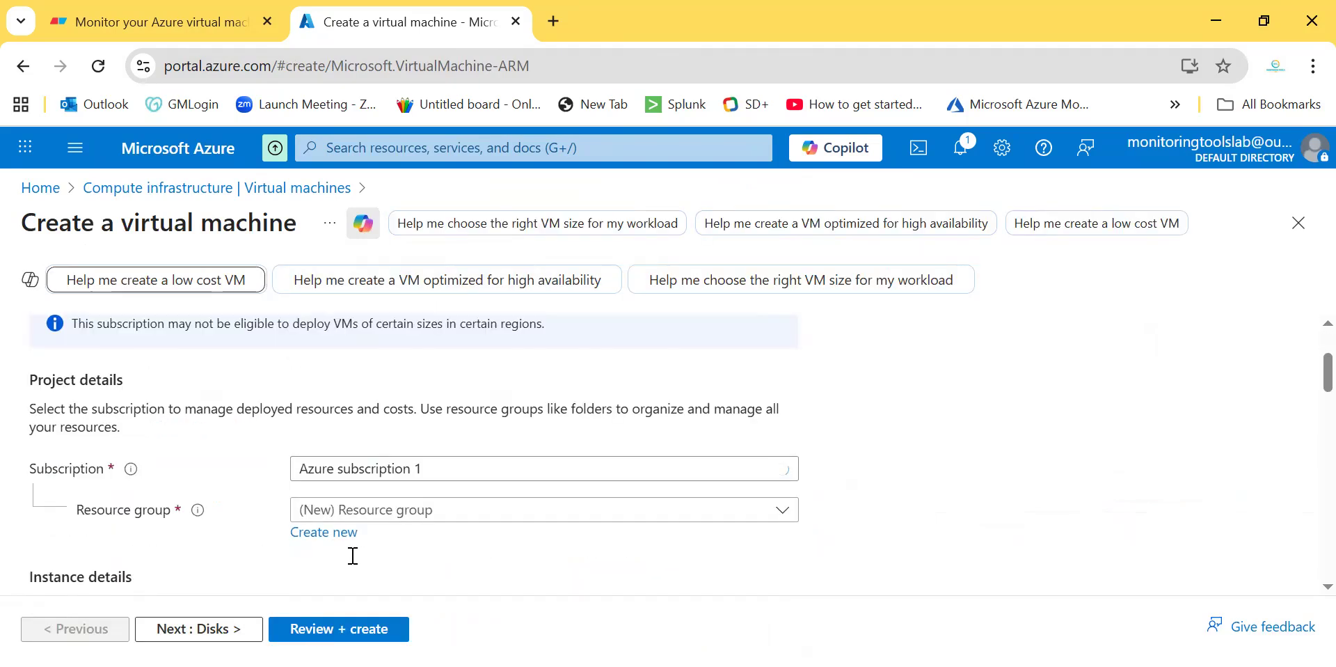
left_click(344, 465)
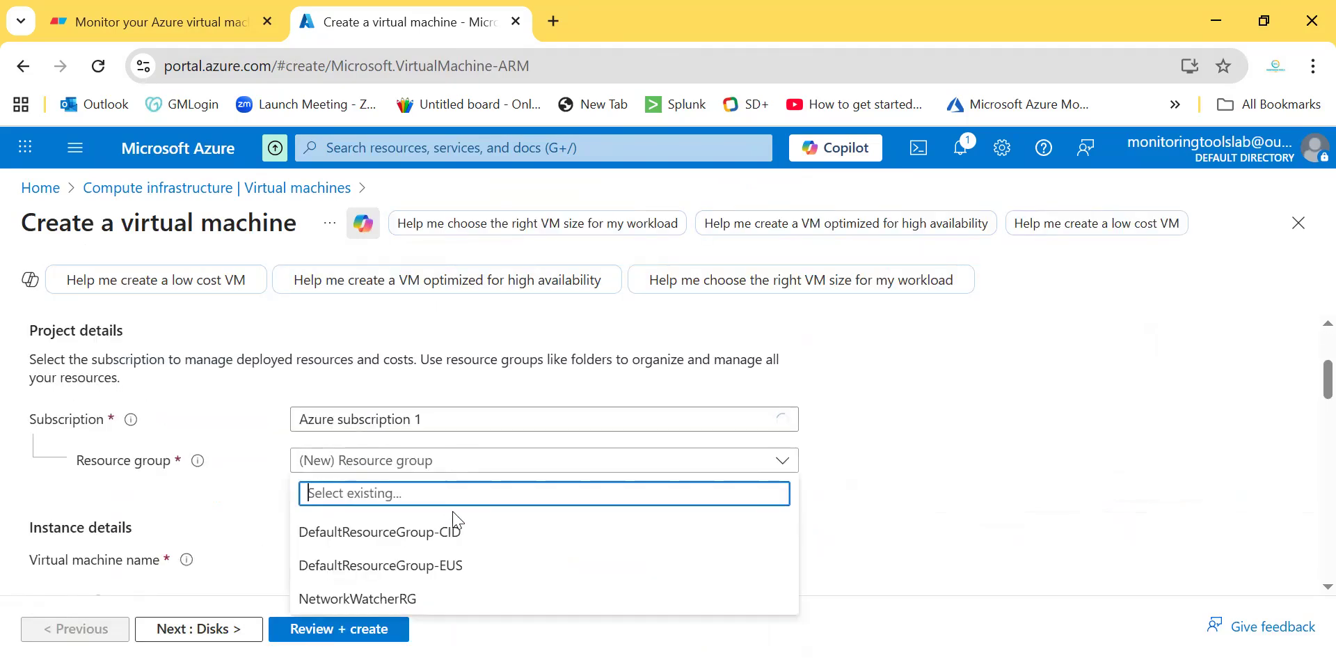
left_click(456, 534)
Step: Name the new virtual machine Demo2 in the instance details
scroll(457, 540, "down", 2)
left_click(340, 438)
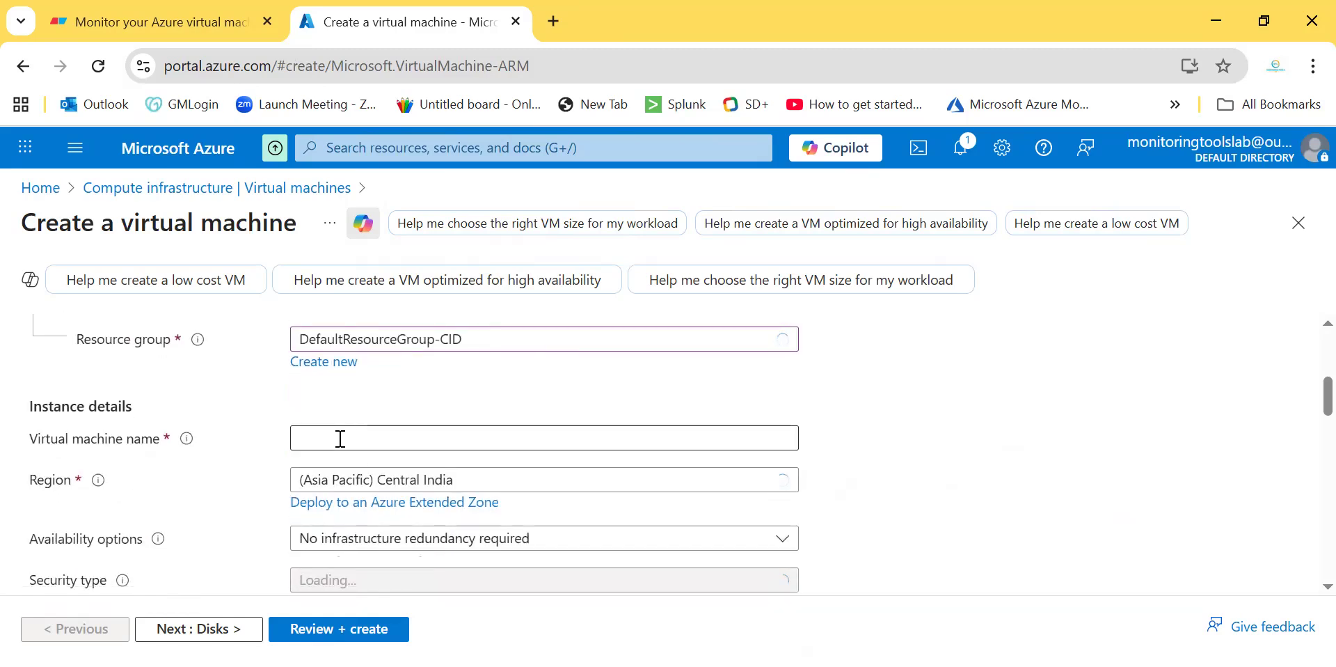
type("Demo2")
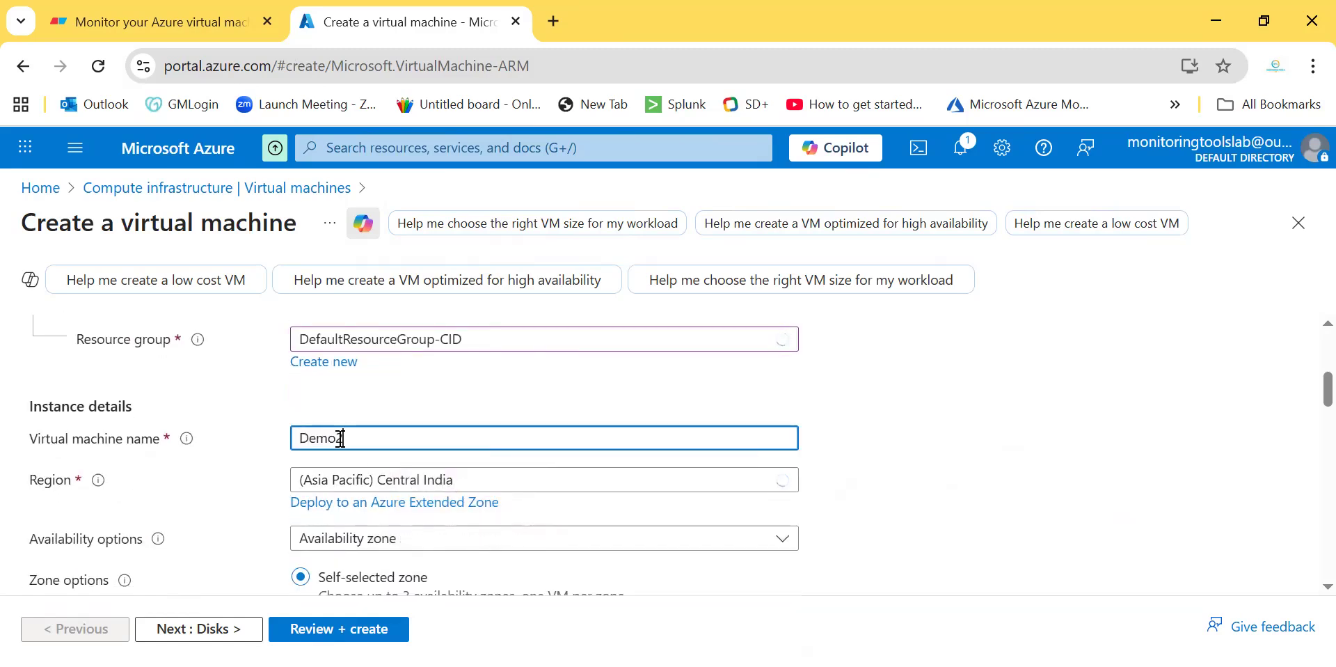
left_click_drag(346, 437, 278, 438)
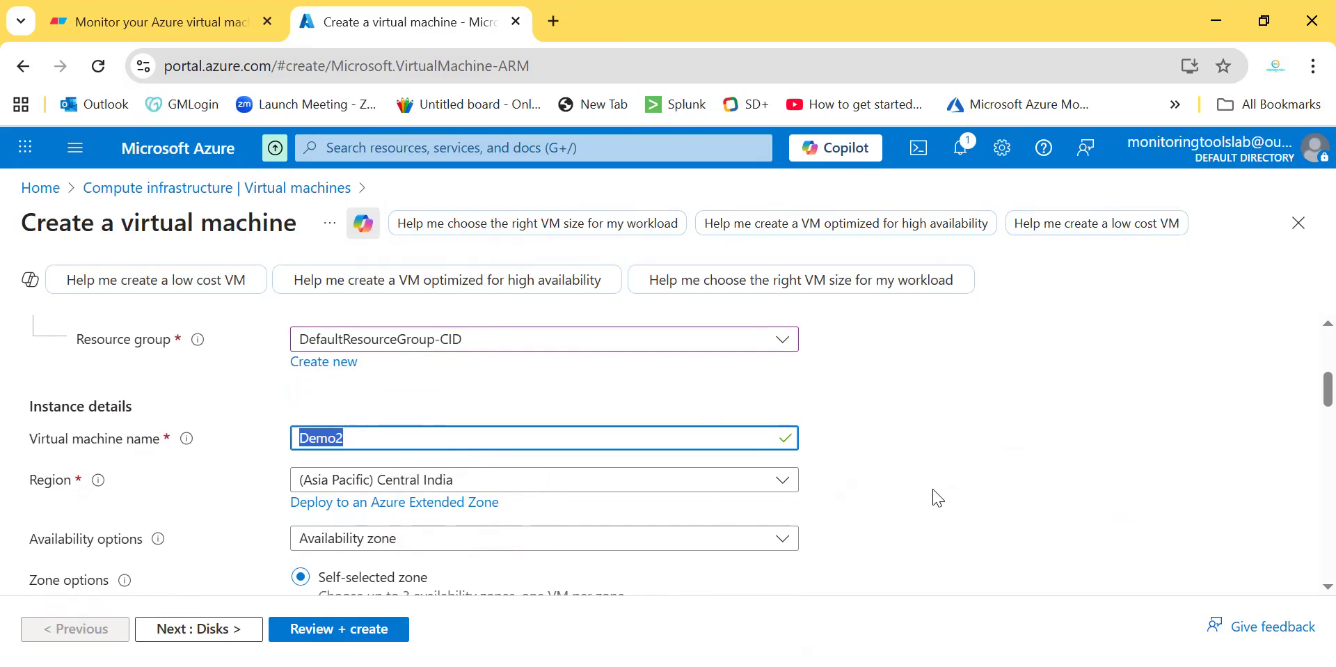
Step: Set the virtual machine's availability options to No infrastructure redundancy required
scroll(937, 497, "down", 2)
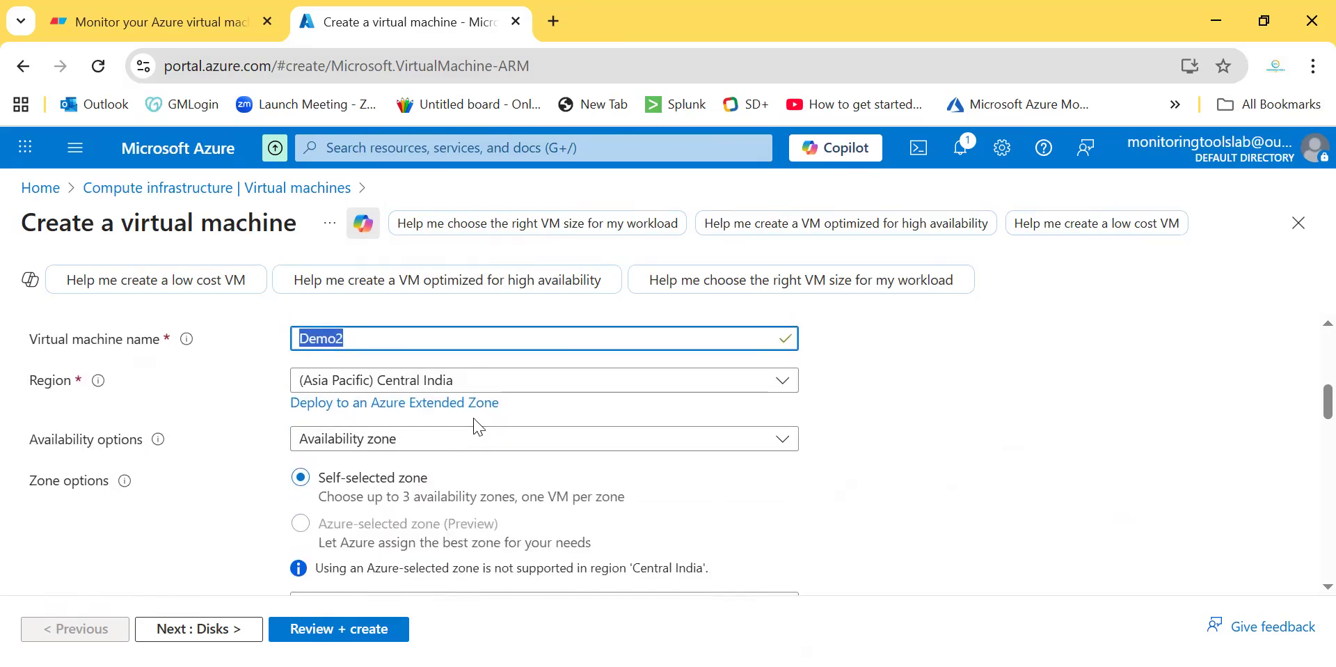
left_click(447, 444)
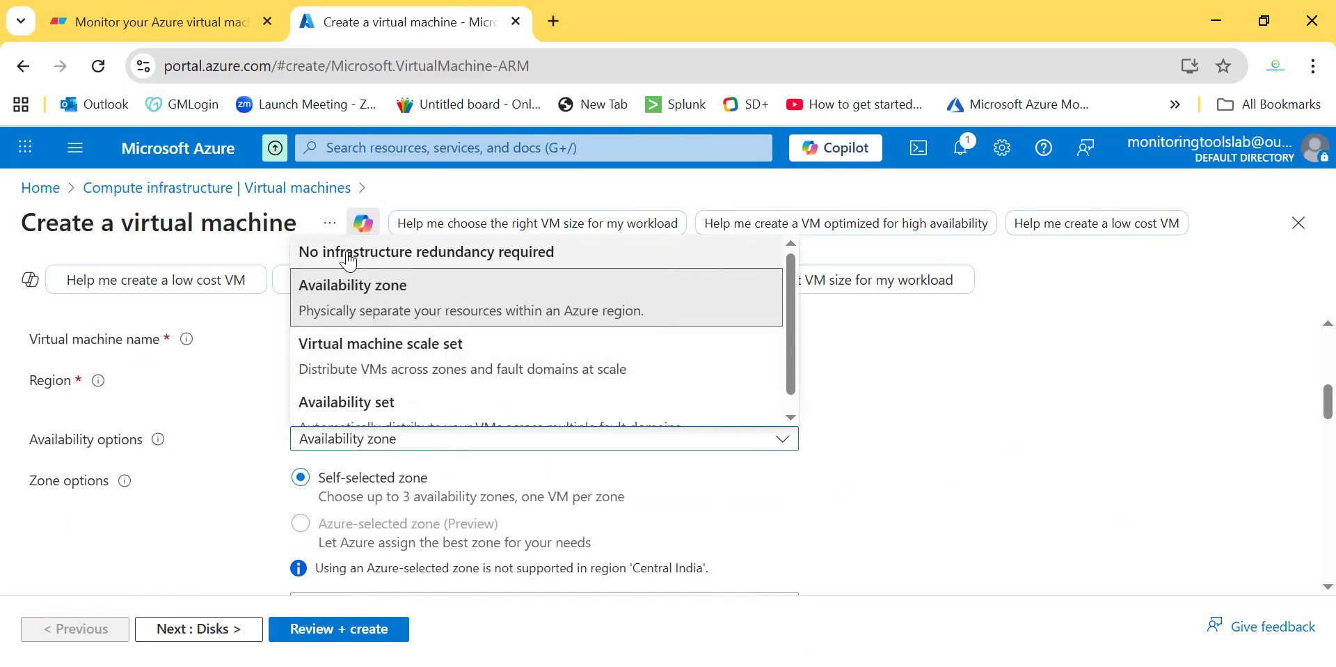
left_click(394, 256)
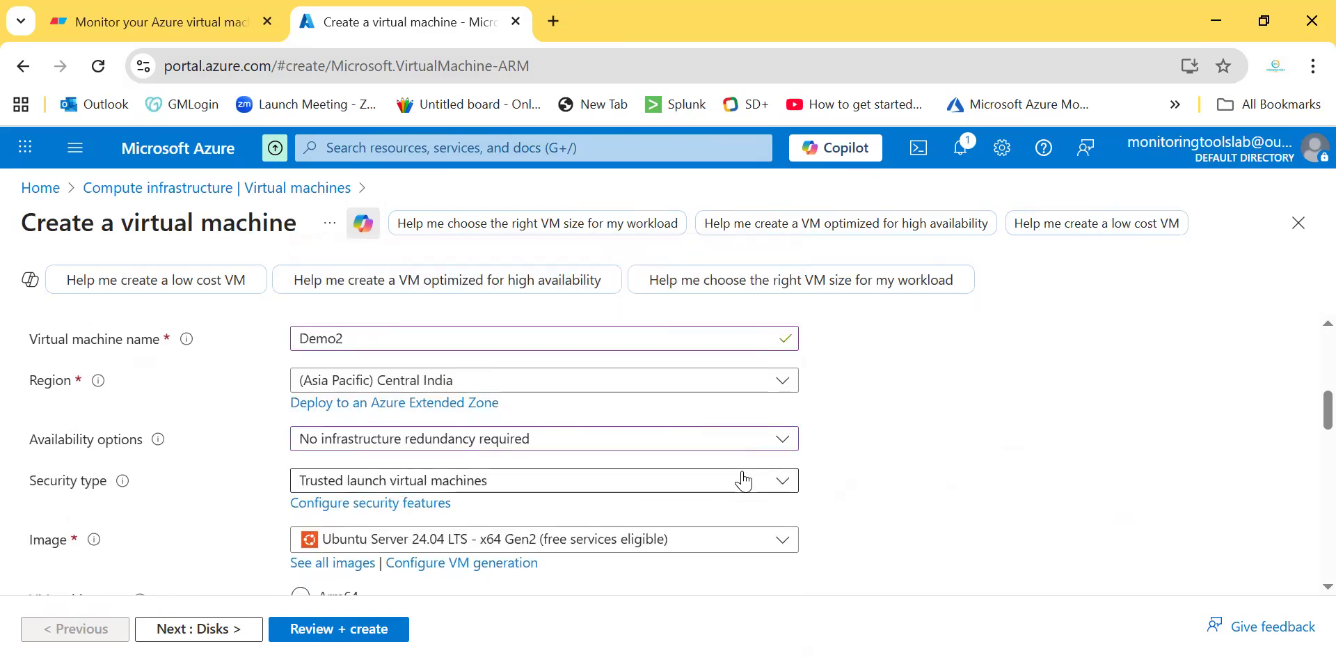
Step: Set the administrator account's authentication type to Password and enter montoolslab as the username
scroll(925, 491, "down", 3)
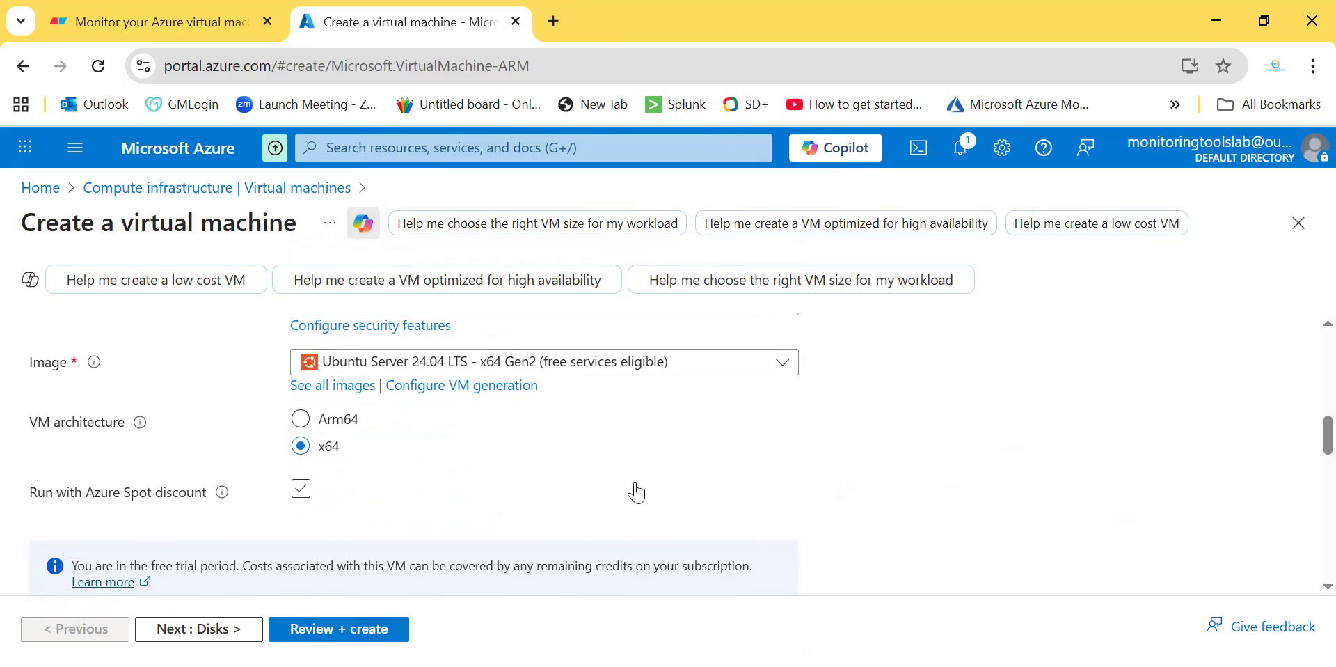
scroll(633, 492, "down", 3)
scroll(451, 474, "down", 3)
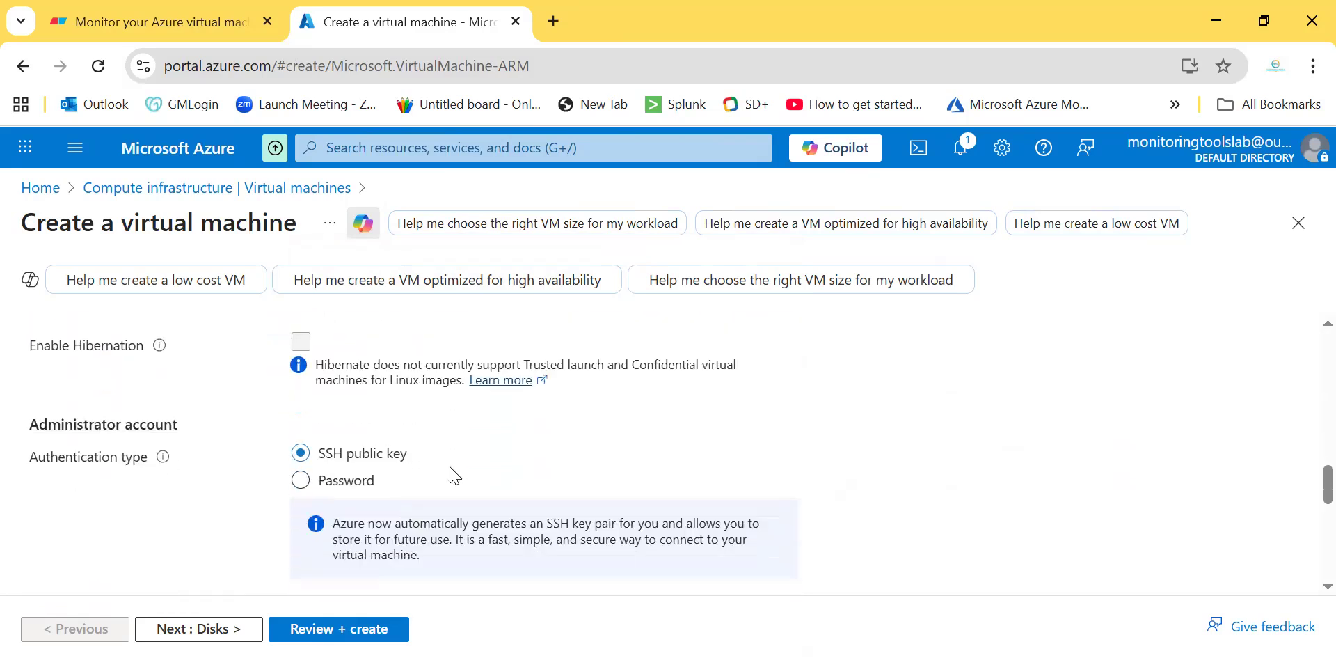
left_click(346, 475)
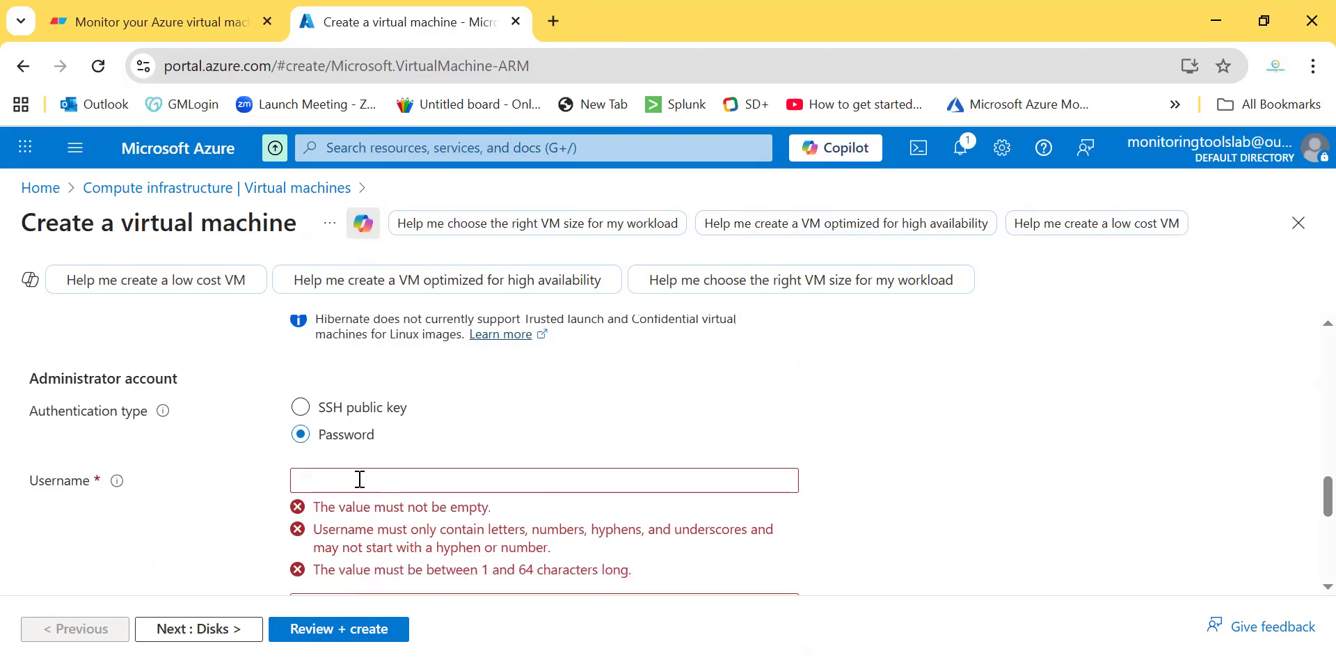
left_click(379, 485)
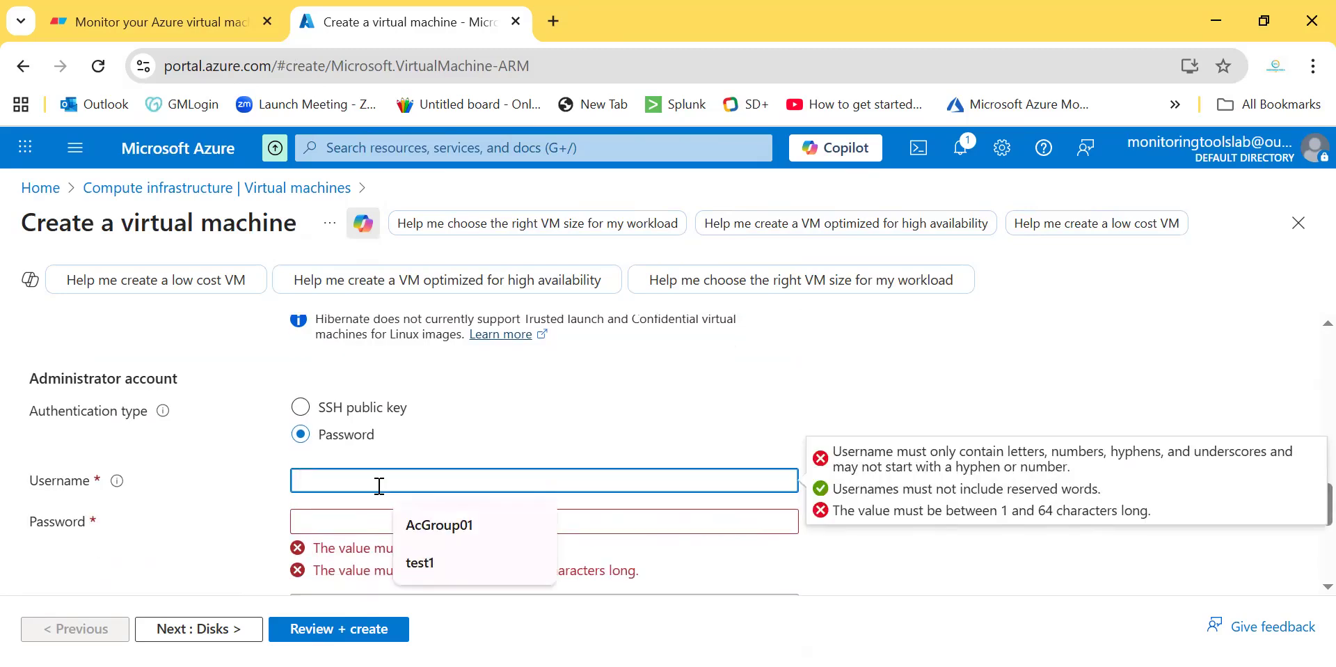
type("montoolslab")
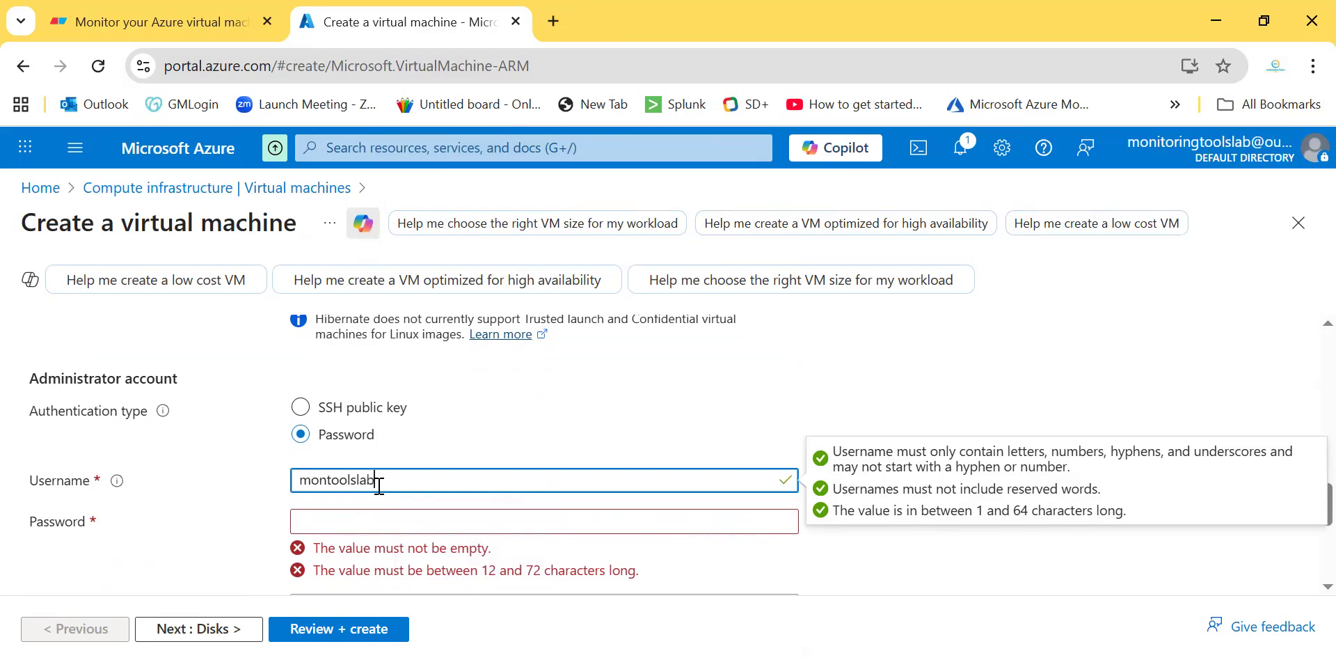
Step: Enter the administrator account password and repeat it in the confirmation field
left_click(349, 505)
type("••")
key("BackSpace")
key("BackSpace")
type("••••••••••")
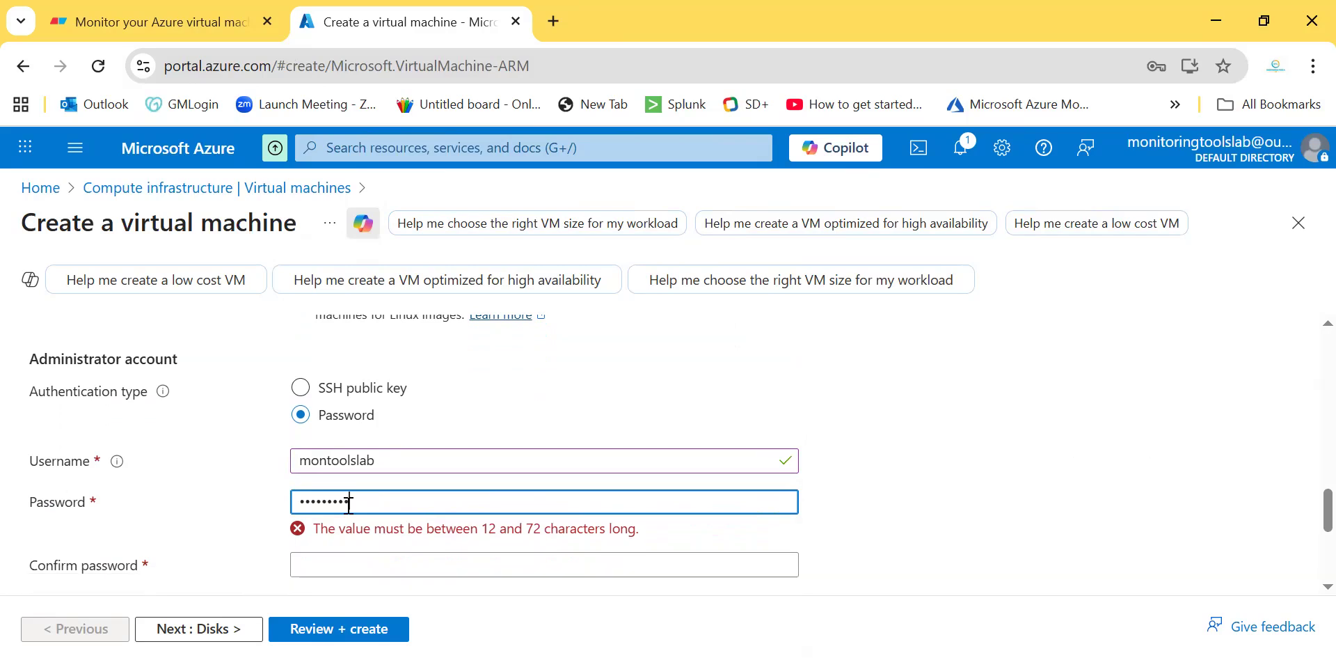
scroll(349, 503, "down", 1)
left_click(335, 448)
type("••••••••")
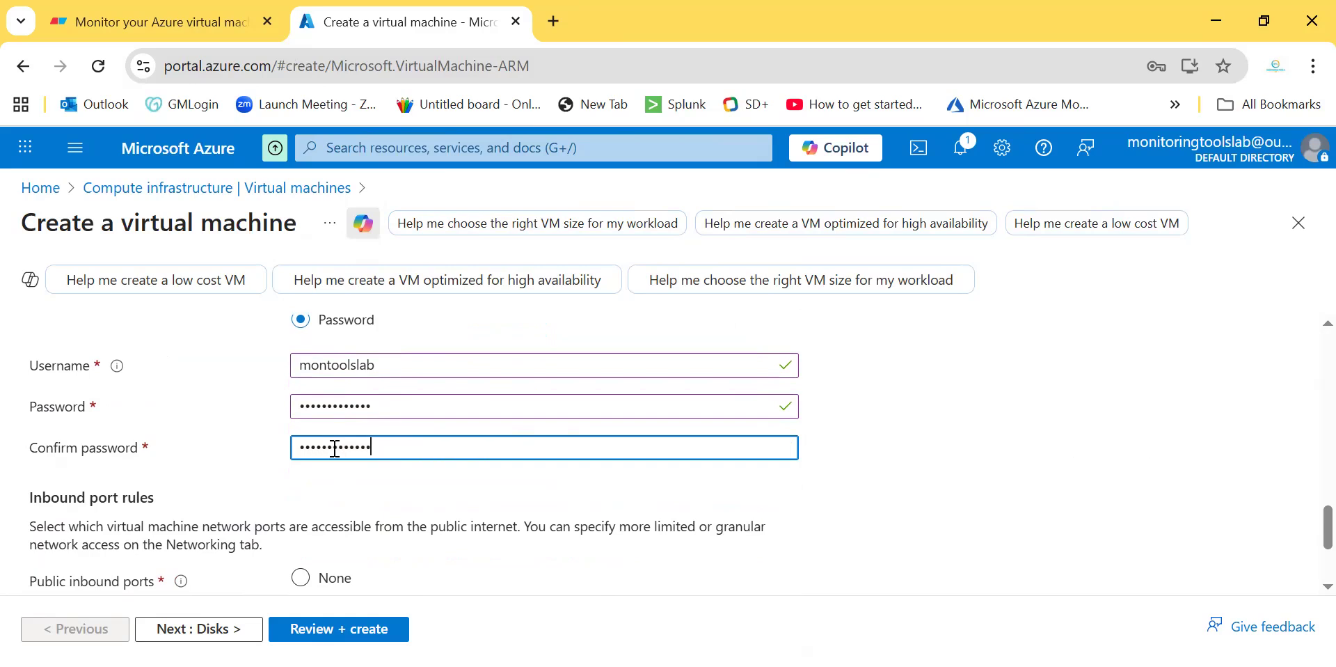
left_click(883, 512)
Step: Keep the default inbound port, disk, networking and management settings and advance to the VM's monitoring settings
scroll(883, 512, "down", 2)
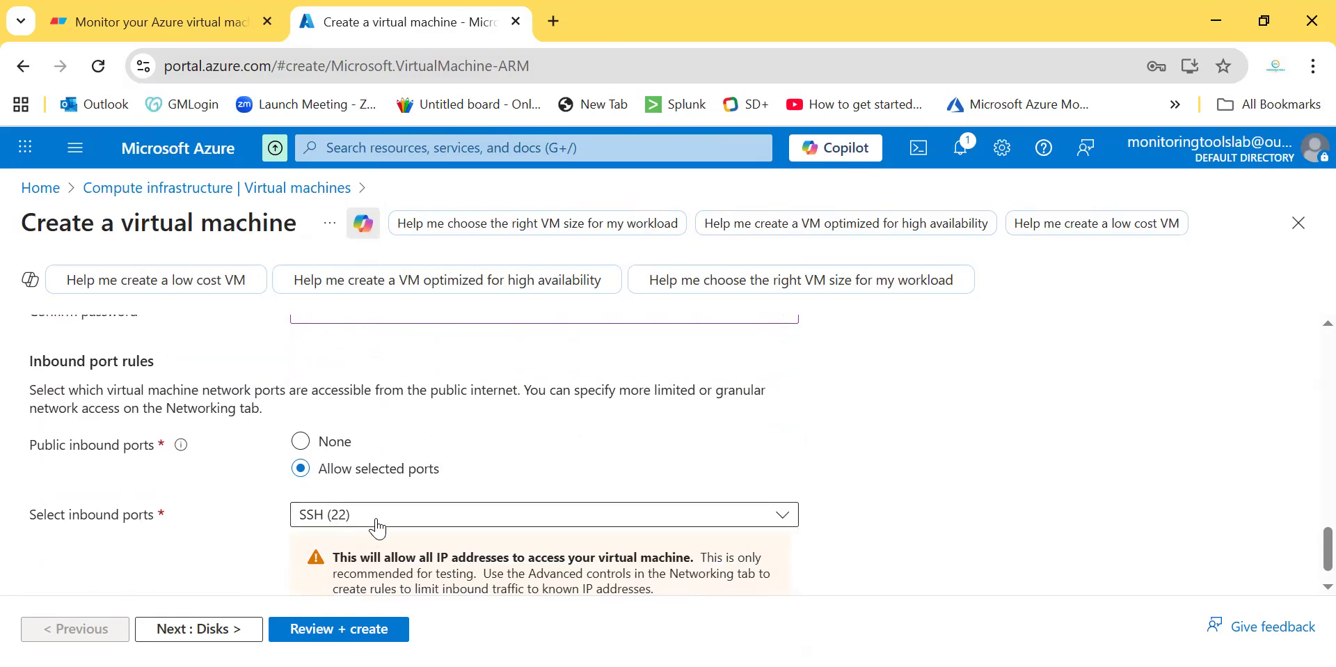
scroll(907, 564, "down", 1)
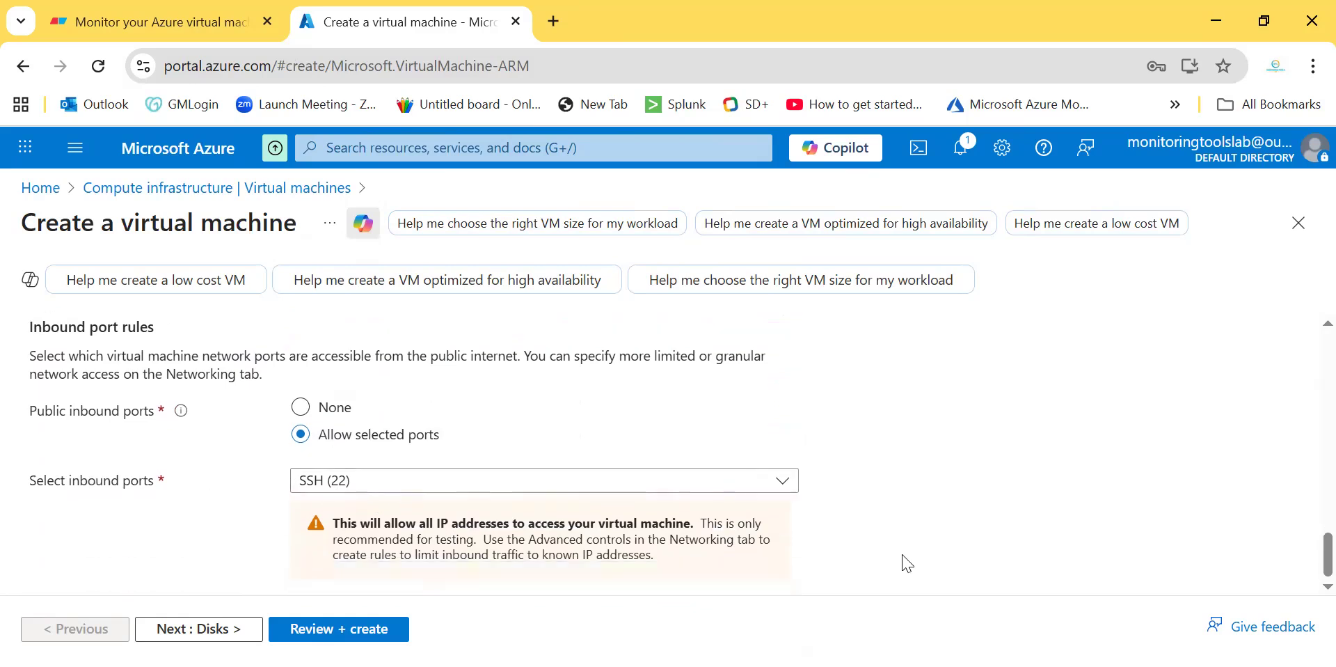
left_click(199, 628)
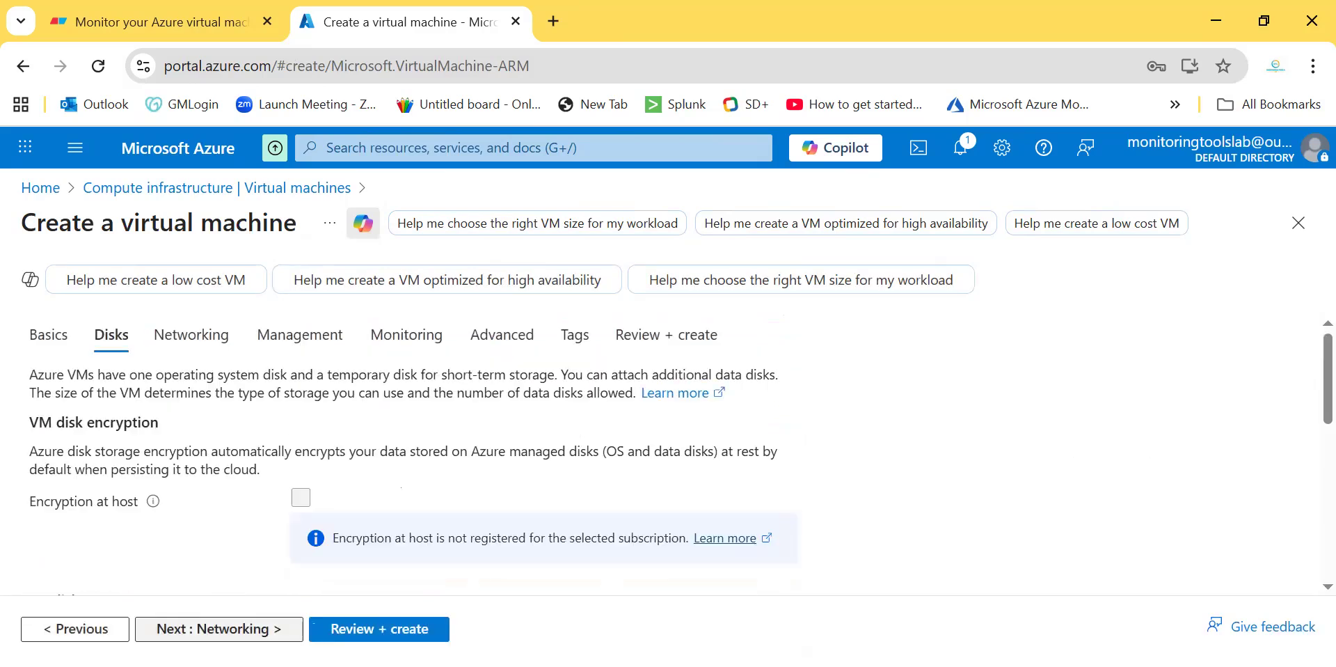
scroll(216, 584, "down", 4)
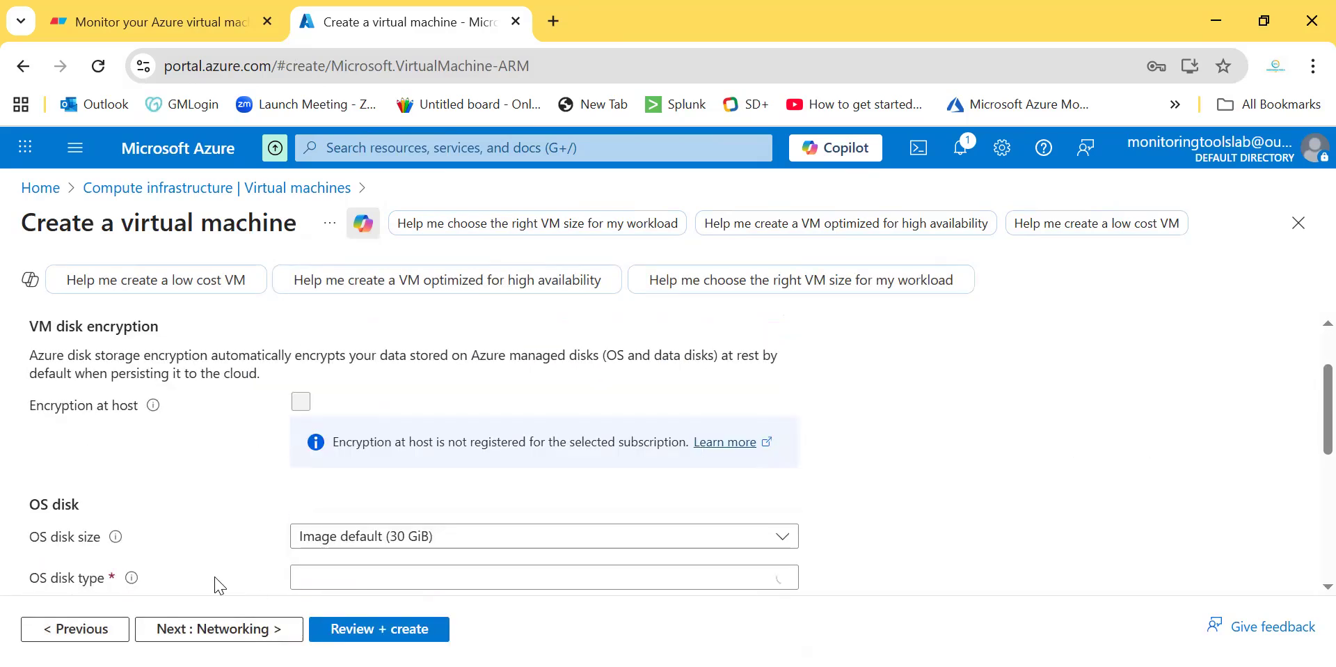
left_click(255, 628)
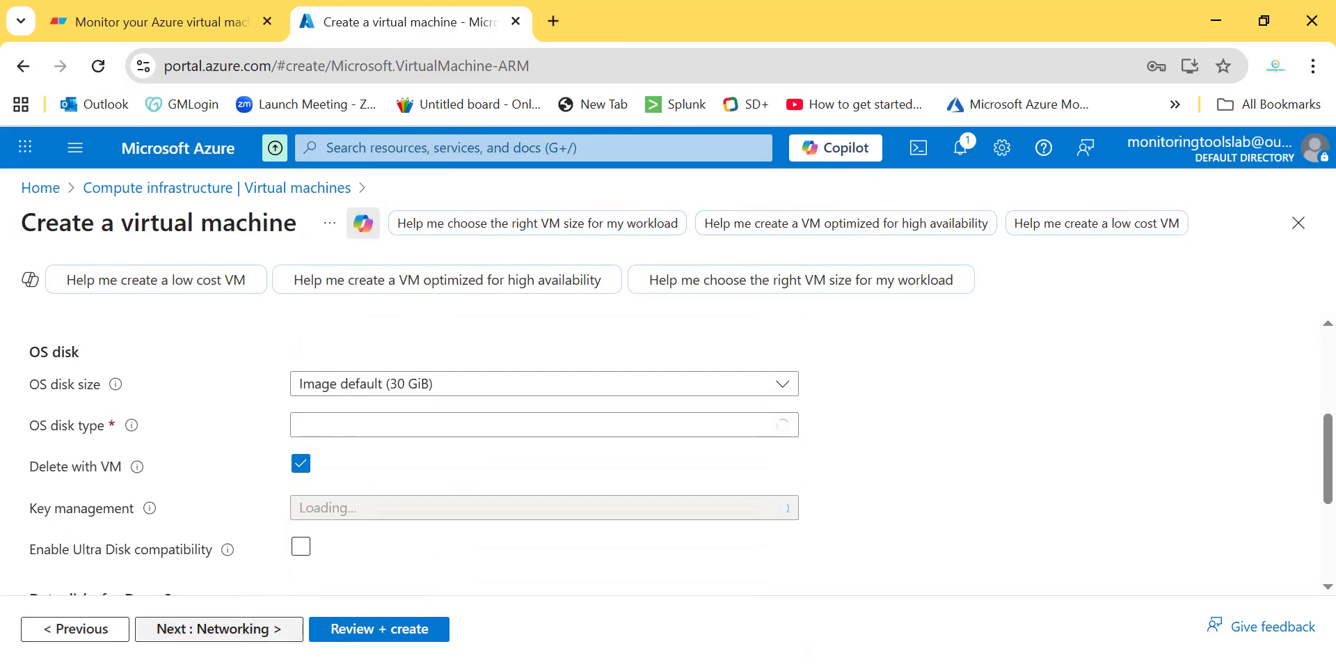
scroll(498, 467, "down", 2)
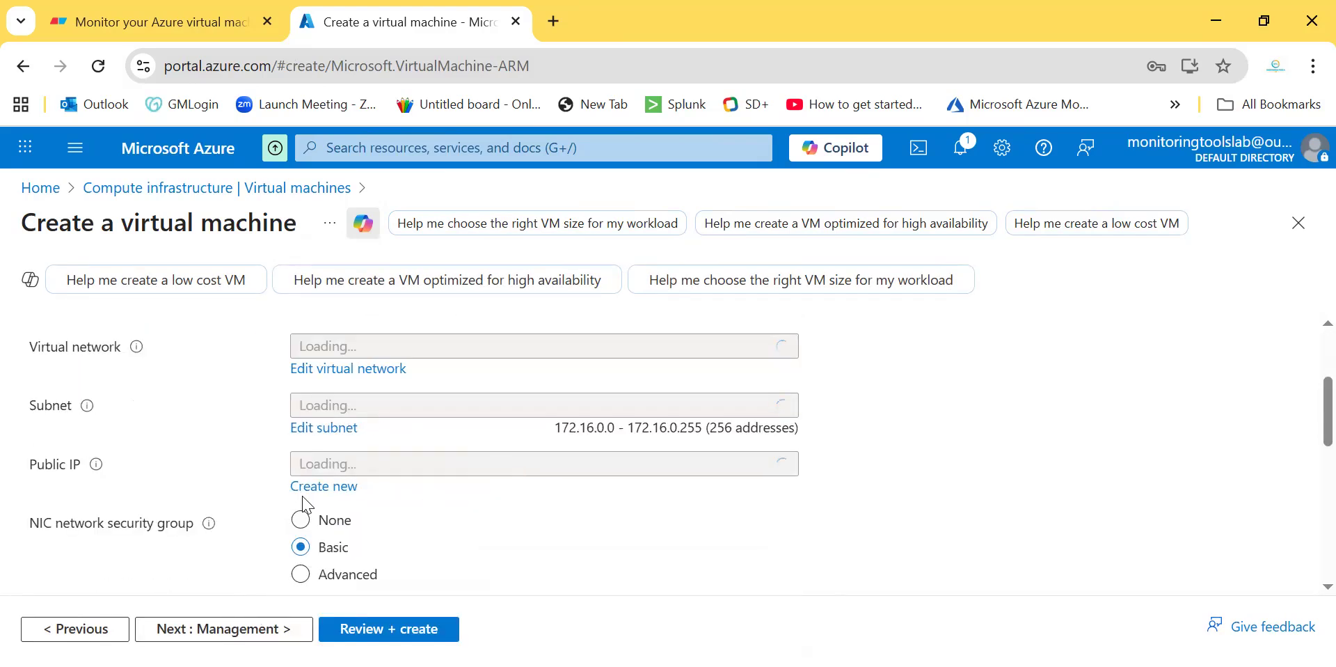
scroll(510, 538, "down", 1)
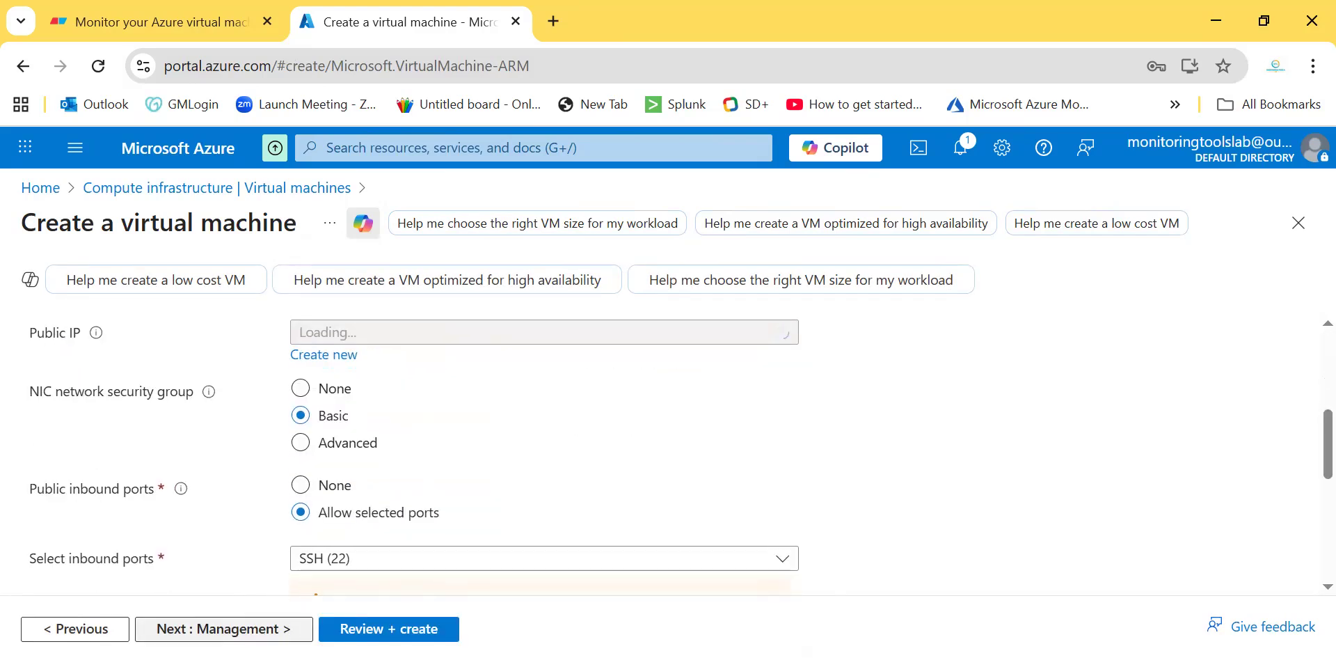
left_click(223, 628)
scroll(379, 544, "down", 2)
scroll(382, 546, "up", 2)
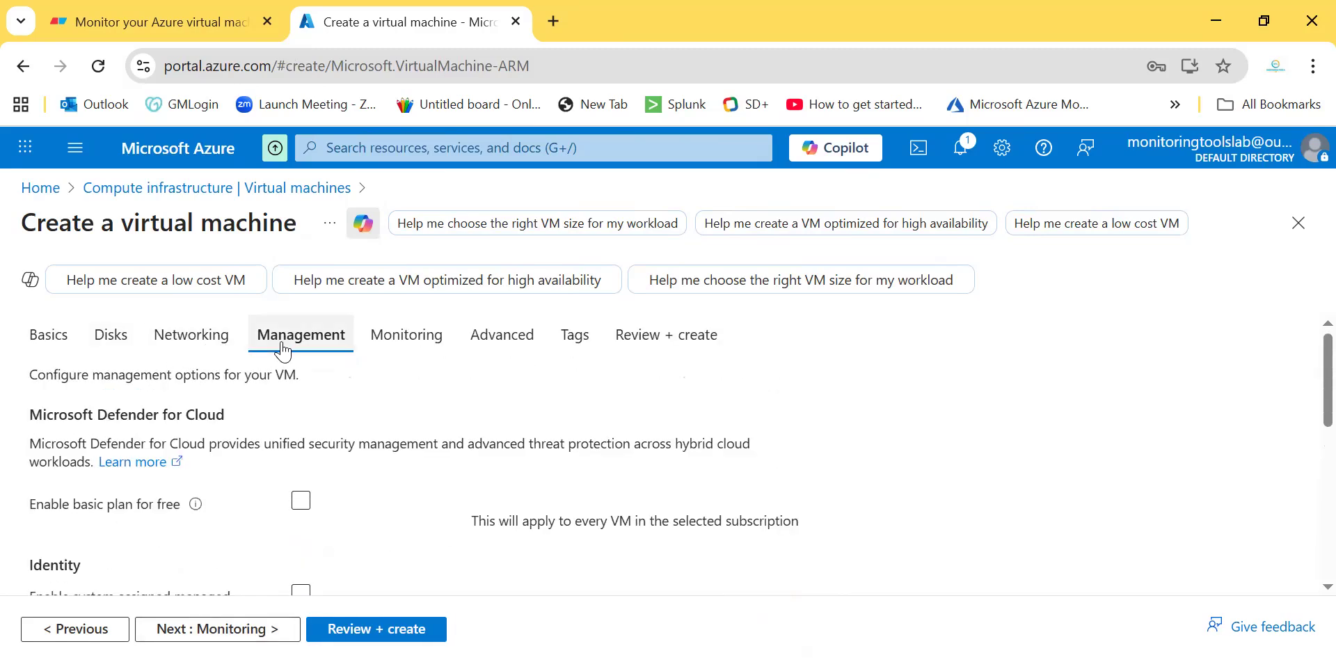
left_click(259, 628)
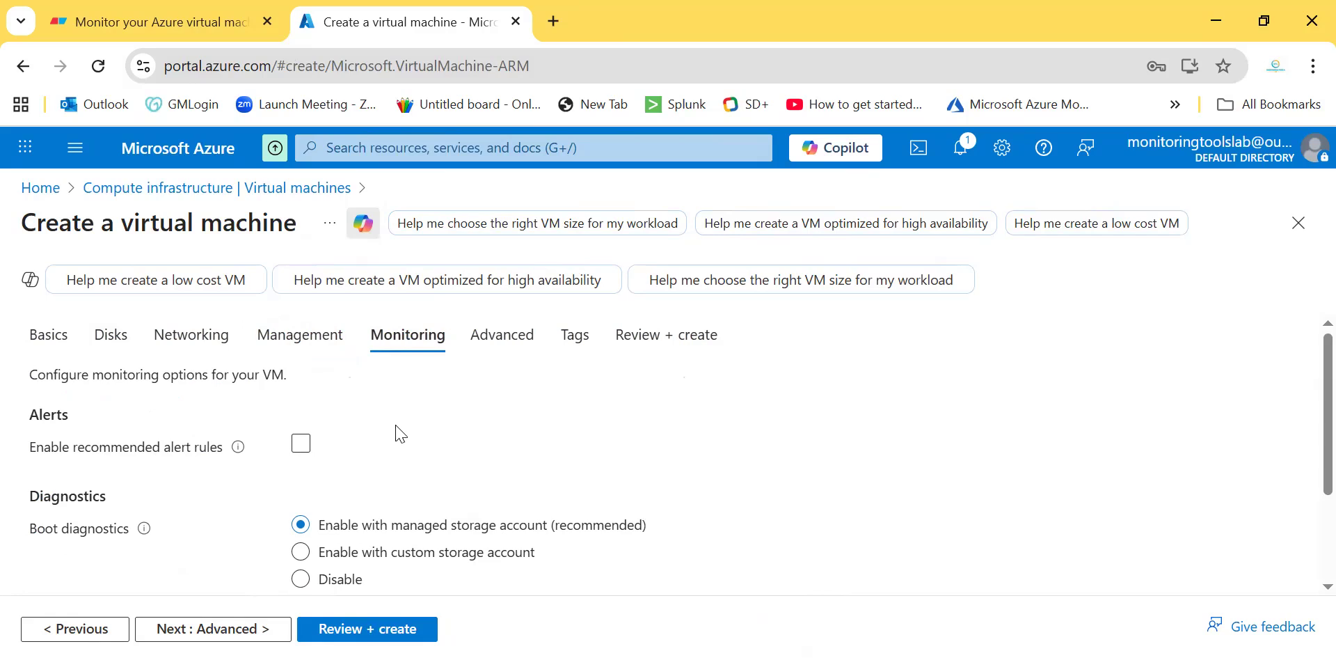
Step: Enable the recommended alert rules with their default thresholds and email notification, and save the rule setup
left_click(302, 444)
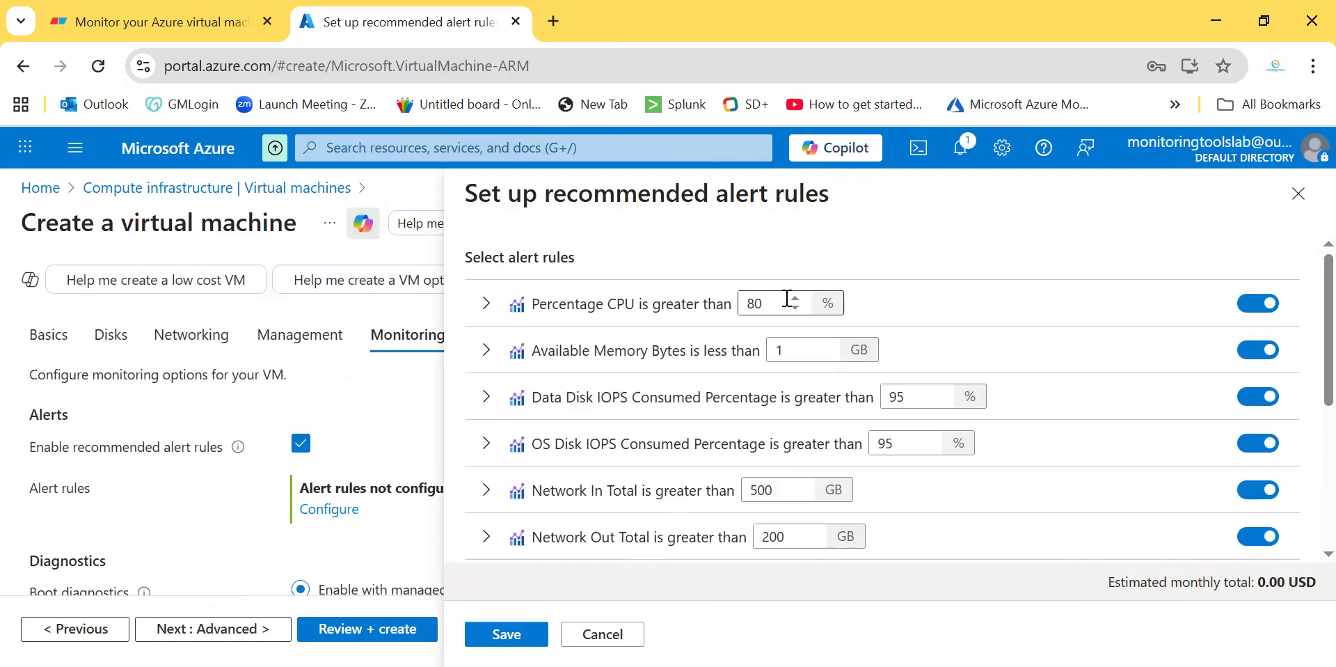
scroll(714, 513, "down", 4)
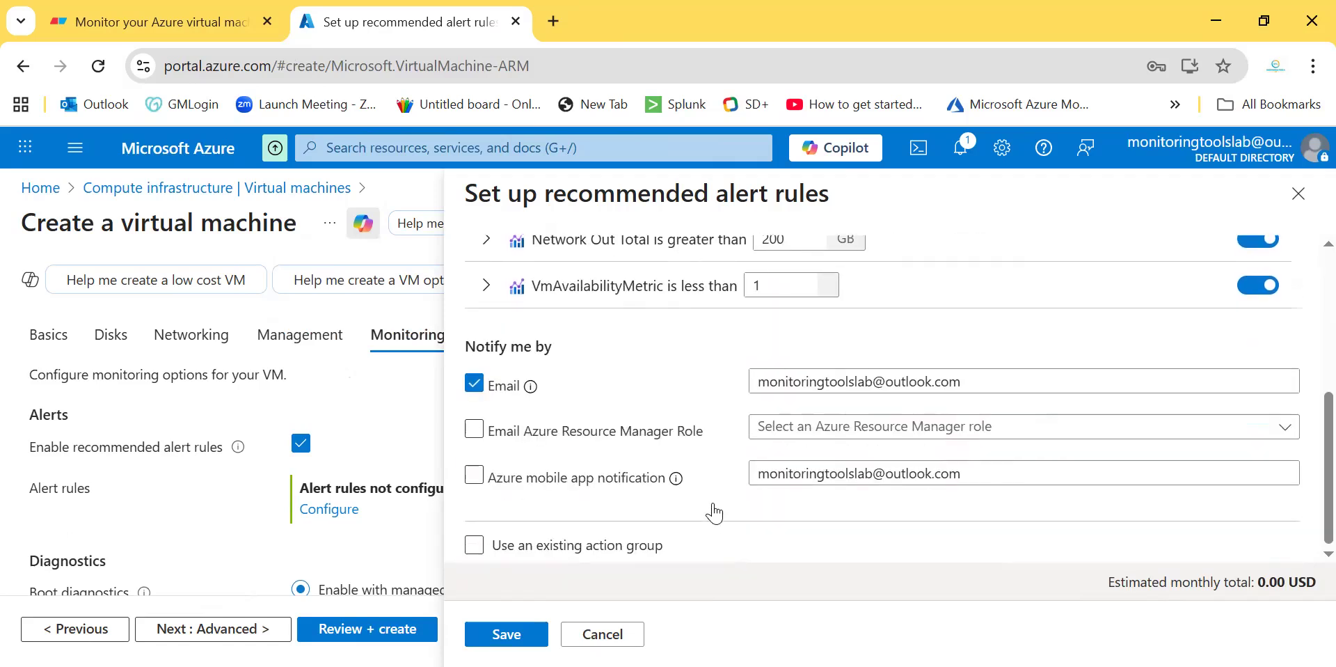
triple_click(498, 348)
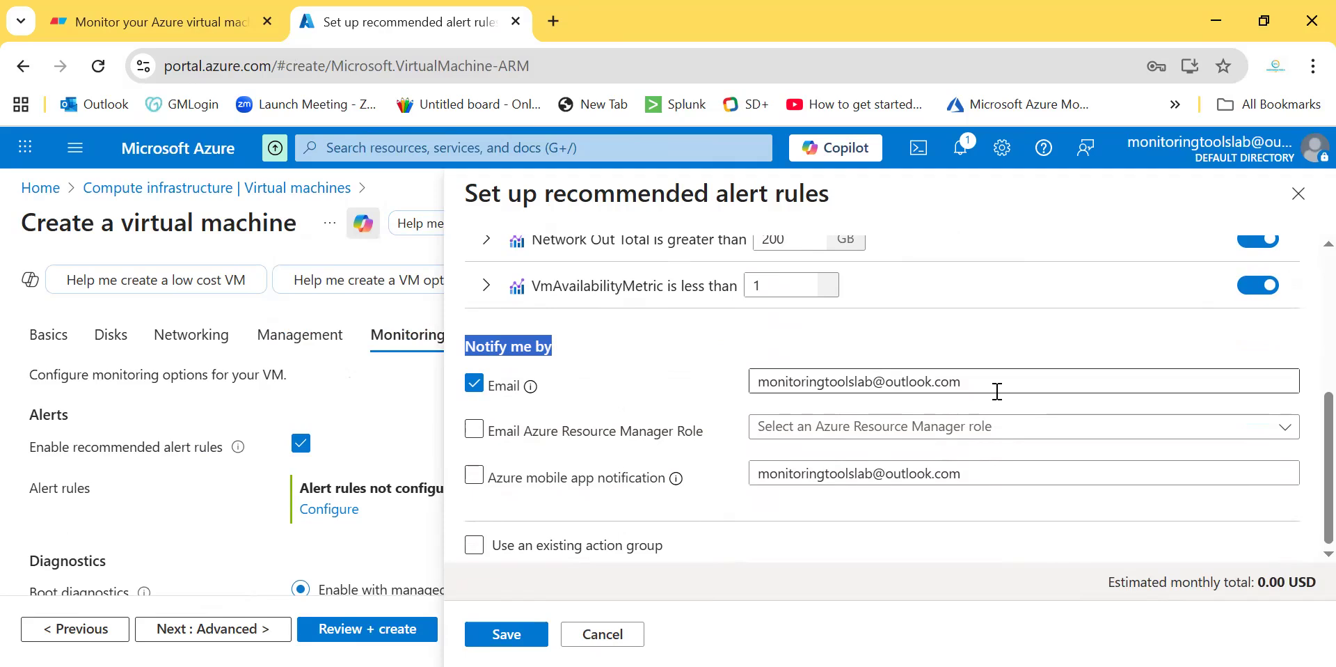
scroll(721, 380, "up", 4)
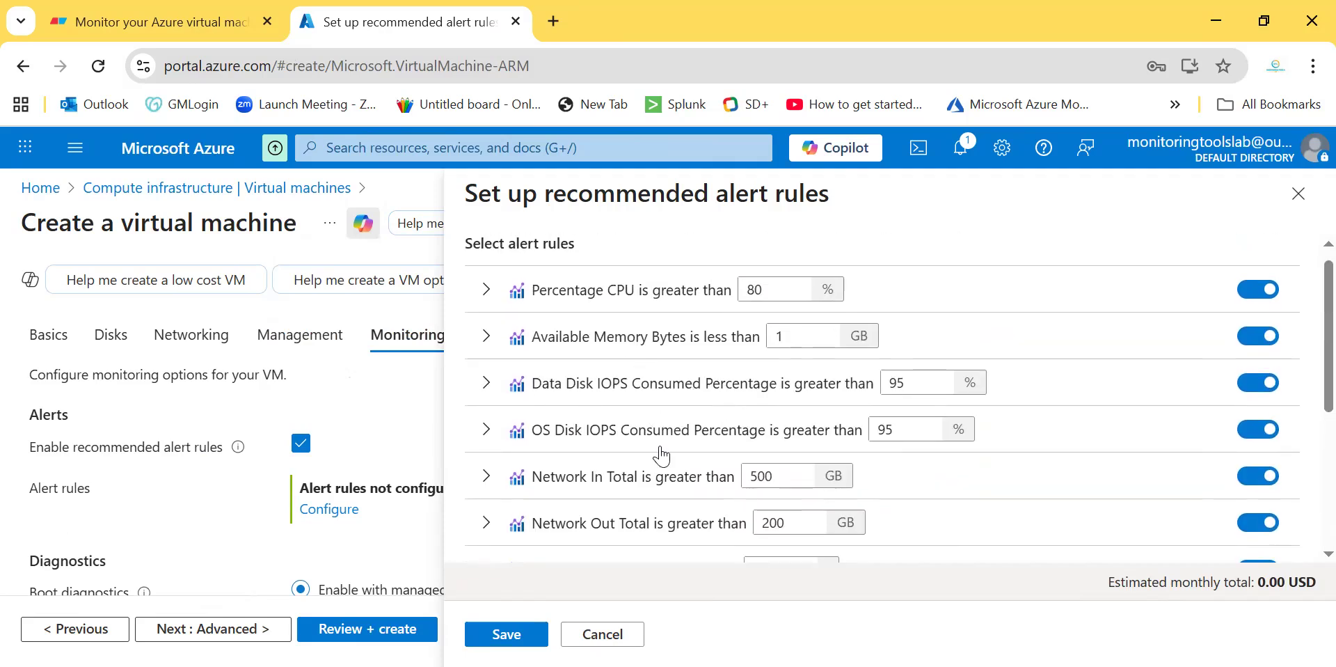
scroll(661, 456, "down", 3)
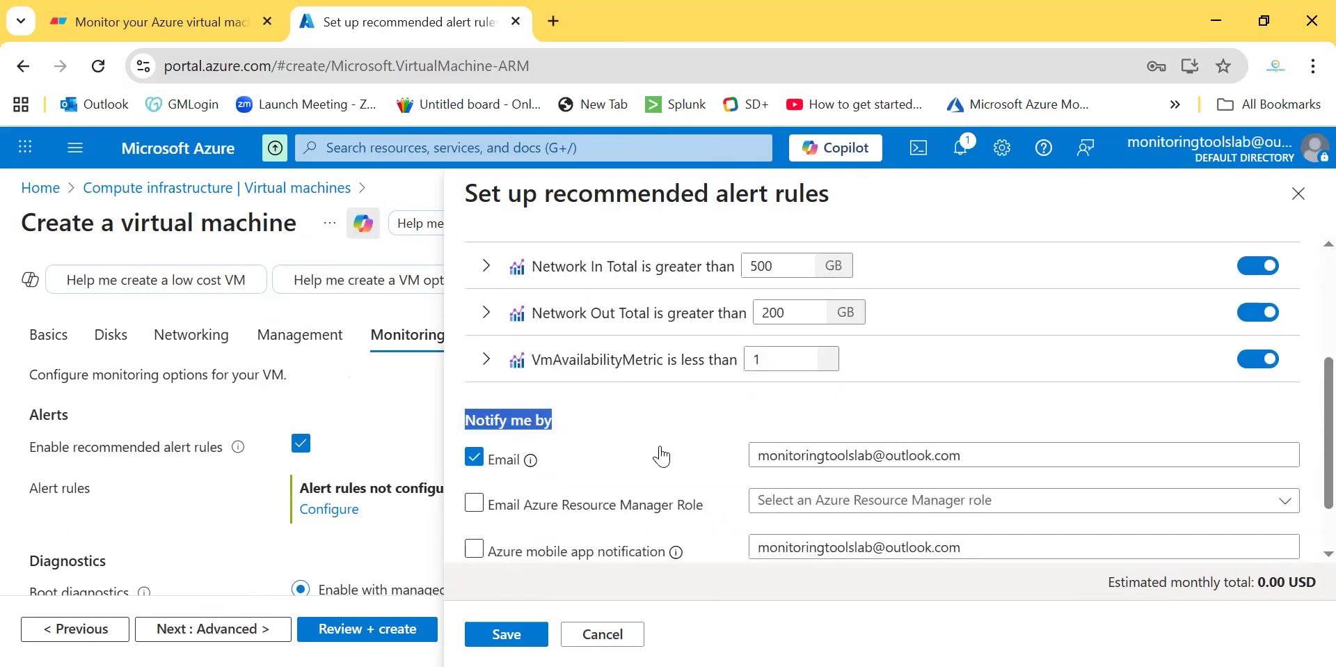
triple_click(812, 459)
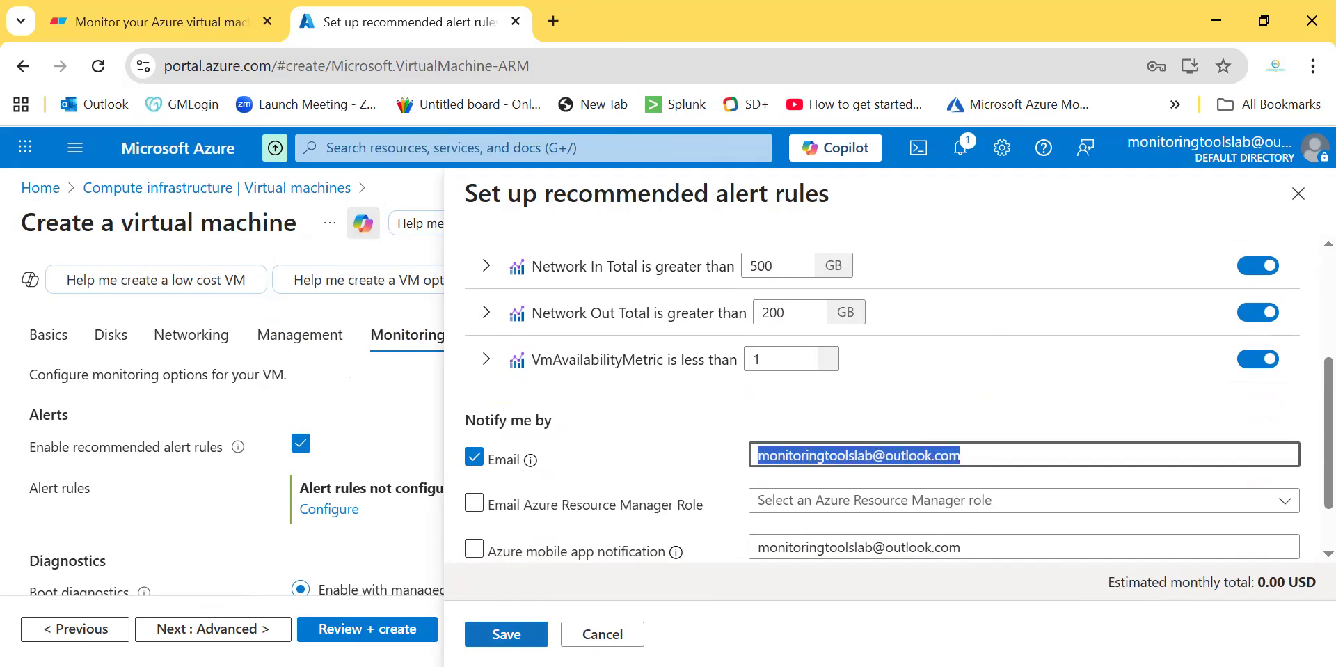
left_click(506, 633)
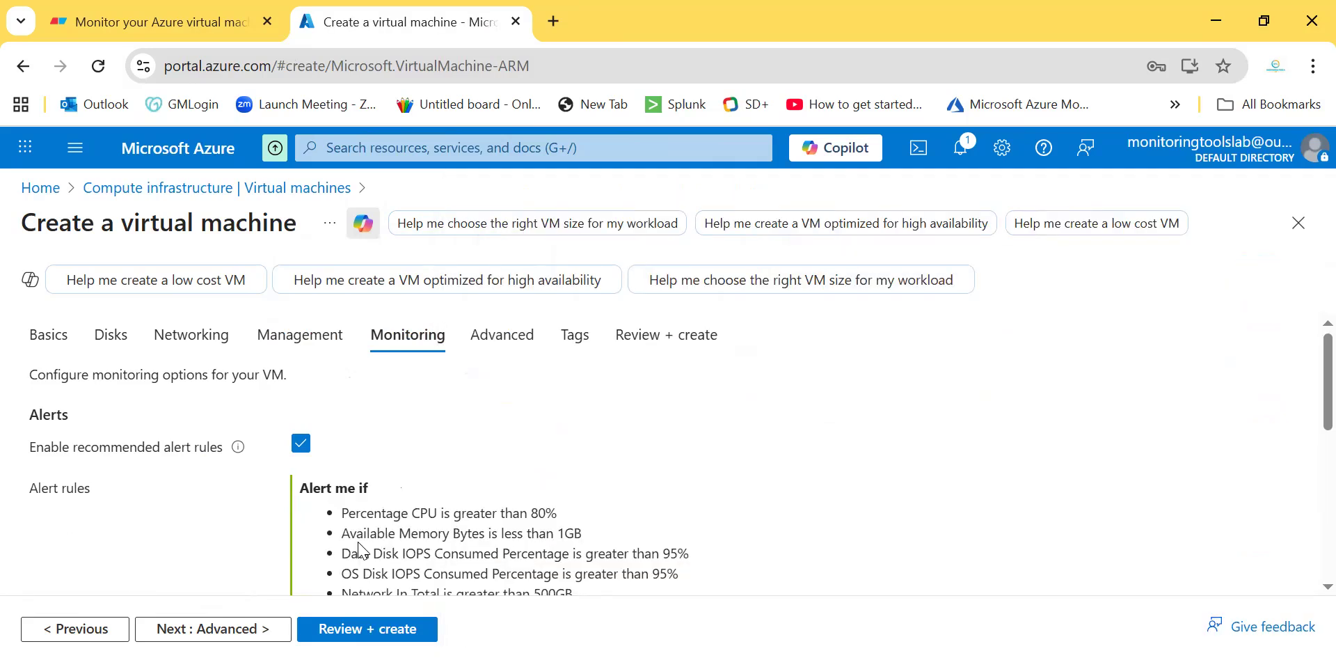
Step: Keep the remaining monitoring defaults and advance to the VM's advanced settings to review the extension options
scroll(361, 550, "down", 6)
left_click(213, 628)
scroll(546, 528, "down", 1)
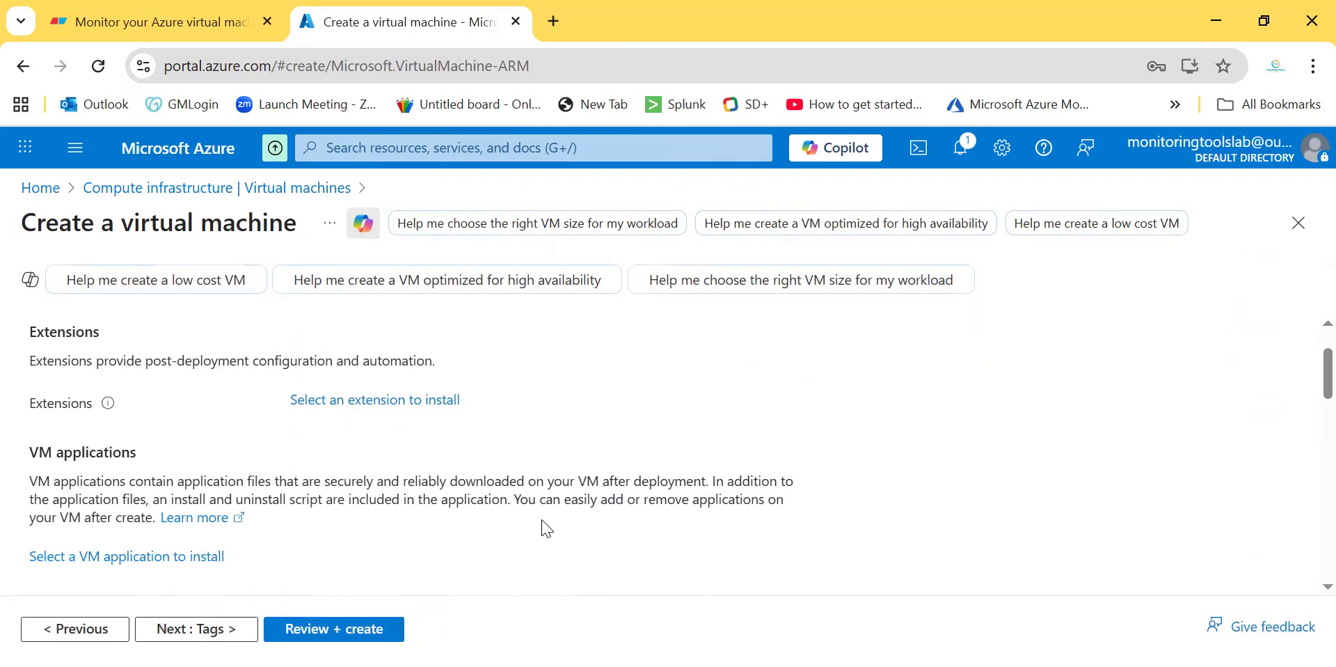
scroll(546, 529, "down", 3)
scroll(408, 503, "up", 4)
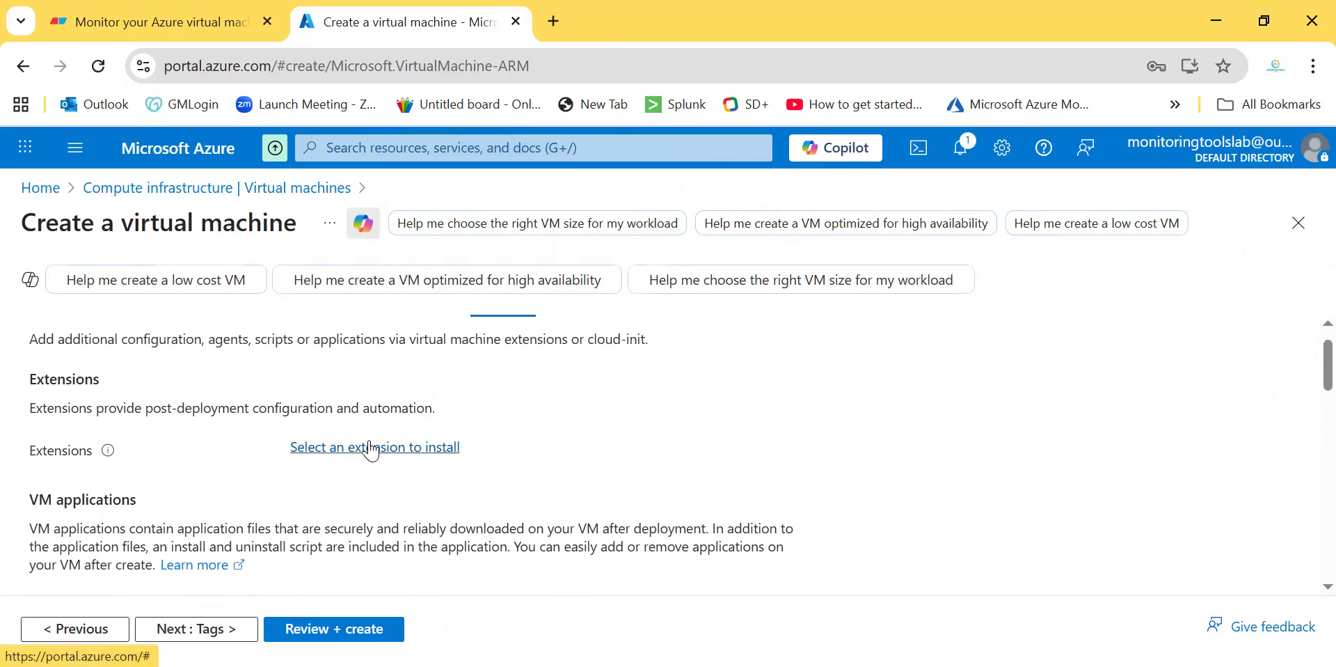
Step: Browse the gallery of extensions installable on the Linux VM and close it without selecting one
left_click(376, 447)
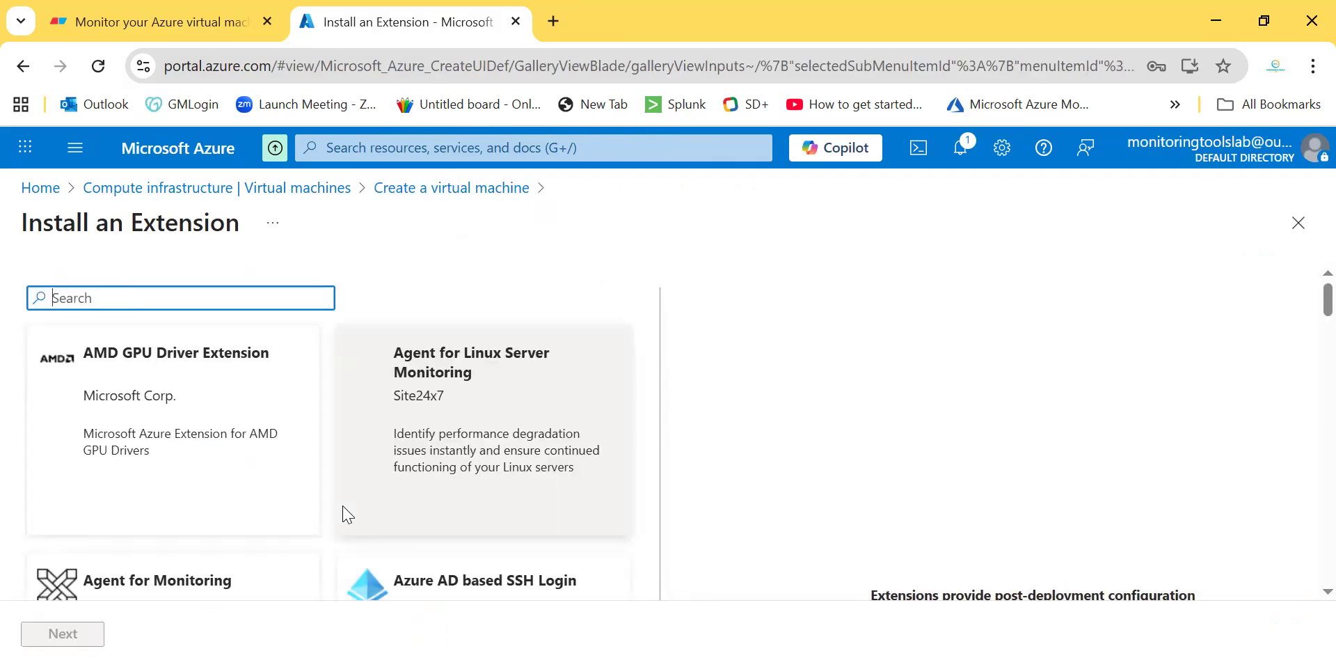
scroll(343, 513, "down", 2)
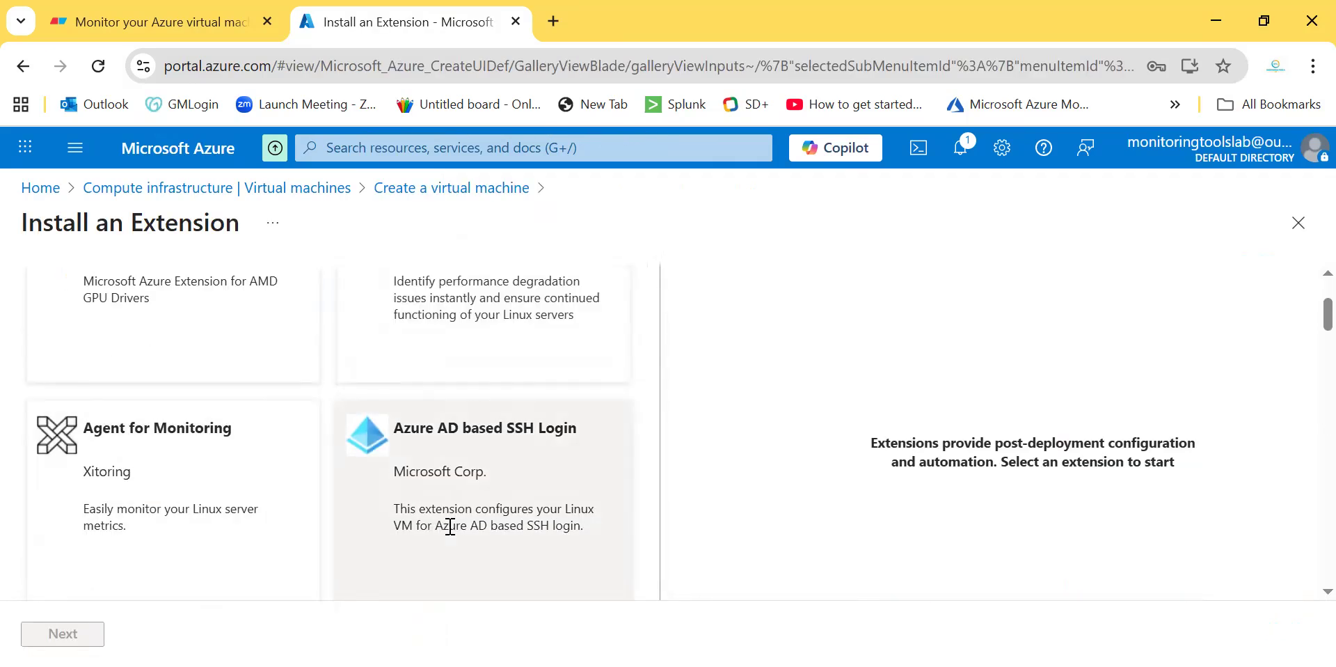
scroll(451, 533, "down", 3)
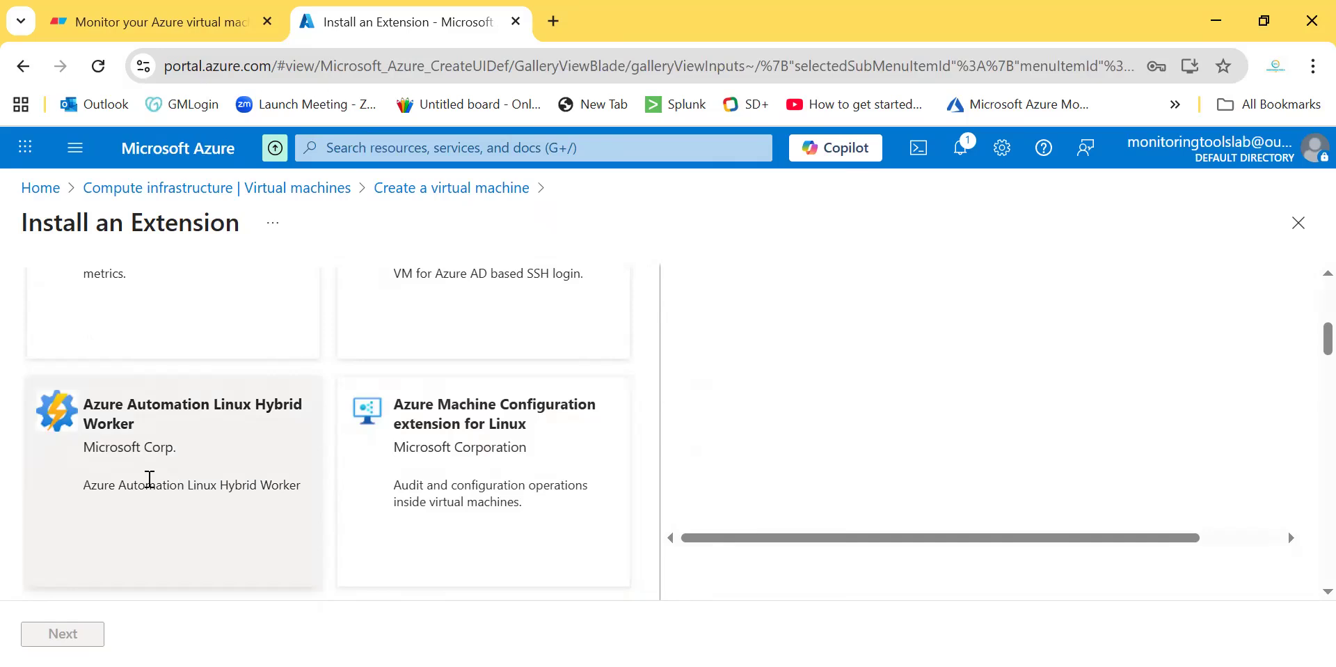
scroll(451, 473, "down", 1)
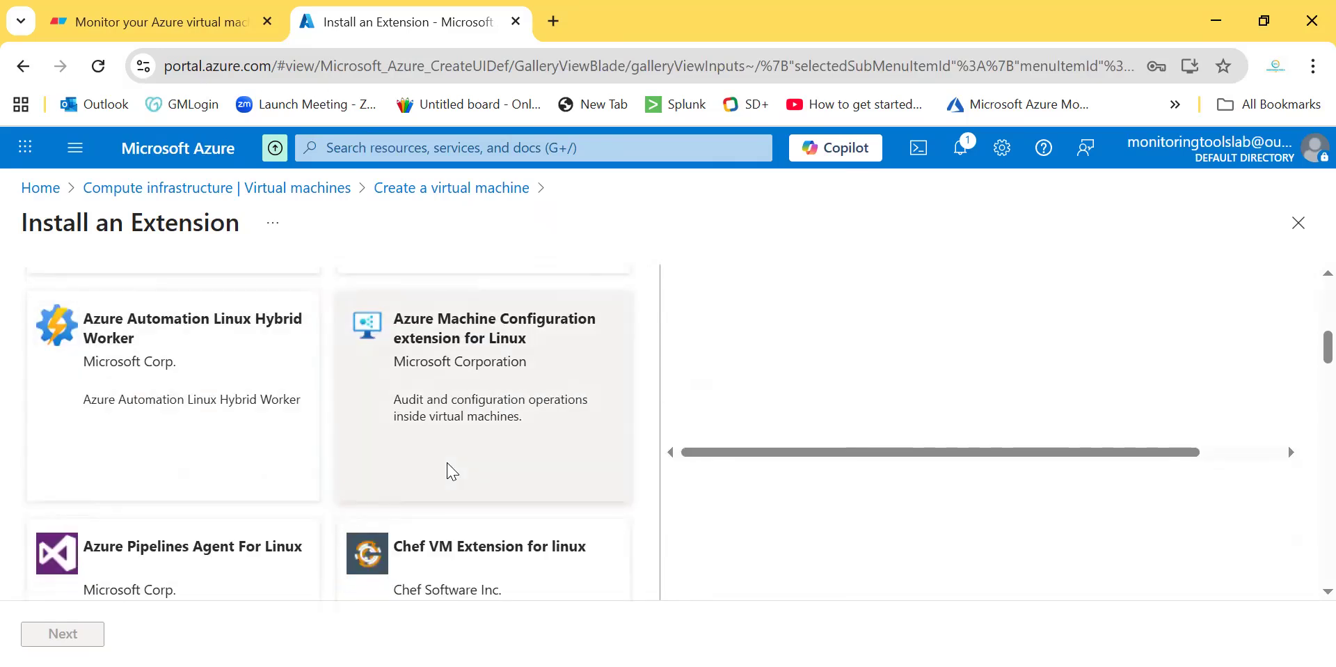
scroll(449, 470, "down", 2)
scroll(413, 478, "down", 1)
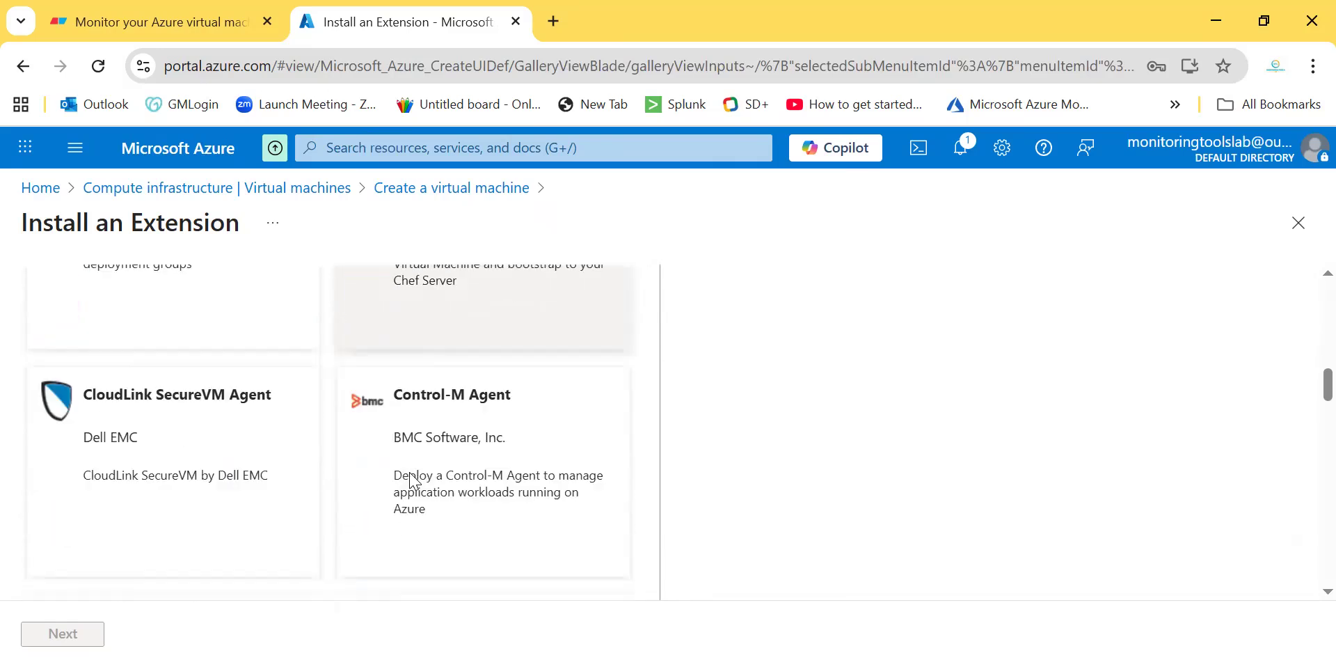
scroll(191, 456, "down", 2)
scroll(462, 432, "down", 1)
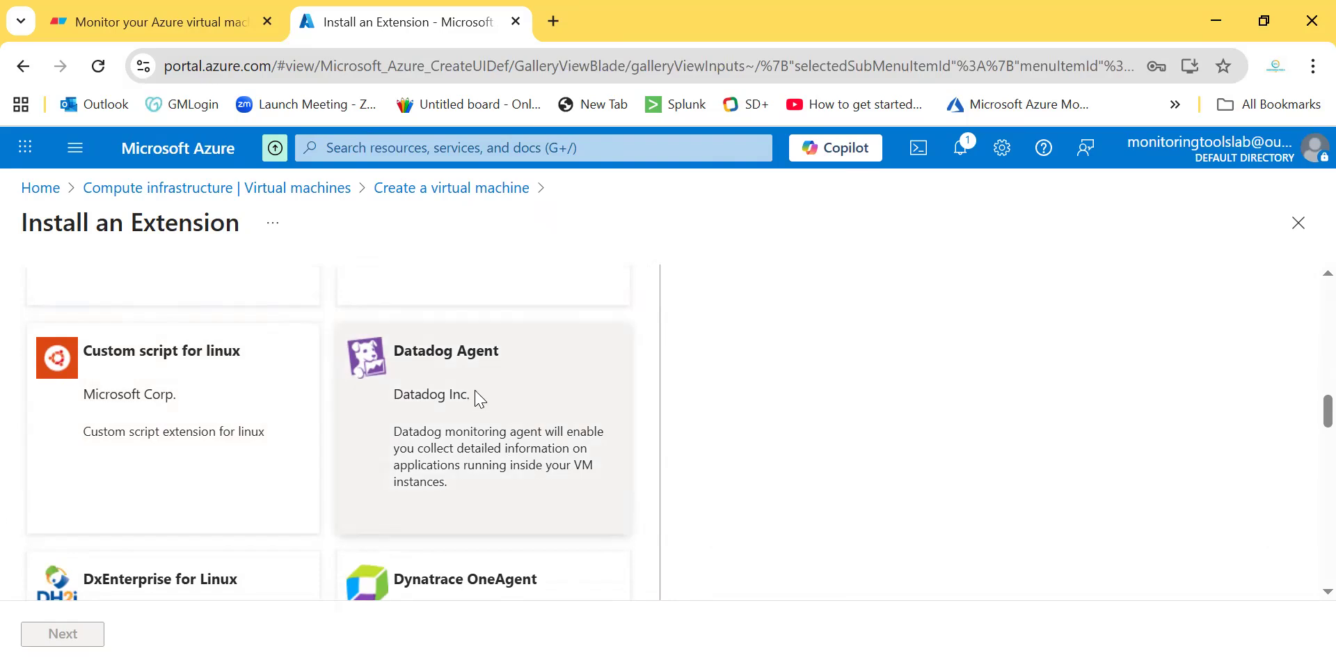
scroll(480, 396, "down", 2)
scroll(473, 496, "down", 3)
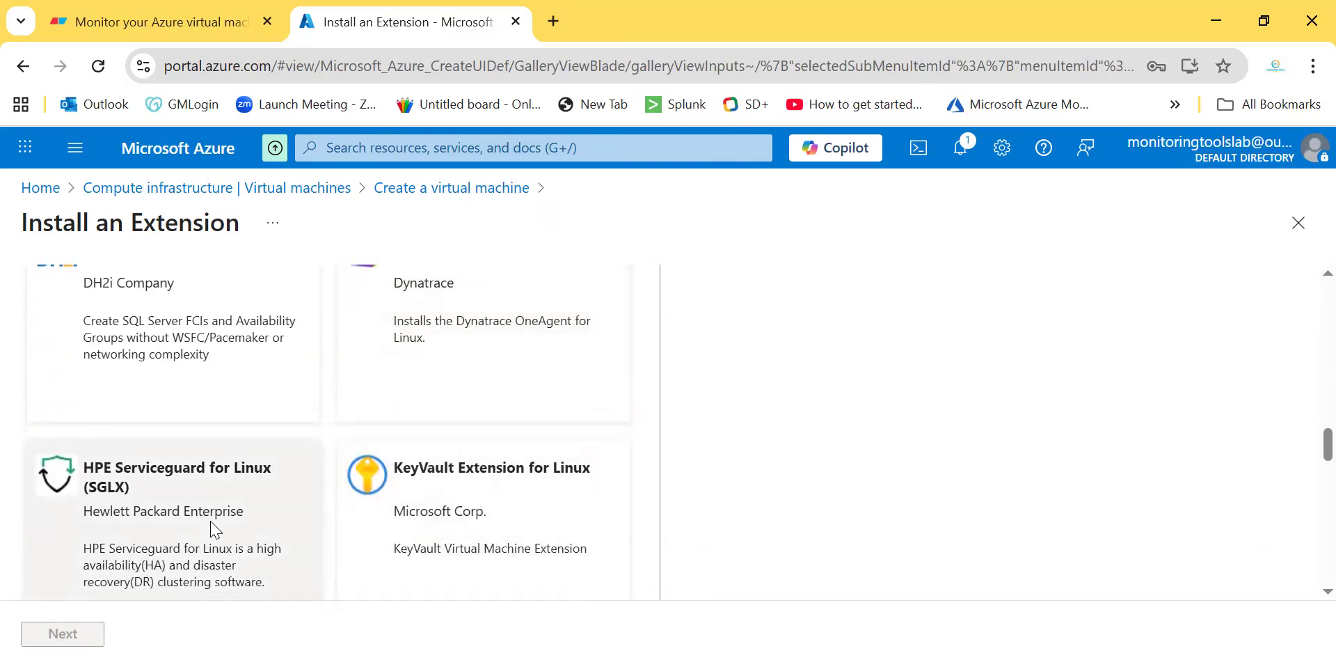
scroll(193, 543, "up", 10)
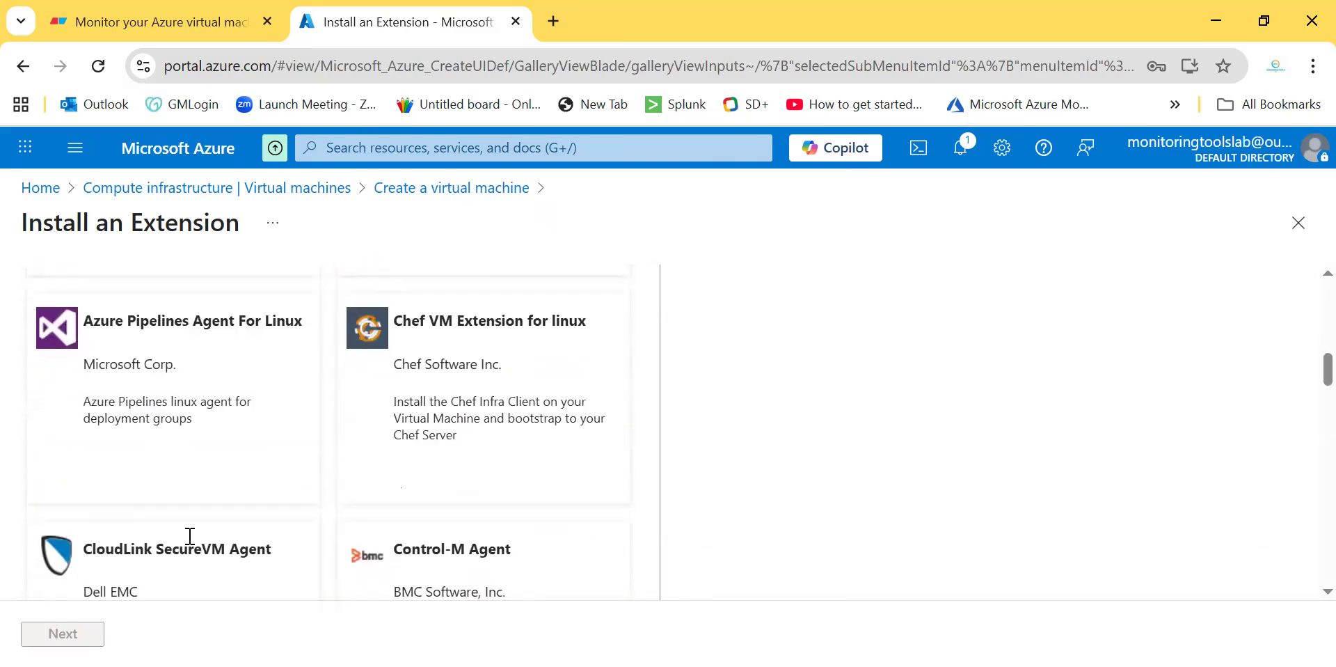
left_click(1296, 225)
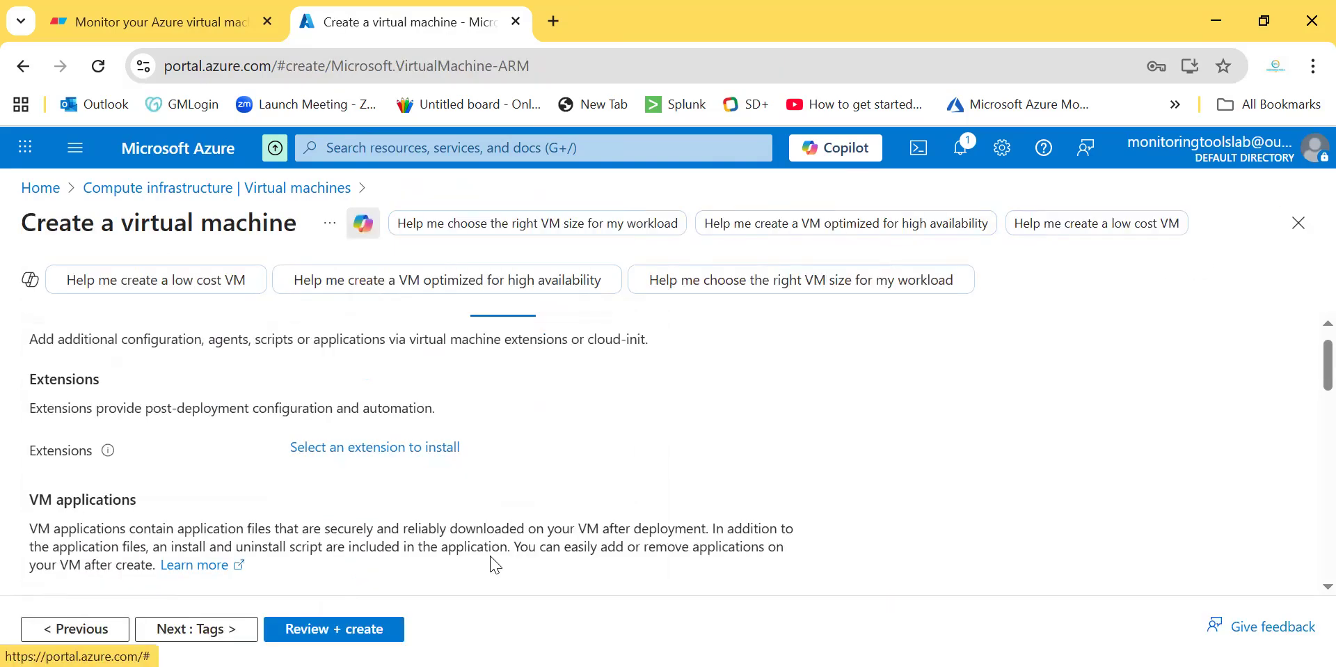
scroll(495, 564, "down", 3)
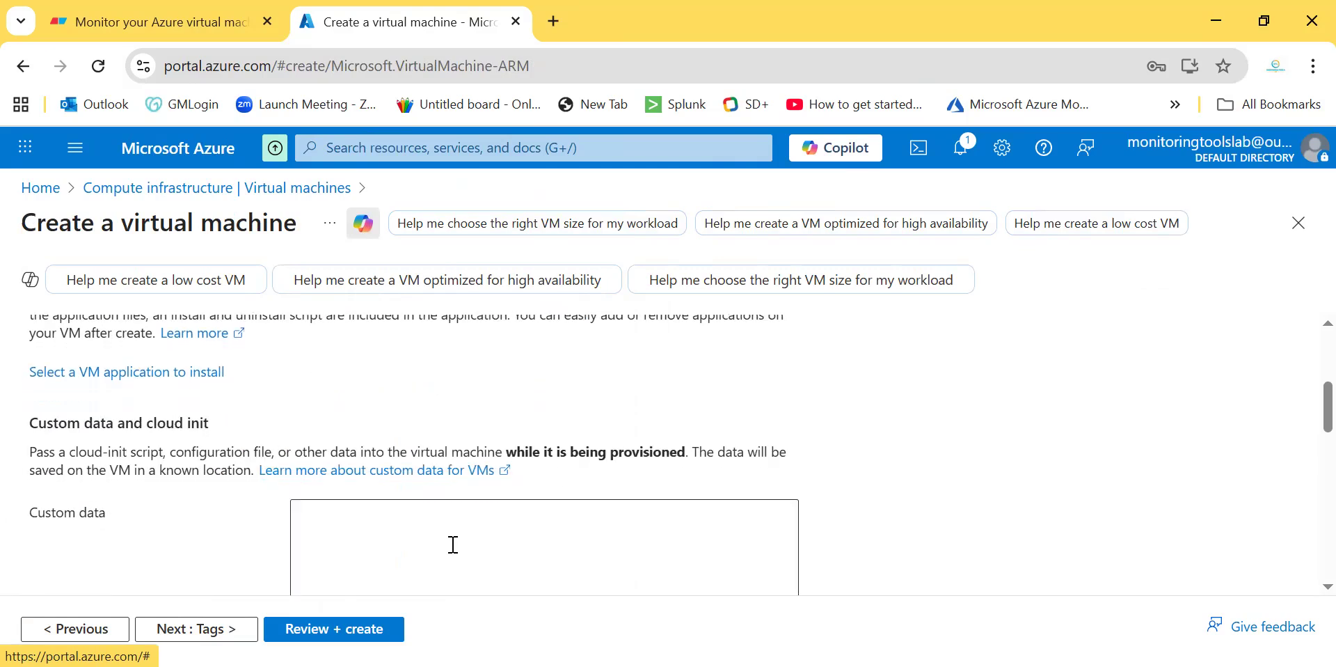
Step: Leave the custom data, user data and tags empty and advance to the new VM's final review and validation
scroll(453, 544, "down", 1)
left_click(399, 509)
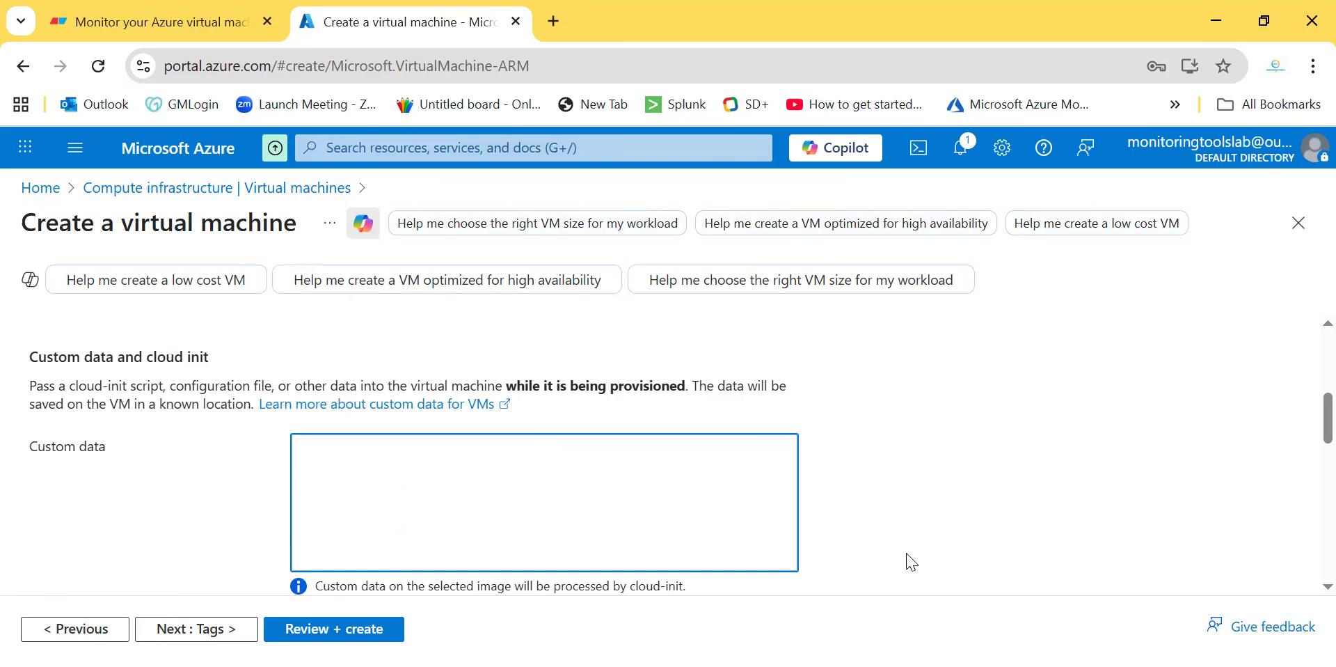
scroll(909, 560, "down", 5)
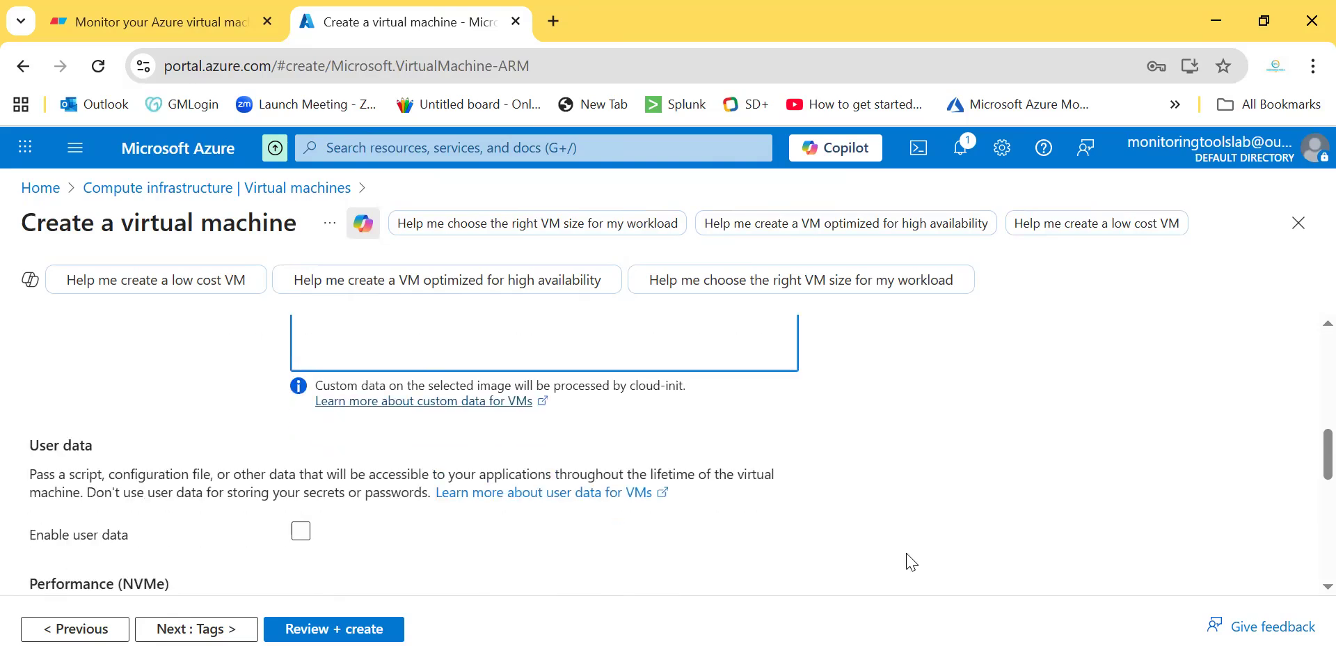
left_click(174, 629)
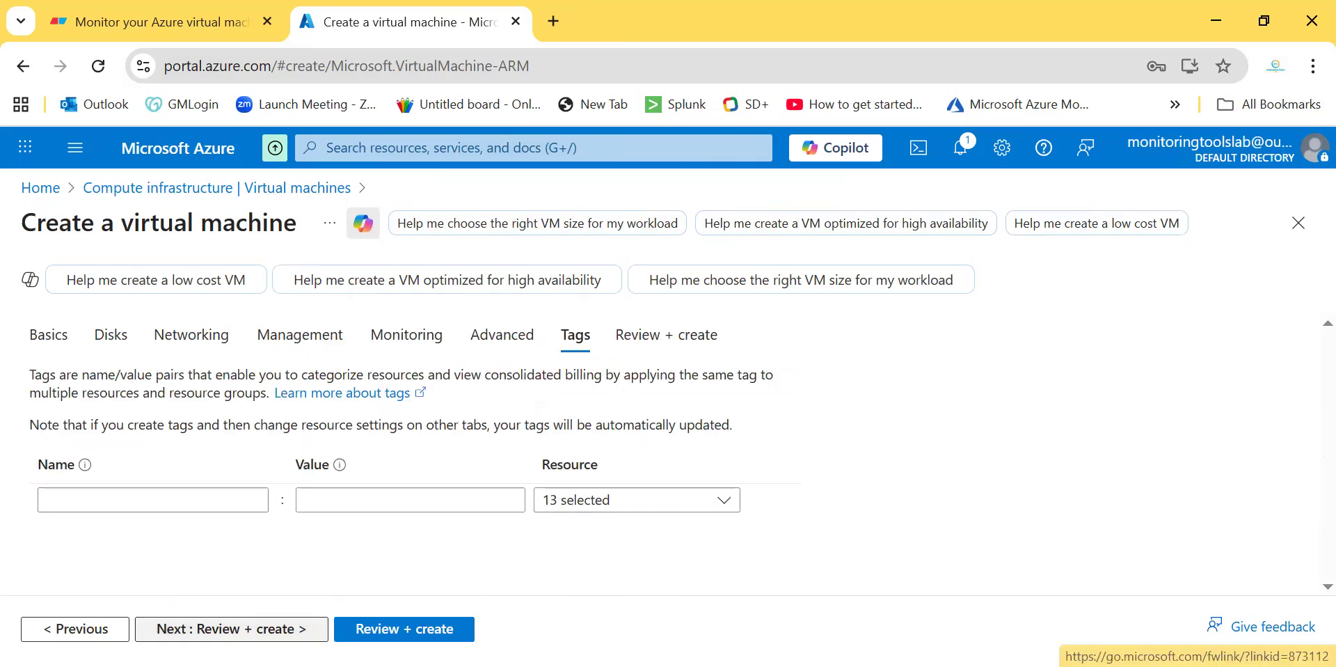
left_click(404, 628)
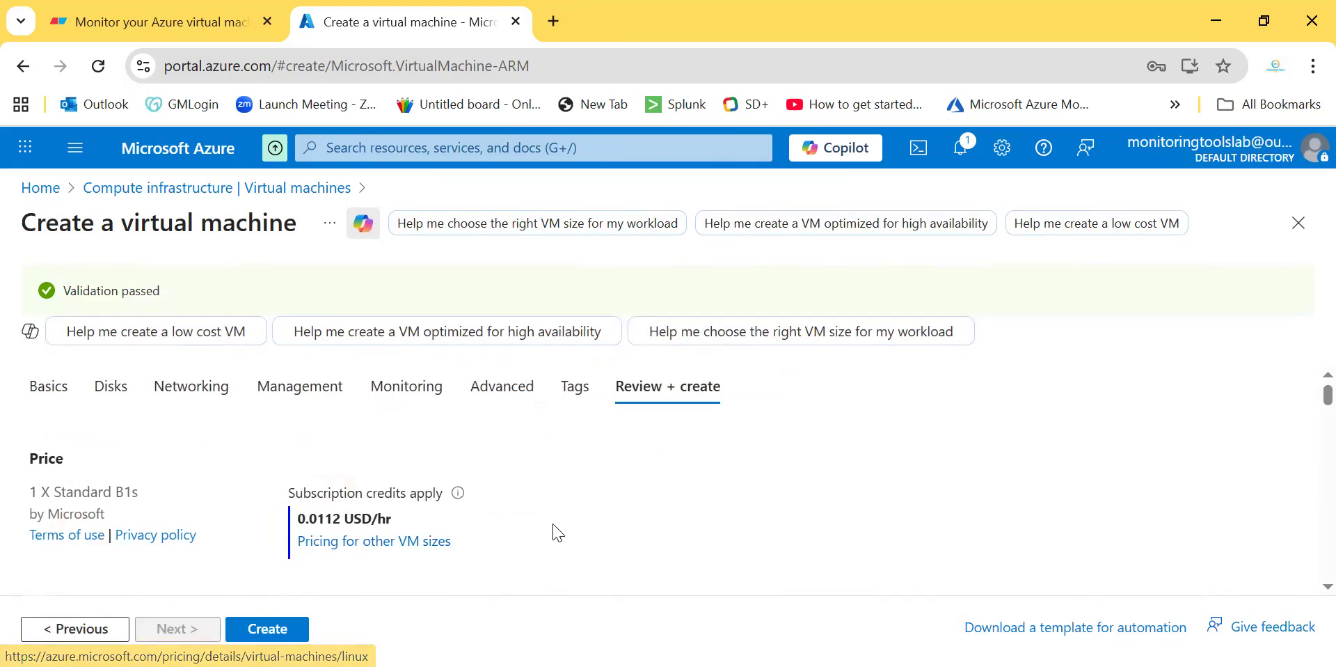
Step: Check the hourly price of the Standard B1s VM and create the virtual machine
triple_click(341, 524)
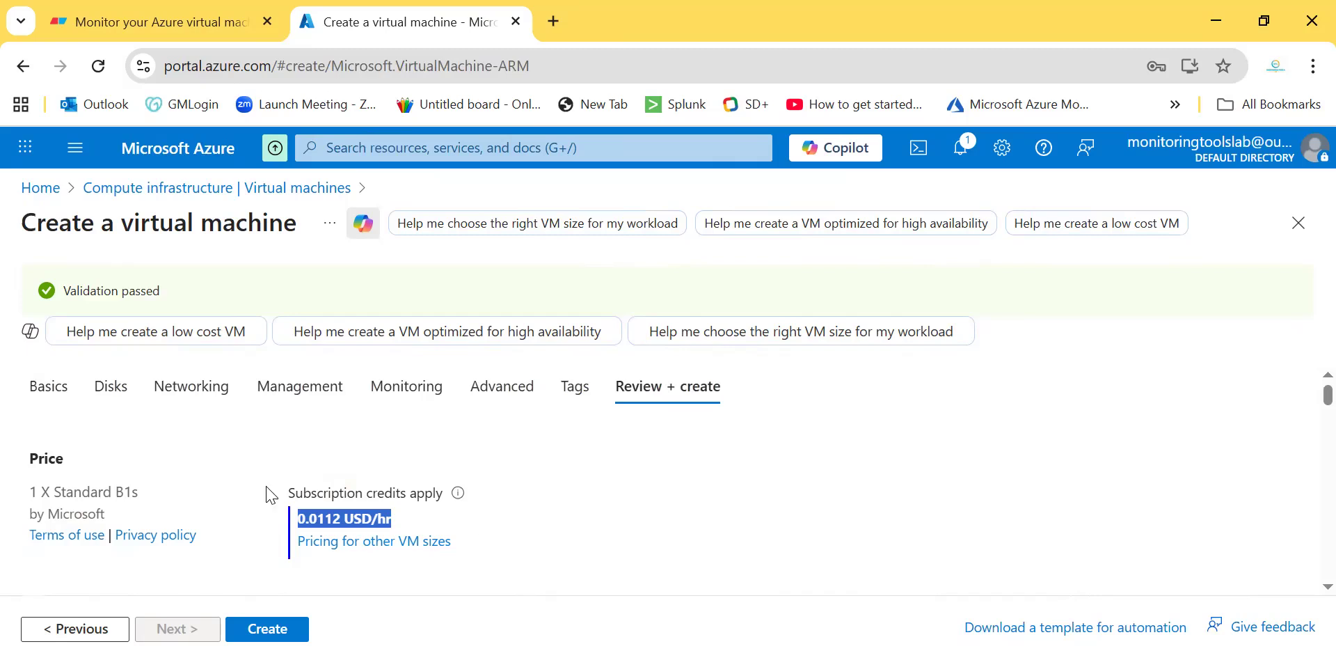
double_click(358, 519)
left_click(278, 630)
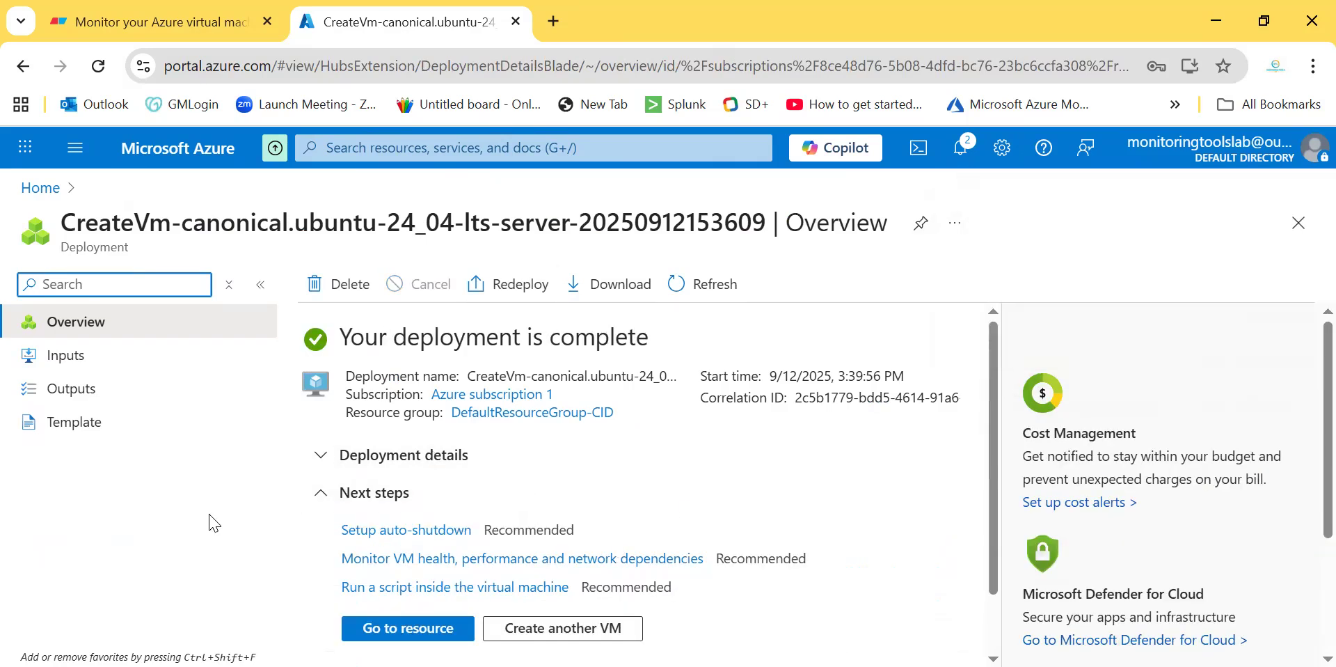
Step: Open the deployed Demo2 virtual machine and show the monitoring data in its overview
triple_click(449, 339)
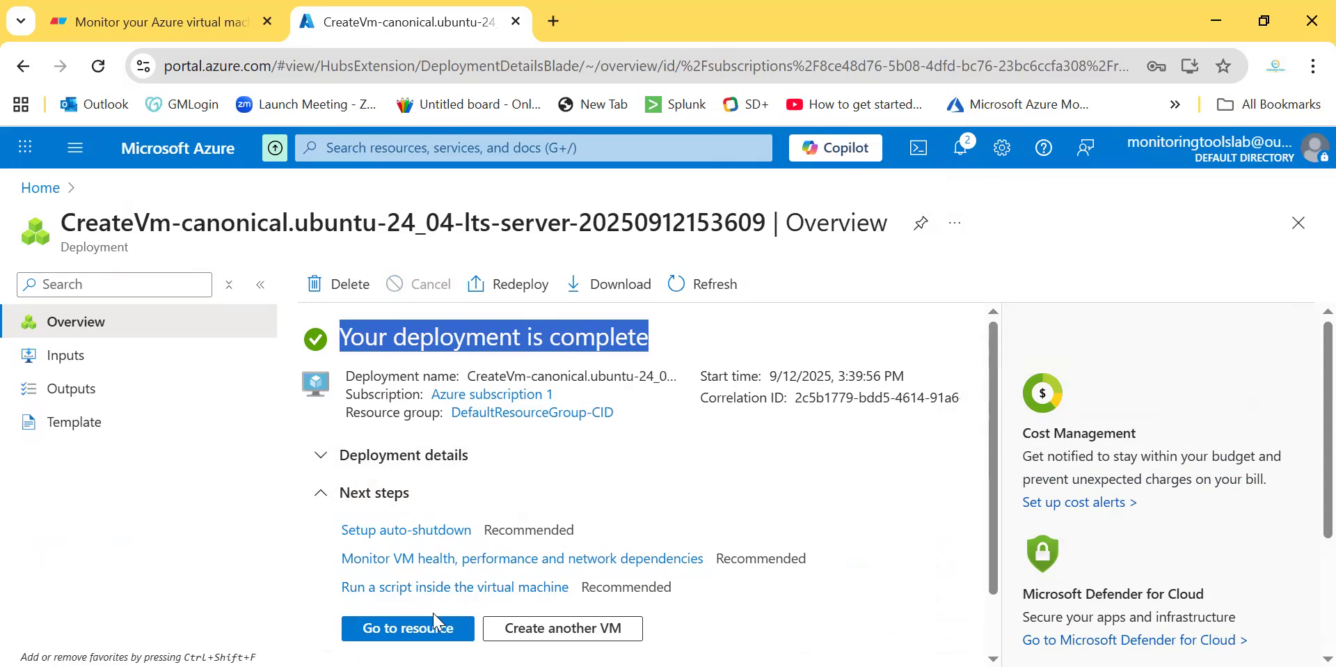
left_click(413, 629)
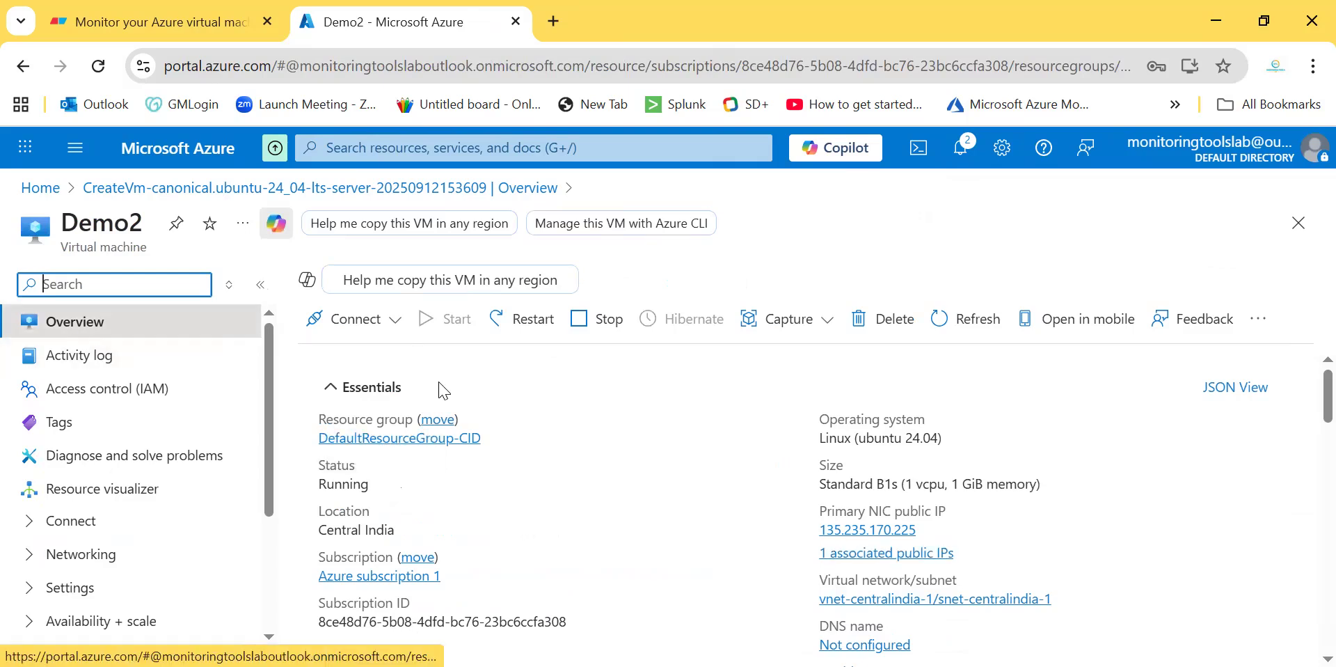
scroll(679, 500, "down", 6)
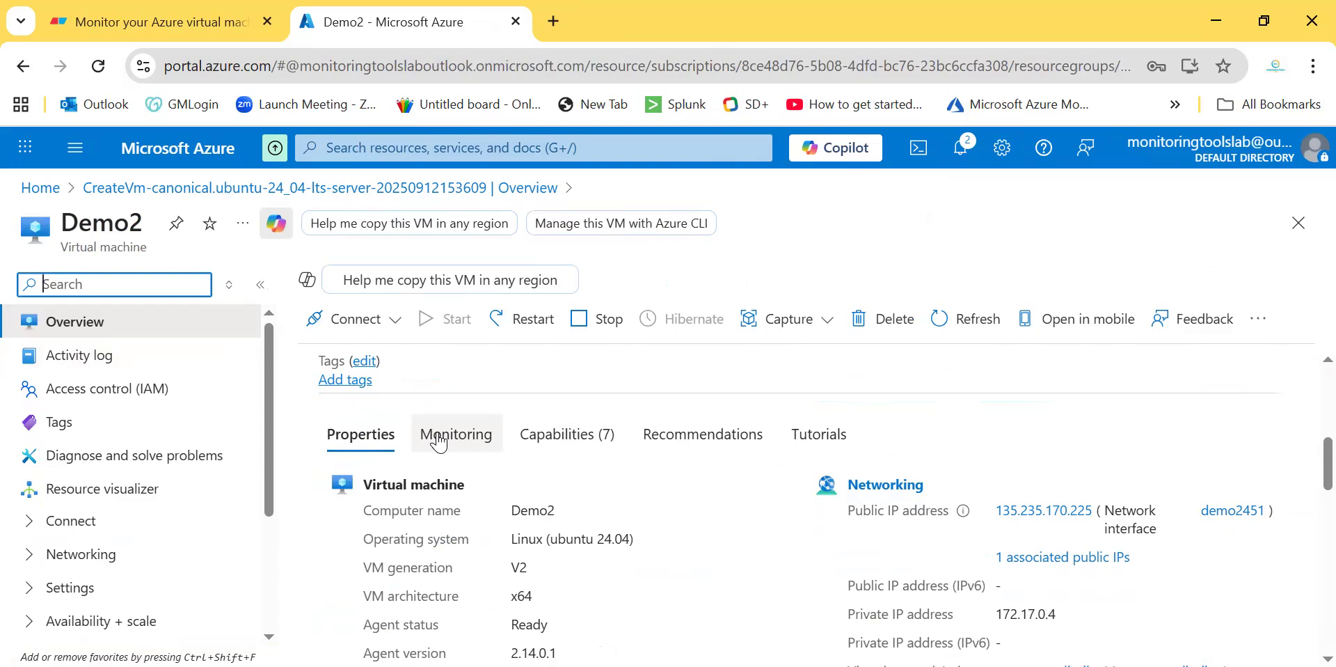
left_click(438, 440)
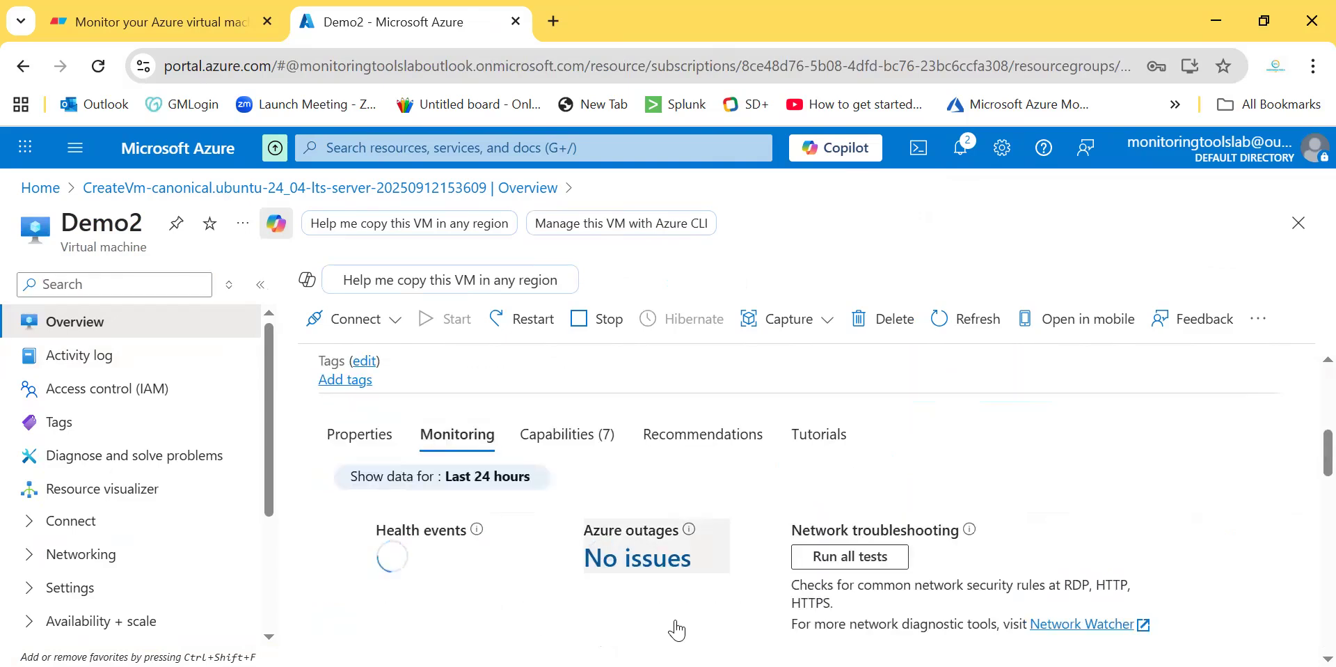
Step: Examine Demo2's health events, Azure outages, alerts, insights and platform metric charts for the last 24 hours
scroll(676, 630, "down", 1)
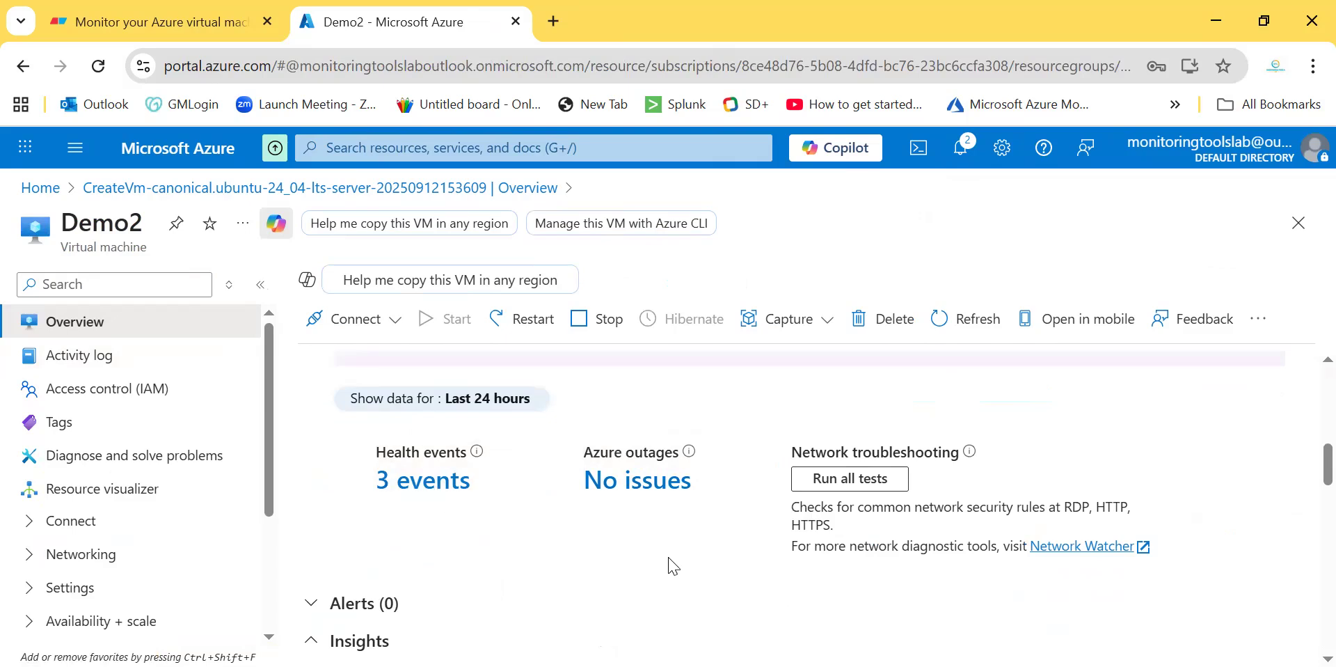
scroll(670, 565, "down", 7)
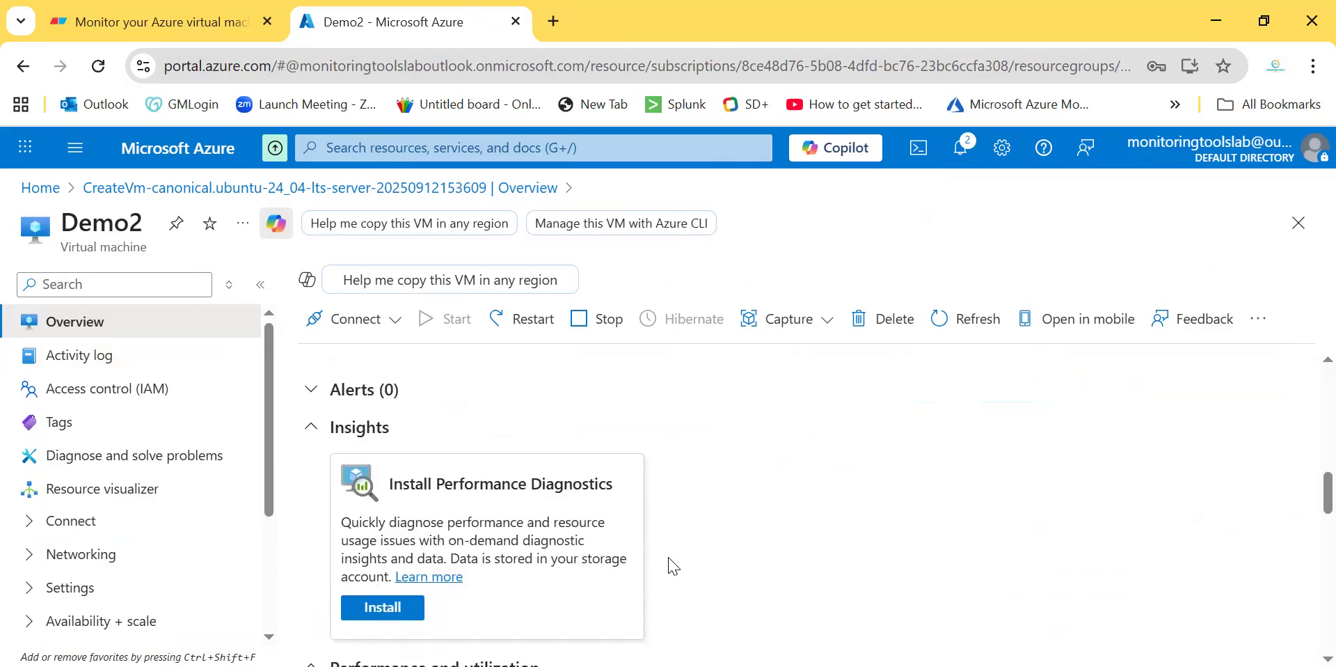
scroll(626, 562, "up", 1)
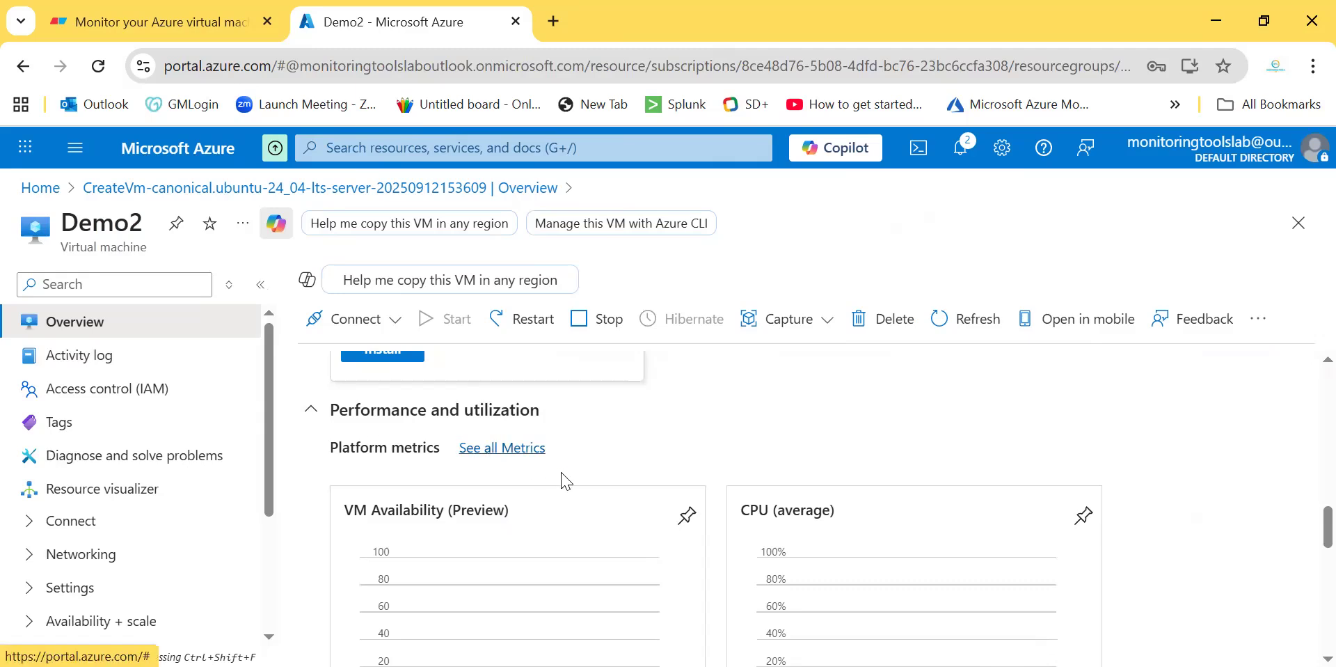
scroll(597, 507, "down", 2)
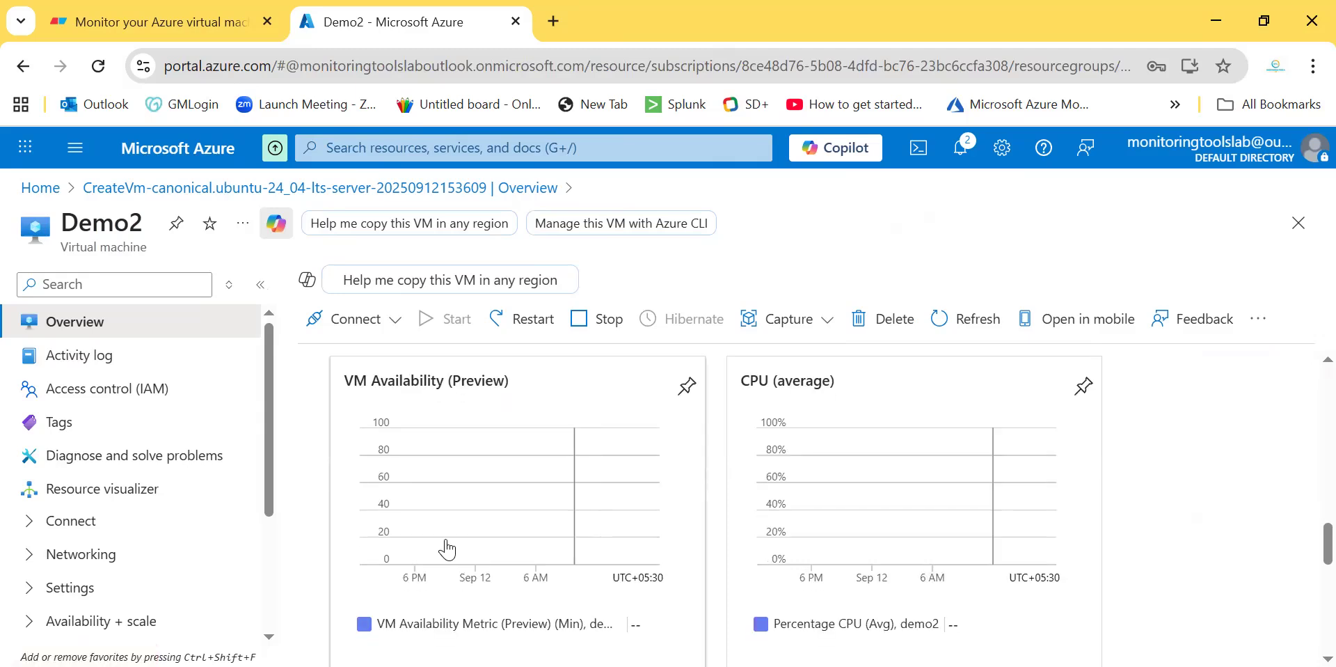
scroll(448, 545, "up", 1)
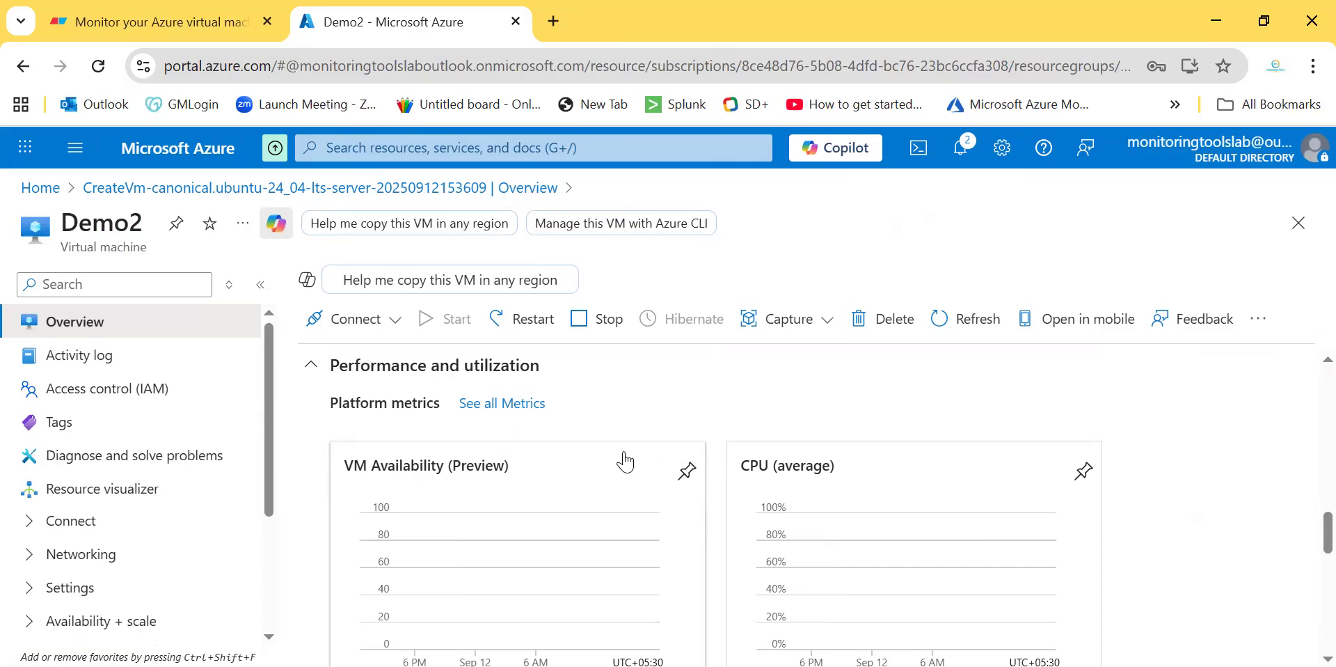
scroll(625, 461, "down", 9)
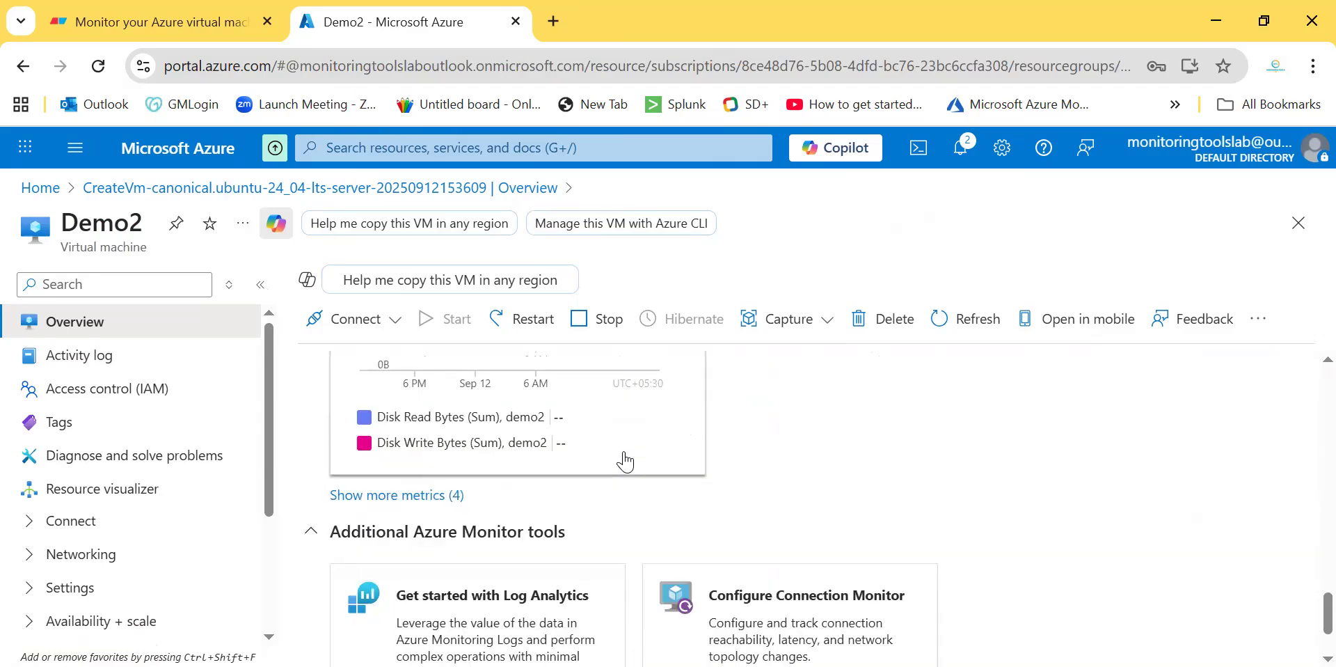
Step: Show the additional platform metrics and examine Demo2's availability, CPU, disk and network charts
left_click(418, 495)
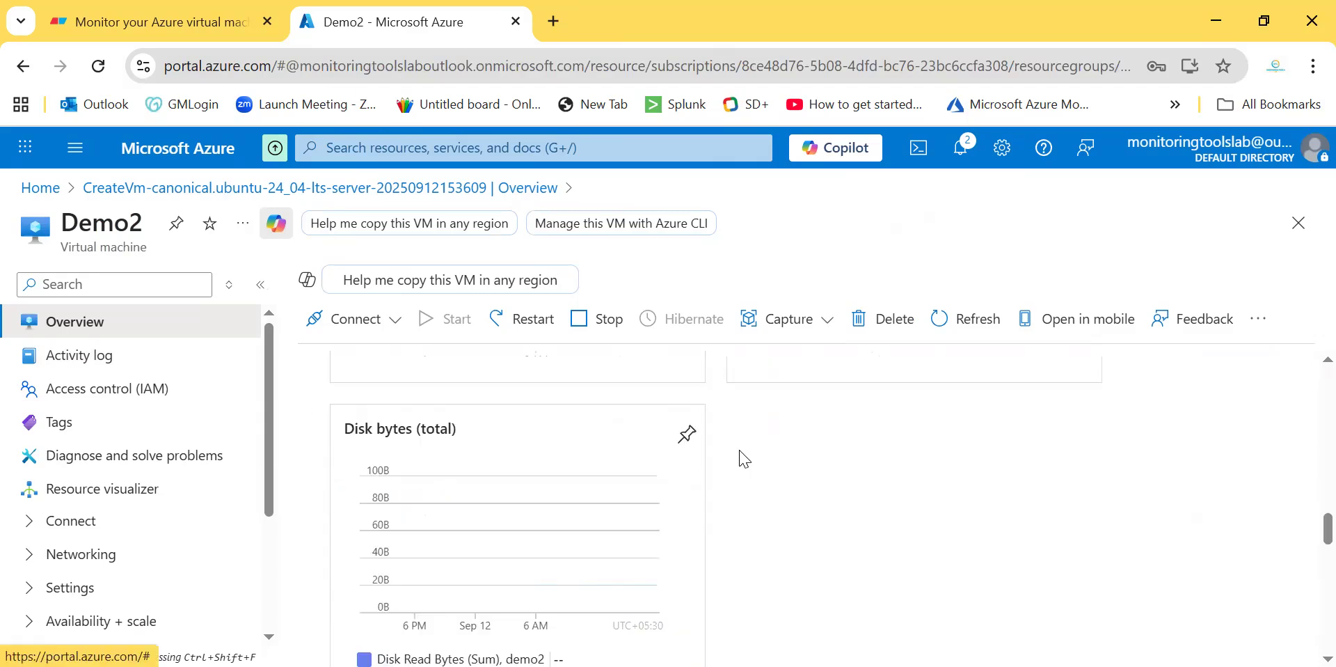
scroll(846, 600, "up", 2)
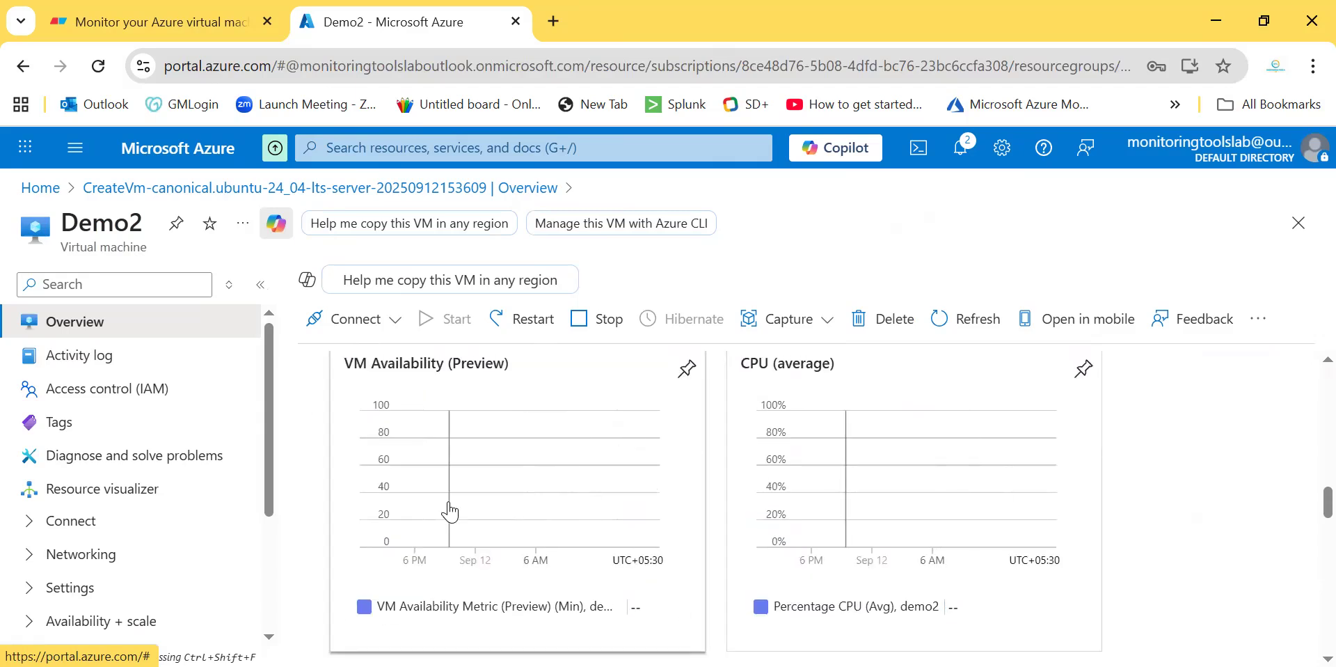
scroll(451, 512, "up", 2)
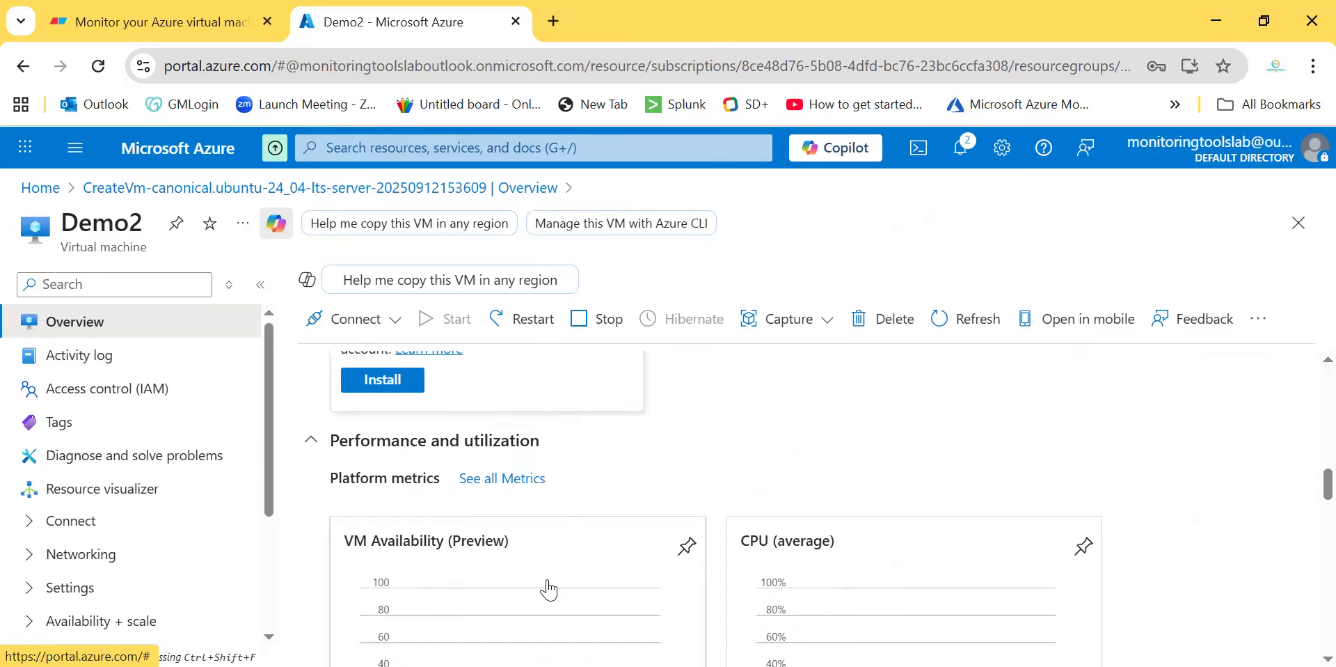
scroll(546, 588, "down", 2)
scroll(905, 555, "down", 2)
scroll(905, 555, "down", 1)
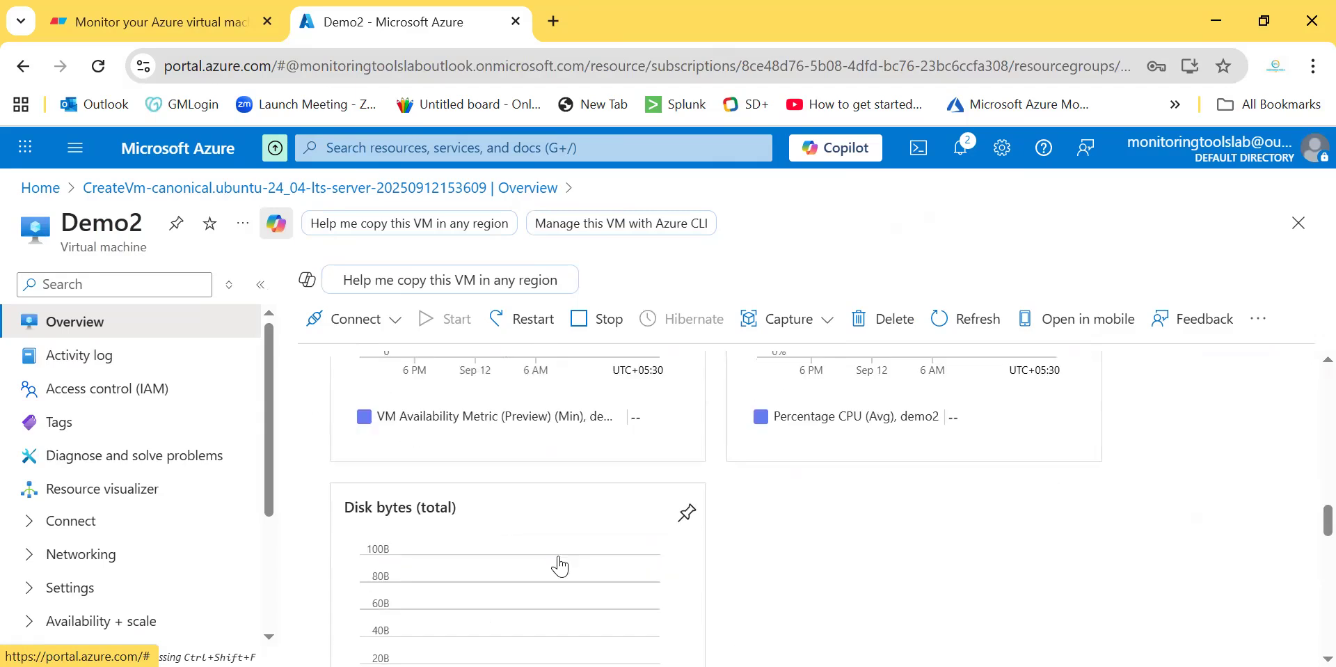
scroll(544, 565, "down", 4)
scroll(544, 565, "down", 2)
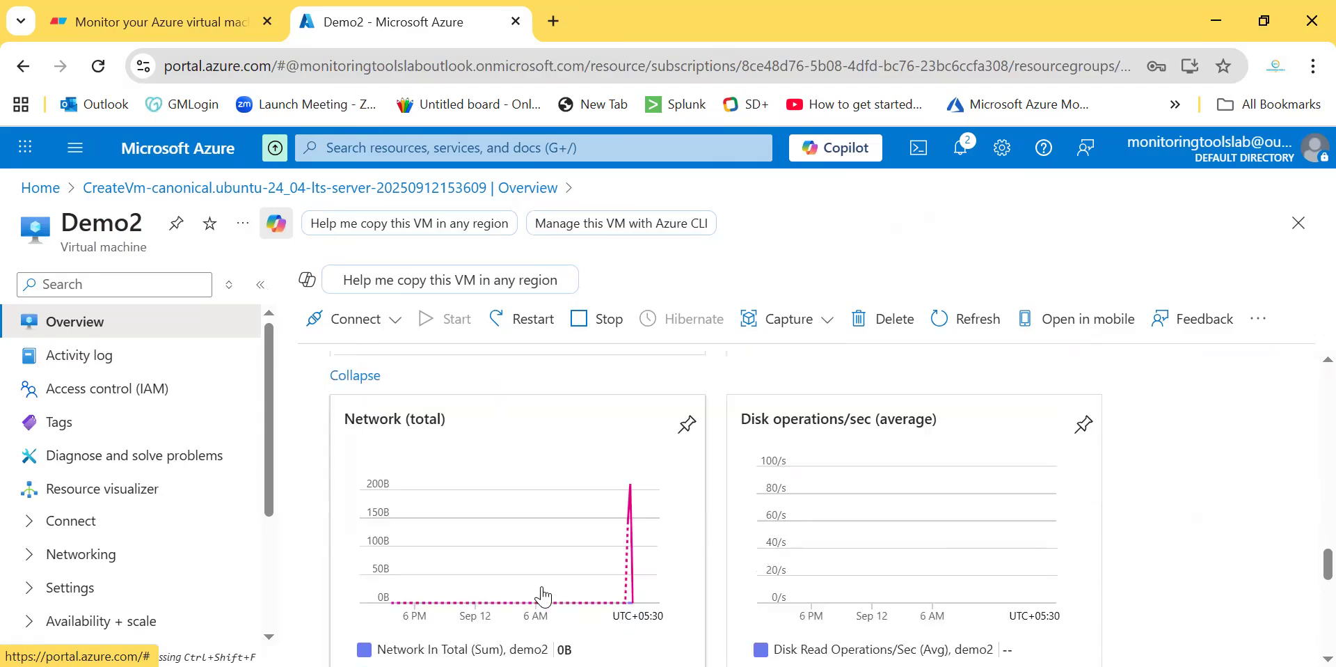
scroll(623, 496, "down", 1)
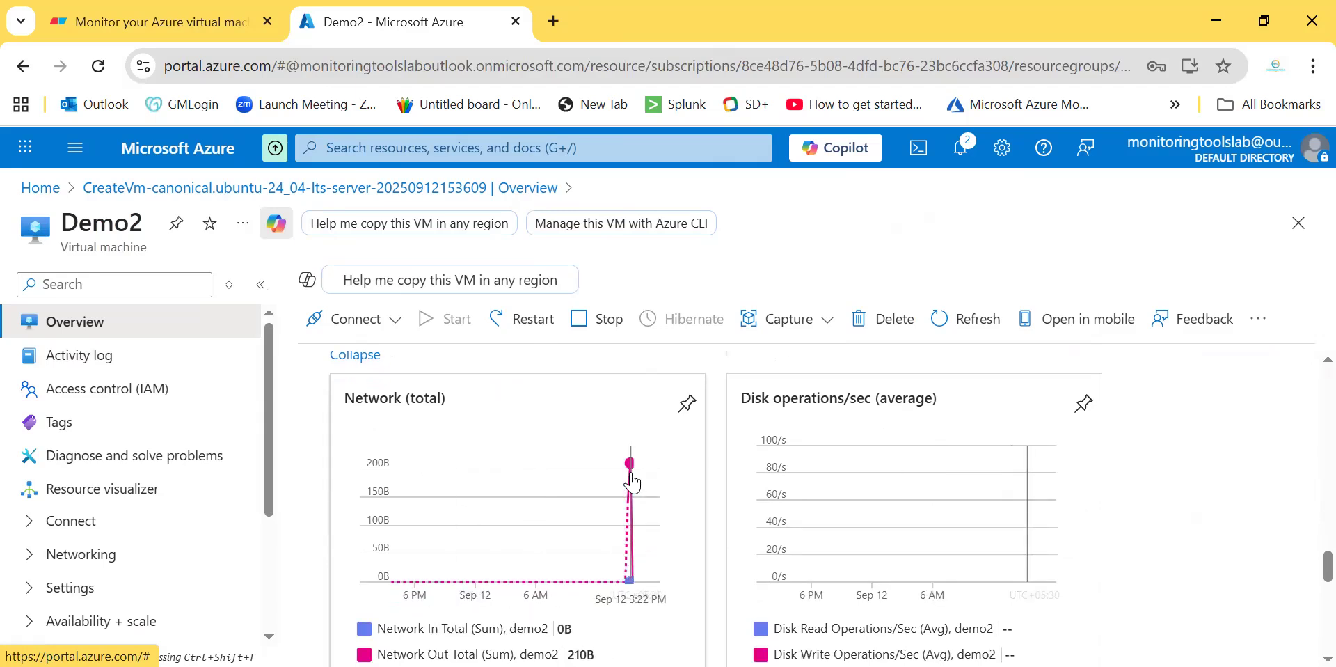
scroll(963, 545, "down", 4)
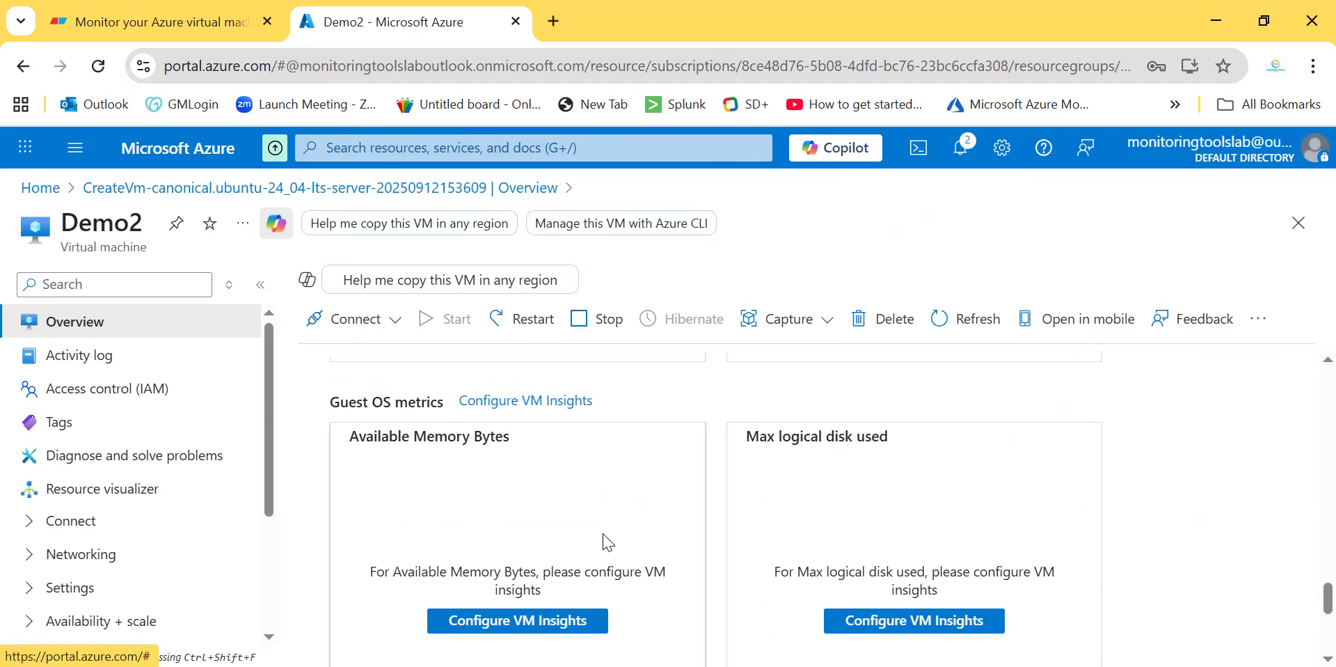
Step: Examine the Guest OS metrics section of the monitoring overview and open Demo2's activity log
triple_click(340, 403)
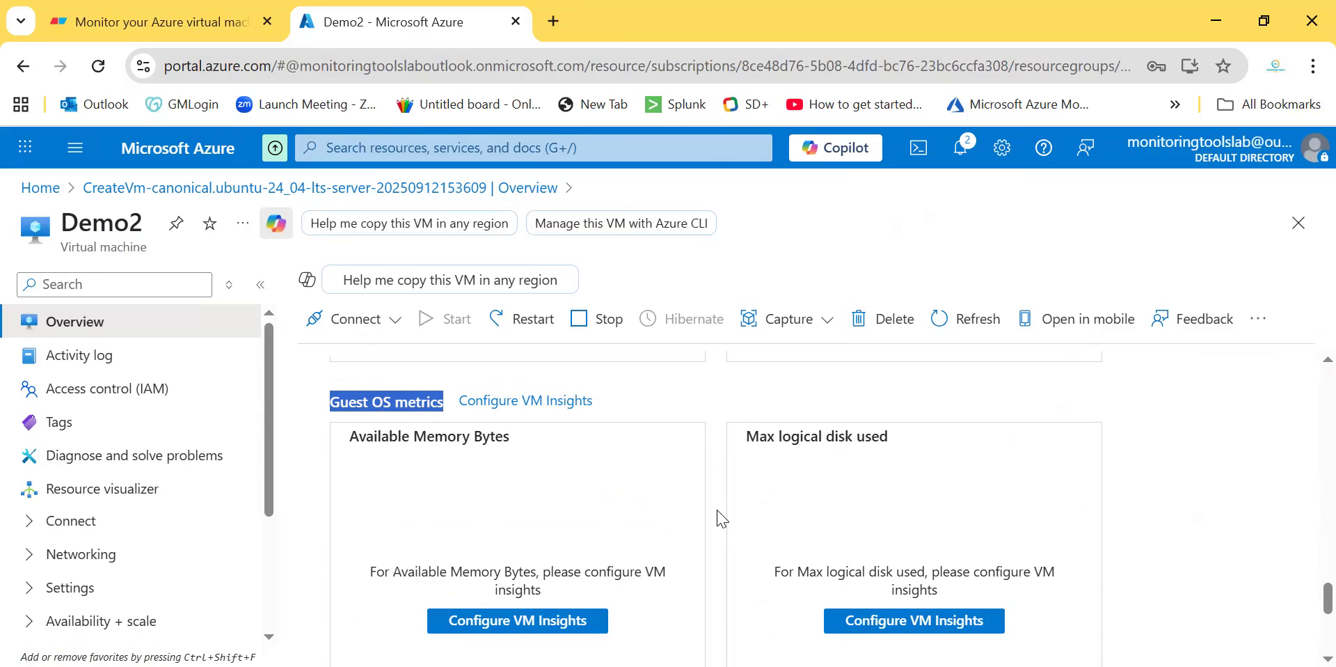
double_click(104, 229)
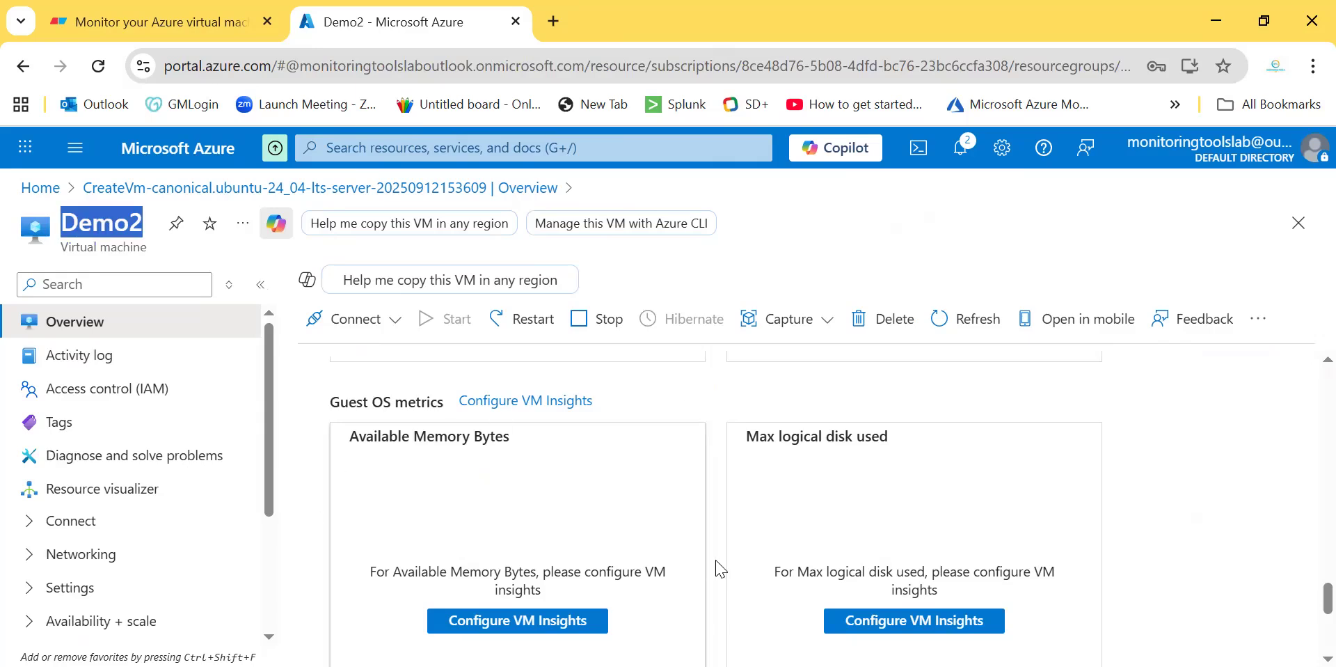
scroll(720, 568, "down", 3)
scroll(720, 568, "up", 10)
scroll(721, 569, "up", 3)
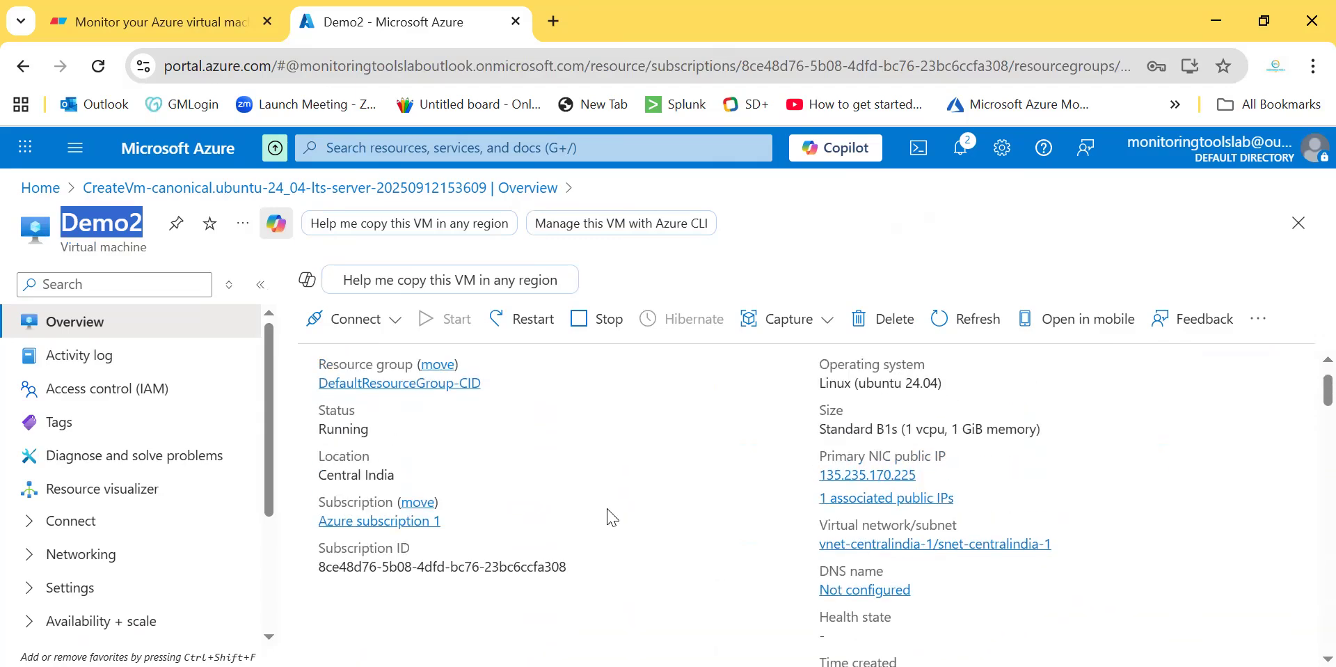
left_click(123, 367)
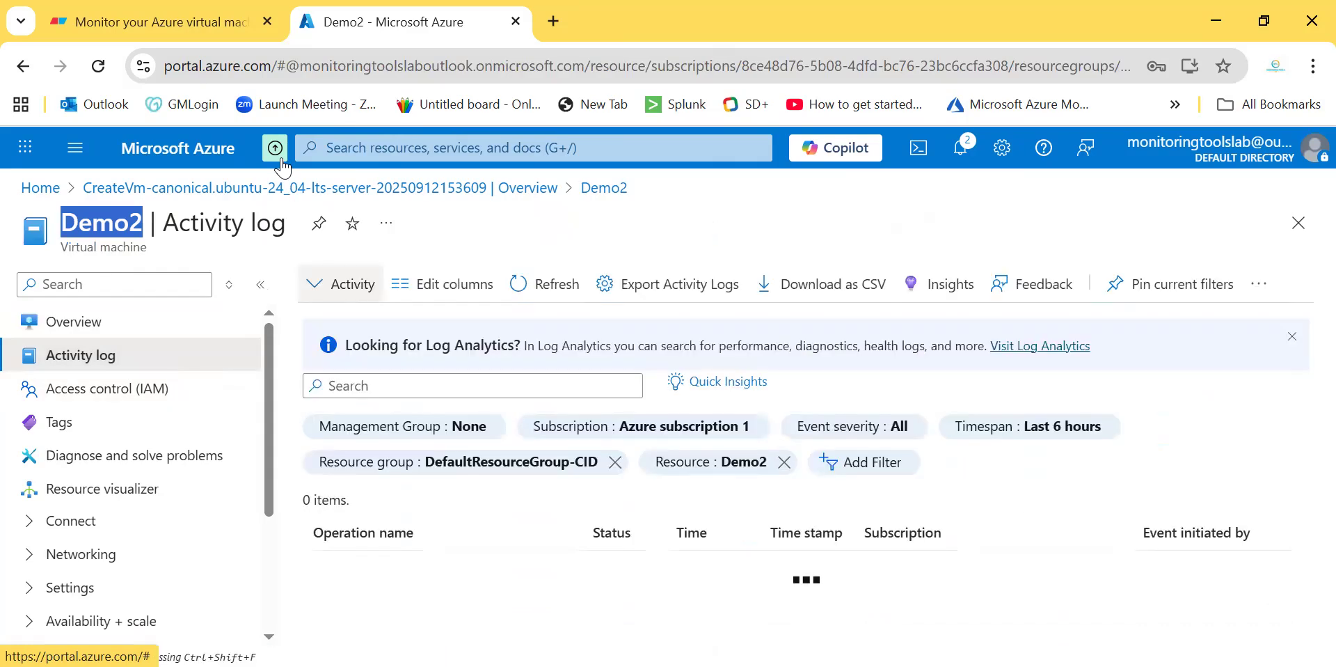
Step: Switch to the Eraser notes and read the sections on monitoring VM host data and using Metrics Explorer
left_click(146, 28)
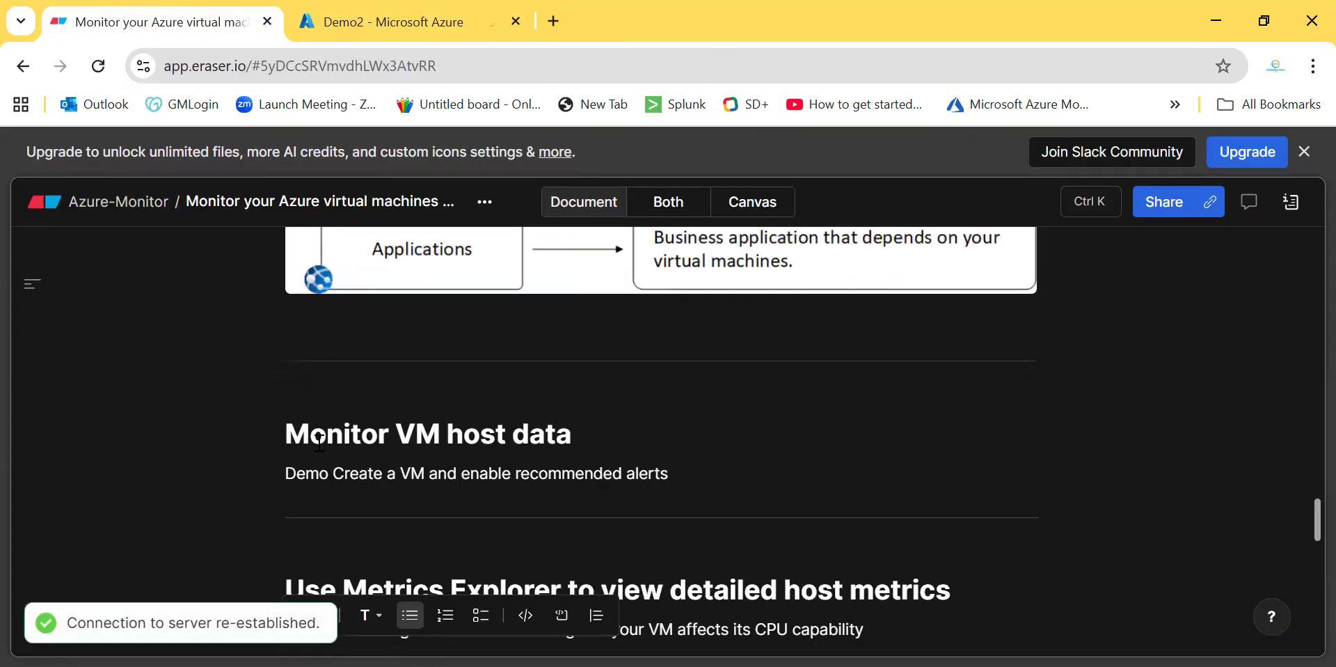
triple_click(343, 472)
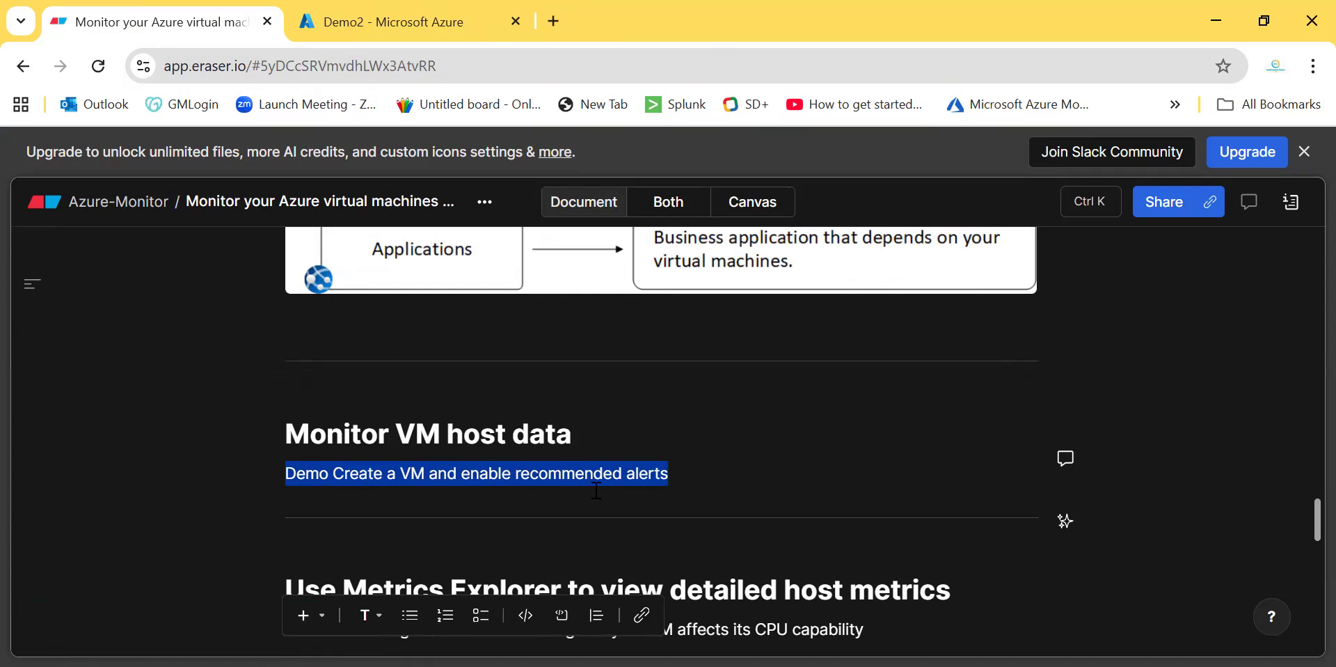
scroll(596, 489, "down", 2)
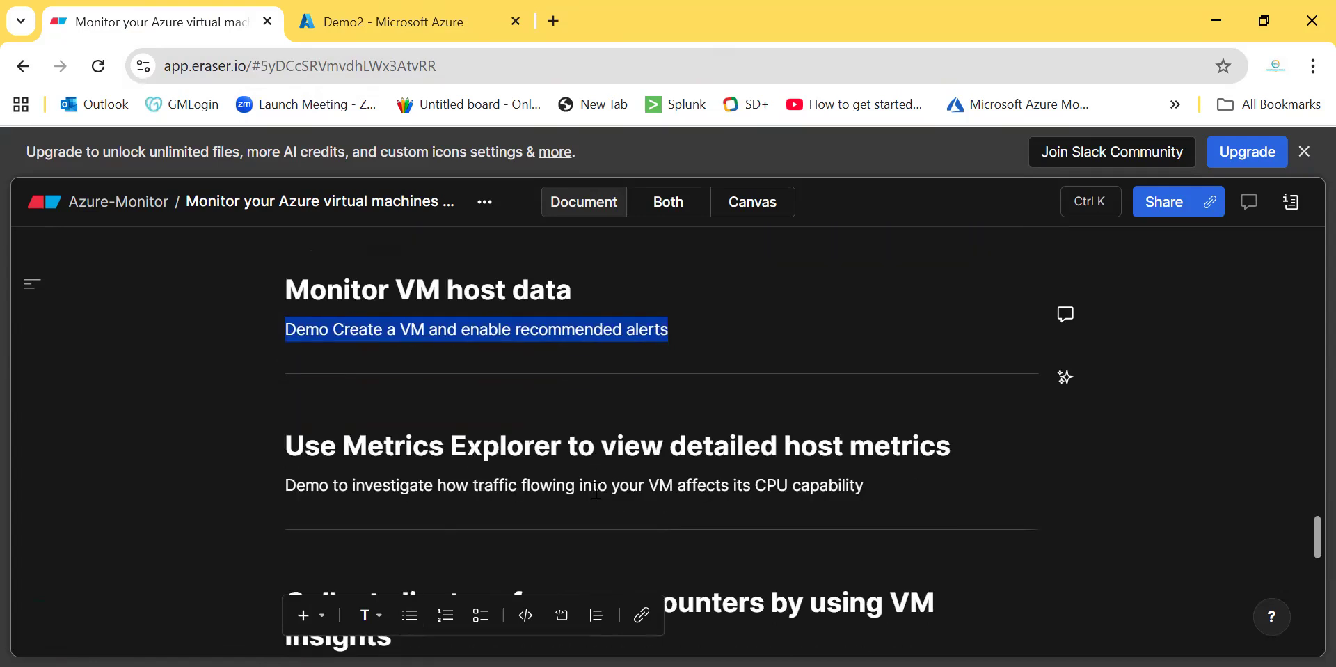
triple_click(425, 445)
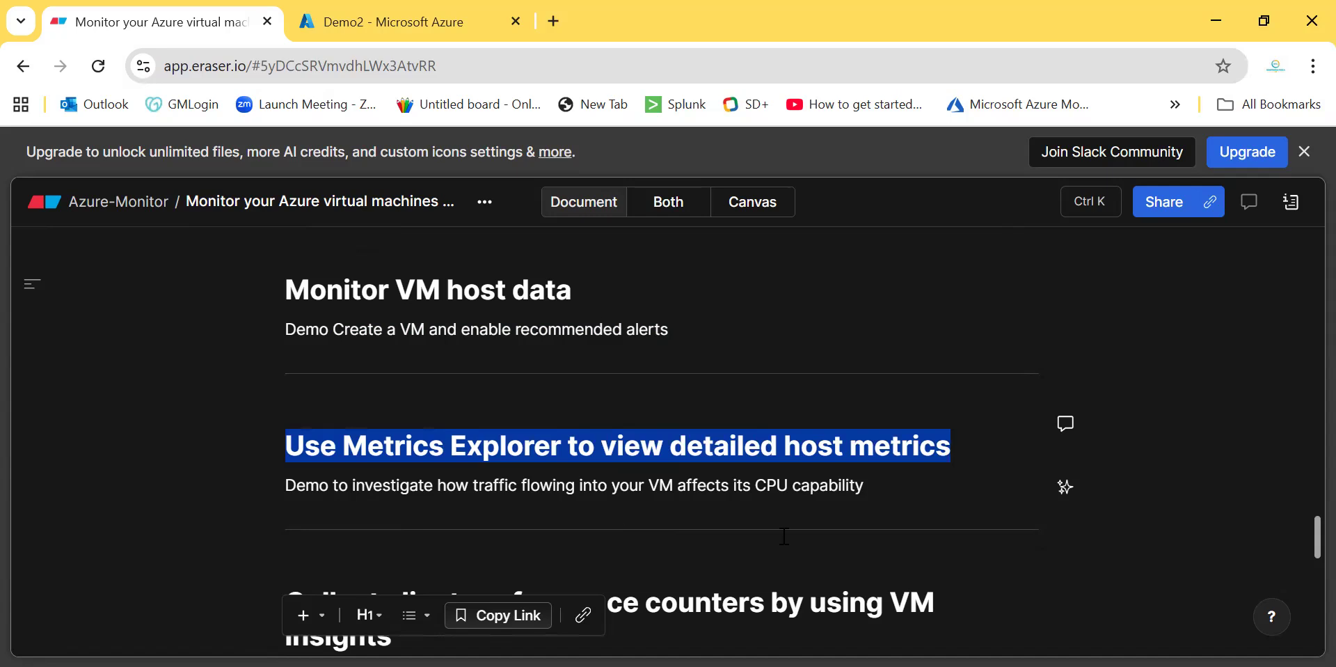
Step: Return to the Azure portal and expand the Create or Update Virtual Machine operation in Demo2's activity log
left_click(370, 23)
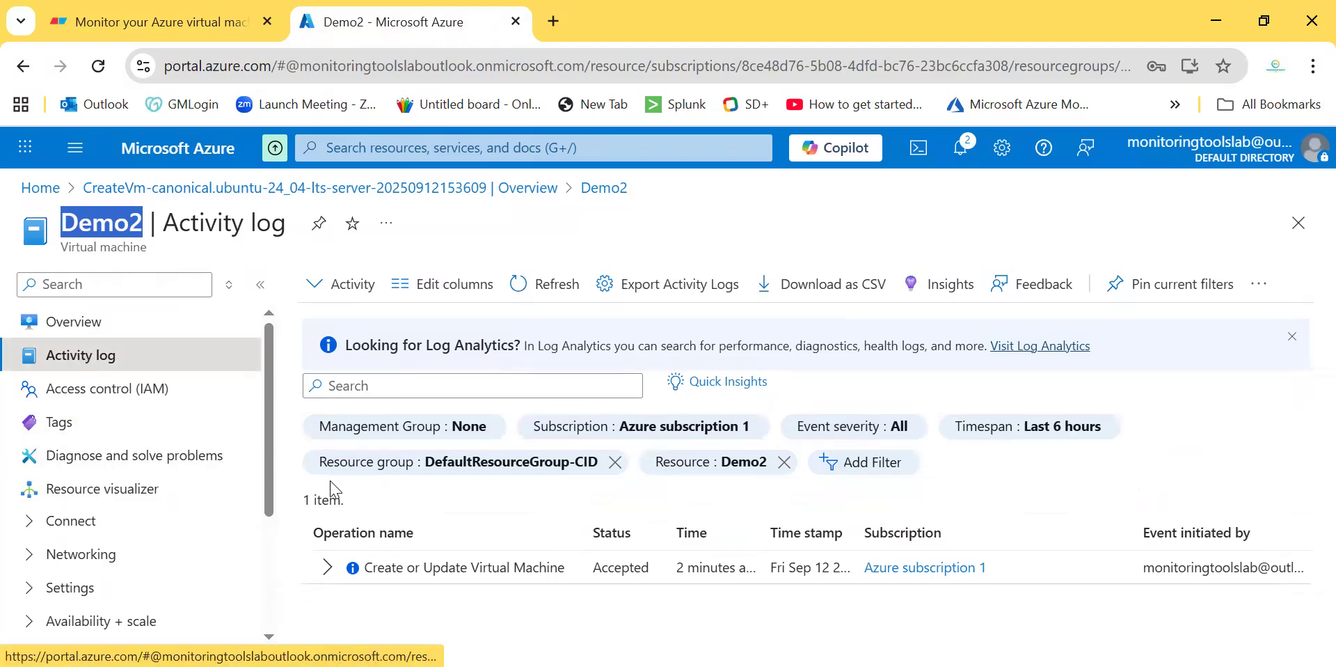
left_click(327, 567)
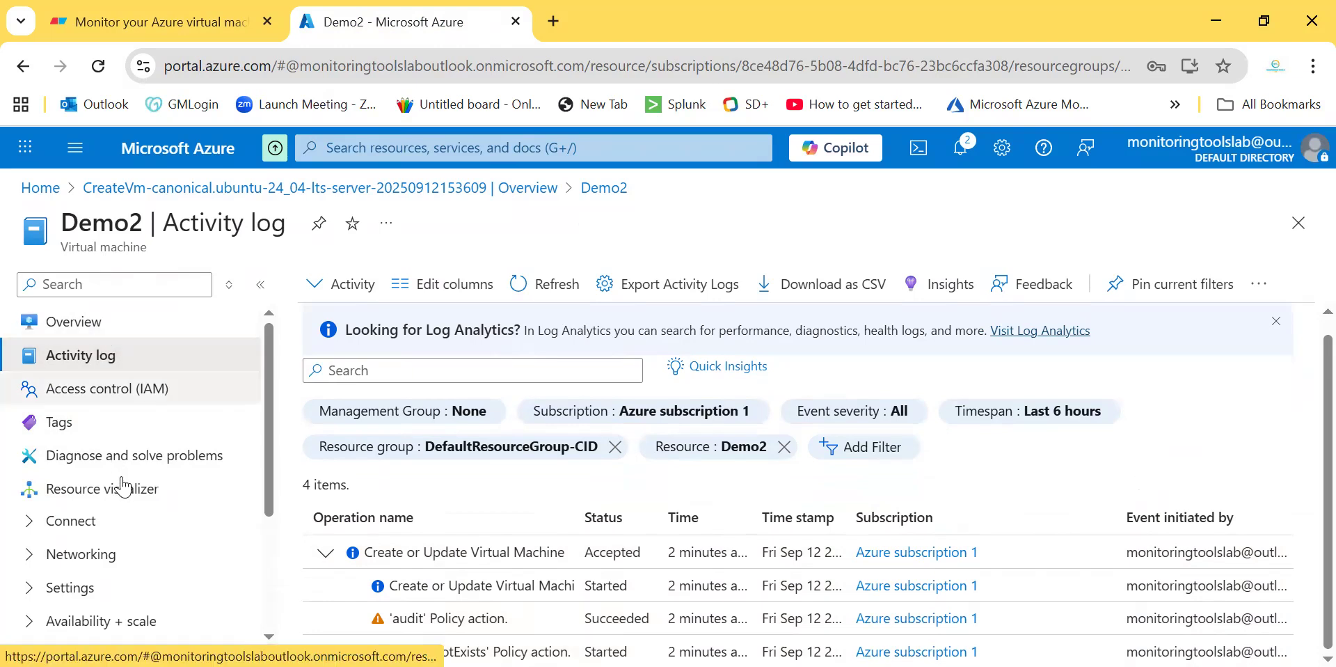
Step: Open the Metrics page from Demo2's Monitoring section
scroll(115, 483, "down", 2)
scroll(123, 486, "down", 2)
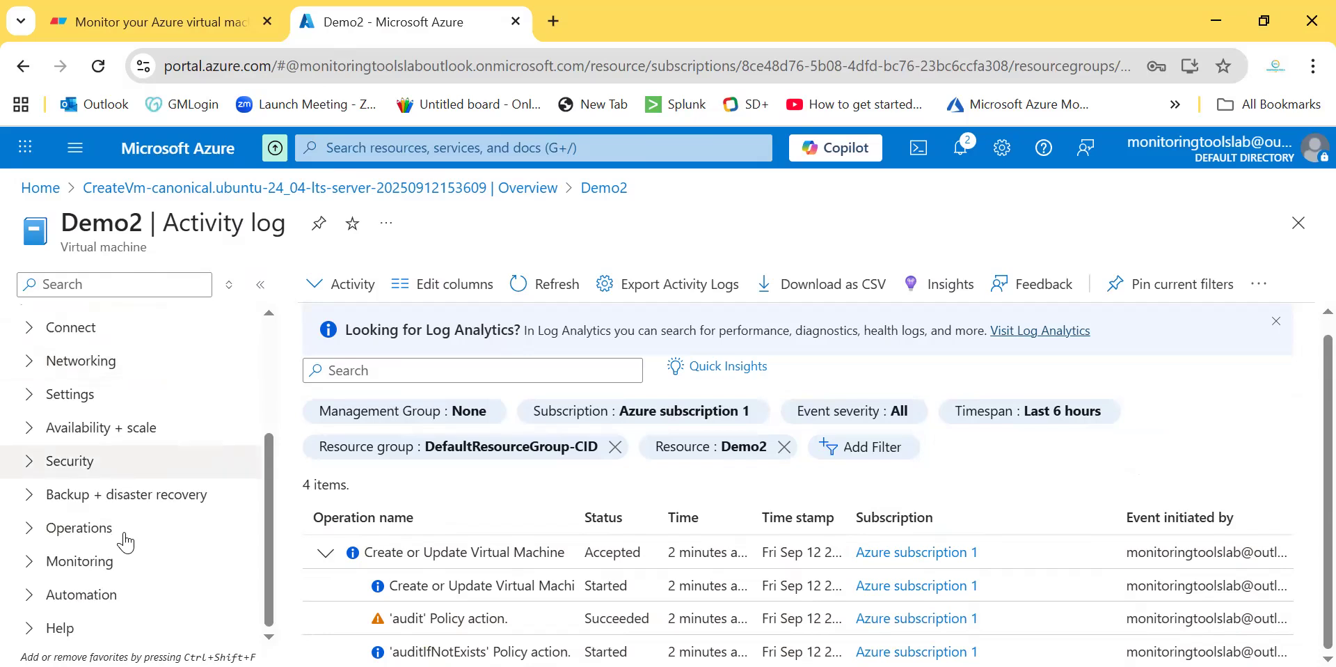
left_click(31, 562)
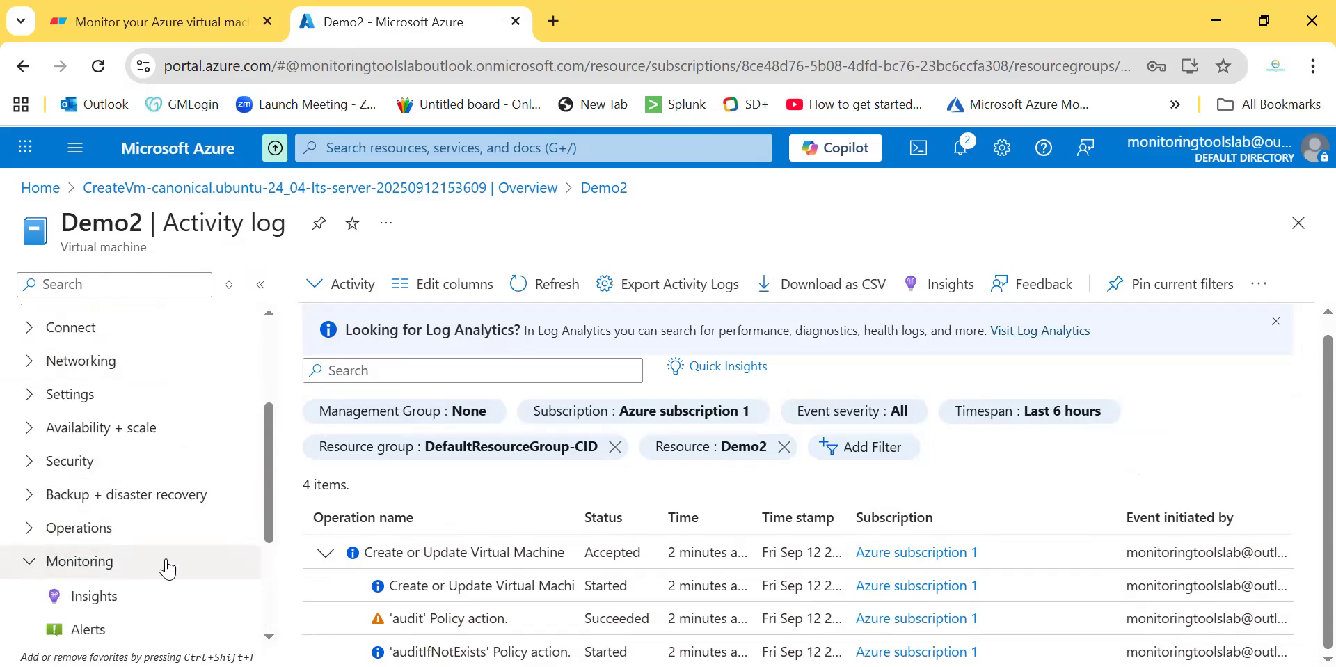
scroll(167, 567, "down", 3)
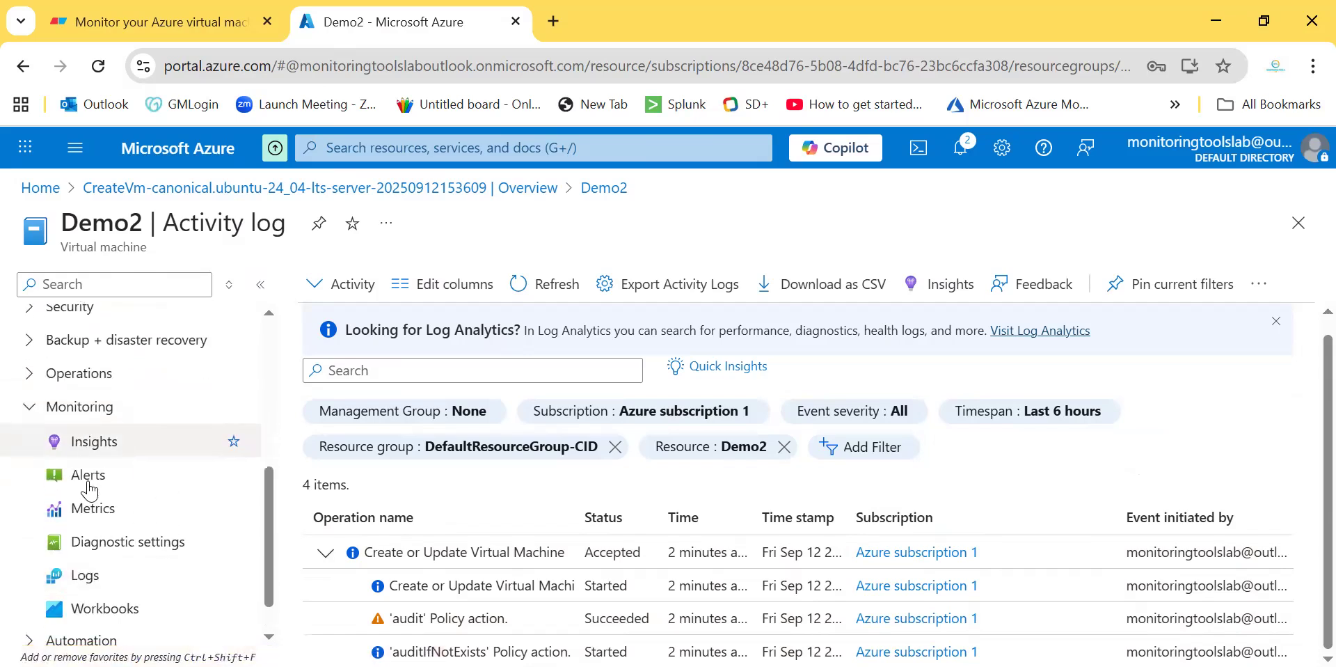
left_click(89, 515)
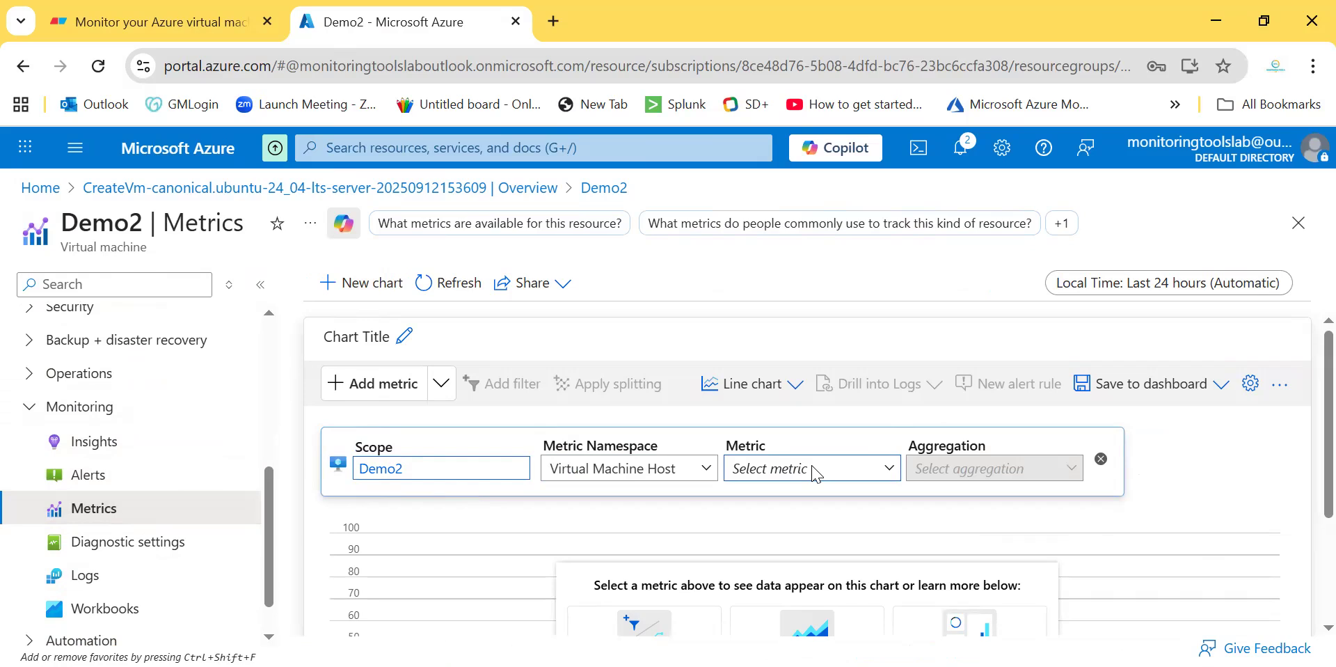
Step: Browse the Virtual Machine Host metrics and chart Percentage CPU for Demo2
left_click(816, 474)
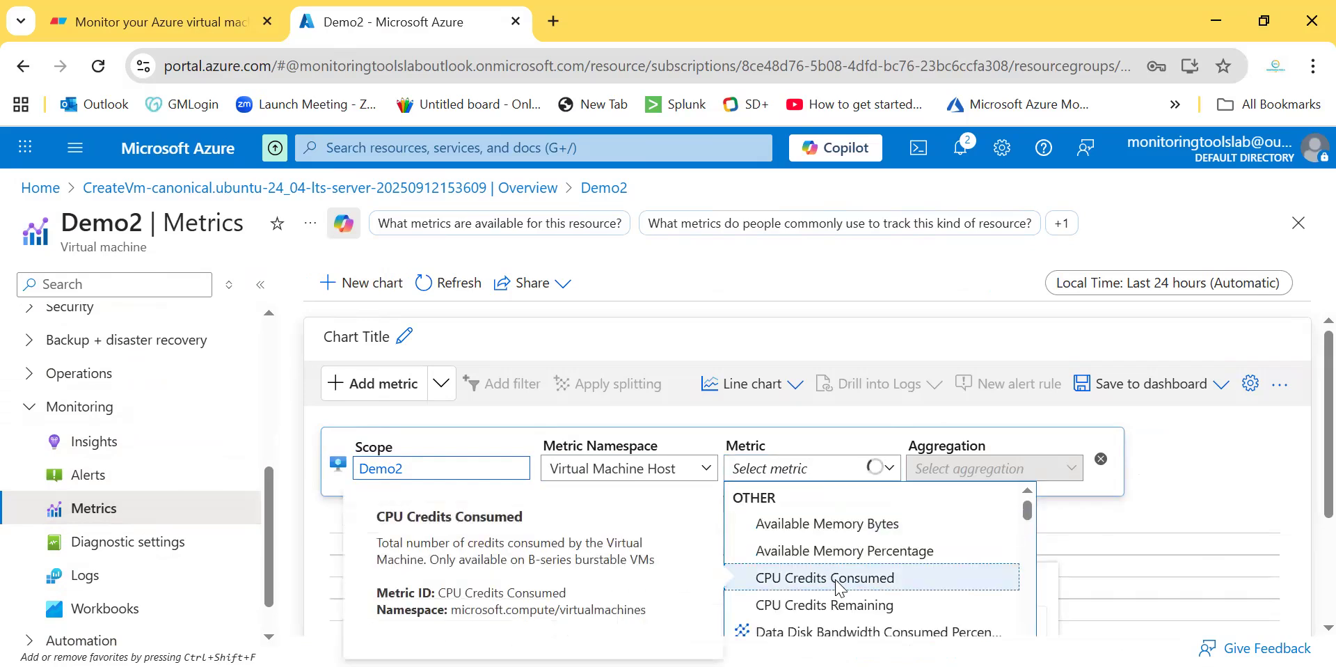
scroll(839, 588, "down", 2)
scroll(838, 588, "up", 2)
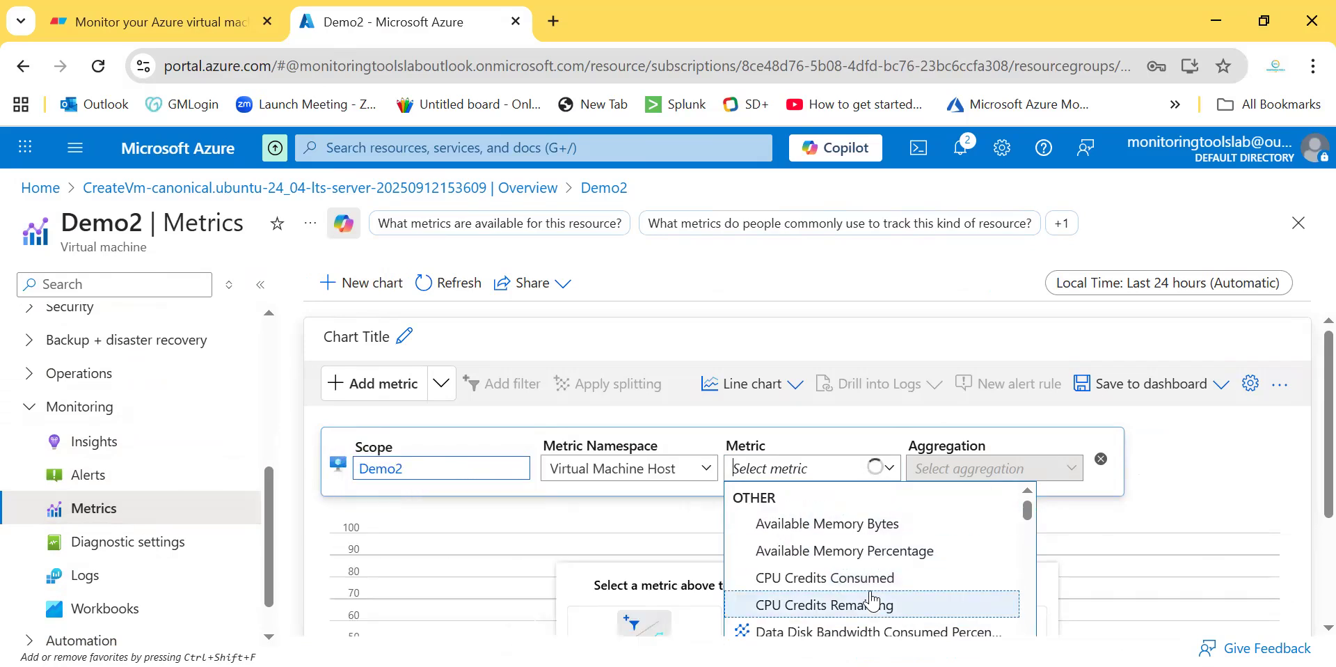
scroll(870, 599, "down", 5)
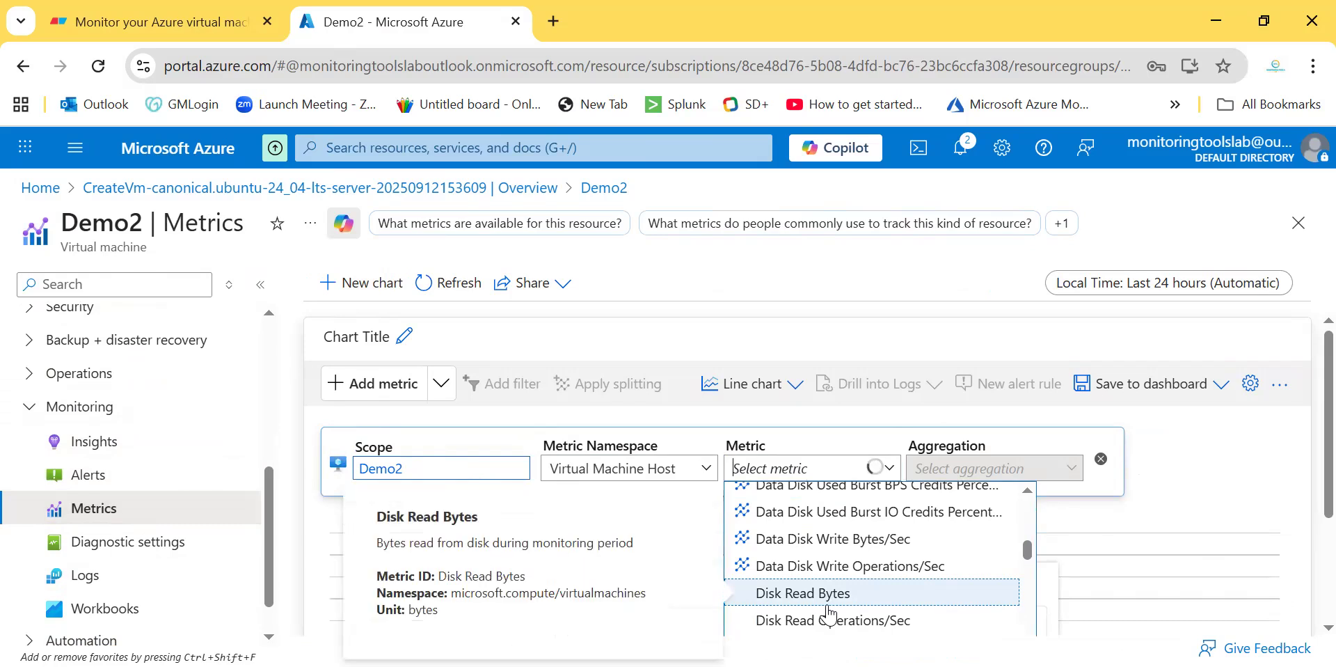
scroll(828, 612, "down", 8)
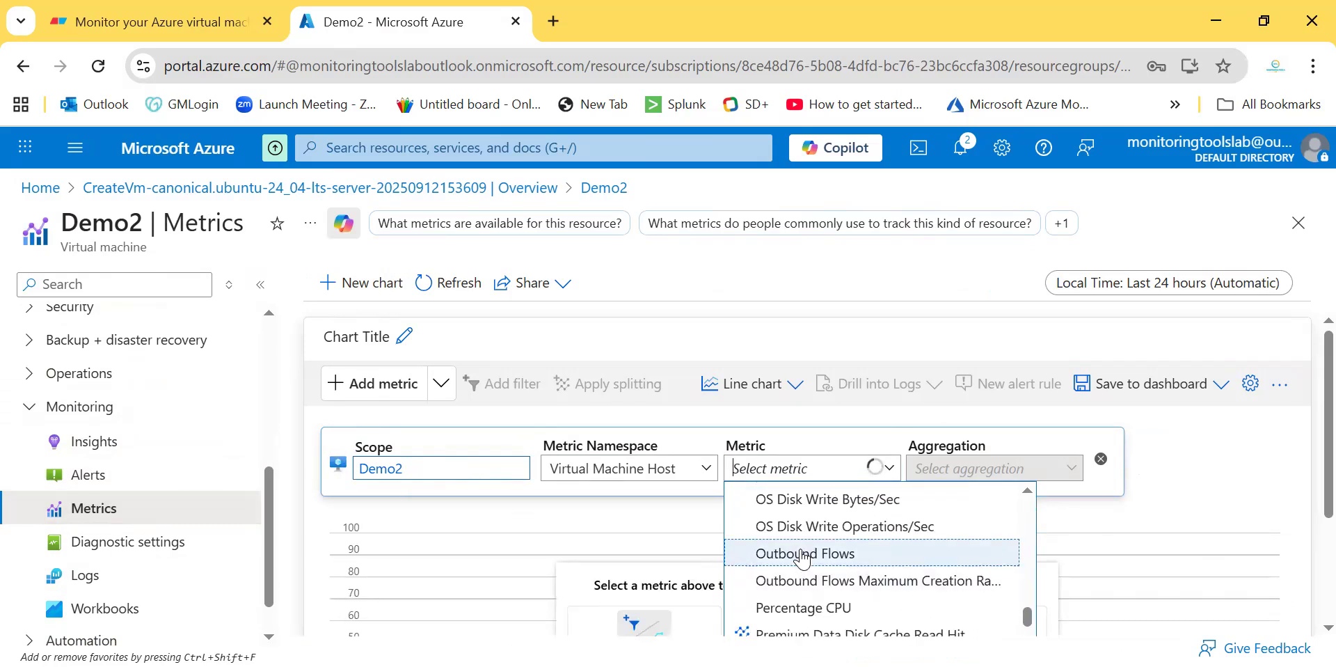
scroll(861, 602, "down", 2)
left_click(823, 567)
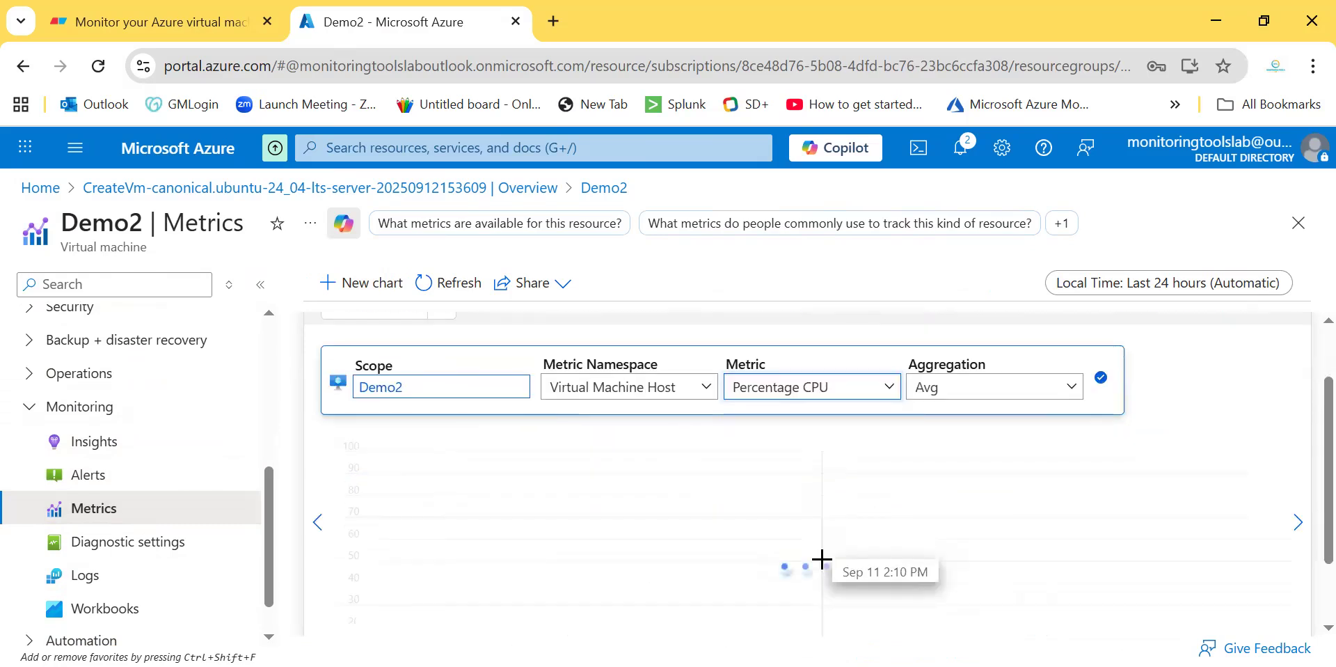
Step: Examine the Percentage CPU chart with the Count aggregation, followed by the Min aggregation
left_click(996, 397)
left_click(984, 415)
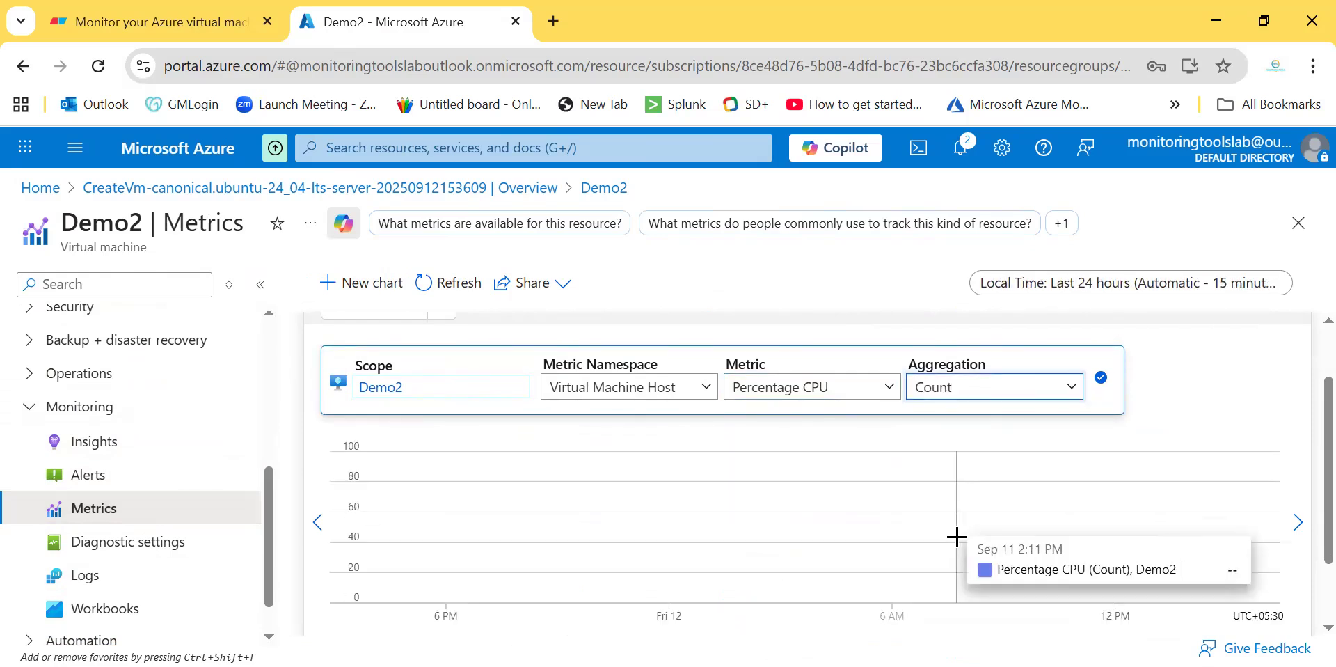
left_click(990, 391)
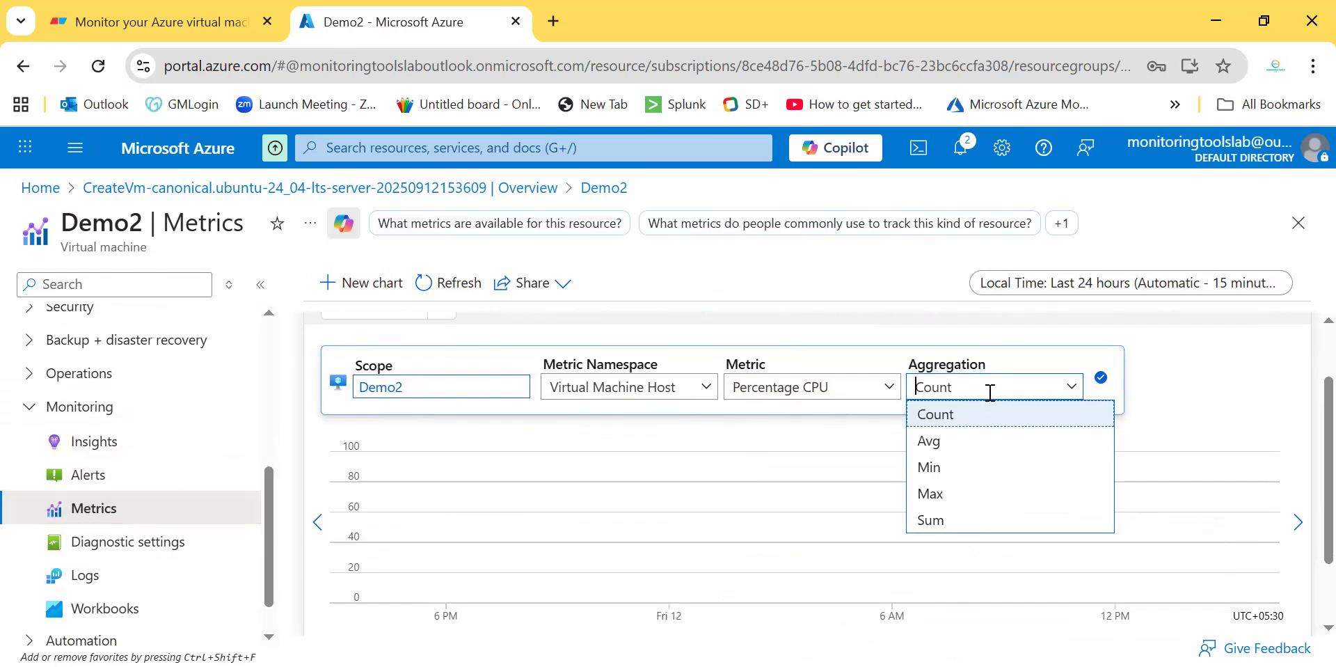
left_click(968, 474)
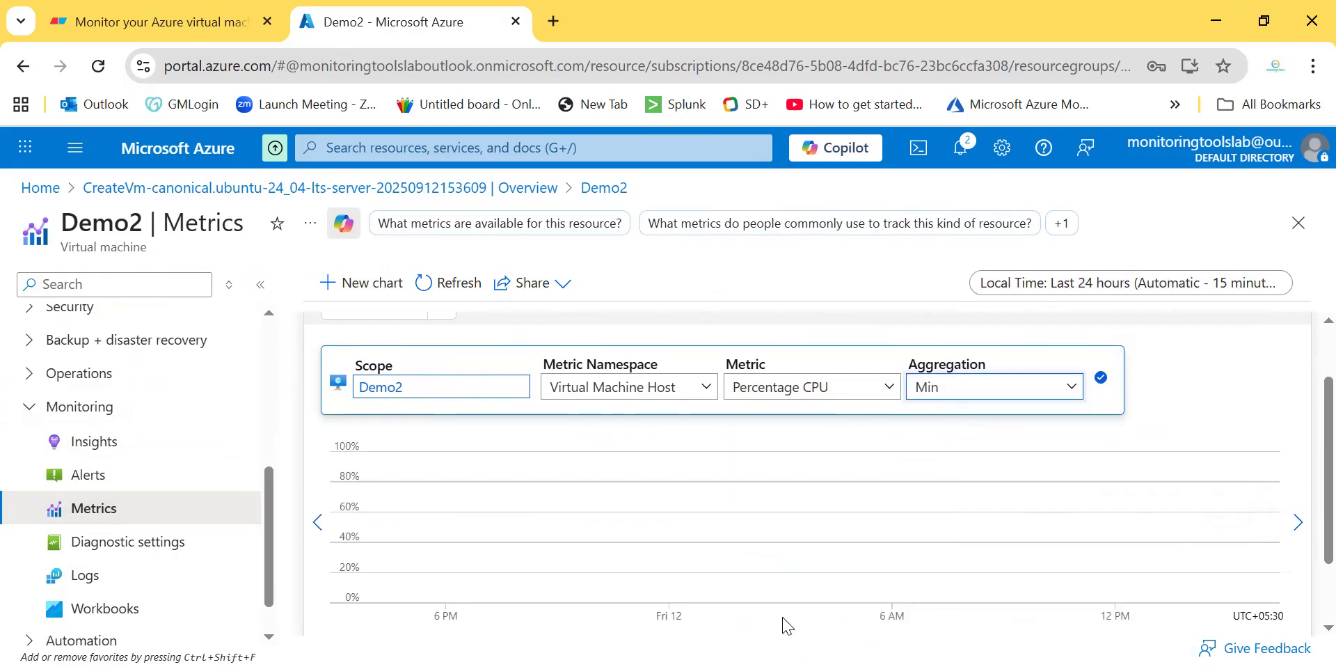
scroll(931, 480, "up", 1)
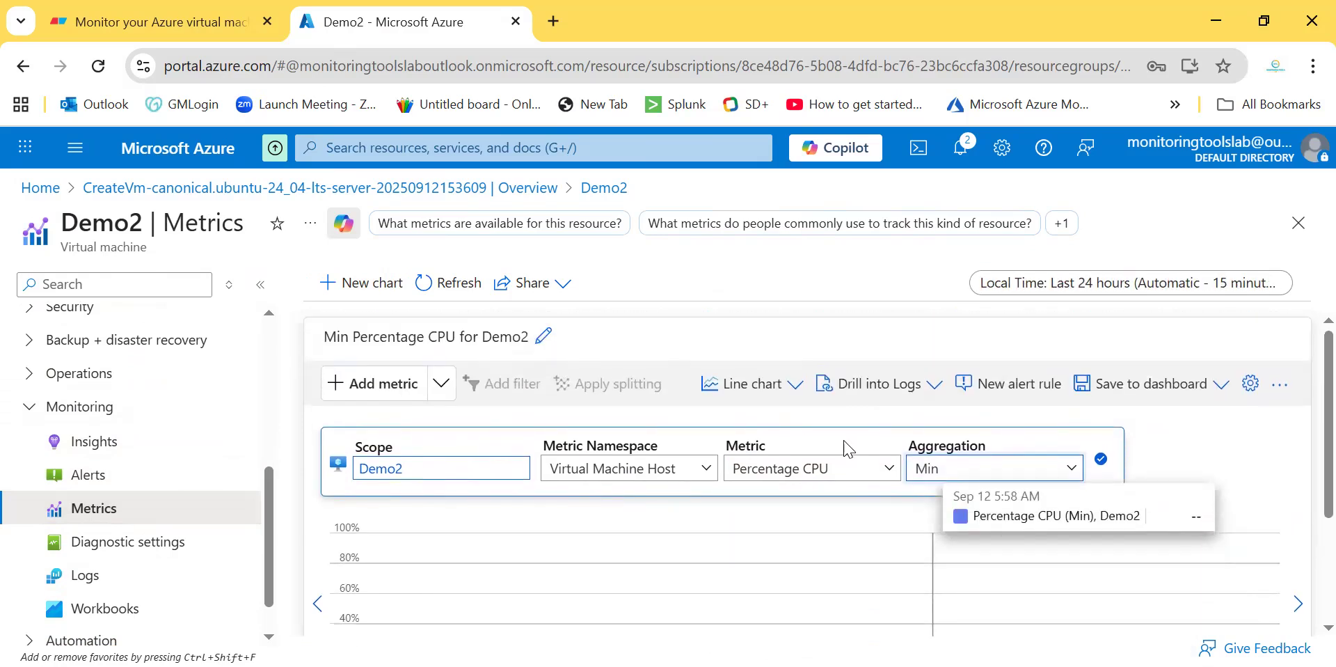
scroll(639, 442, "down", 3)
scroll(638, 441, "up", 3)
Step: Chart VM Cached Bandwidth Consumed Percentage for Demo2 with the Count aggregation
left_click(743, 473)
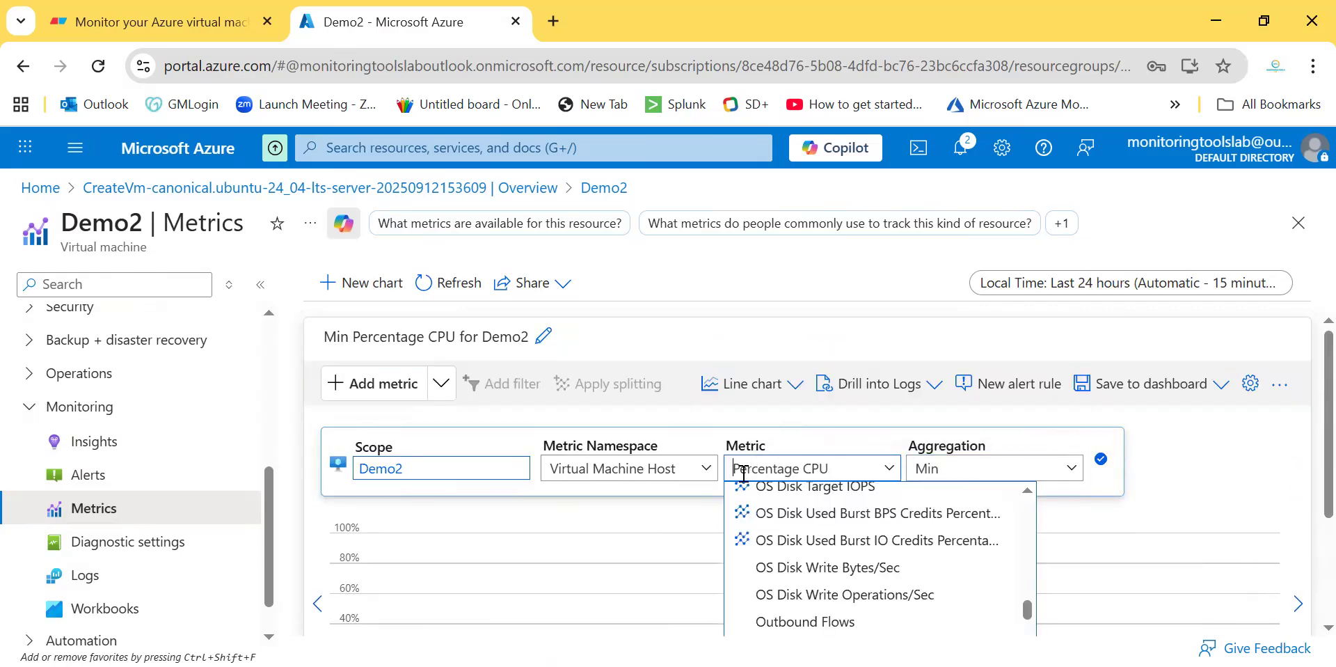
scroll(789, 612, "down", 10)
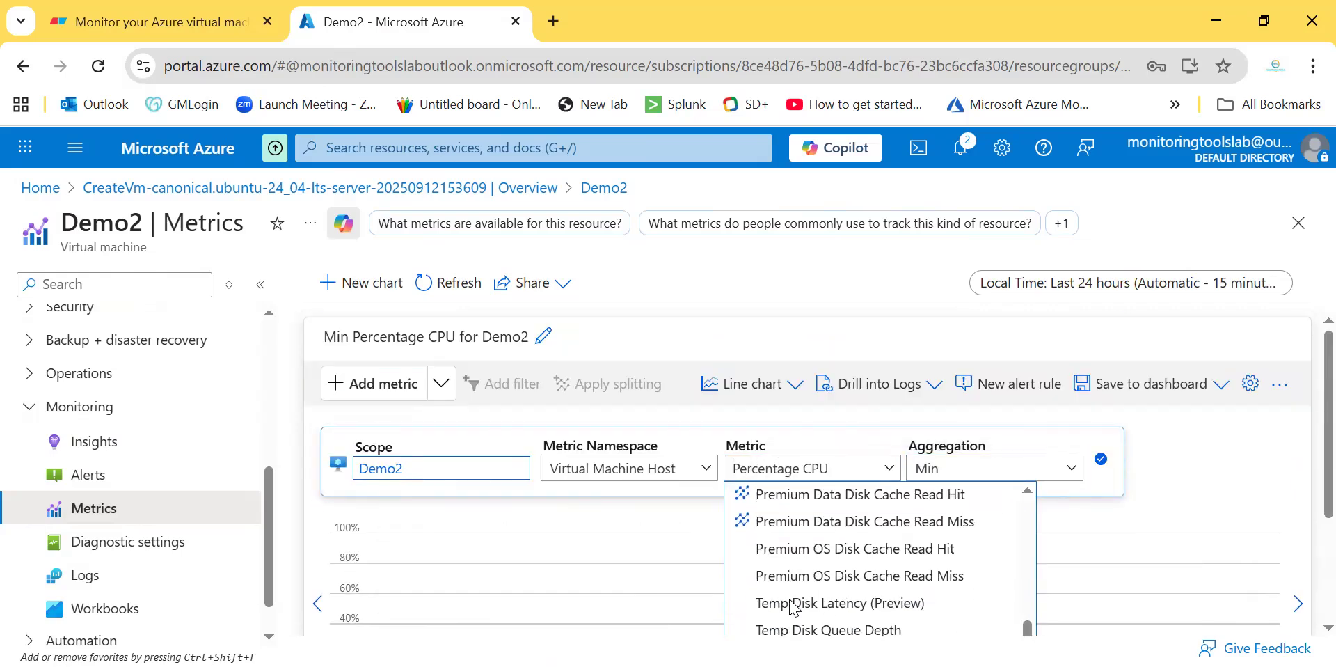
scroll(789, 605, "down", 2)
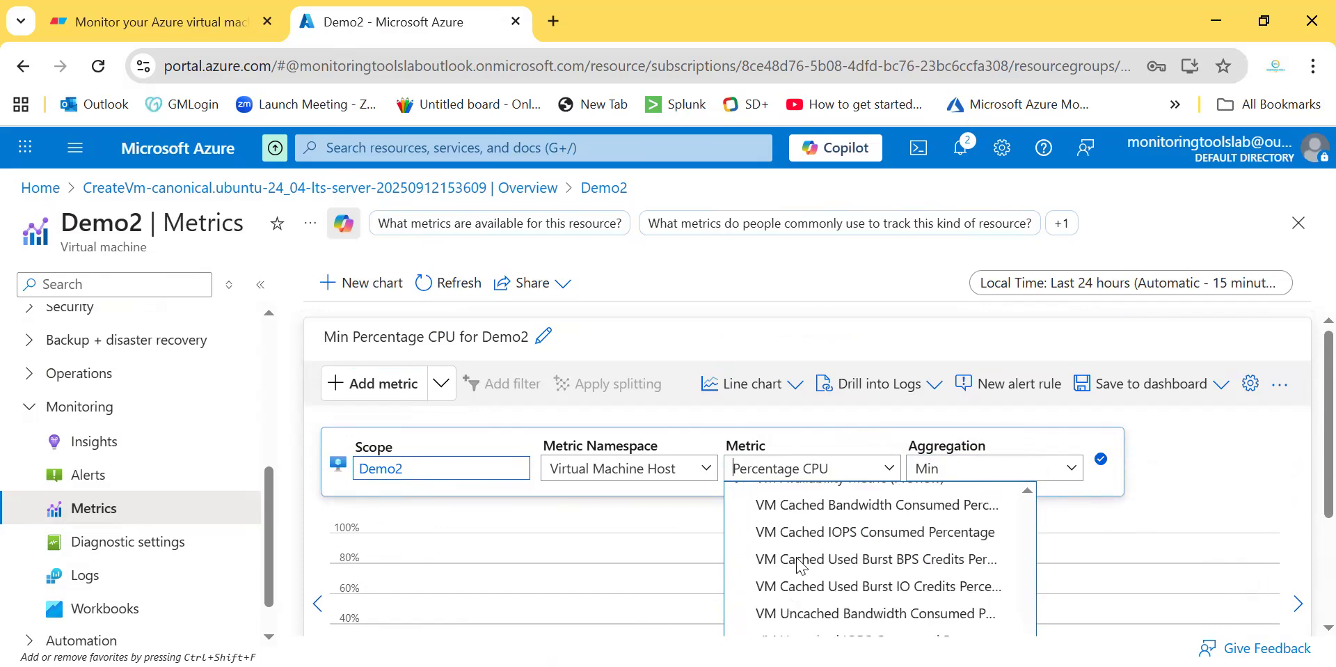
left_click(796, 510)
left_click(971, 390)
left_click(963, 416)
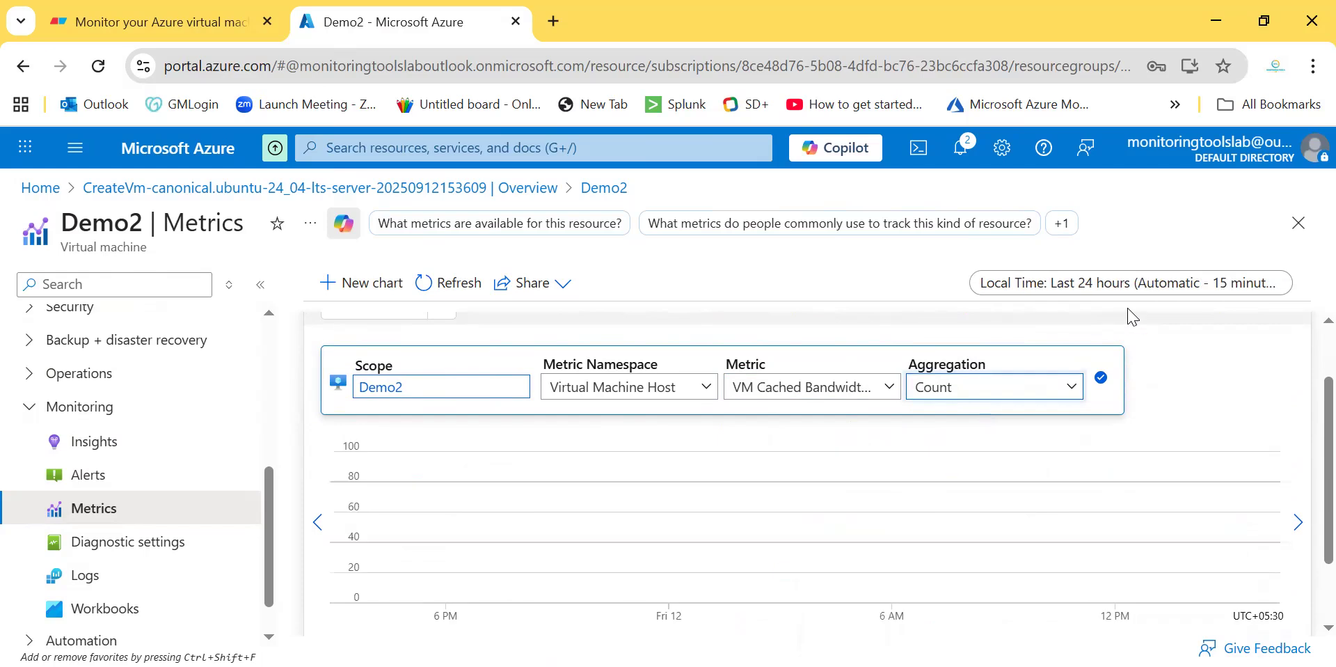
Step: Set the chart's time range to the last 30 minutes and examine the cached bandwidth data
left_click(1154, 284)
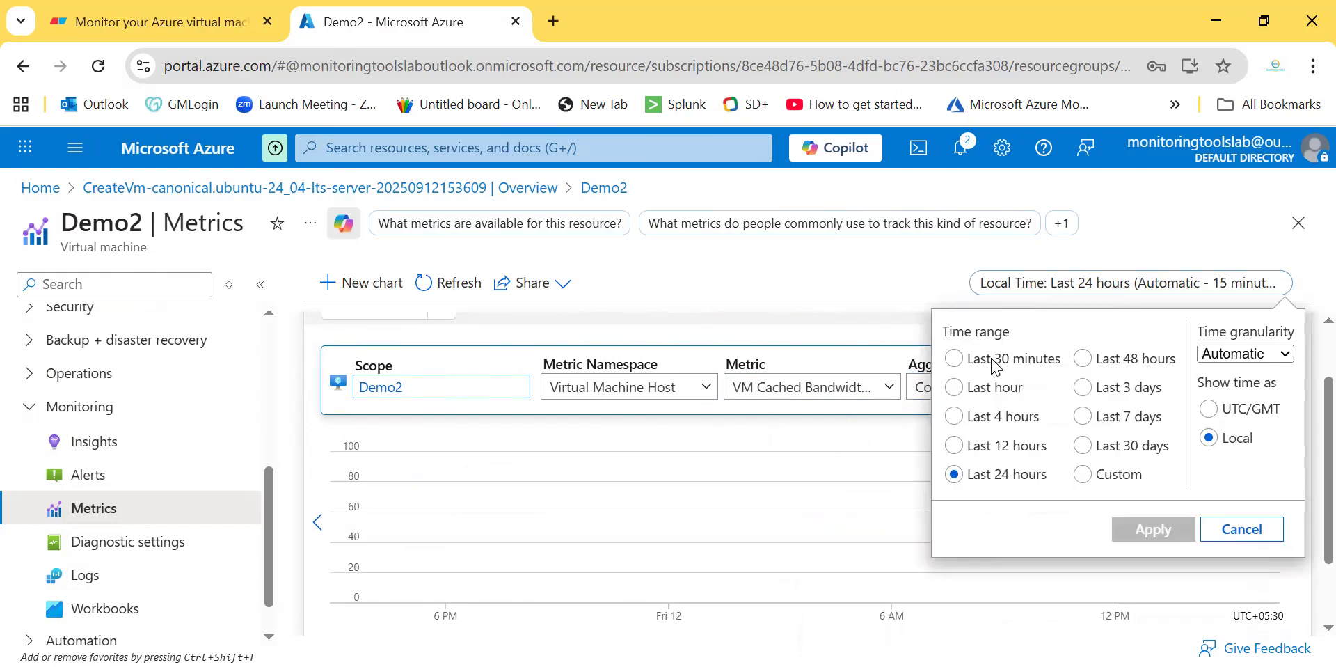
left_click(993, 361)
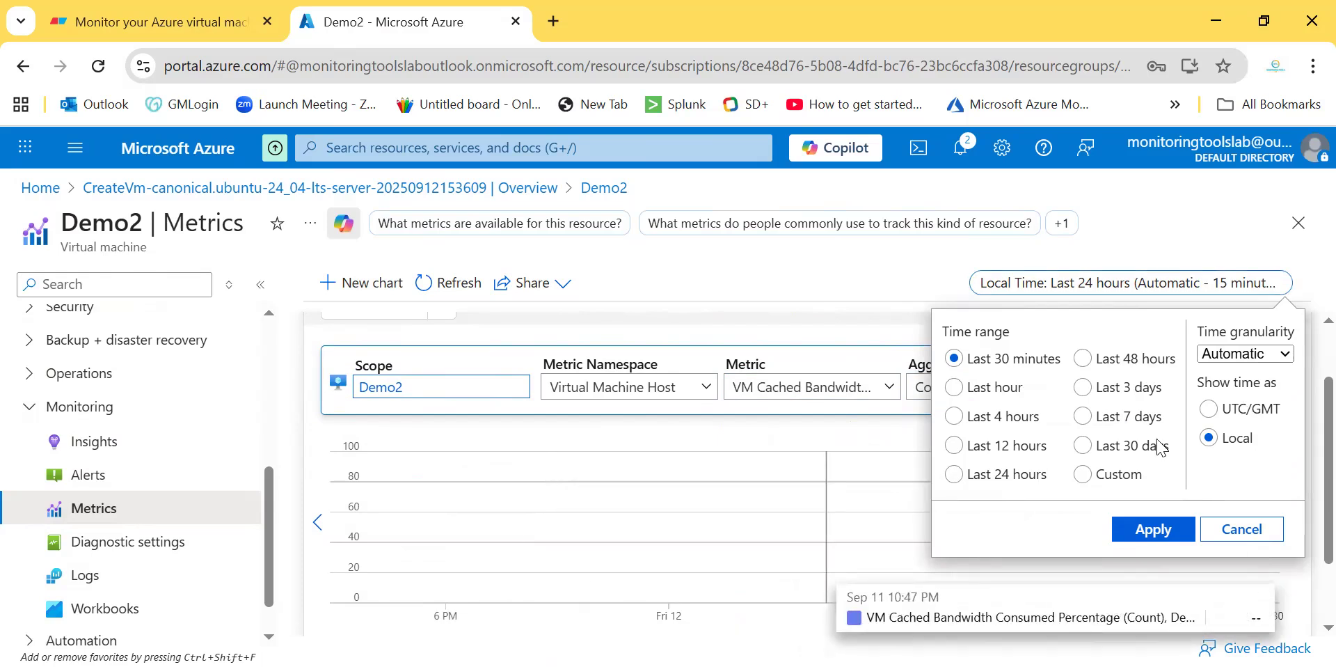
left_click(1143, 529)
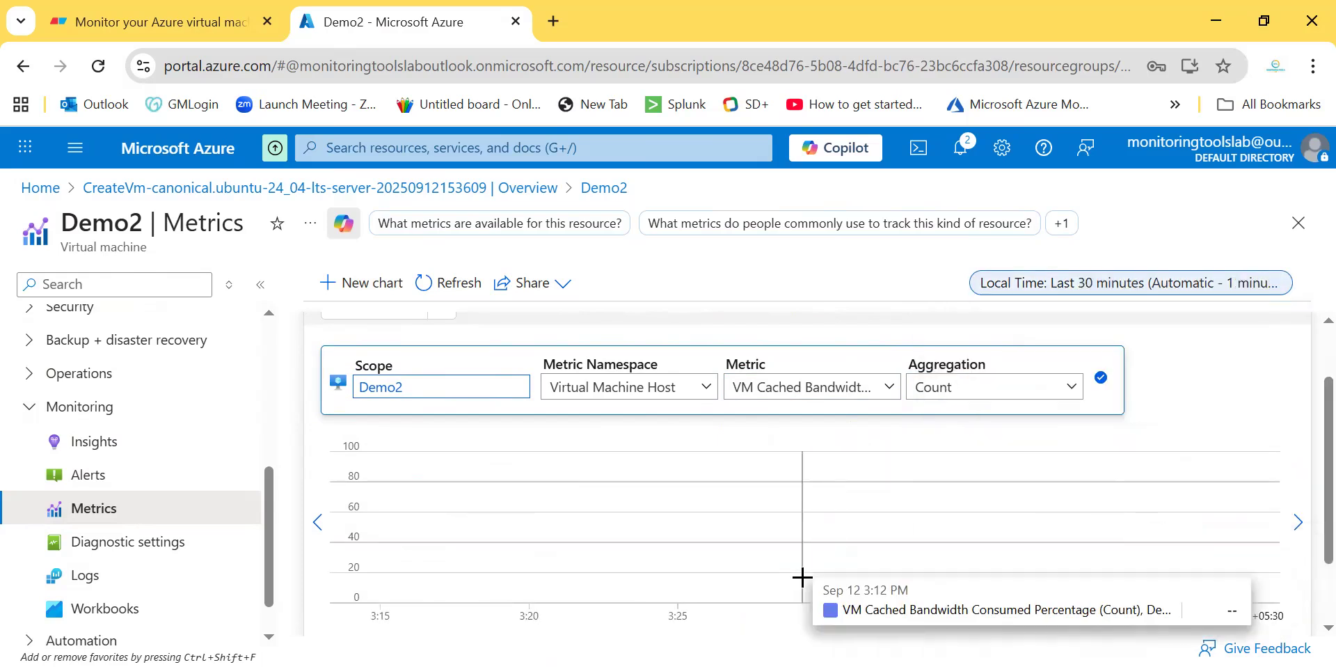
scroll(608, 508, "up", 1)
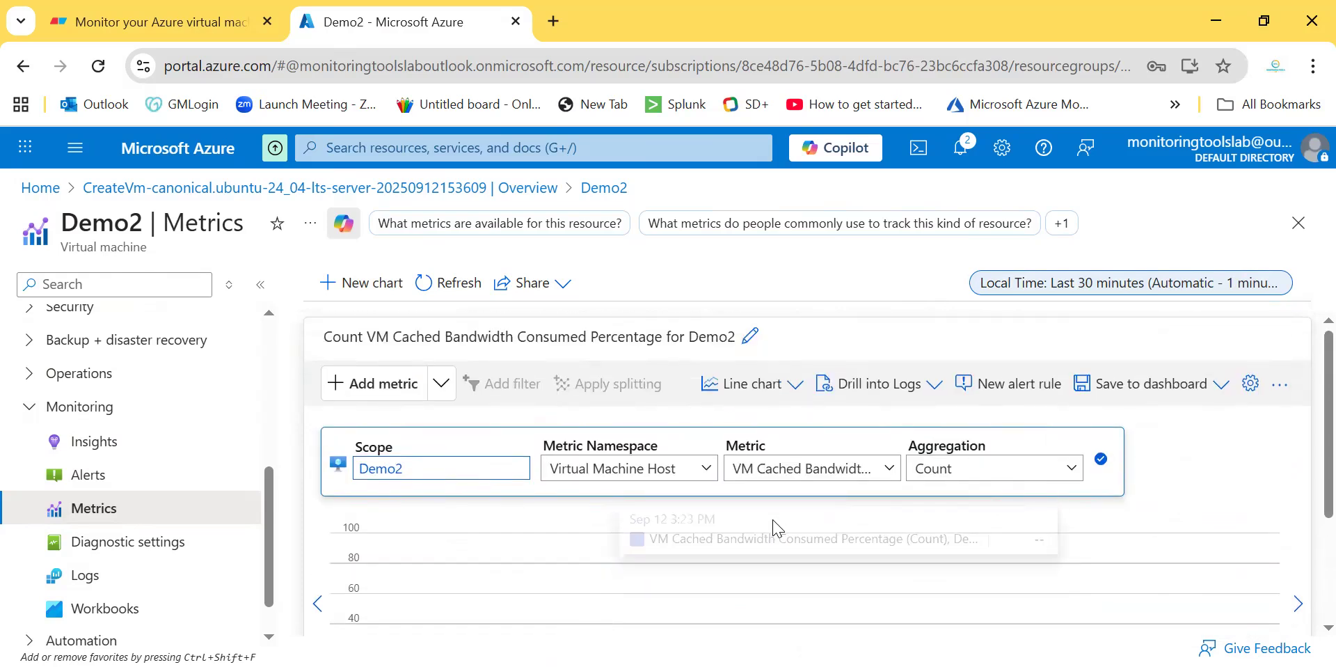
scroll(775, 531, "down", 2)
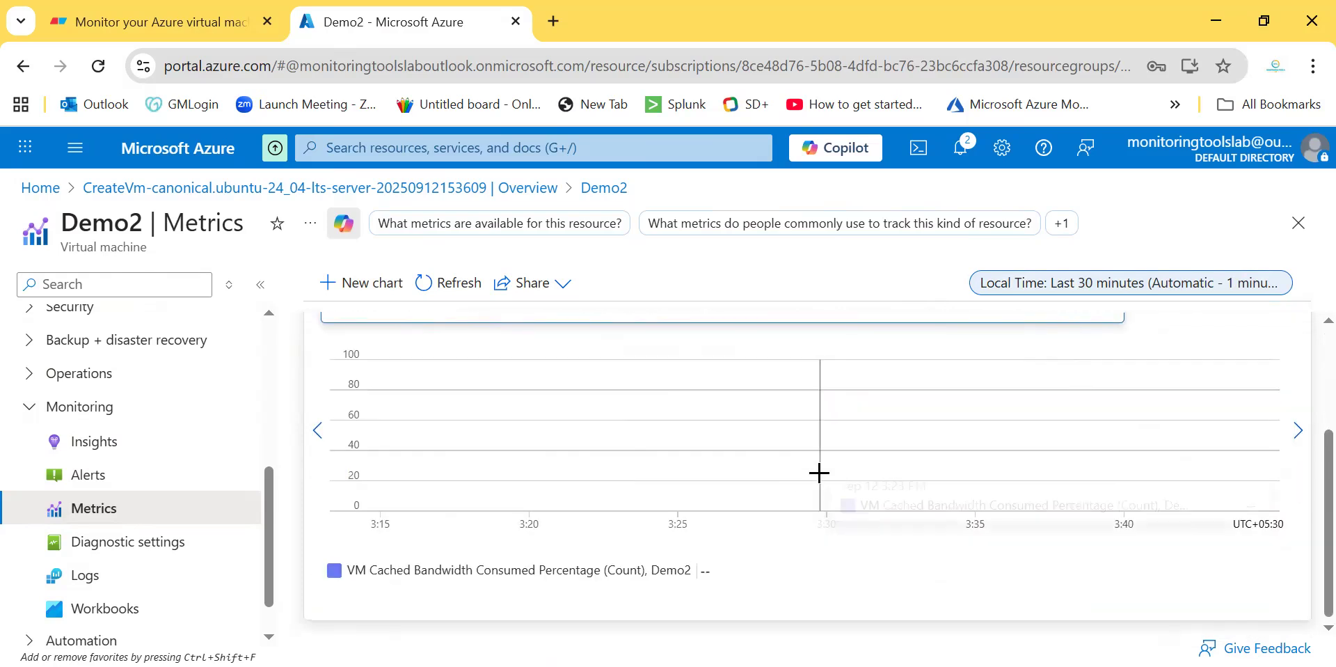
Step: Switch the charted metric to Available Memory Bytes, followed by Available Memory Percentage, and examine each chart
scroll(818, 471, "up", 2)
left_click(767, 462)
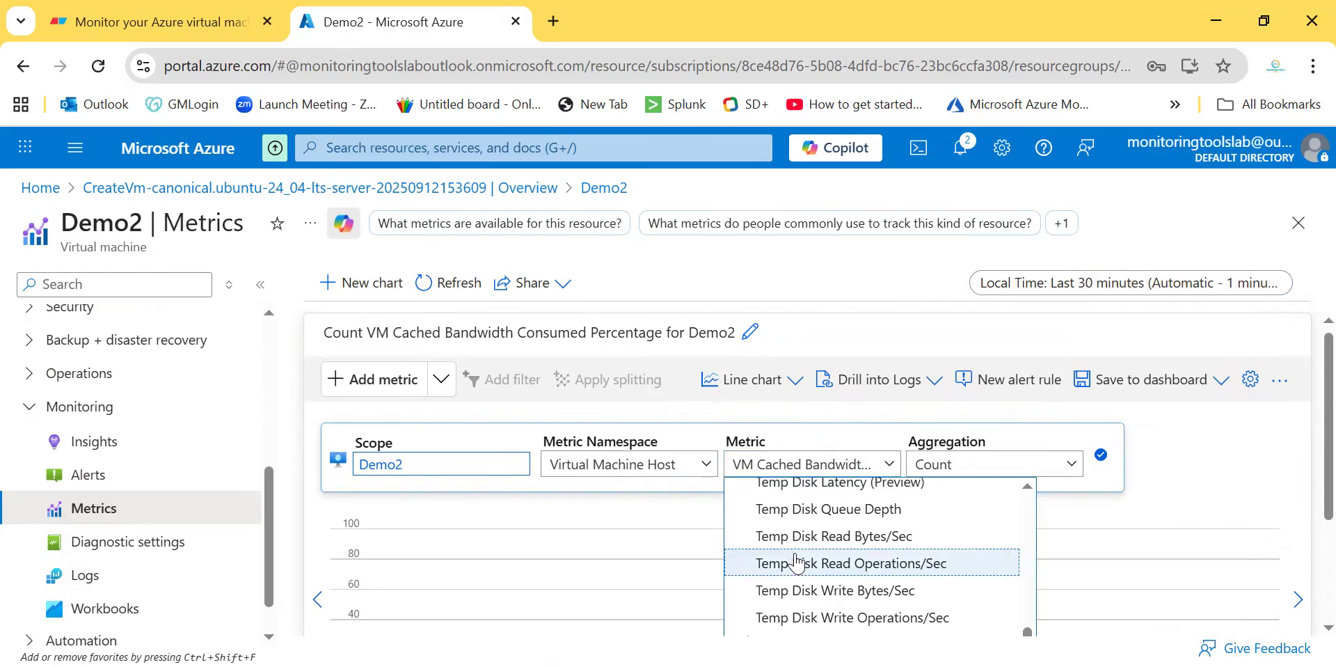
scroll(796, 555, "up", 10)
left_click(793, 532)
scroll(787, 515, "down", 1)
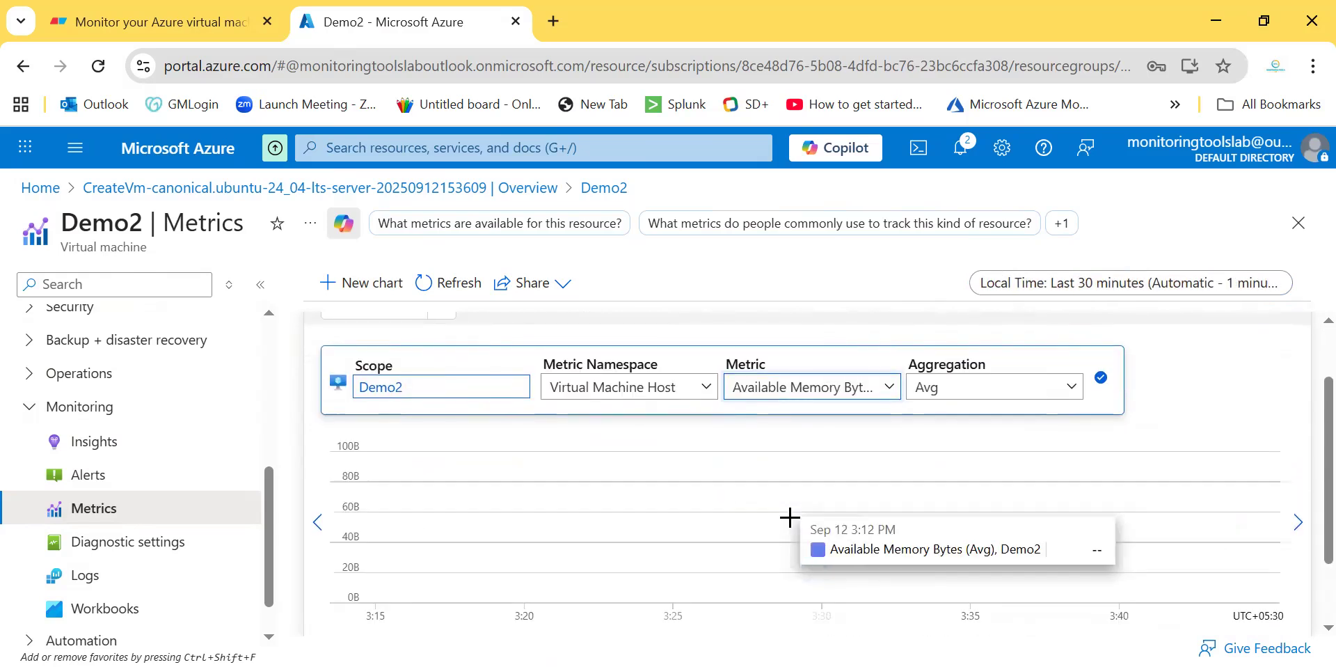
left_click(853, 387)
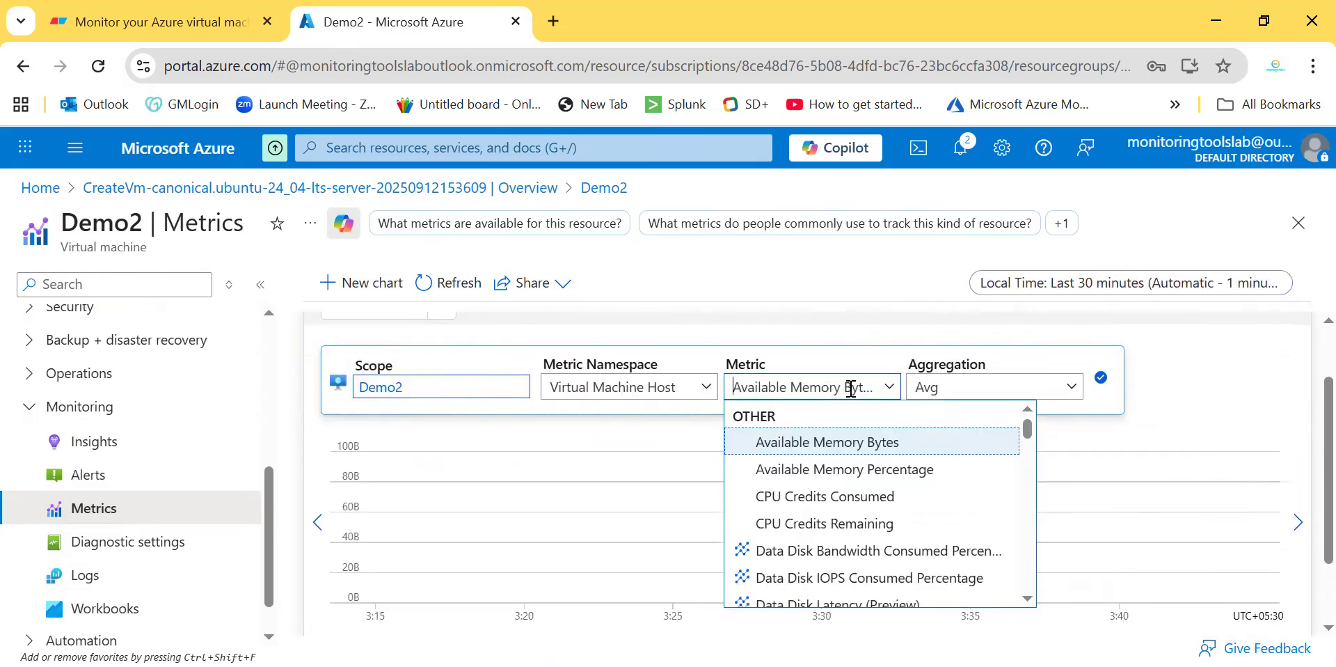
left_click(835, 466)
scroll(797, 568, "down", 1)
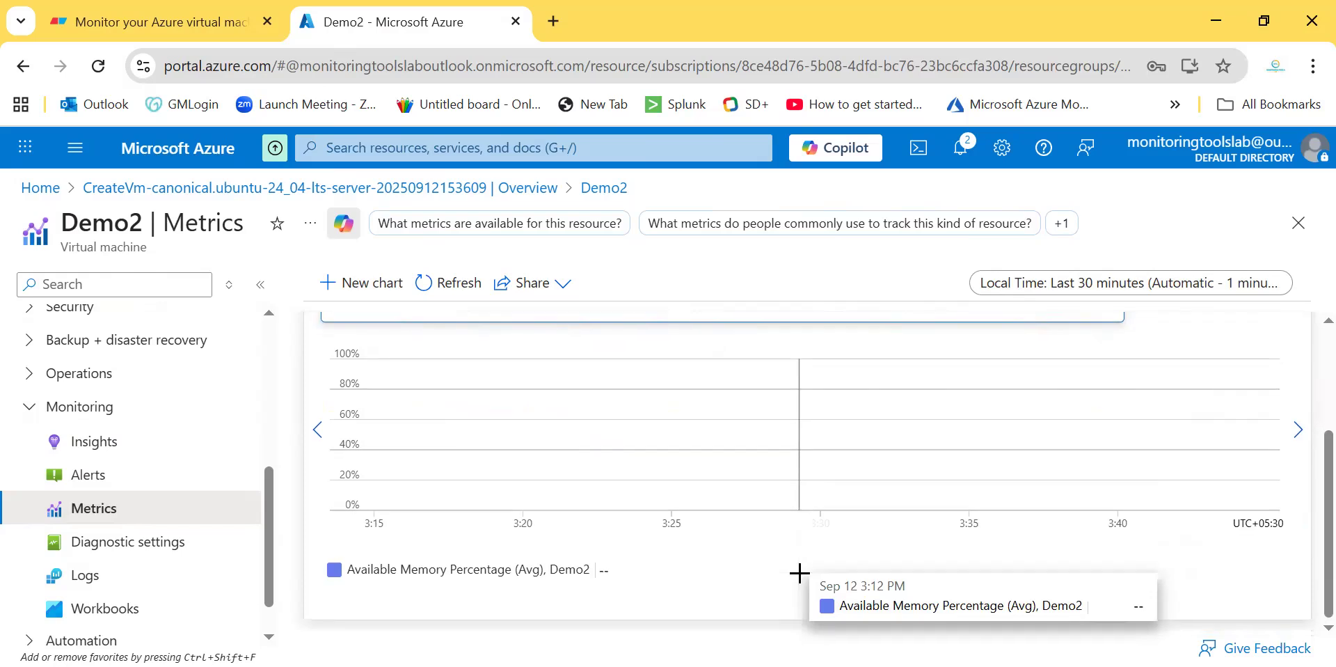
Step: Change the charted metric to CPU Credits Consumed
scroll(796, 569, "up", 2)
left_click(791, 463)
scroll(815, 612, "down", 1)
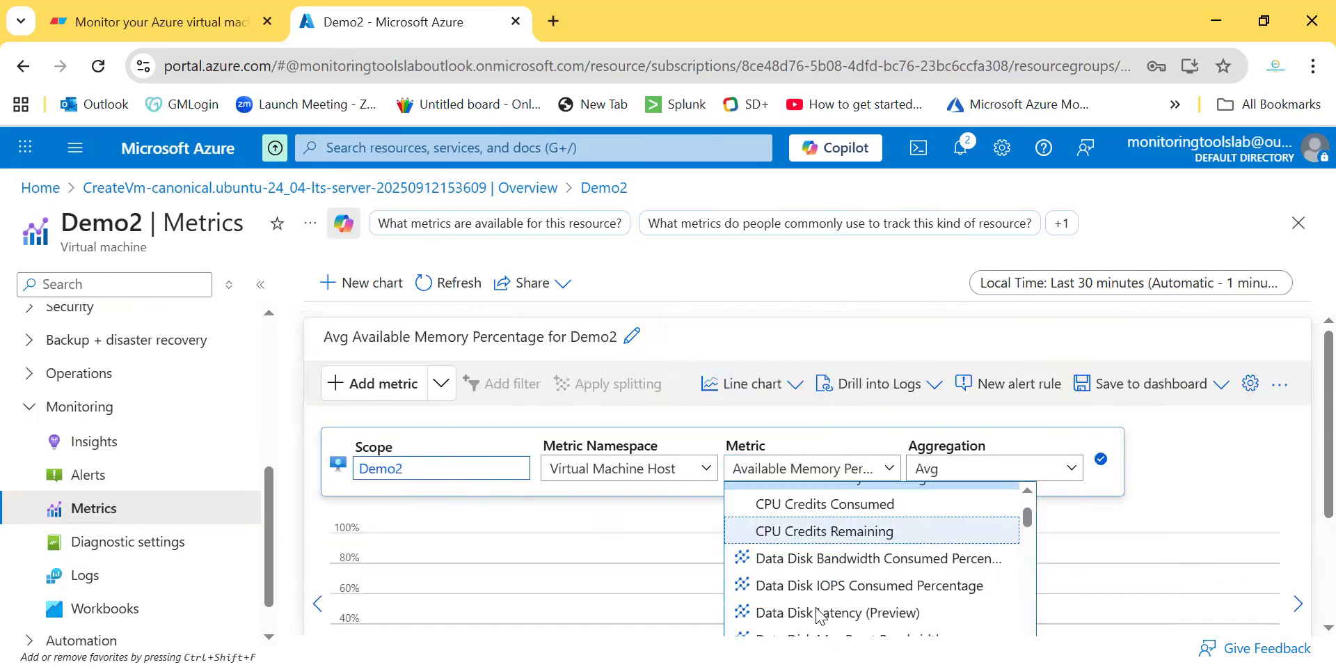
left_click(783, 503)
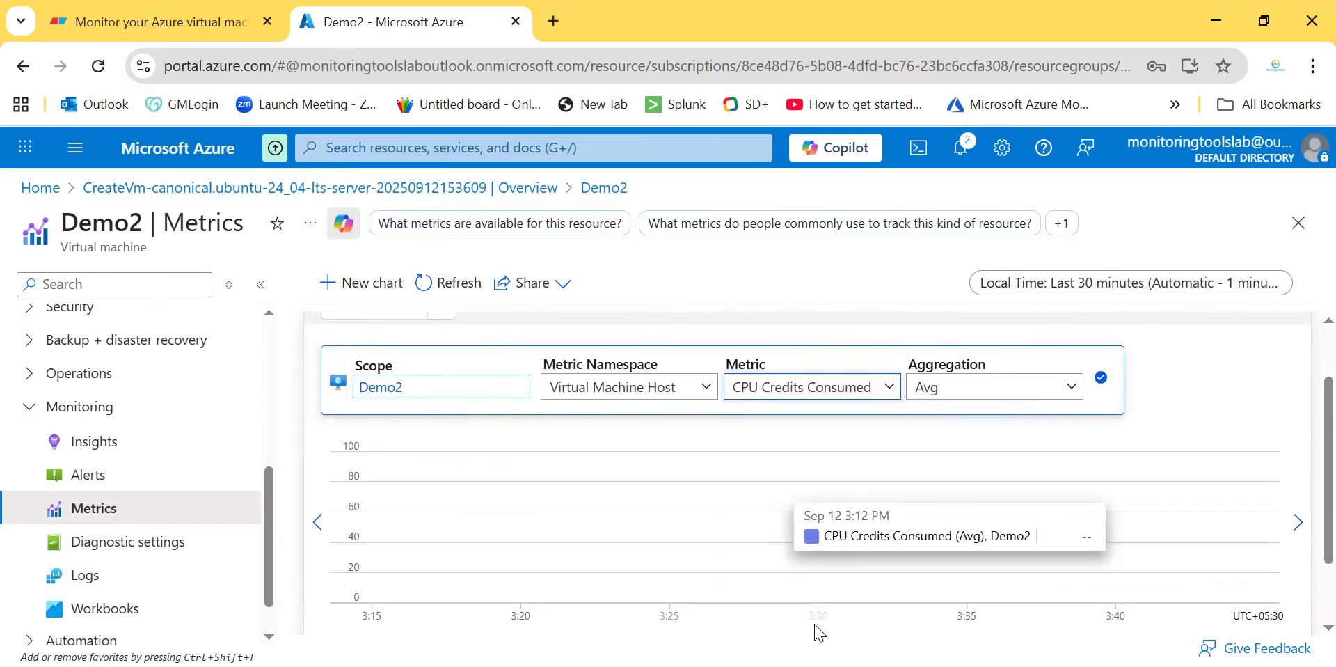
Step: Reselect the Virtual Machine Host namespace and chart Network Out Total with the Count aggregation
left_click(651, 396)
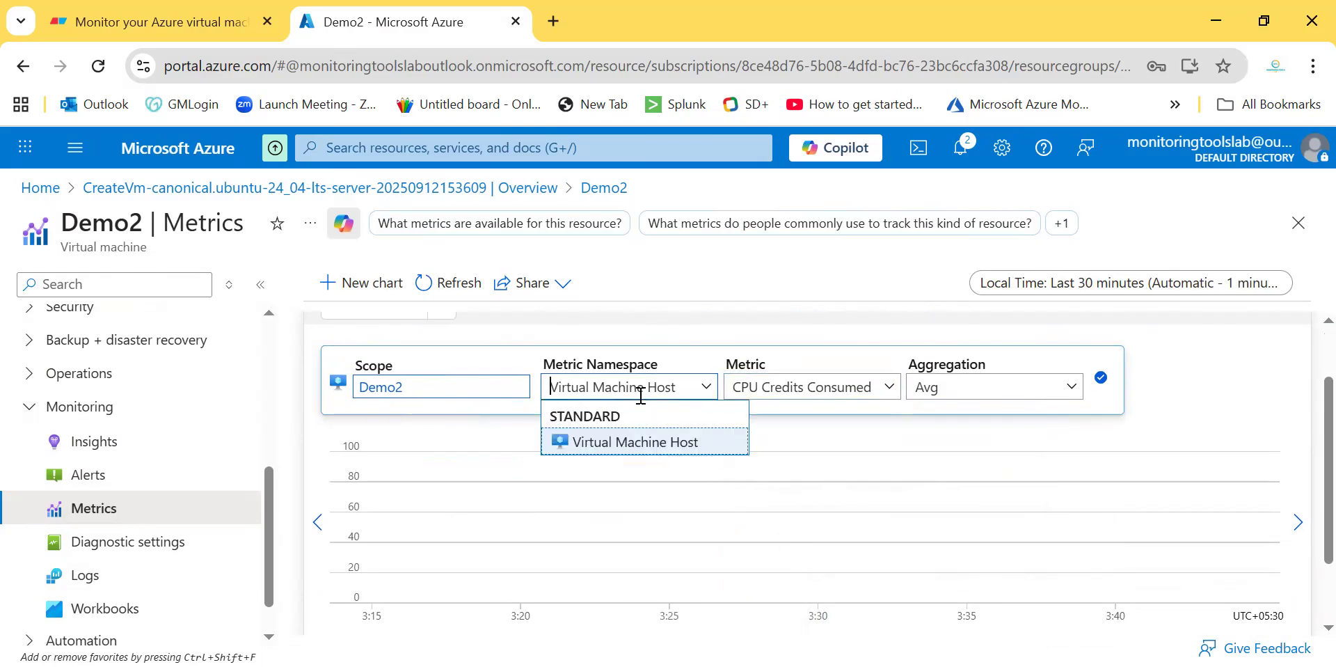
left_click(629, 446)
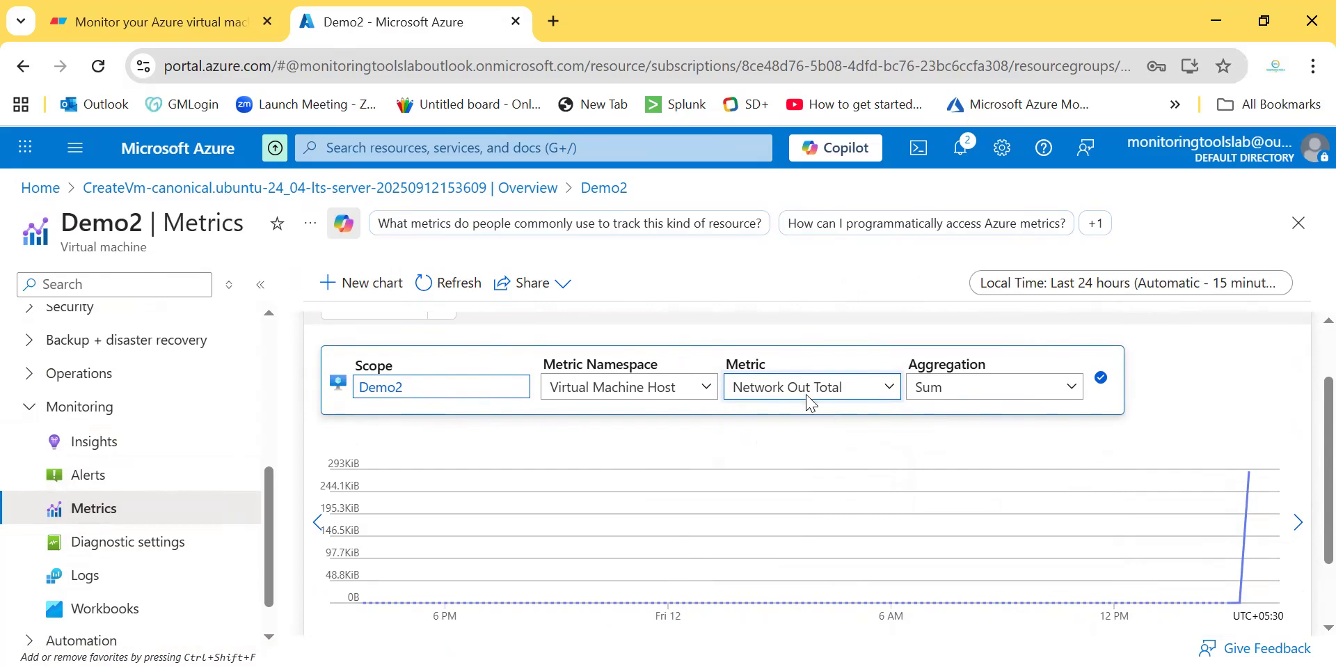
left_click(961, 387)
left_click(961, 414)
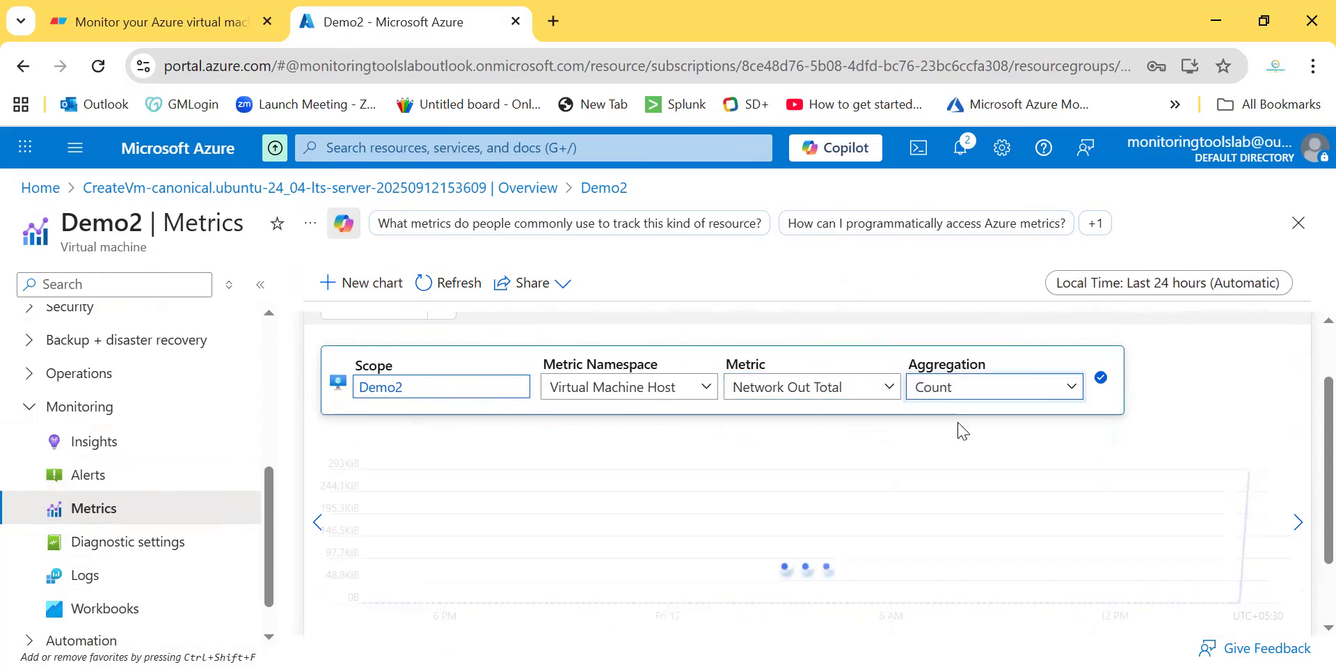
Step: Replace the Network Out Total metric with Available Memory Bytes, followed by Available Memory Percentage
left_click(858, 388)
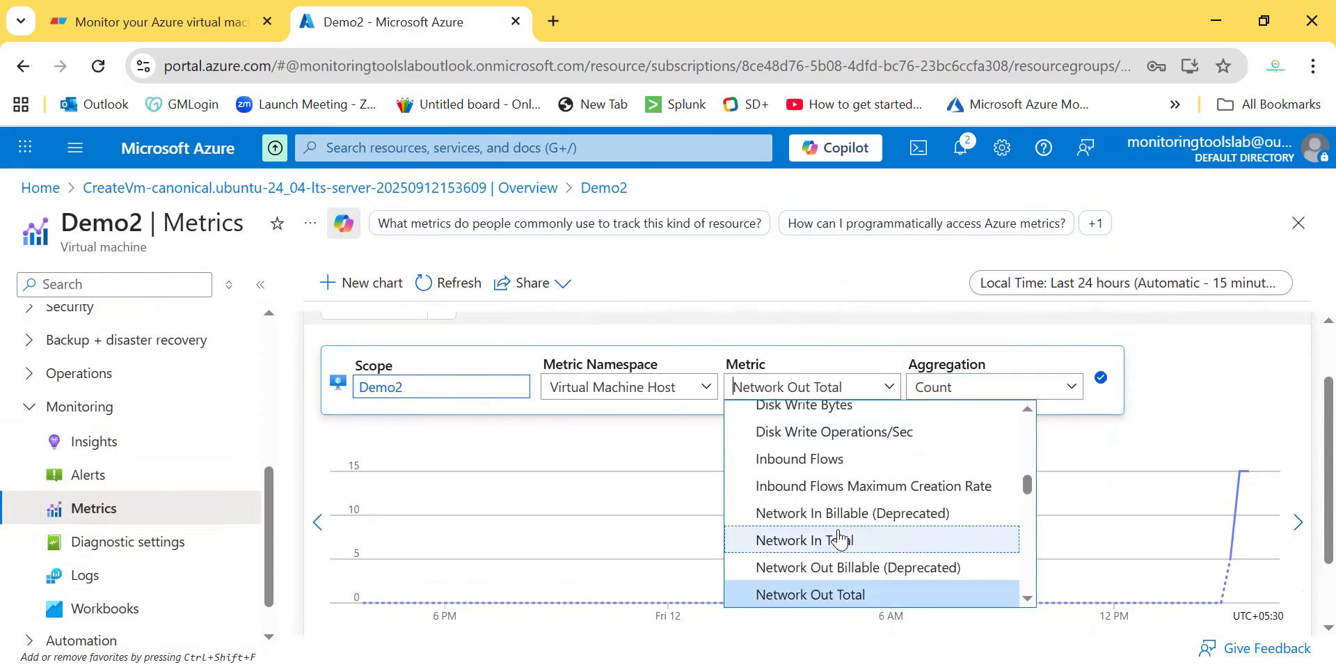
scroll(840, 538, "up", 5)
left_click(786, 443)
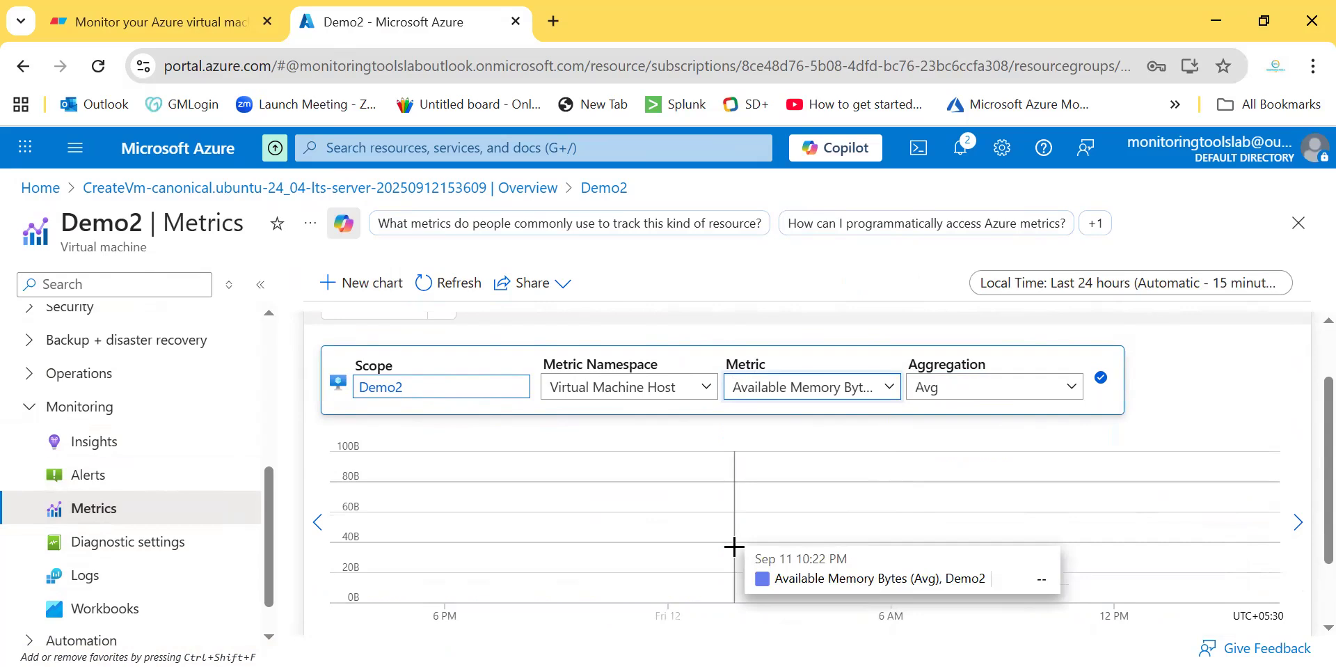
left_click(790, 387)
left_click(798, 466)
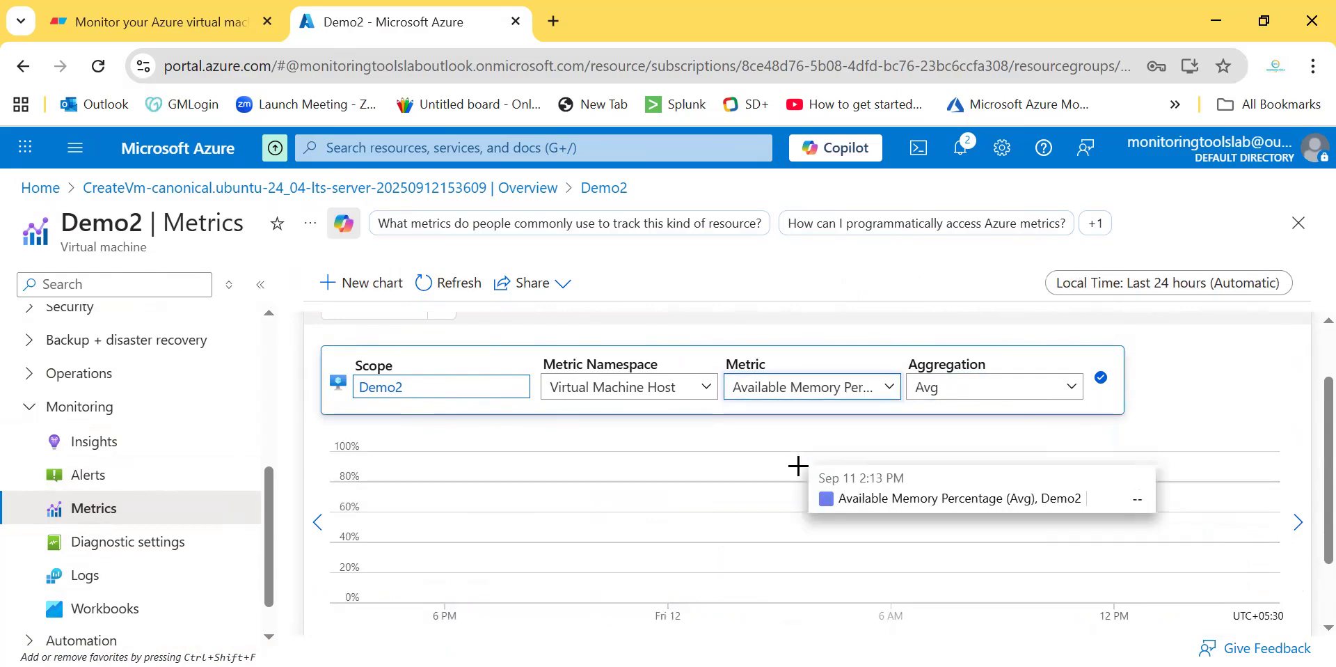
Step: Set the metrics chart's time range to the last 30 minutes and apply it
left_click(1094, 286)
left_click(1012, 360)
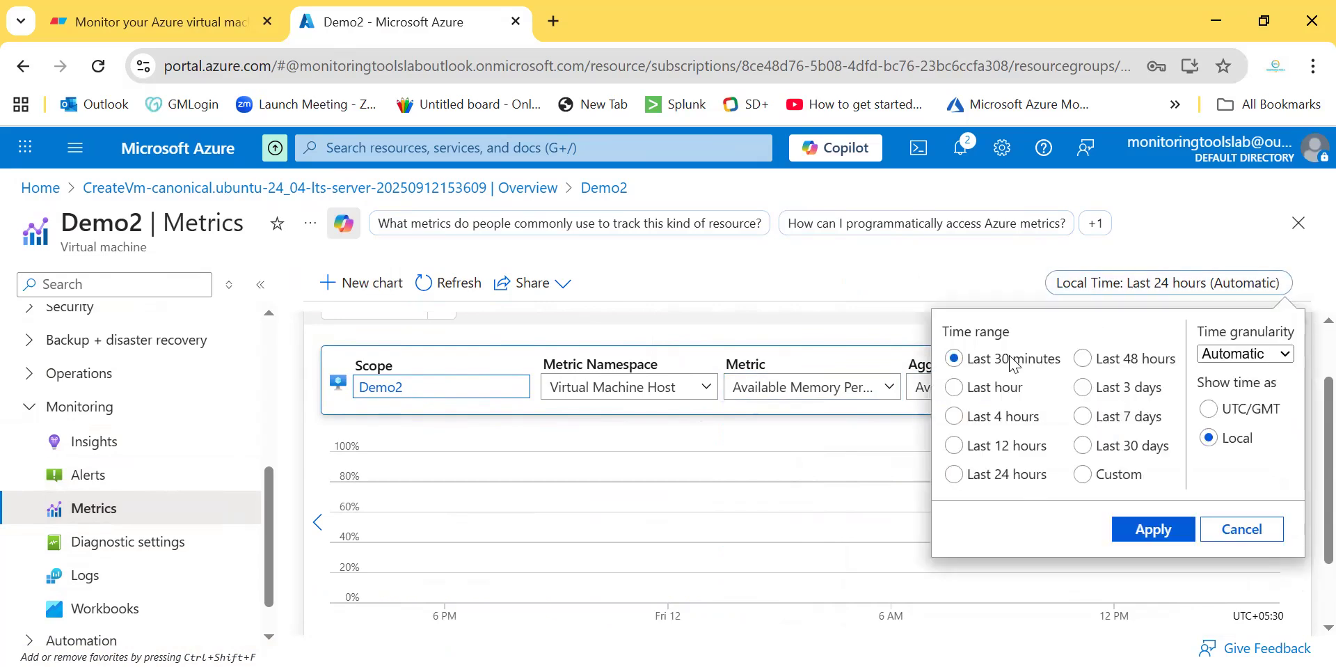
left_click(1153, 531)
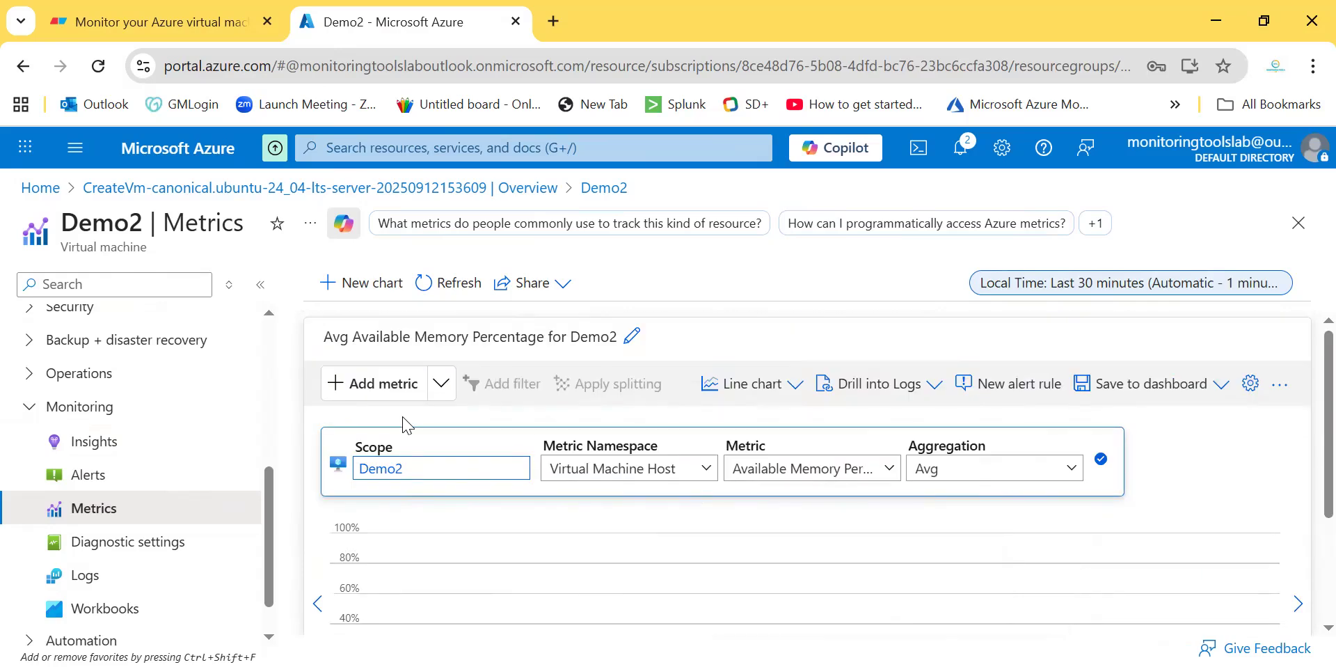
Step: Add Network In Total from the Virtual Machine Host namespace as a second metric on the Demo2 chart
left_click(375, 384)
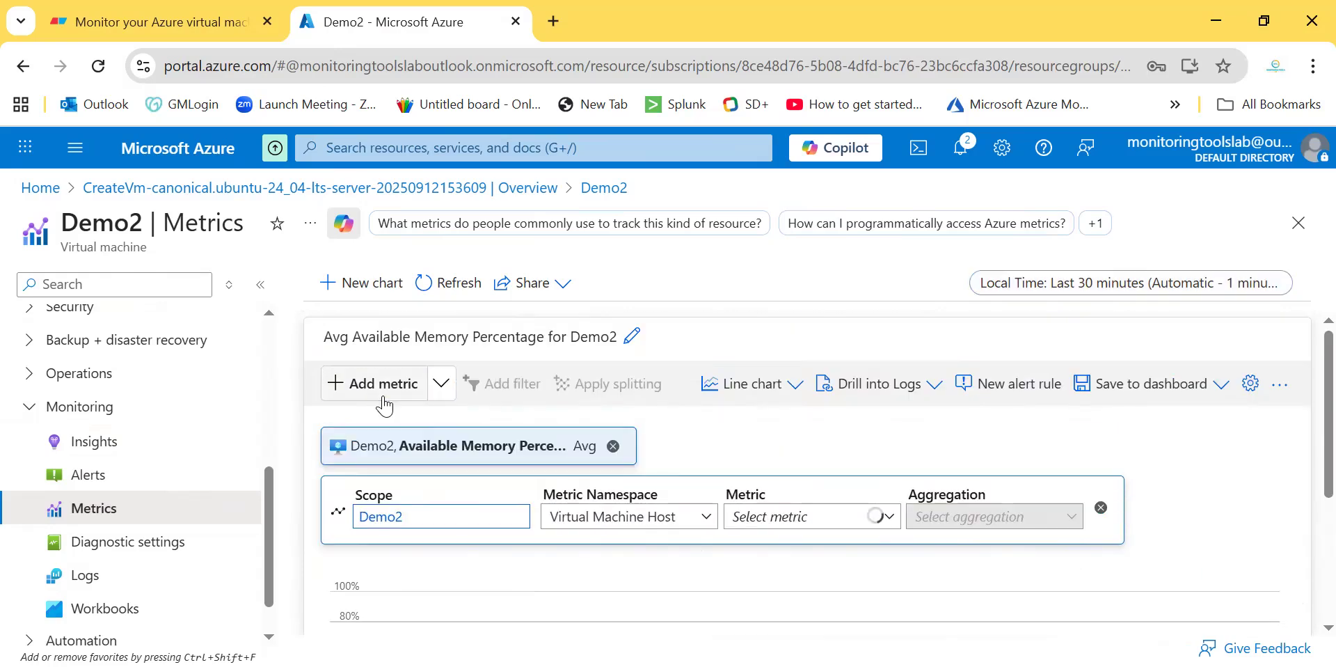
left_click(819, 513)
scroll(834, 603, "down", 6)
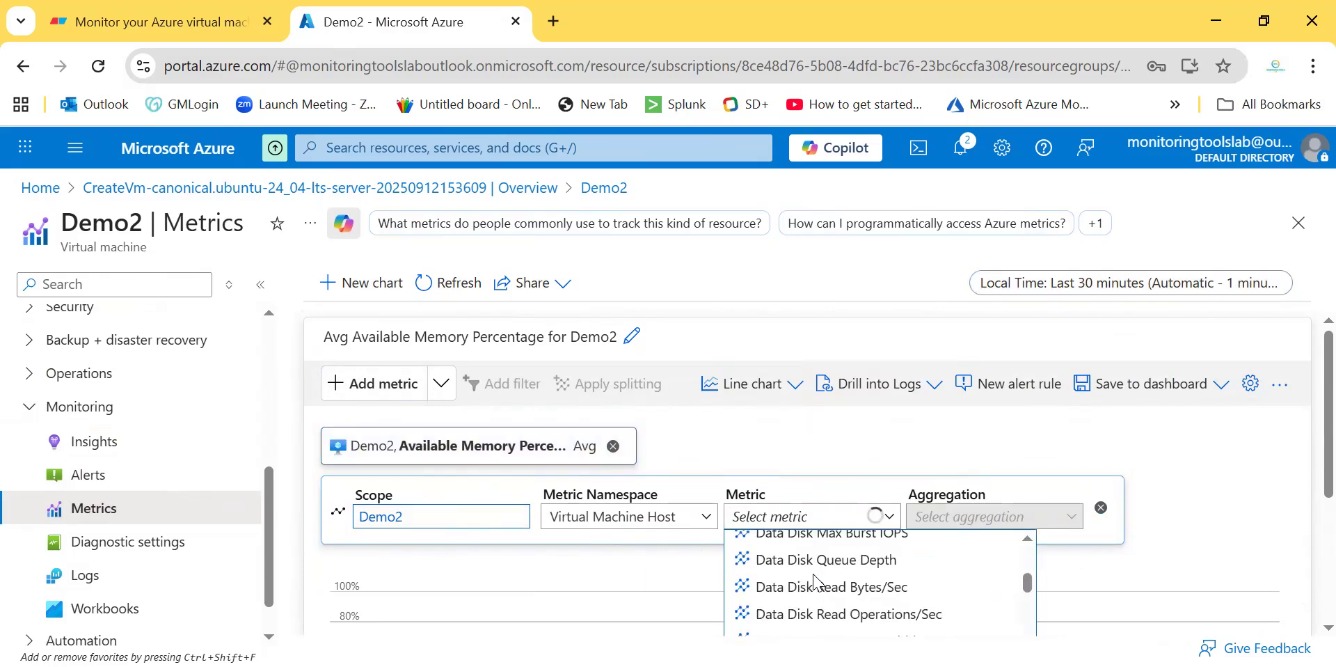
scroll(834, 603, "down", 1)
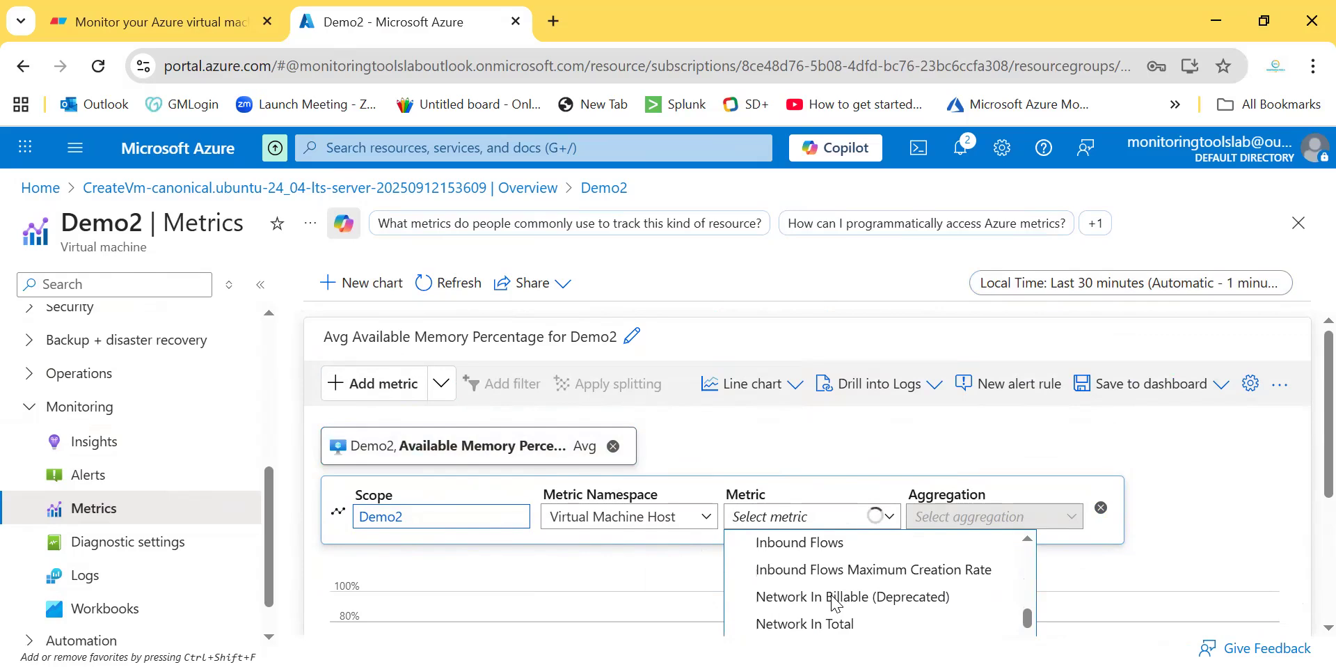
left_click(828, 622)
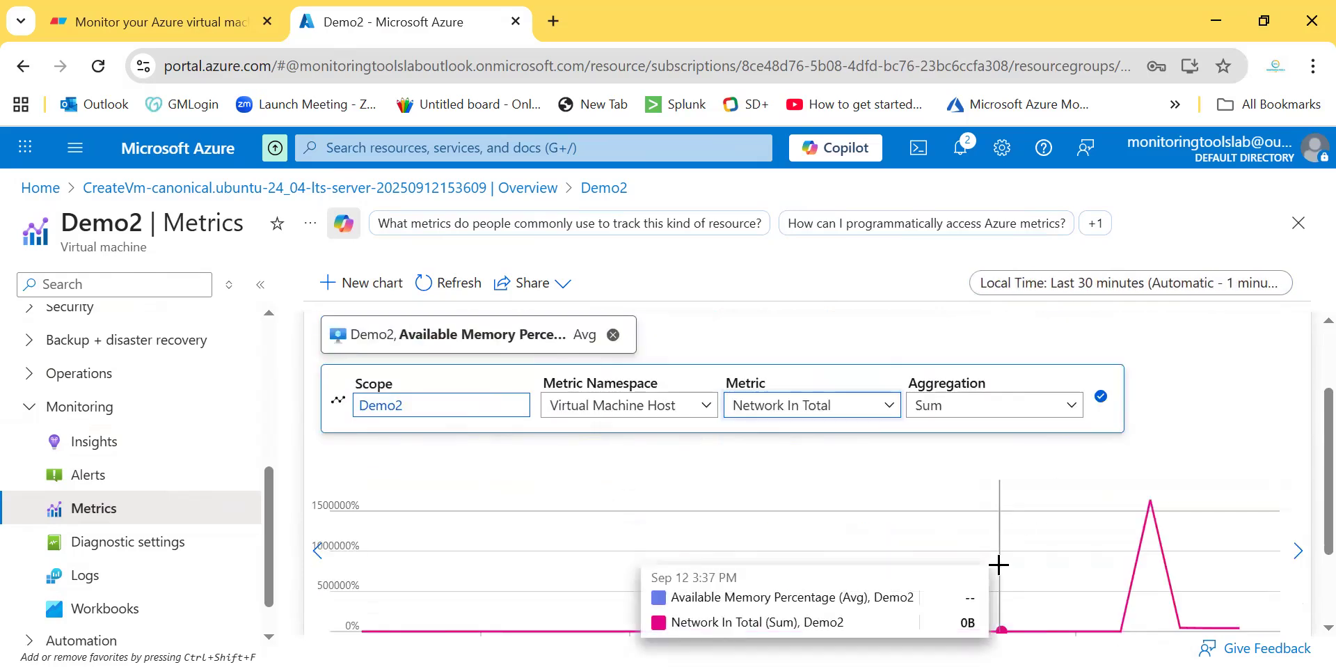
scroll(1157, 491, "down", 1)
scroll(902, 468, "up", 3)
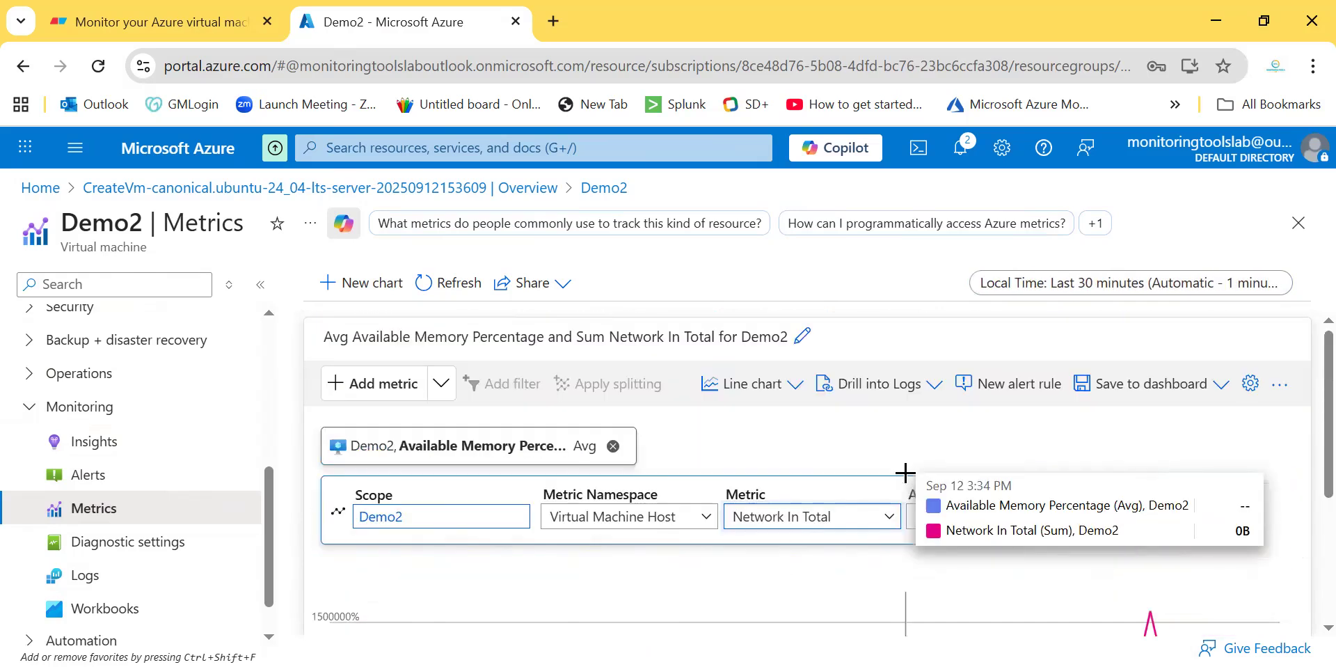
Step: Add OS Disk Read Operations/Sec as a third metric, finish editing it, and review the combined chart and its legend
left_click(375, 384)
scroll(713, 548, "down", 2)
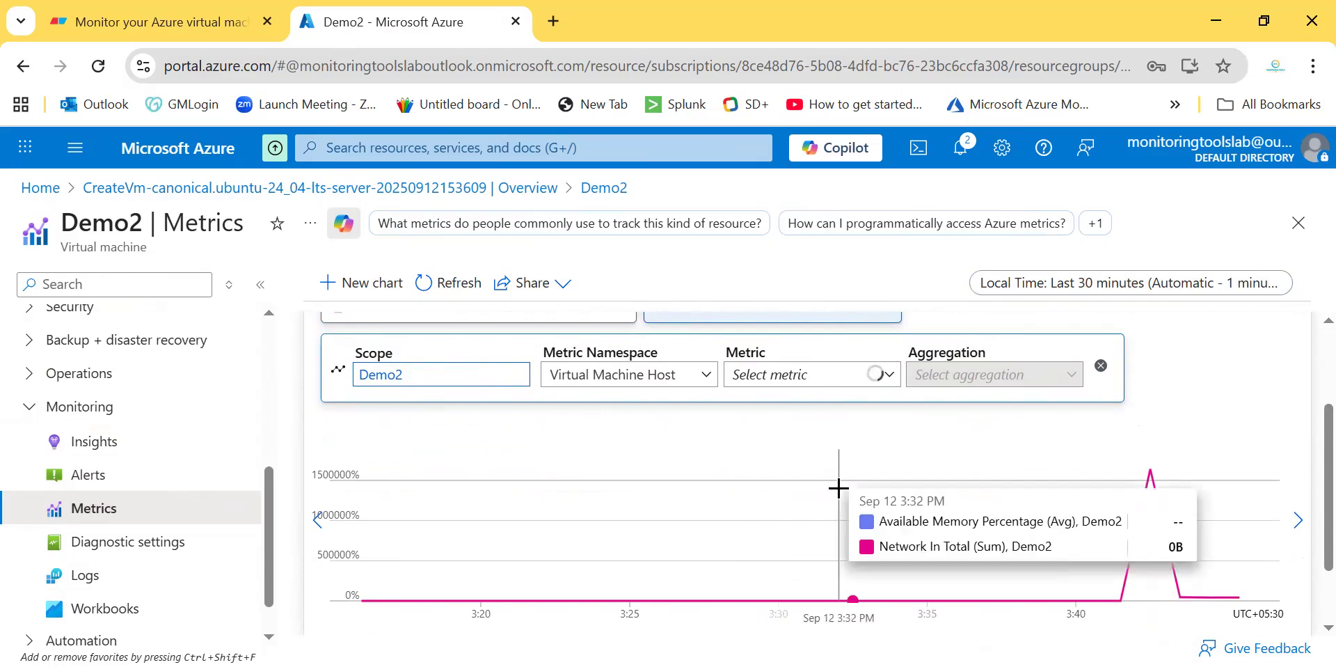
scroll(839, 488, "up", 2)
left_click(796, 478)
scroll(811, 586, "down", 5)
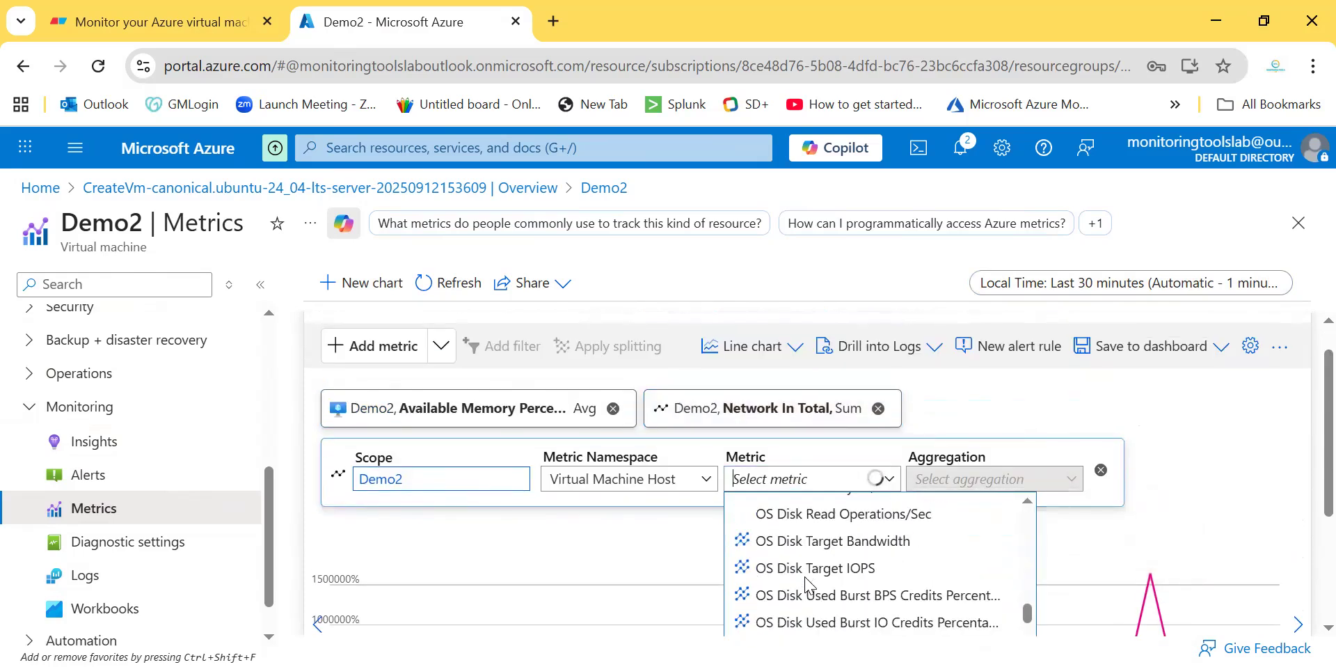
left_click(800, 509)
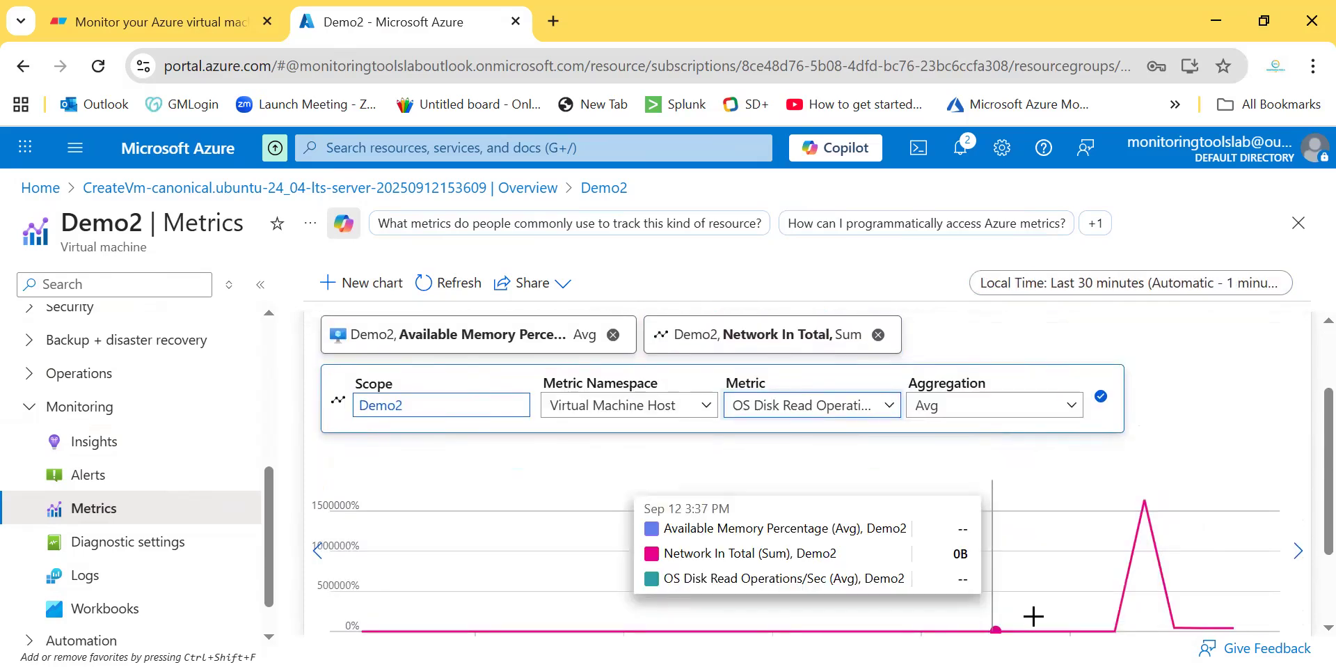
left_click(1102, 396)
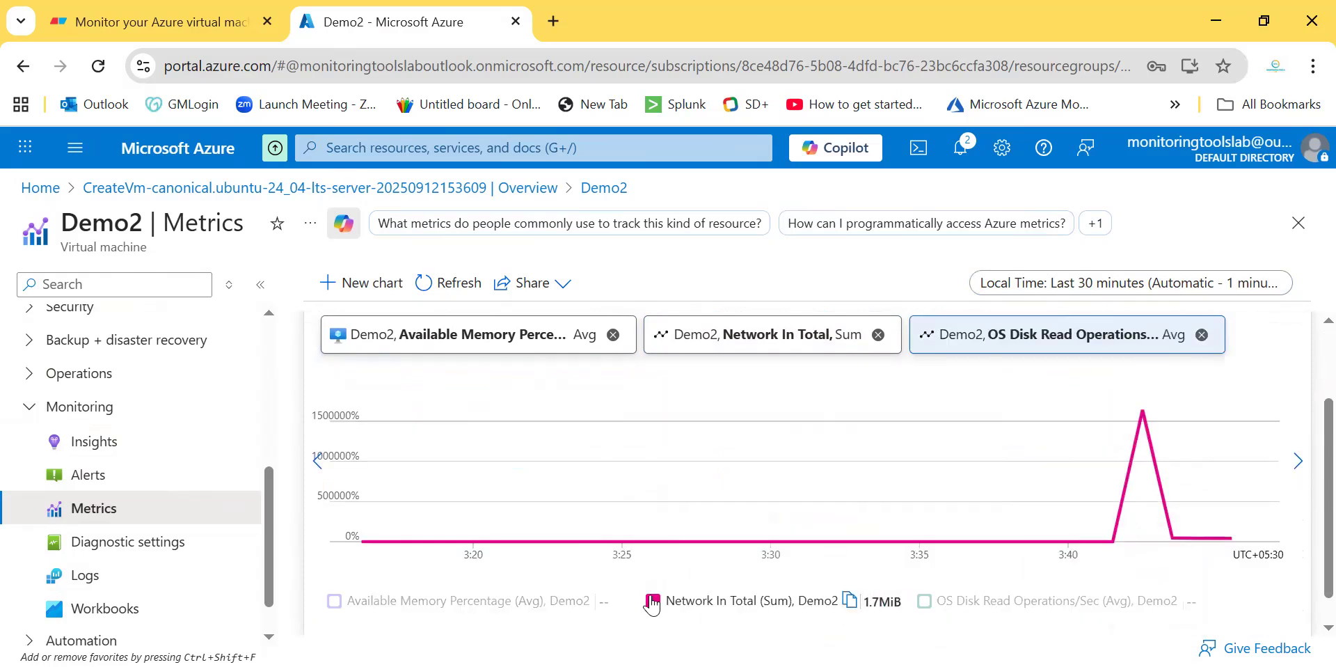
scroll(651, 604, "down", 2)
scroll(651, 604, "up", 3)
scroll(650, 604, "down", 1)
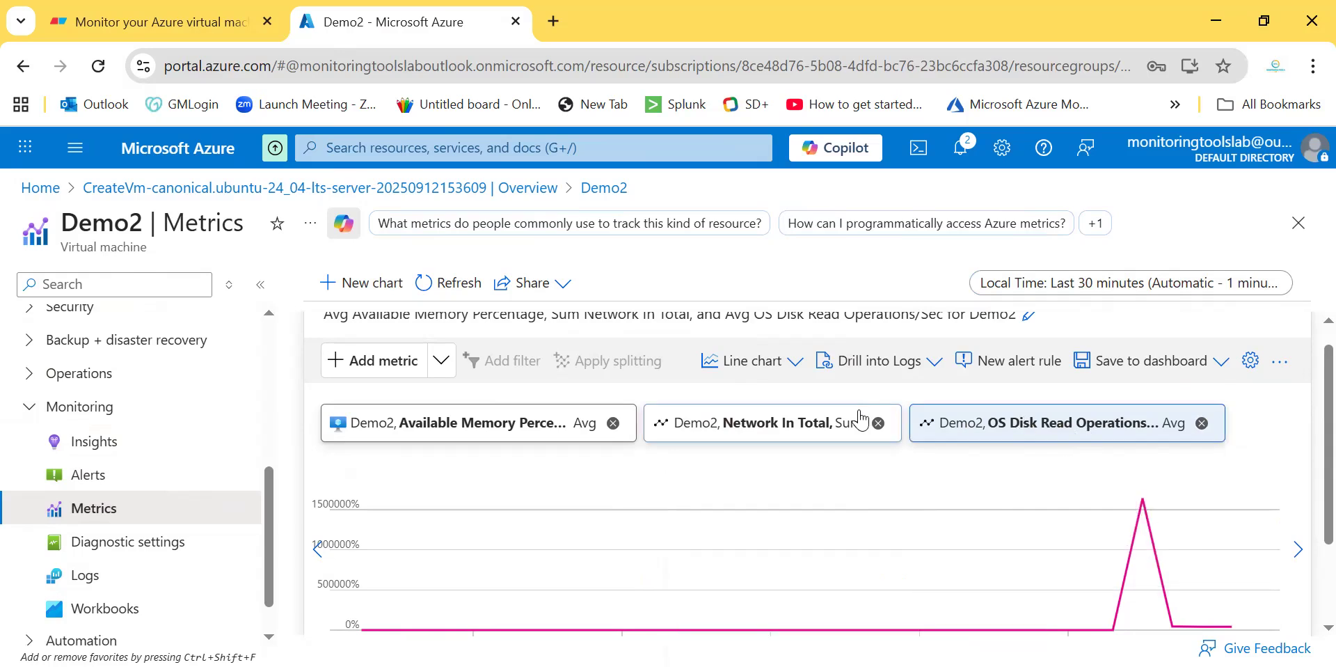
Step: Change the combined metrics display from a line chart to a bar chart, followed by a scatter chart
left_click(796, 374)
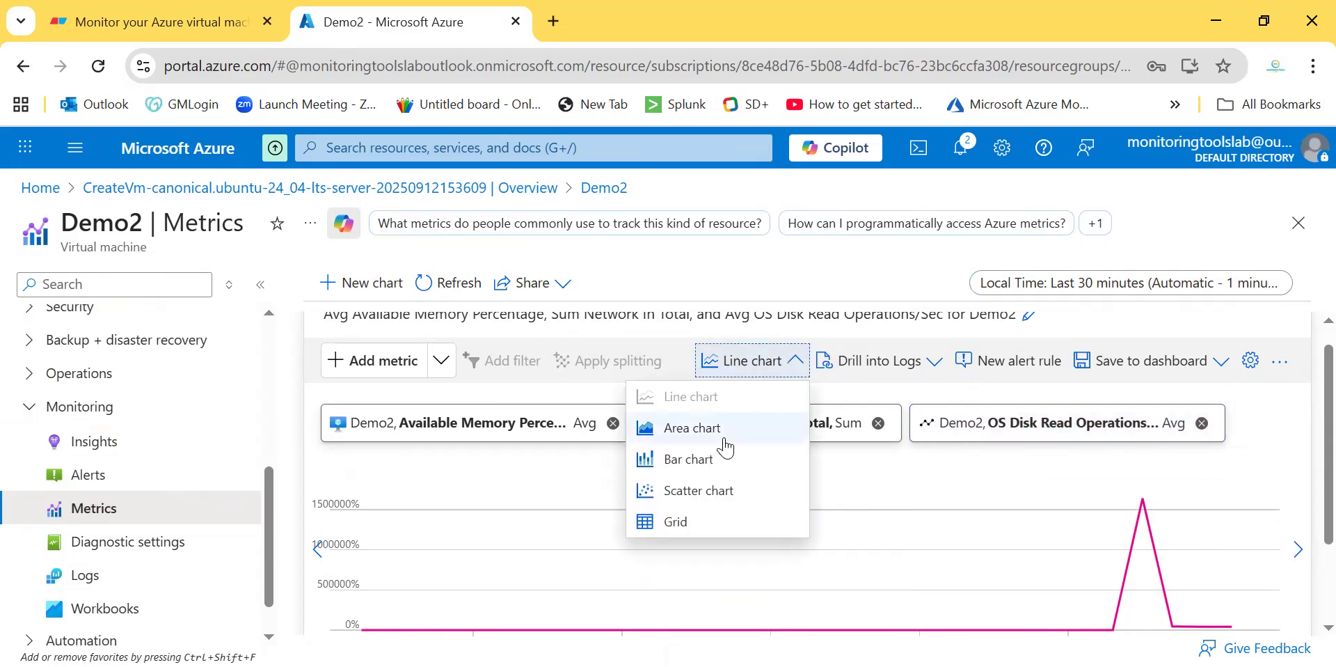
left_click(671, 458)
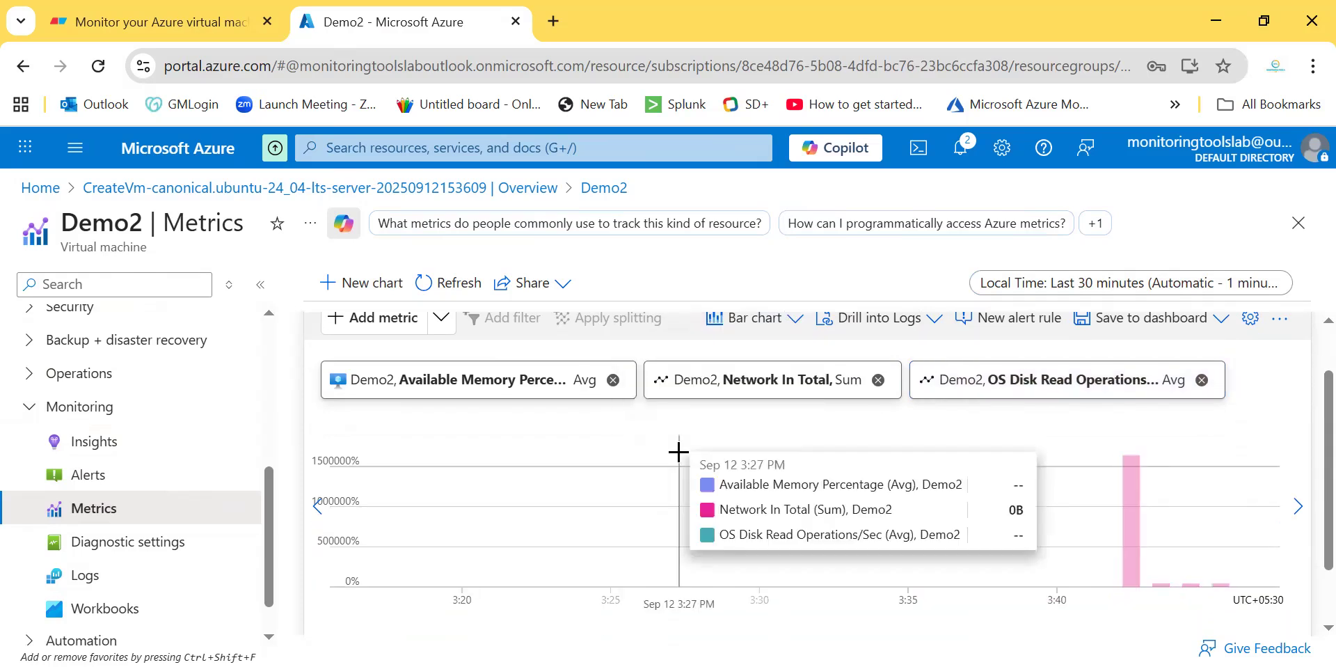
left_click(762, 321)
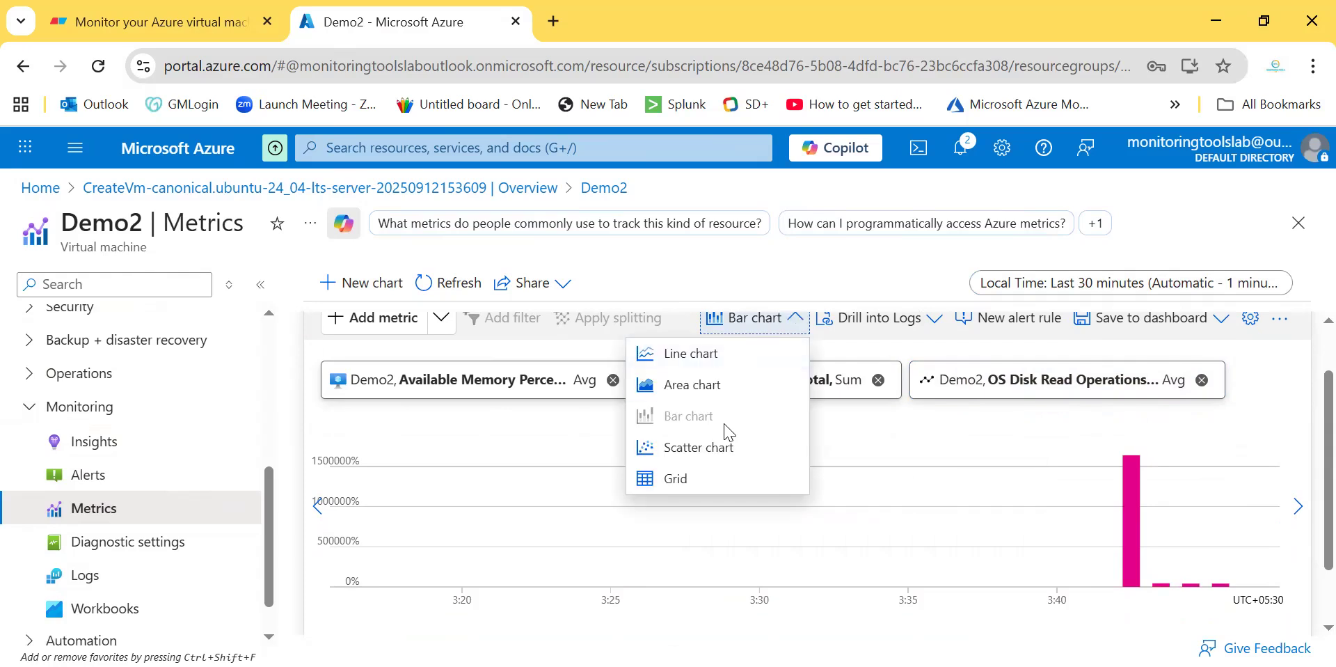
left_click(717, 459)
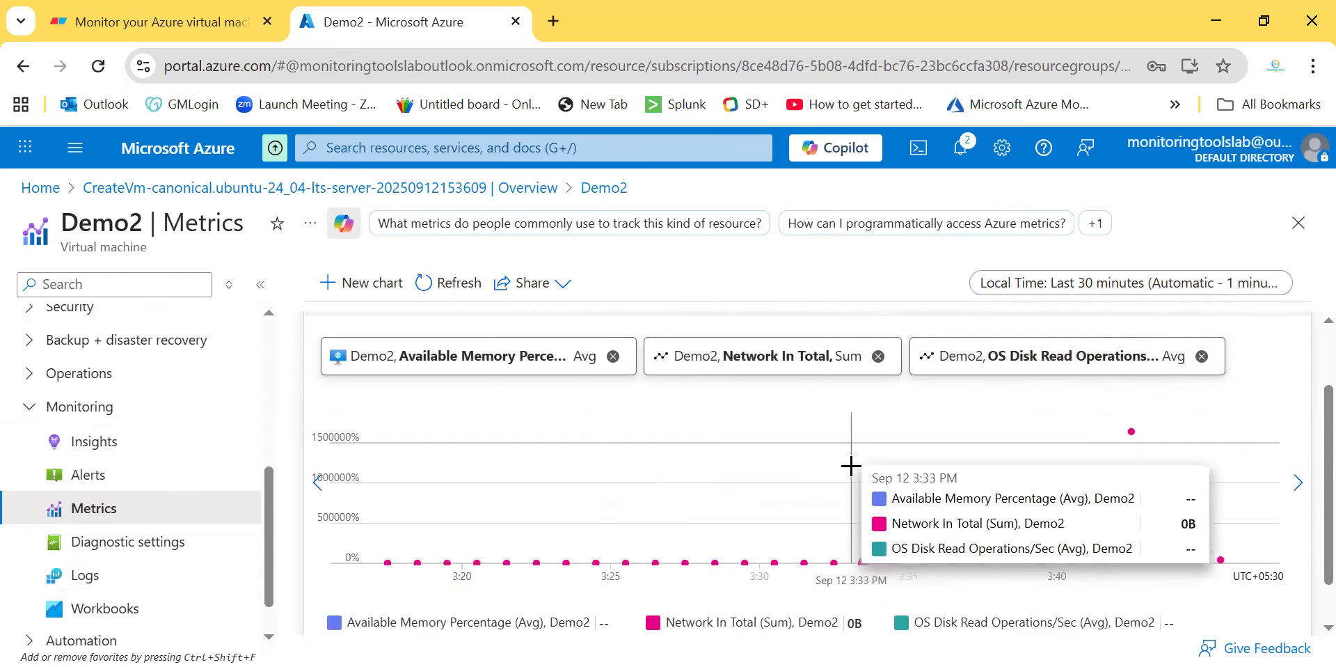
Step: Display the three Demo2 metrics as a grid
scroll(850, 467, "up", 1)
left_click(723, 390)
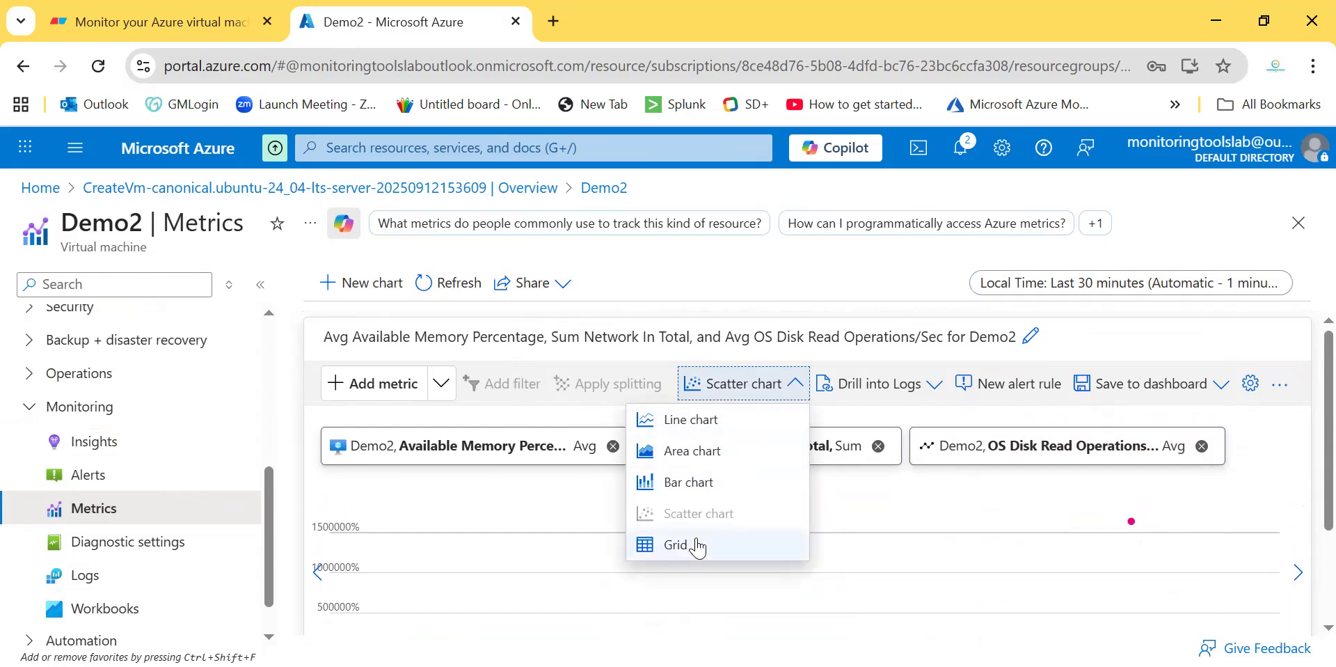
left_click(675, 544)
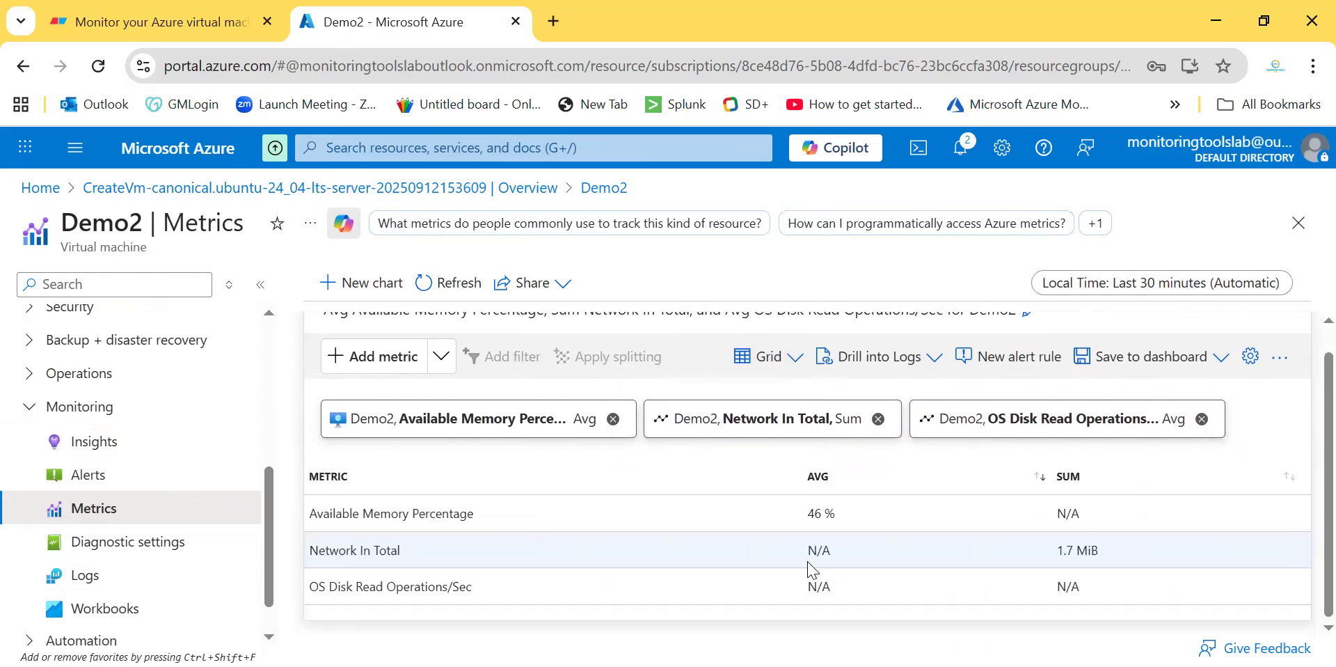
left_click(772, 382)
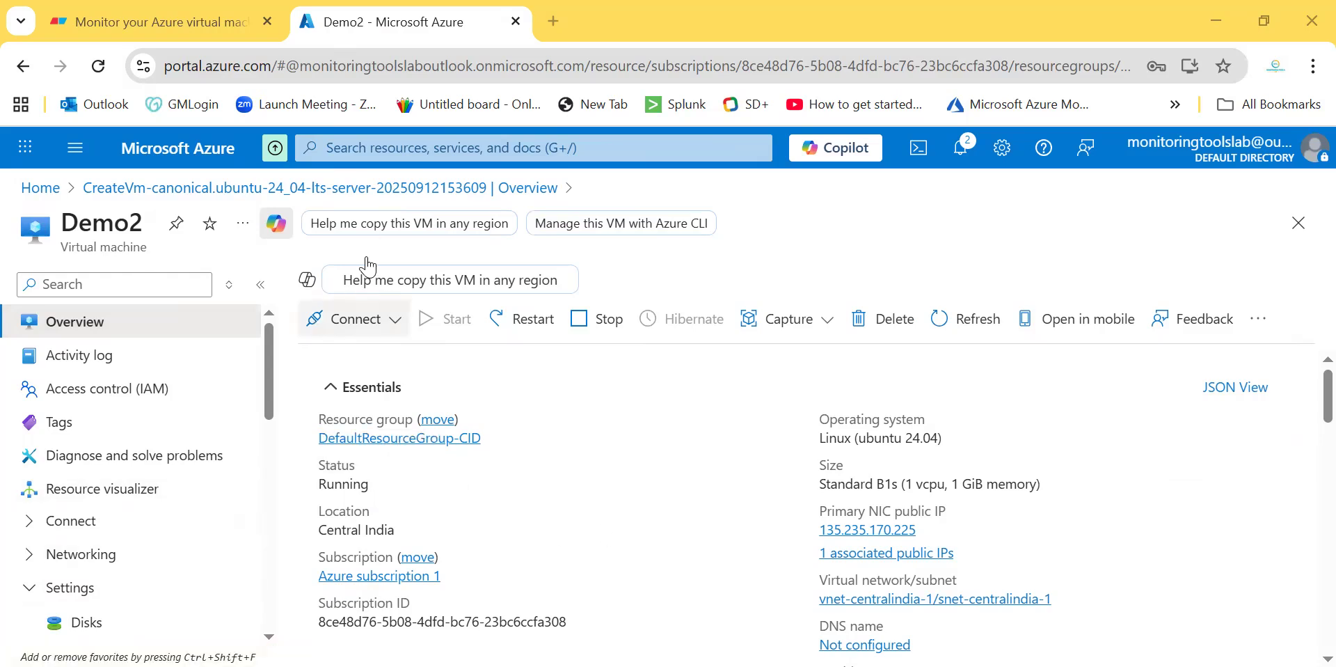
Step: Search the portal for the Monitor service, open its alerts page, and start creating a new alert rule
left_click(374, 143)
type("monito")
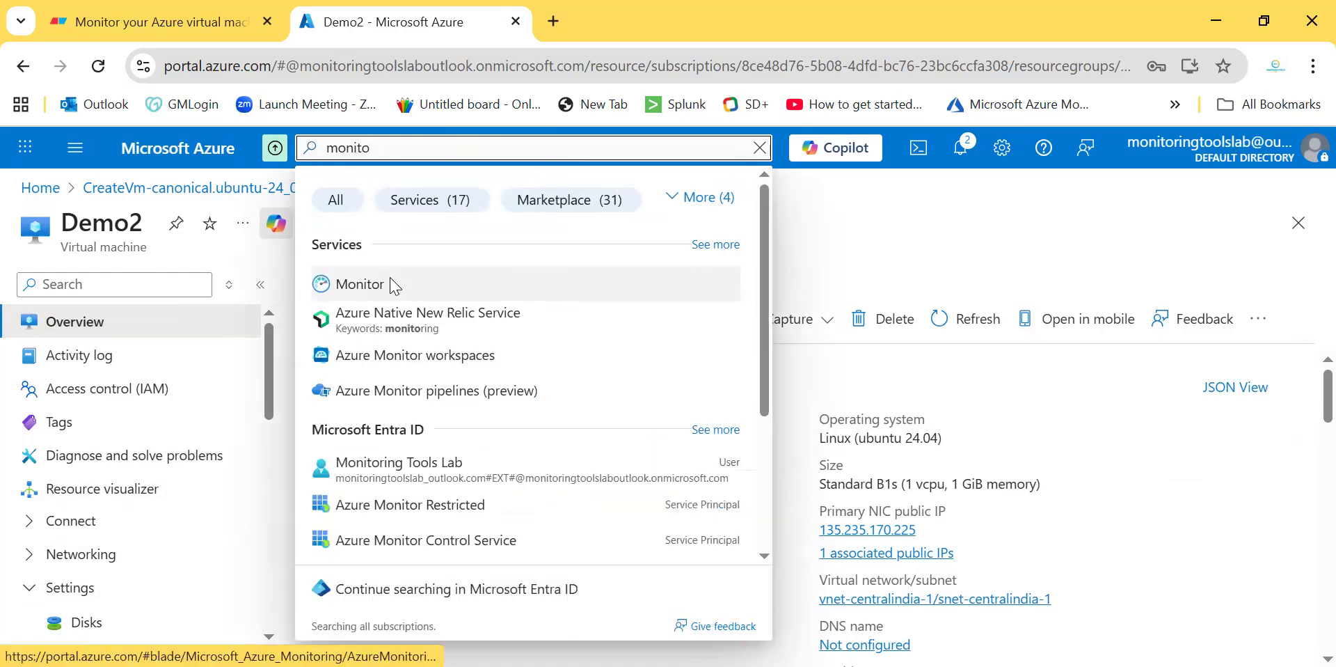
left_click(394, 285)
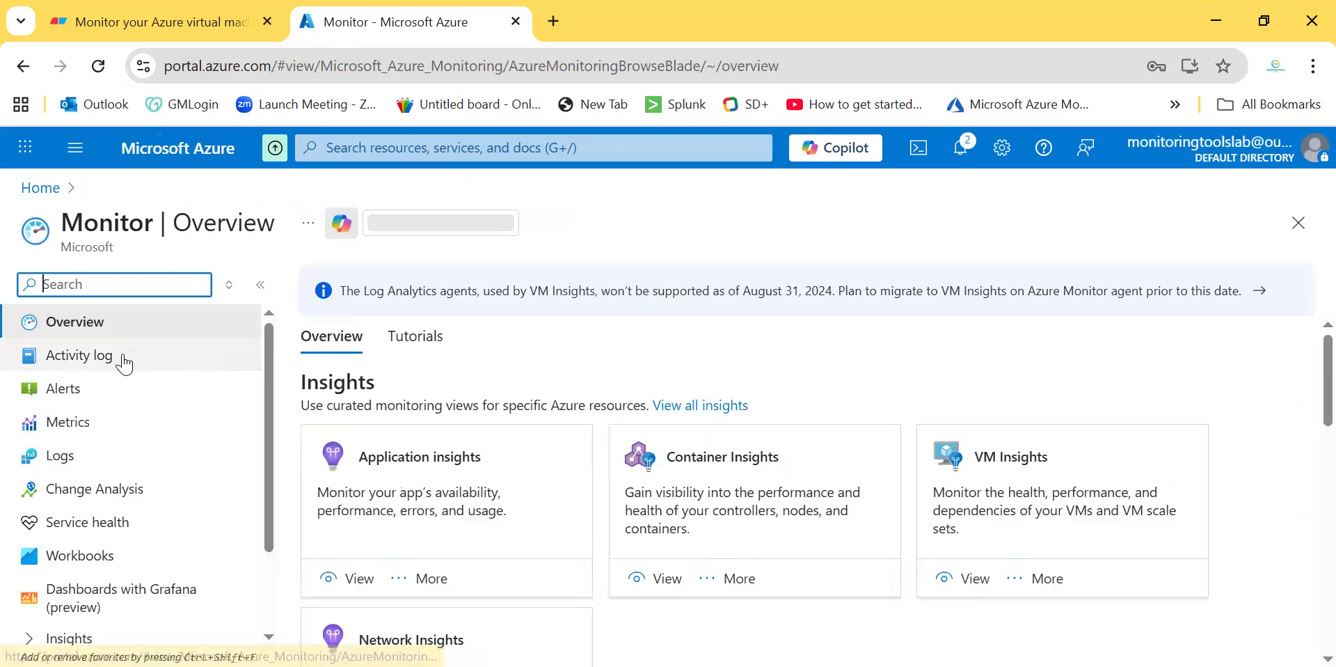
left_click(105, 393)
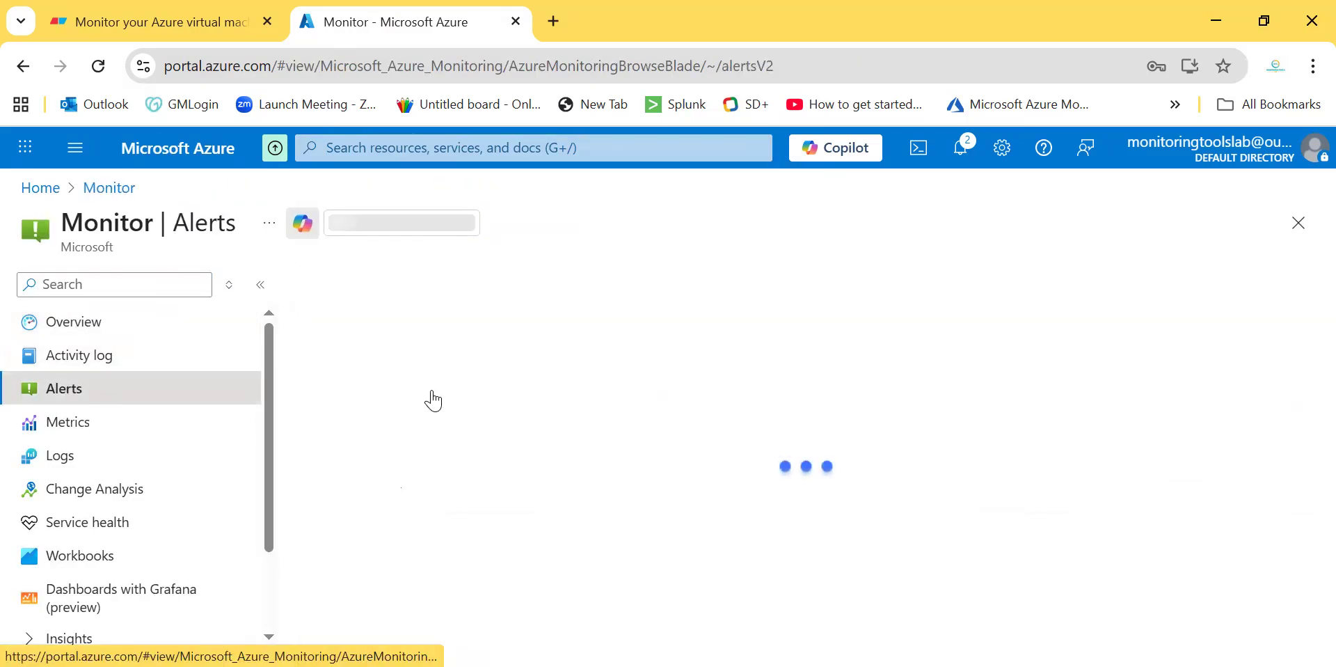
left_click(530, 285)
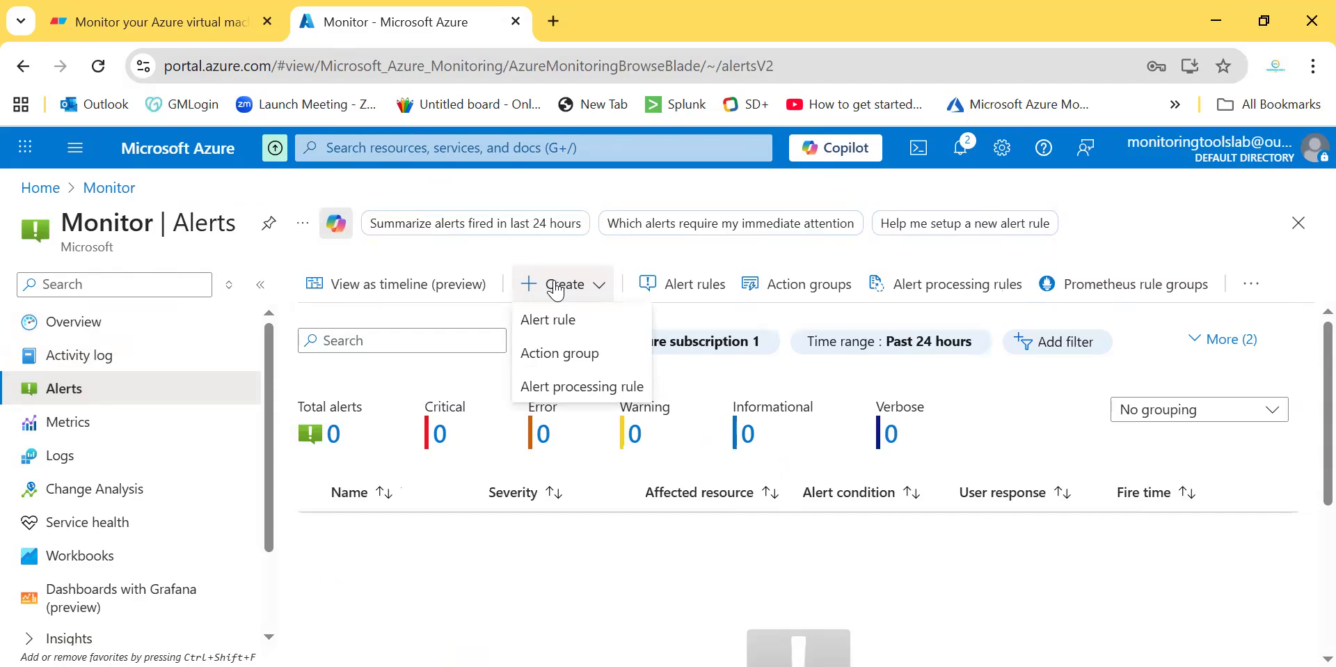
left_click(548, 320)
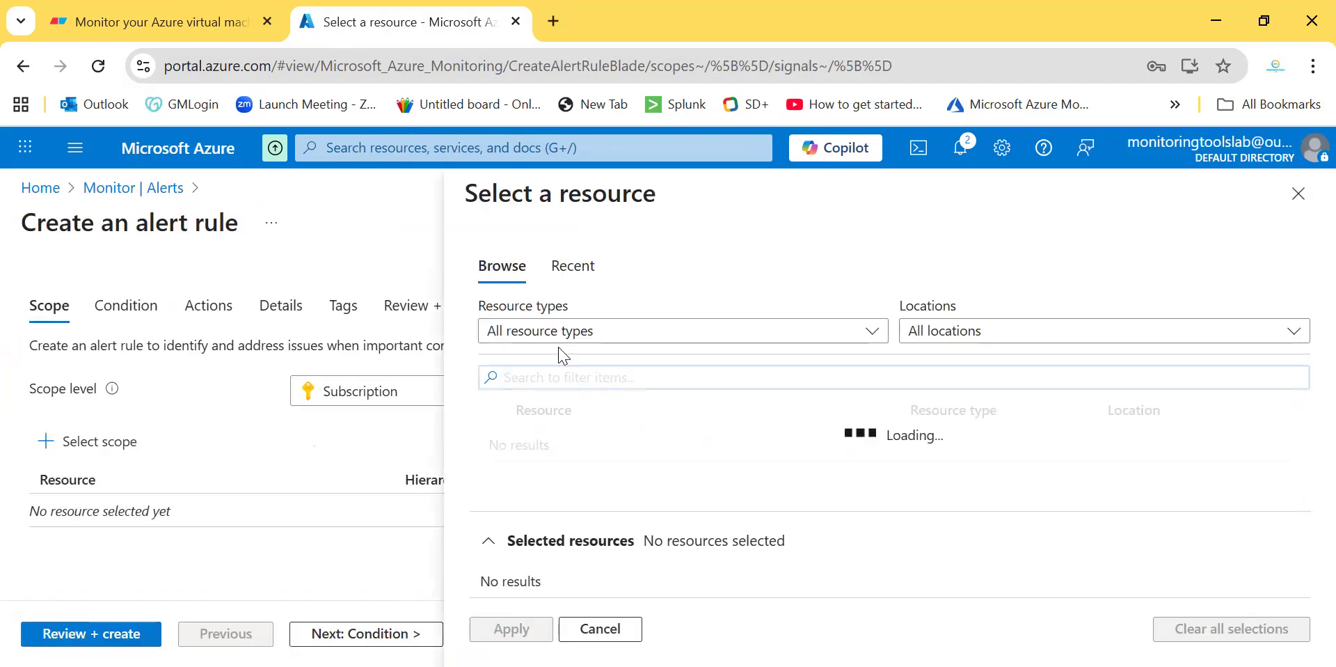
Step: Select the Demo2 virtual machine under DefaultResourceGroup-CID as the alert rule's scope and apply the selection
scroll(582, 453, "down", 1)
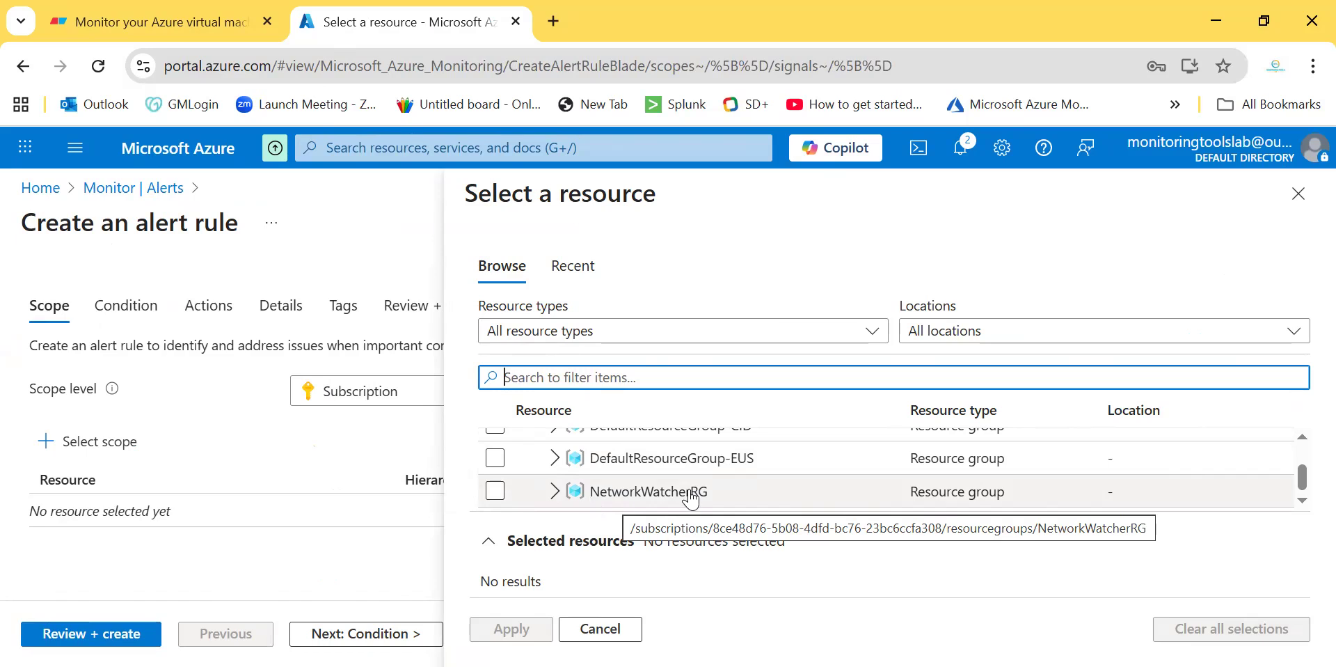
left_click(555, 459)
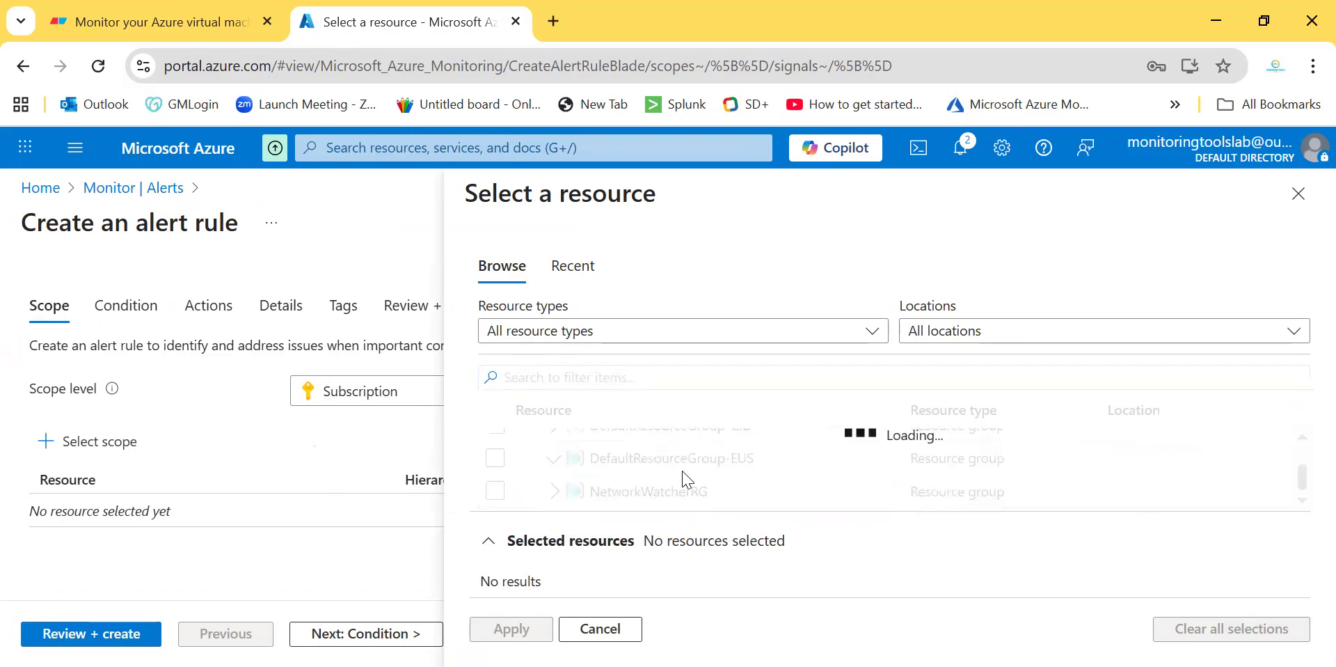
scroll(577, 463, "up", 1)
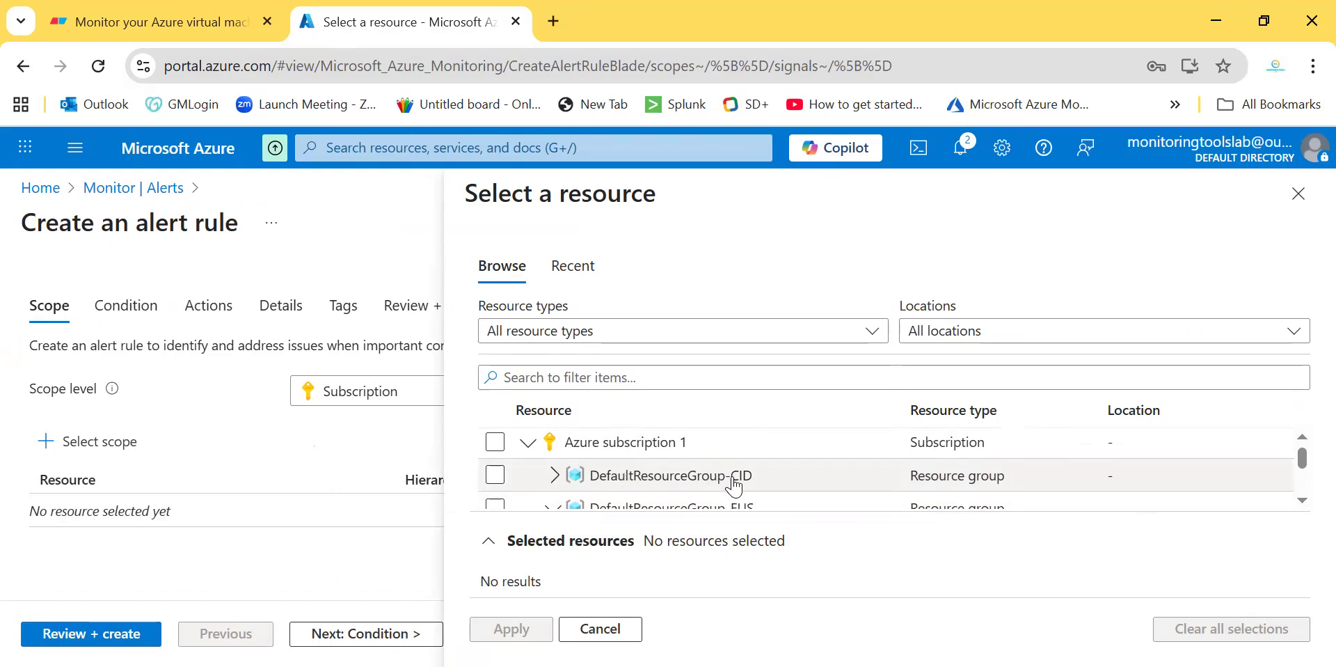
left_click(561, 475)
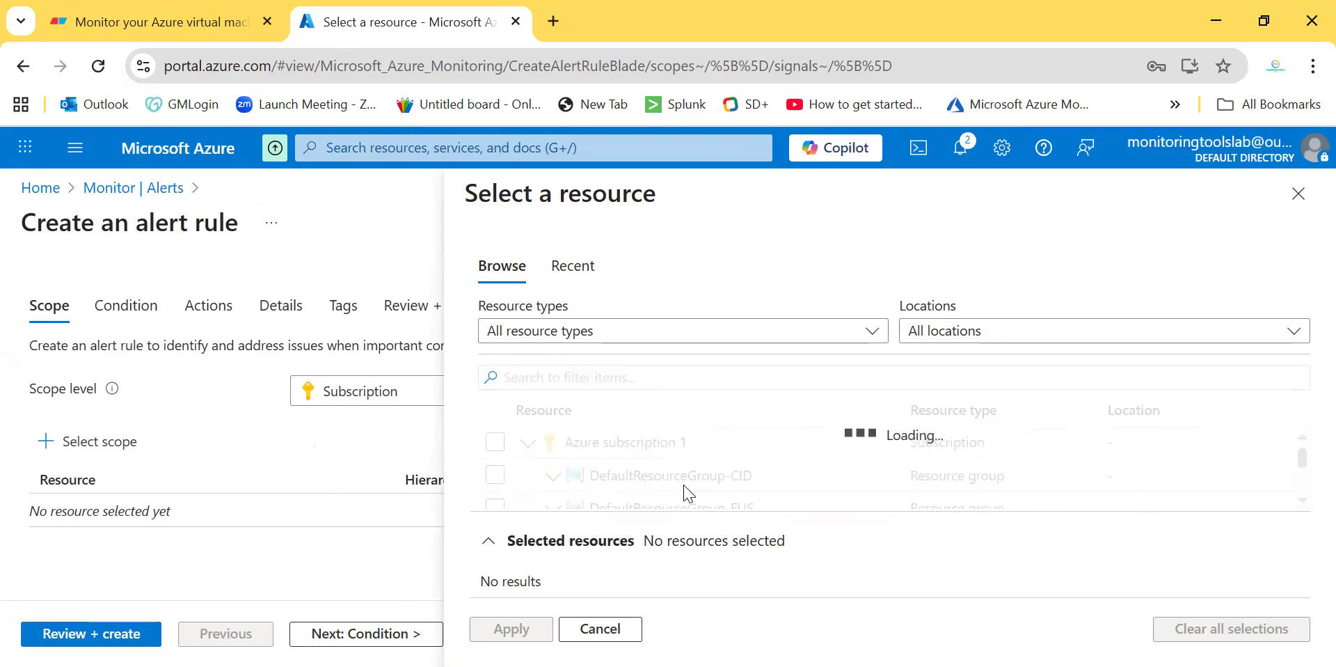
scroll(687, 492, "down", 4)
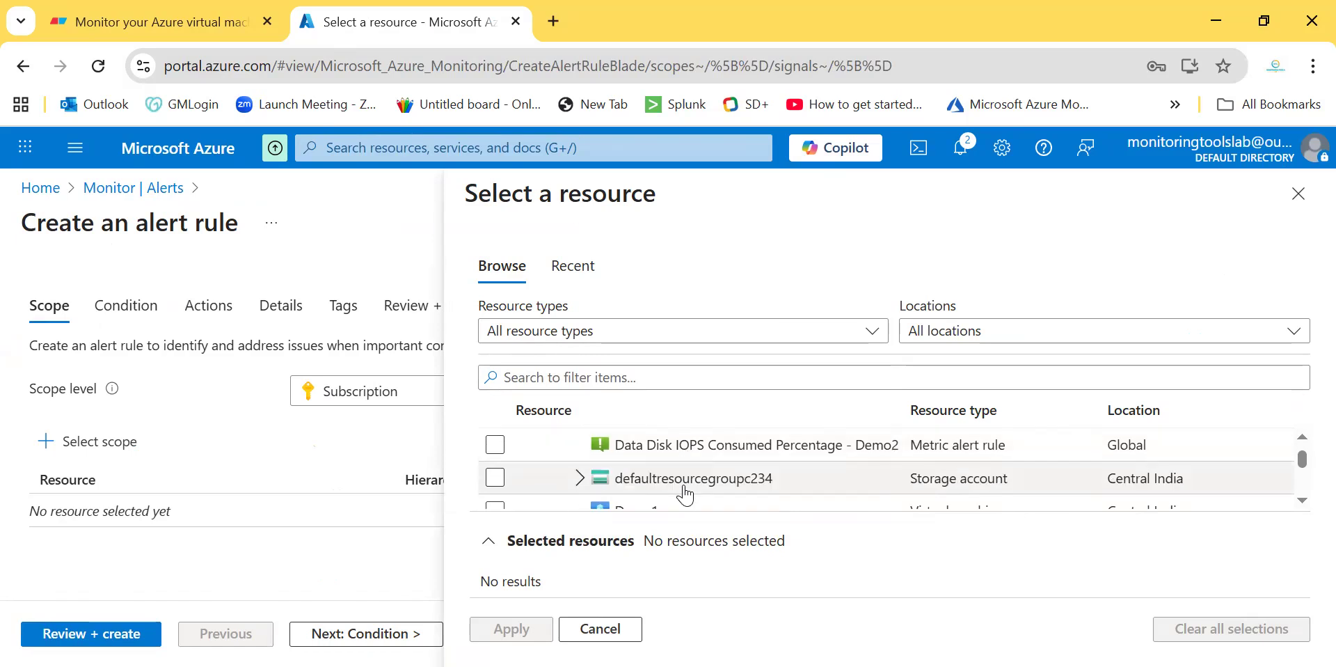
scroll(686, 494, "down", 2)
scroll(662, 495, "down", 2)
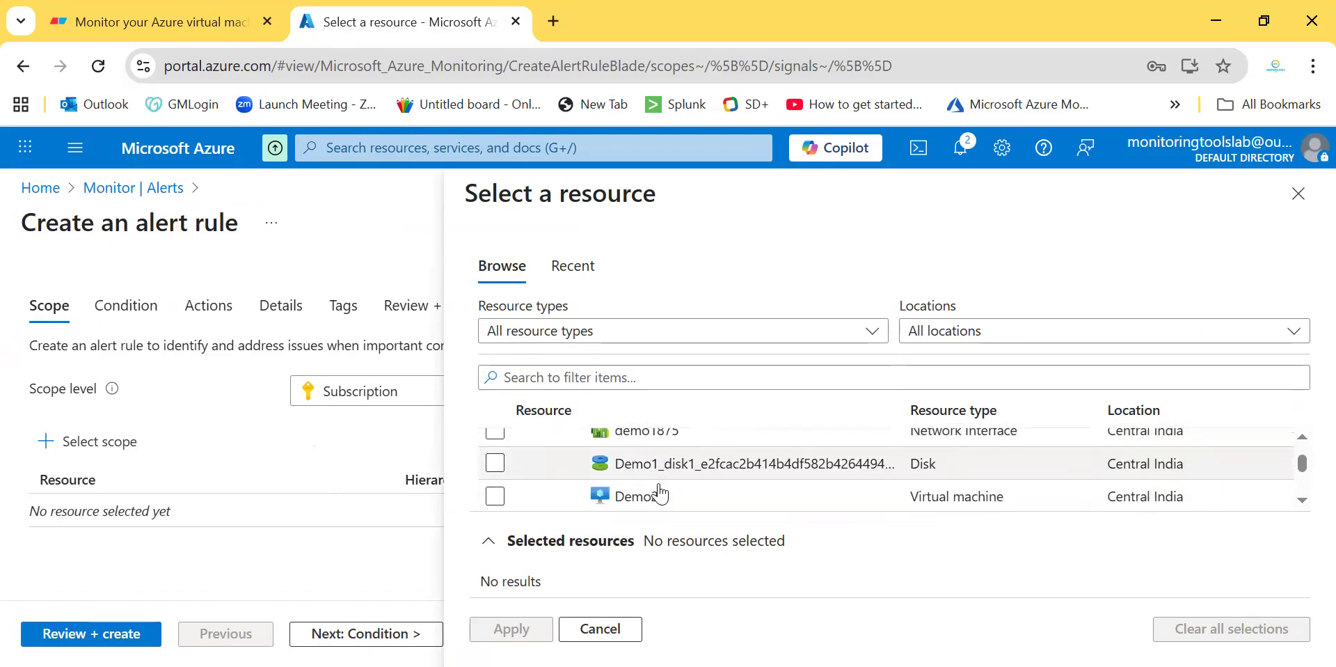
left_click(495, 453)
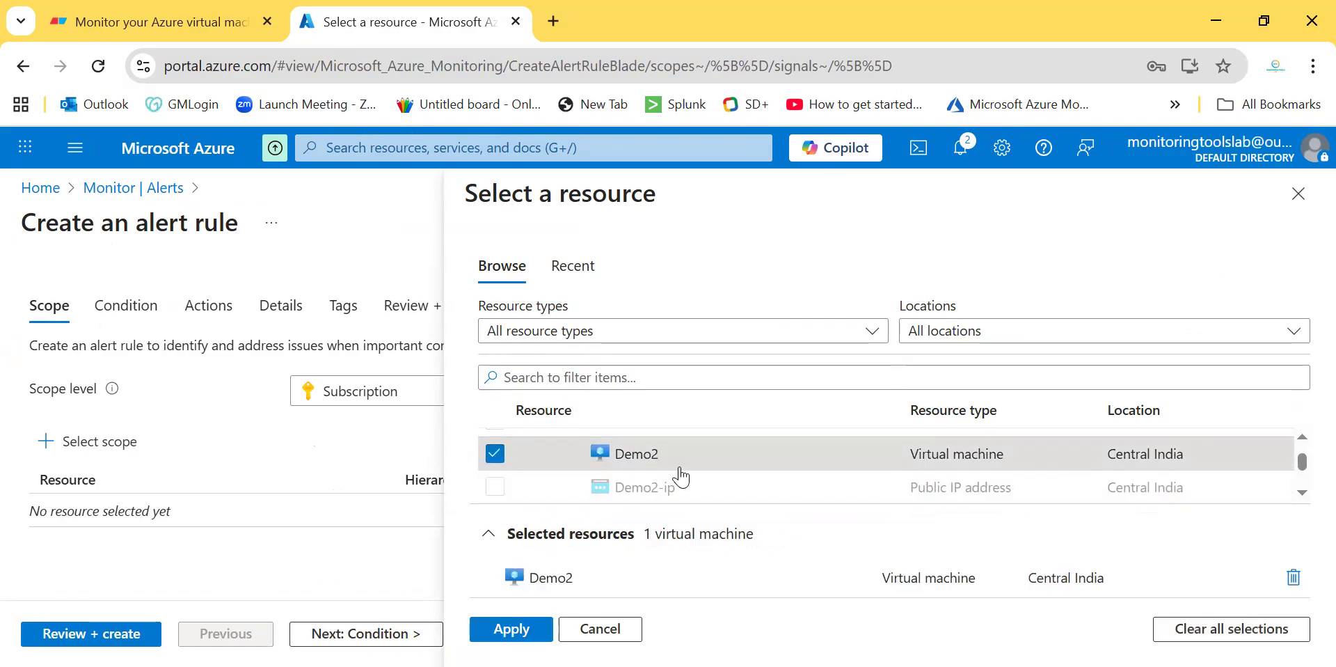
left_click(511, 628)
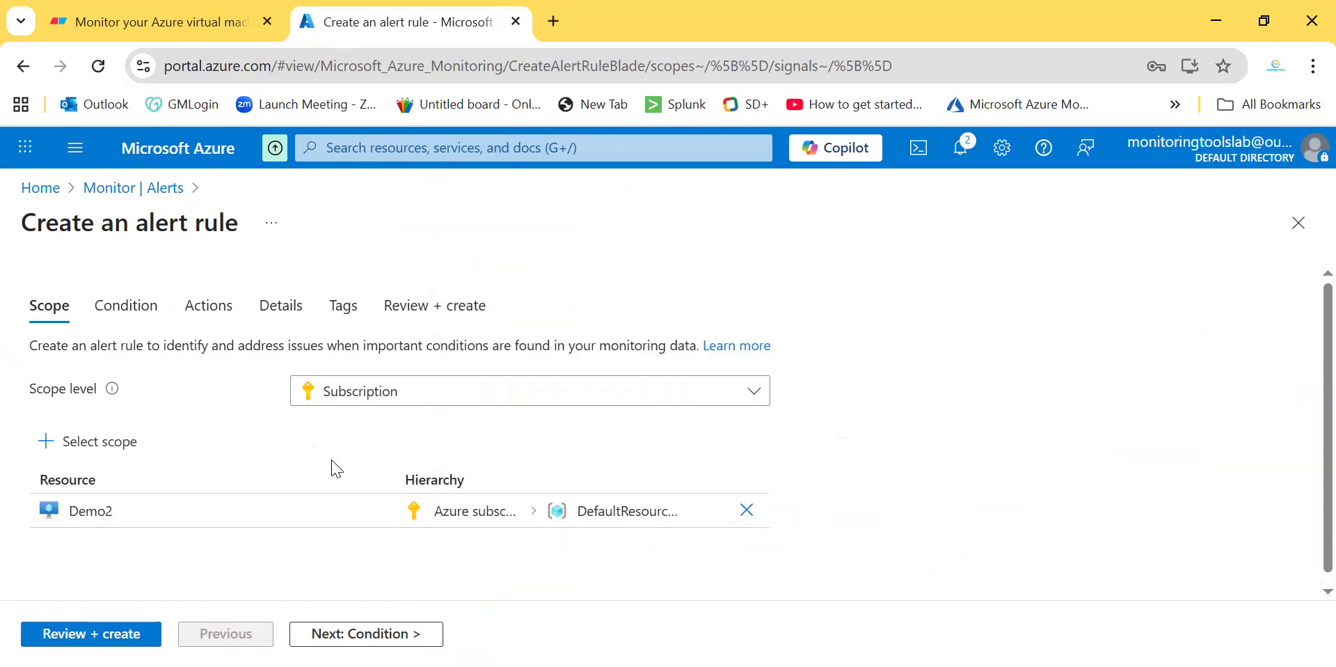
Step: Continue to the alert rule's condition and choose Percentage CPU as its signal
scroll(334, 467, "down", 1)
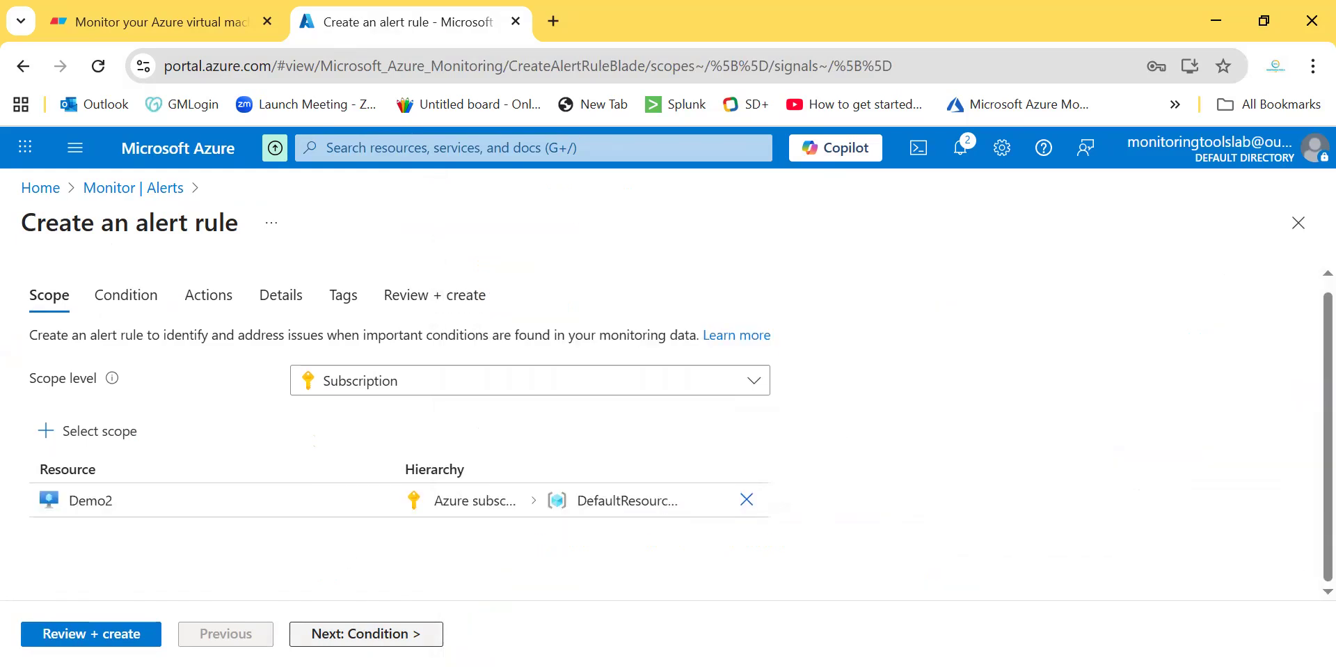
left_click(366, 633)
left_click(412, 384)
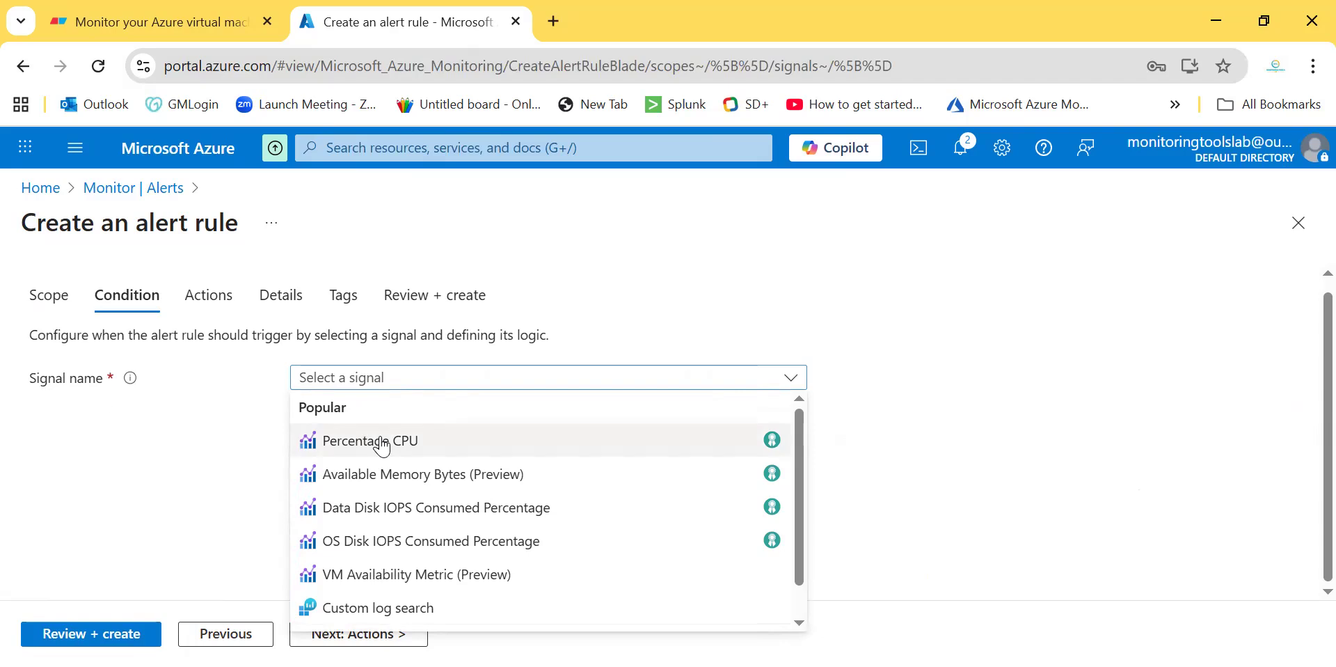
left_click(430, 452)
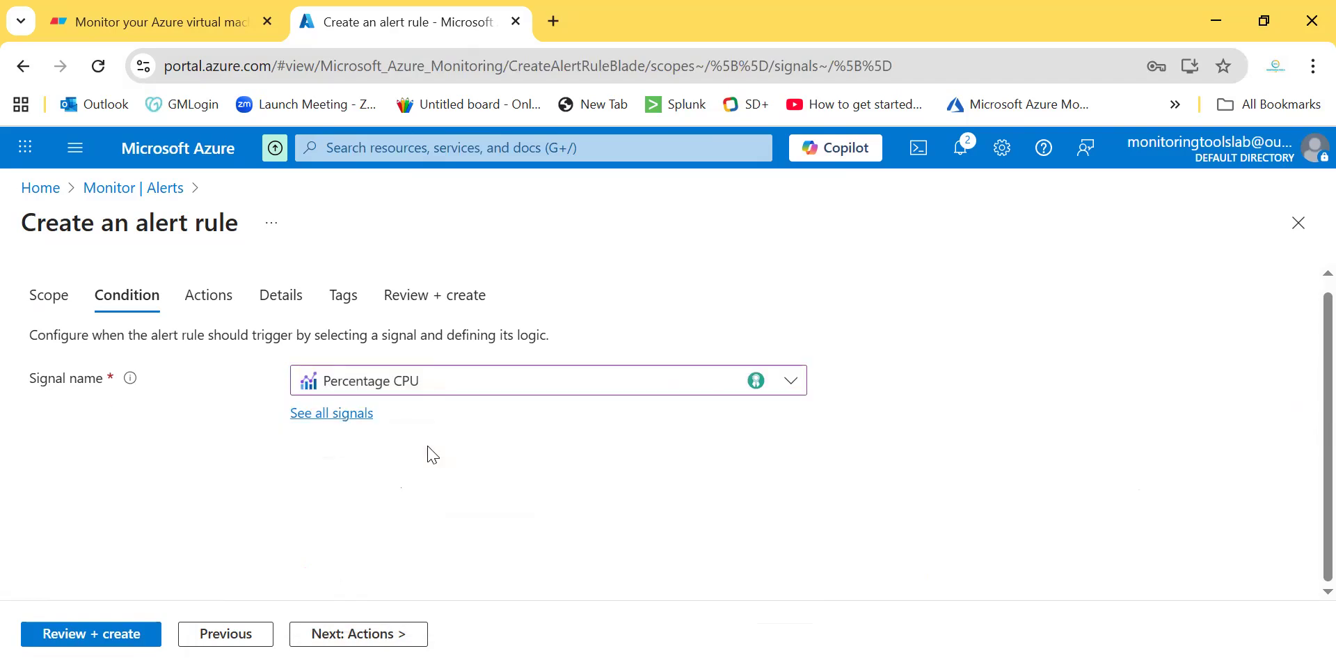
Step: Open the full signal list and examine the available log search, metric and activity log signals with their sources
scroll(426, 452, "down", 2)
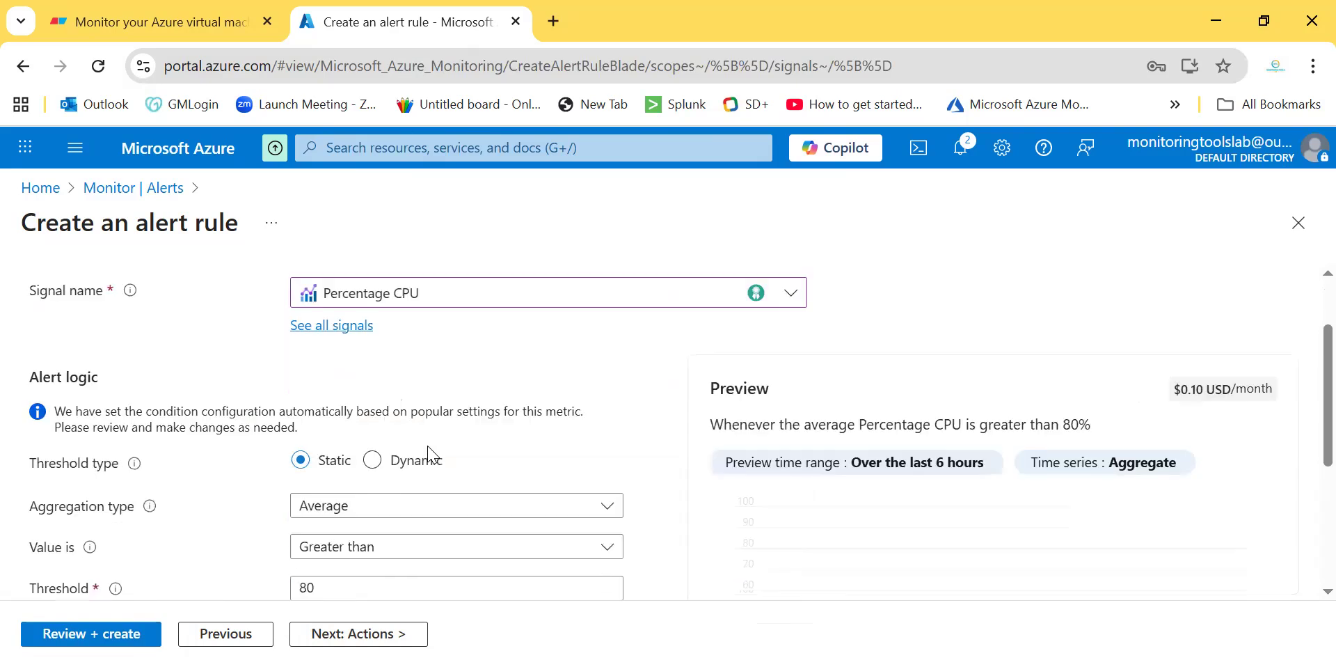
left_click(312, 316)
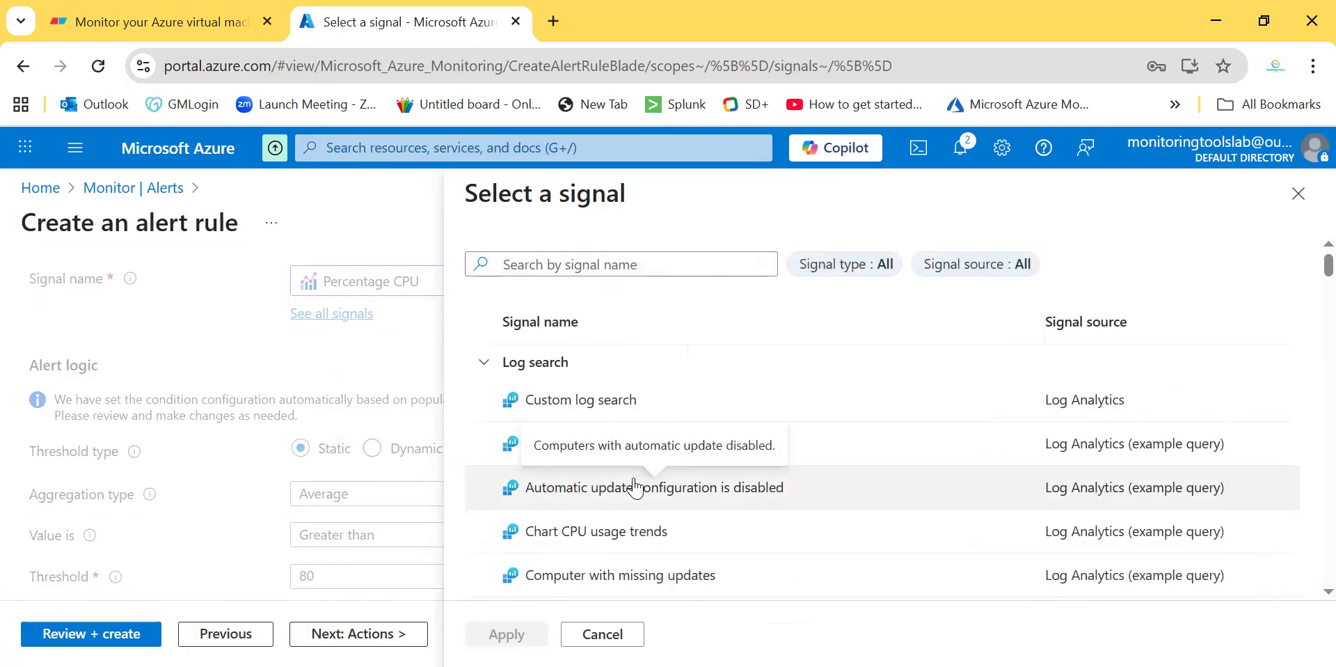
scroll(634, 487, "down", 20)
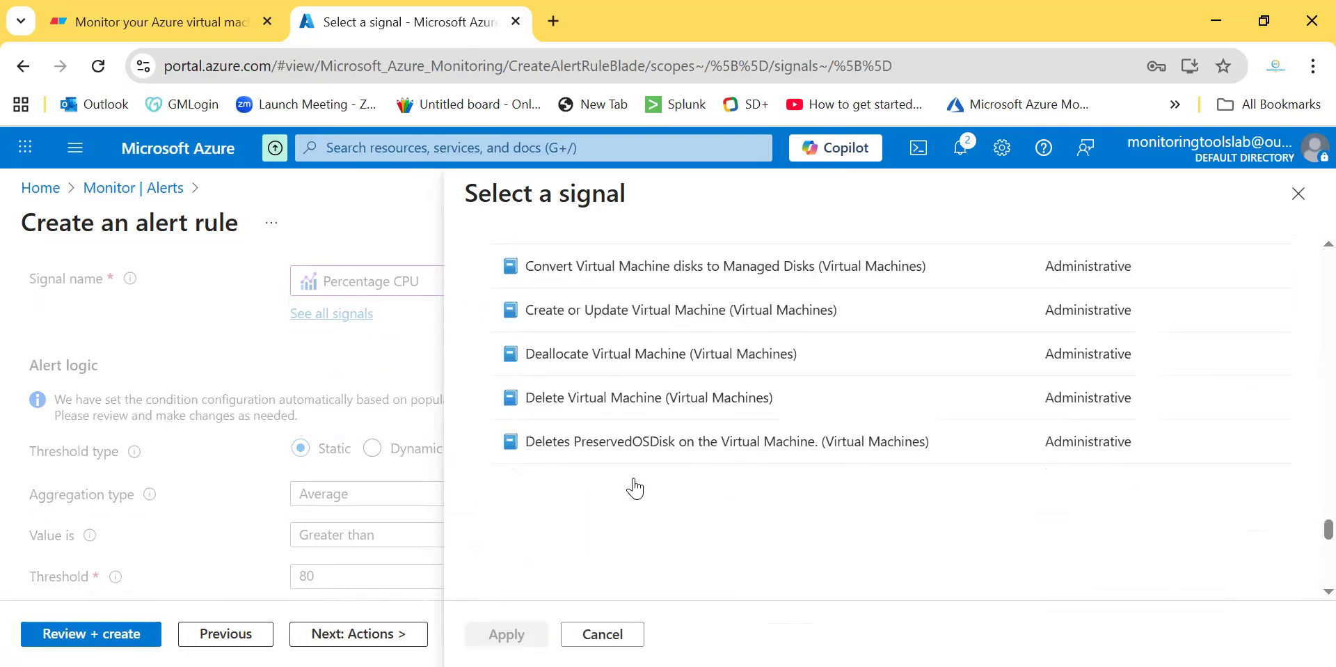
scroll(634, 488, "up", 20)
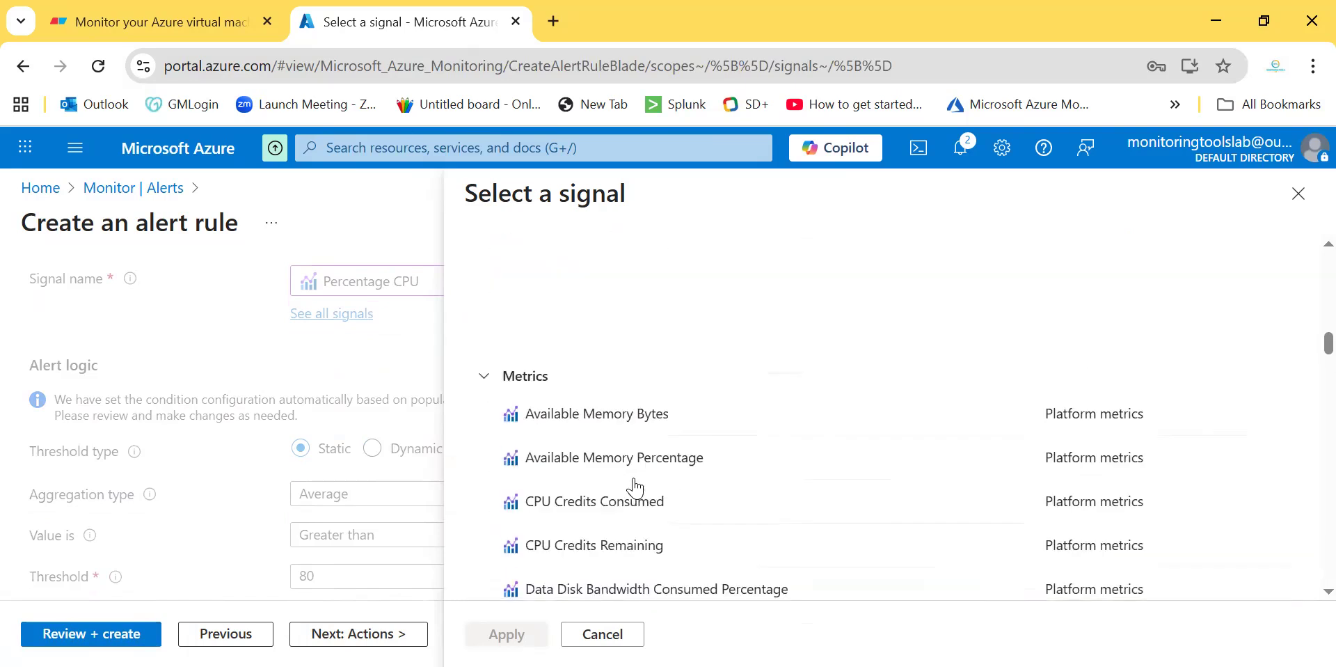
scroll(1107, 417, "up", 5)
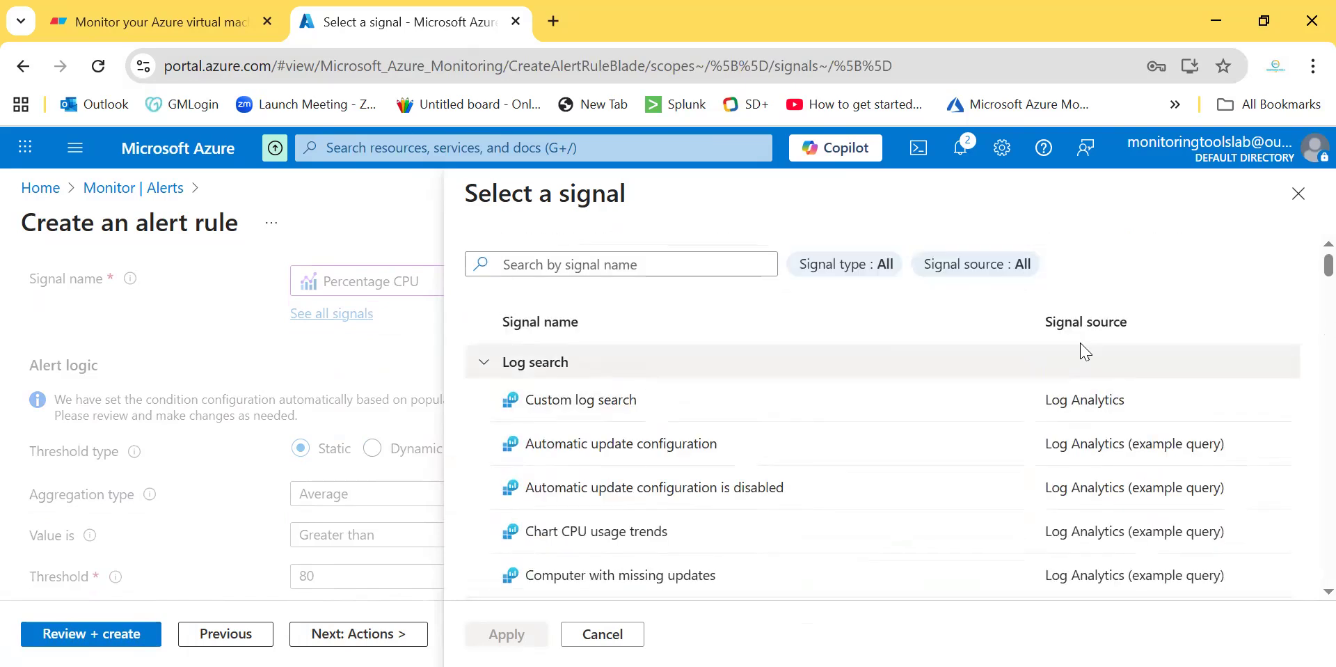
scroll(1111, 482, "down", 20)
scroll(1114, 501, "up", 2)
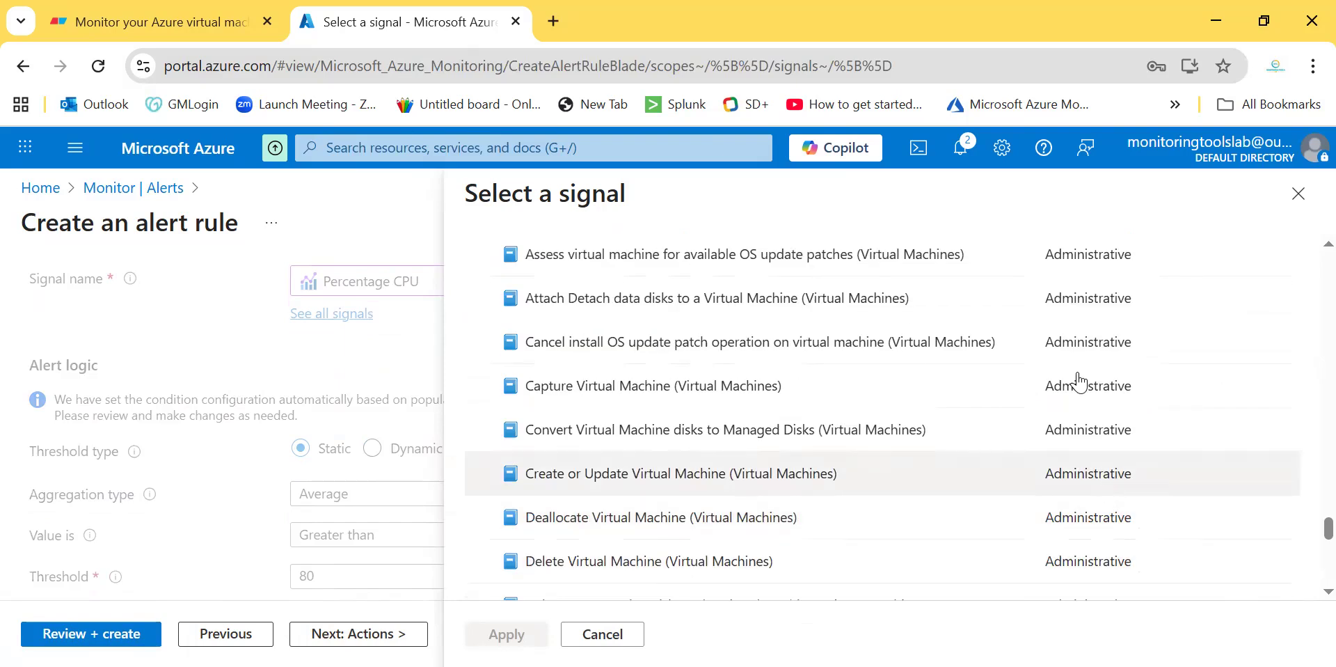
scroll(1113, 508, "down", 10)
scroll(1114, 508, "up", 12)
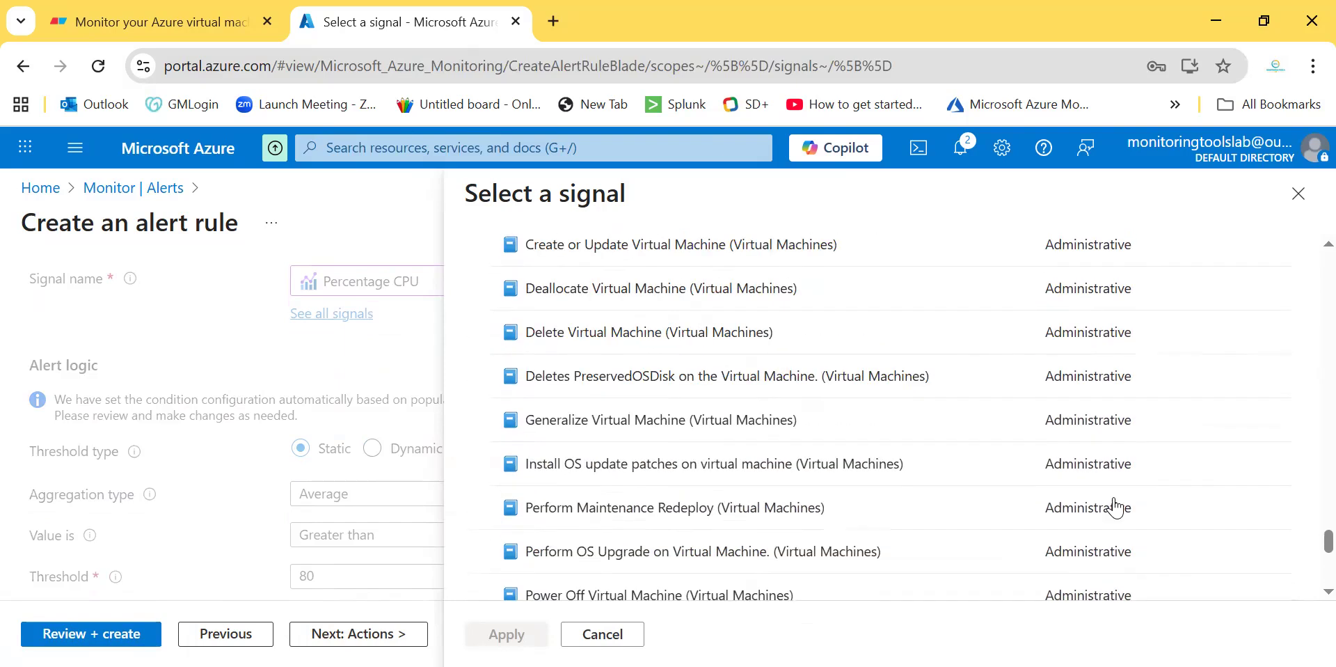
scroll(1113, 505, "up", 4)
scroll(1100, 438, "down", 2)
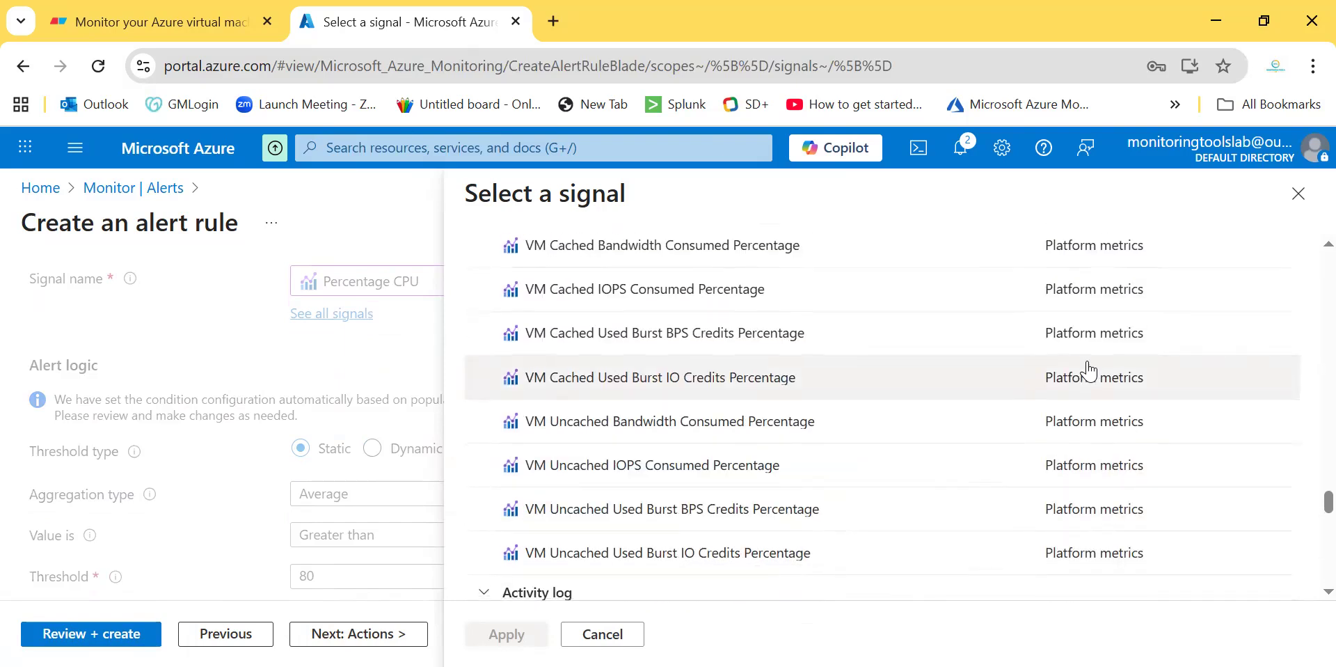
scroll(1089, 373, "up", 15)
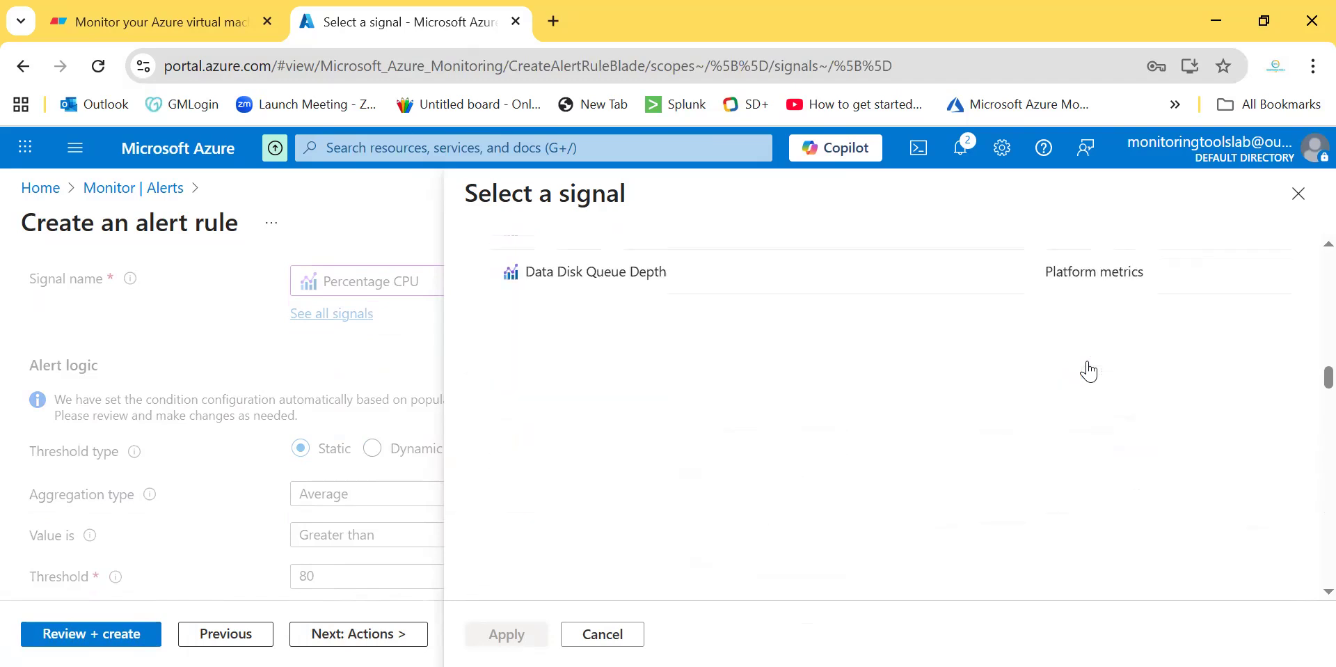
scroll(1090, 370, "up", 5)
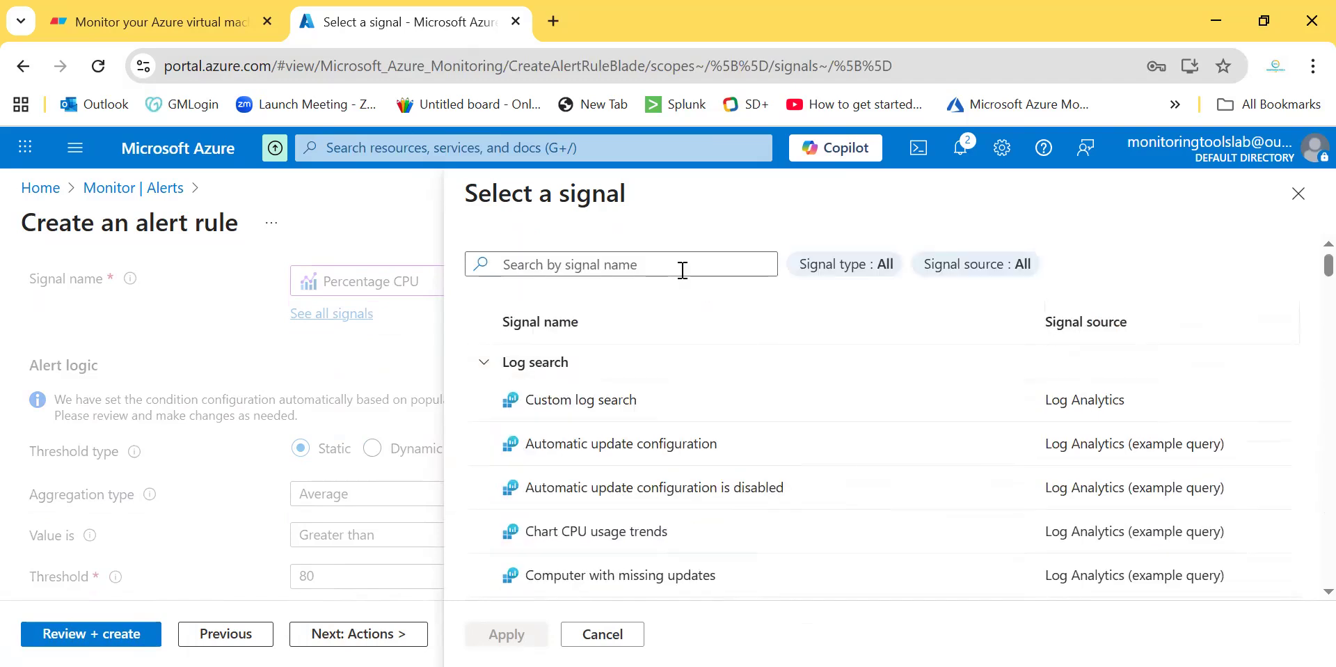
Step: Filter the signal list to the Platform metrics source
left_click(875, 269)
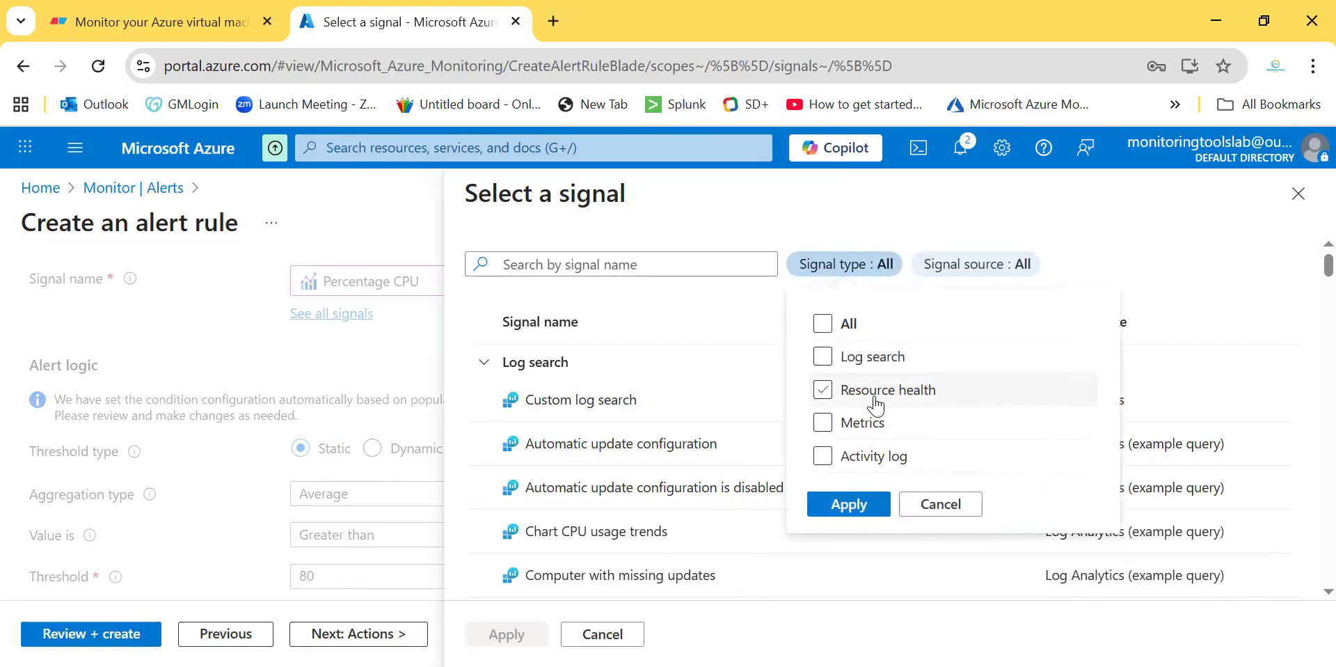
left_click(957, 266)
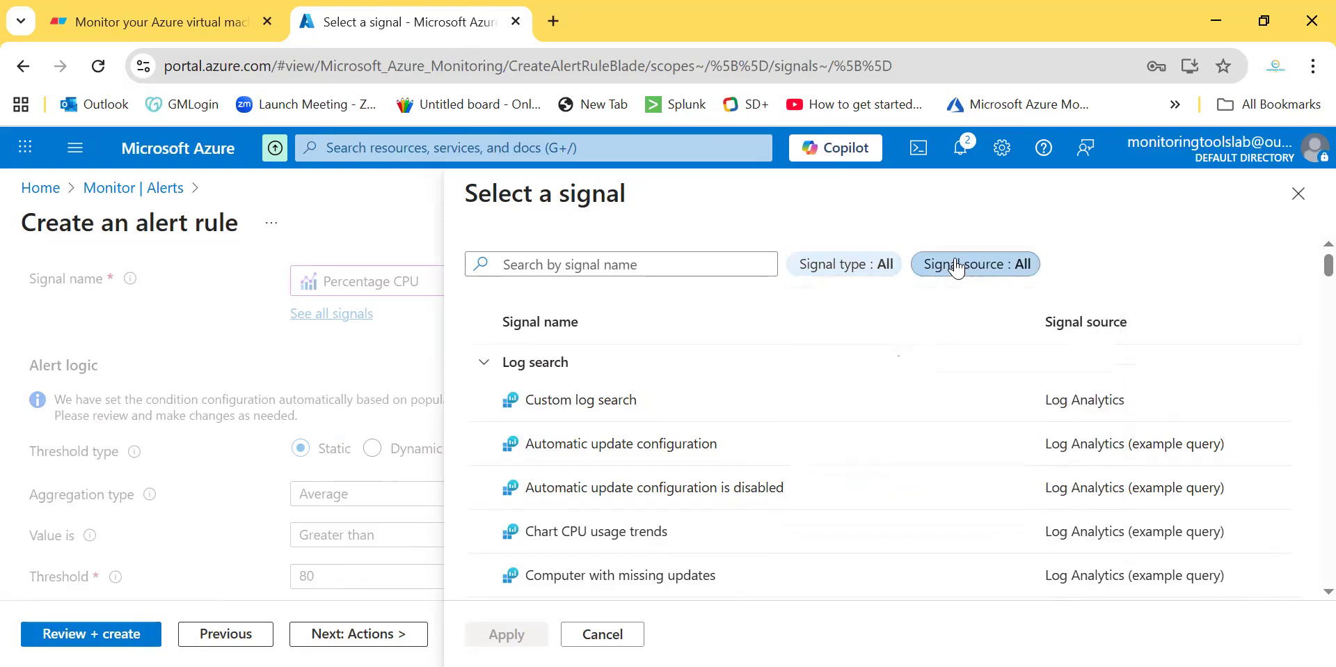
left_click(987, 362)
left_click(1009, 465)
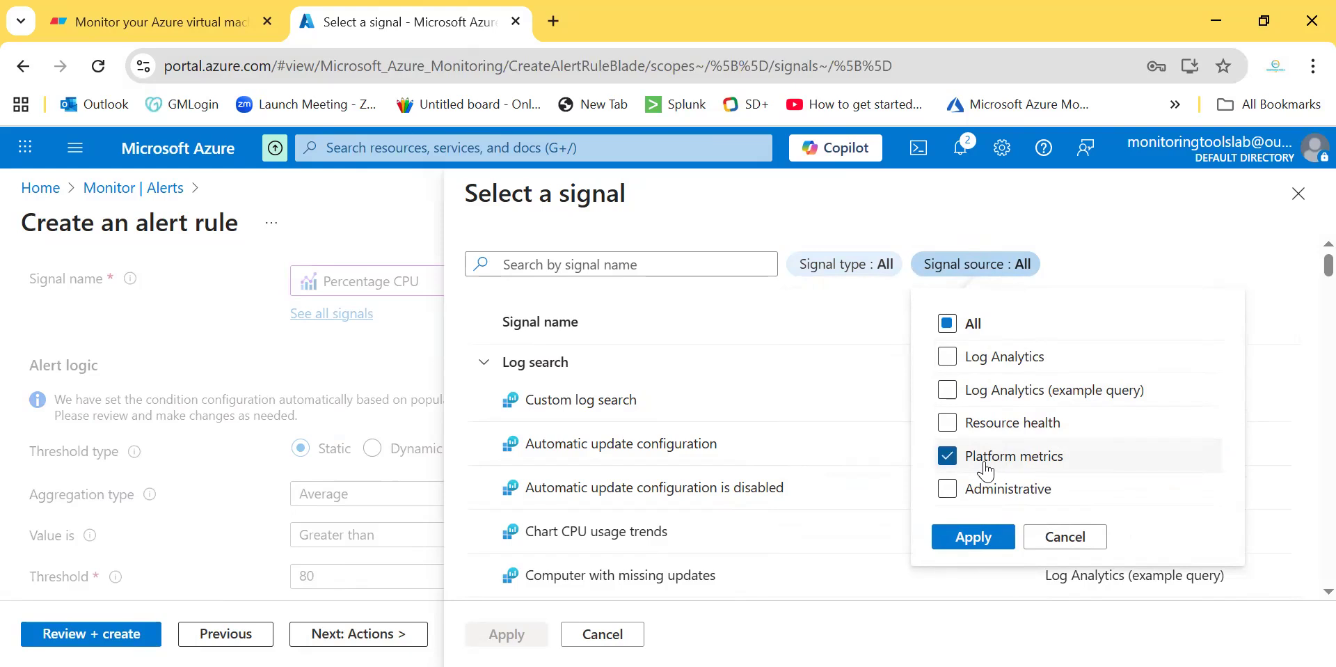
left_click(974, 537)
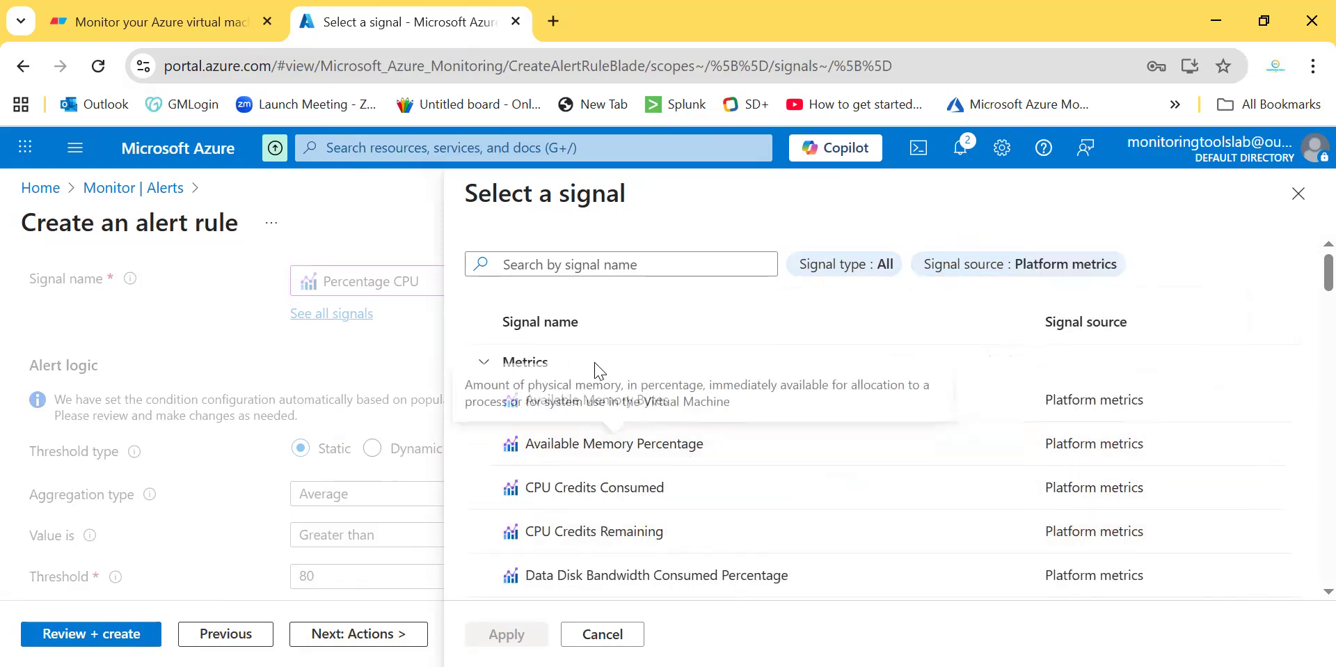
Step: Choose Available Memory Percentage as the alert rule's signal and apply it
scroll(599, 487, "down", 1)
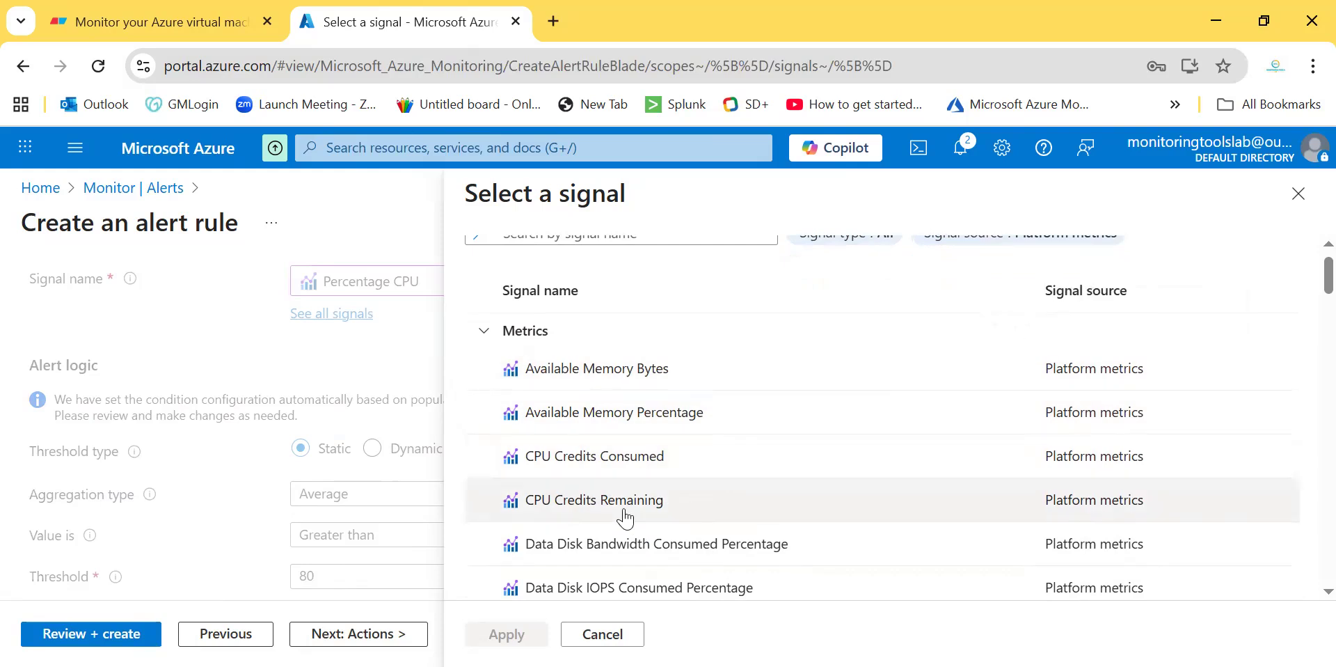
left_click(570, 425)
left_click(523, 633)
Step: Set the static threshold of the Available Memory Percentage condition to 80%
scroll(552, 516, "down", 2)
scroll(319, 417, "up", 1)
mouse_move(132, 376)
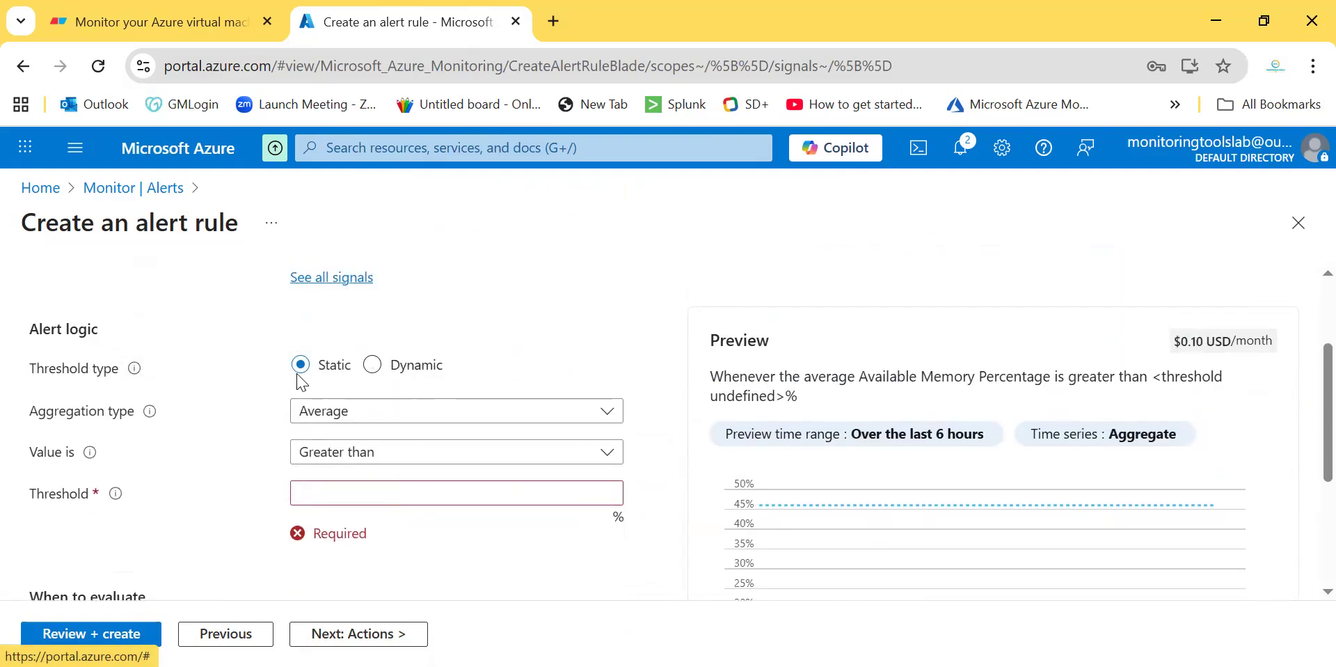
left_click(324, 489)
type("80")
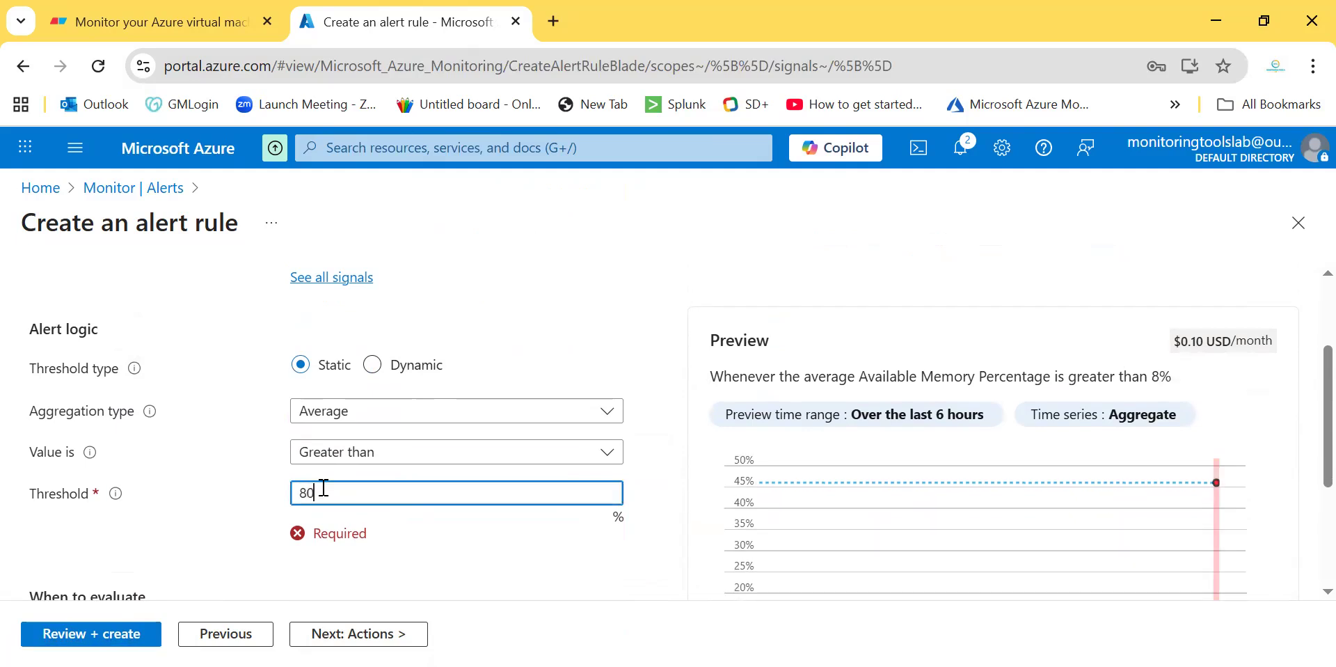
left_click(461, 558)
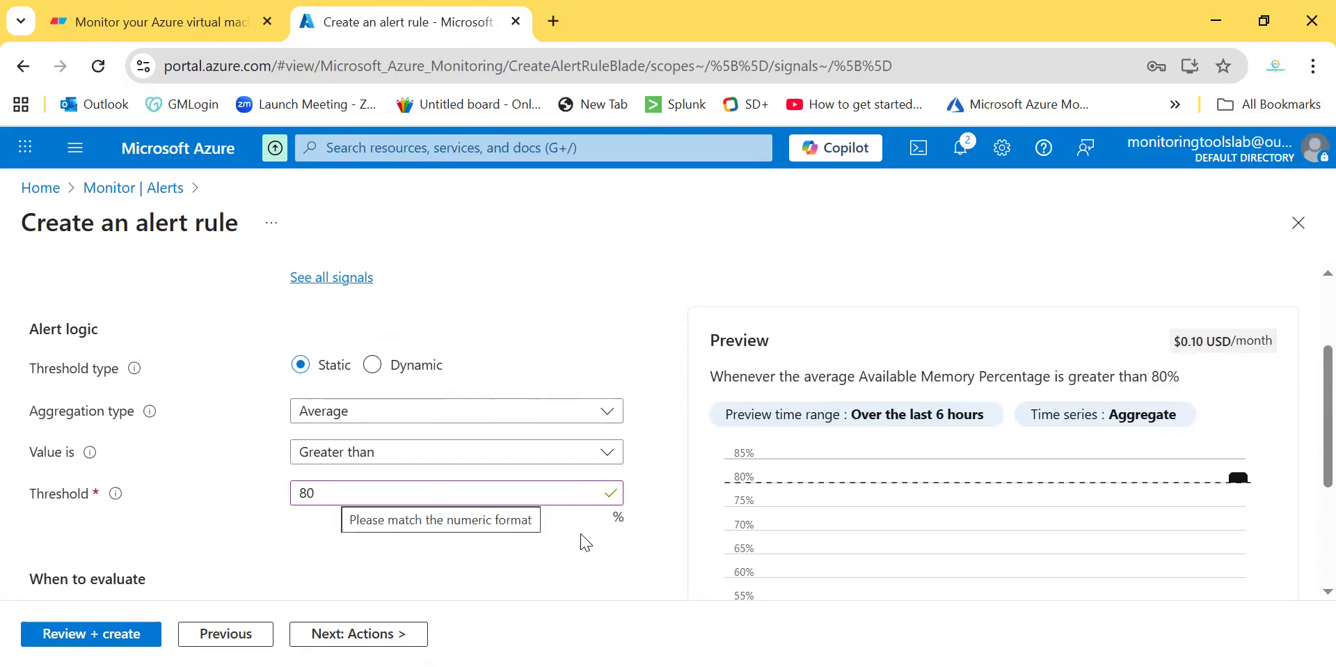
Step: Switch the condition's threshold type to Dynamic and set its aggregation type to Maximum
left_click(373, 366)
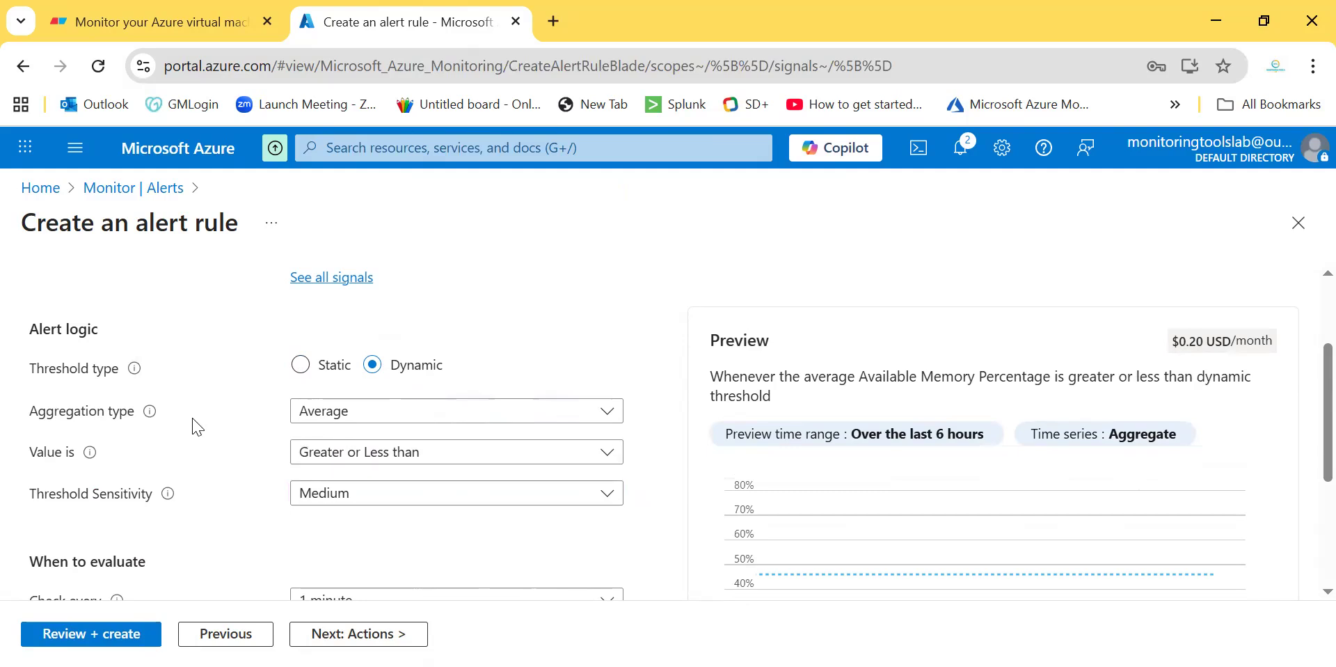
scroll(198, 427, "up", 2)
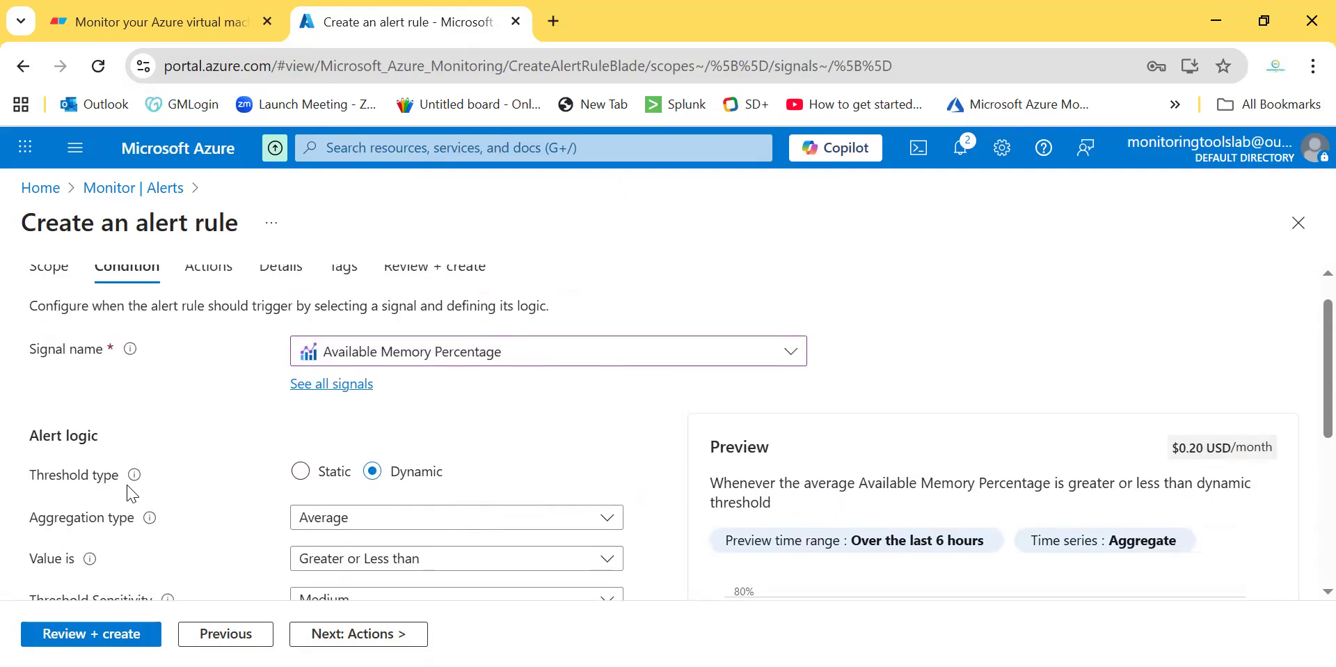
scroll(226, 518, "down", 1)
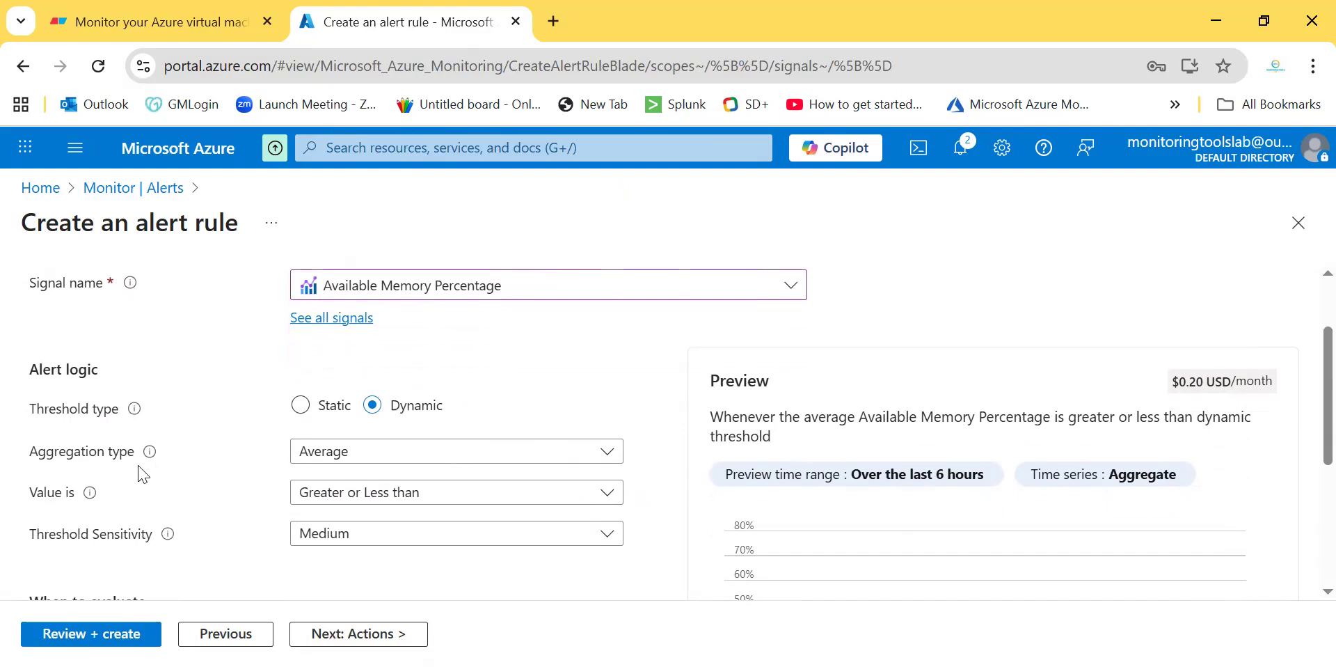
left_click(373, 457)
left_click(362, 518)
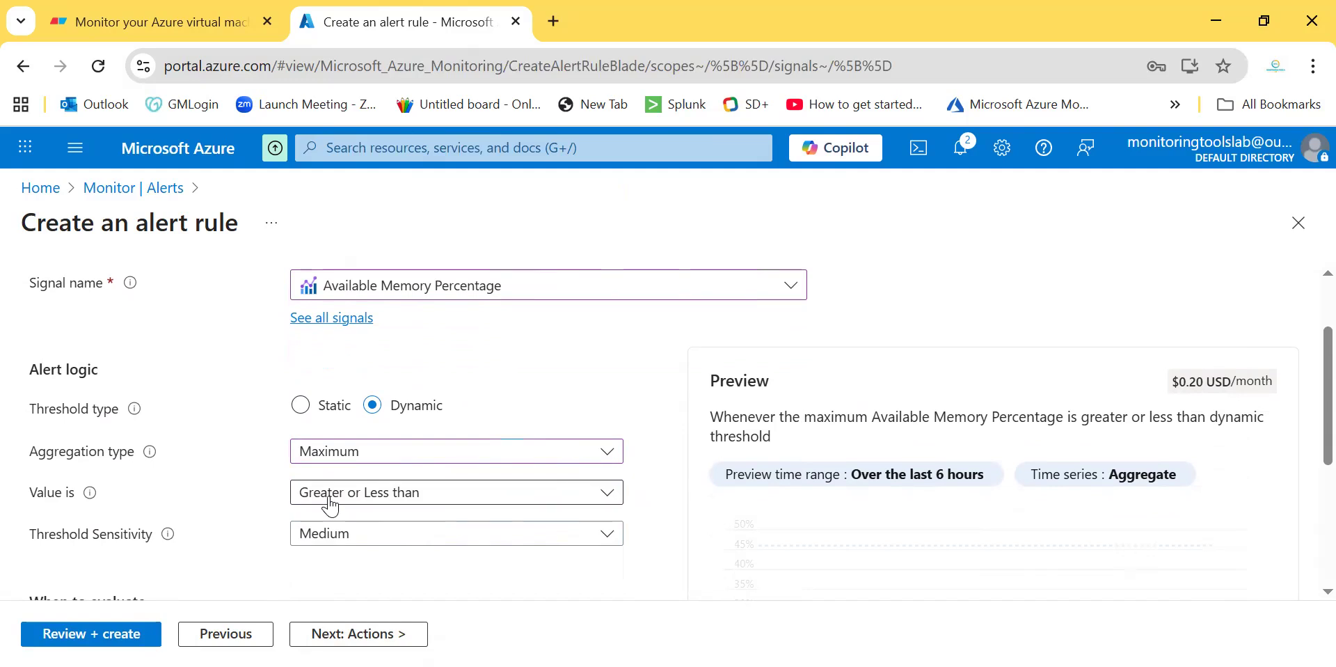
Step: Set the condition's value operator to Greater than and its threshold sensitivity to Medium
left_click(330, 506)
left_click(358, 562)
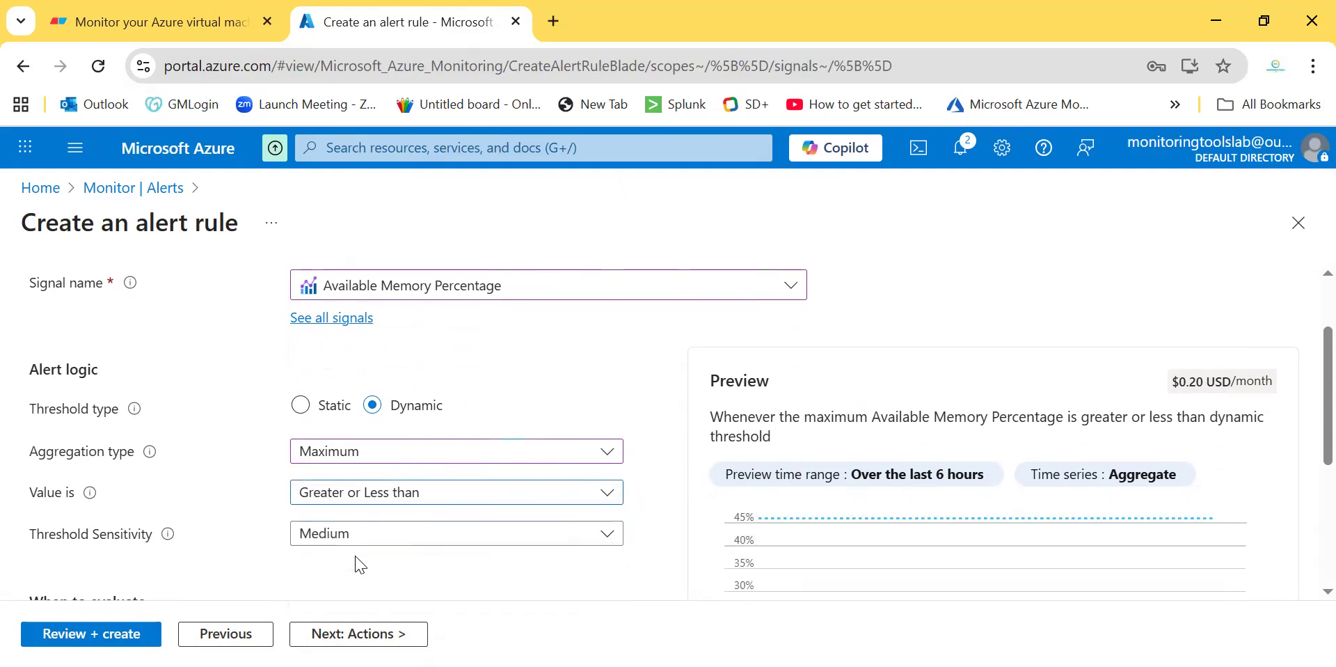
left_click(403, 541)
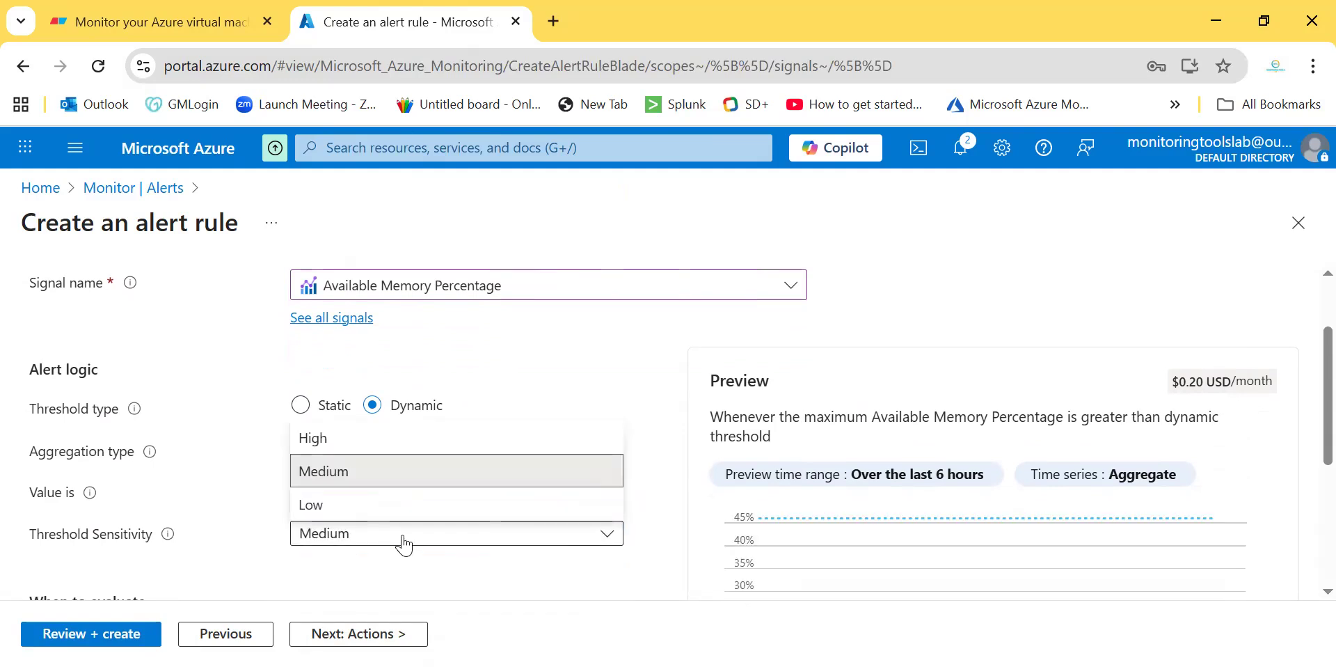
left_click(338, 475)
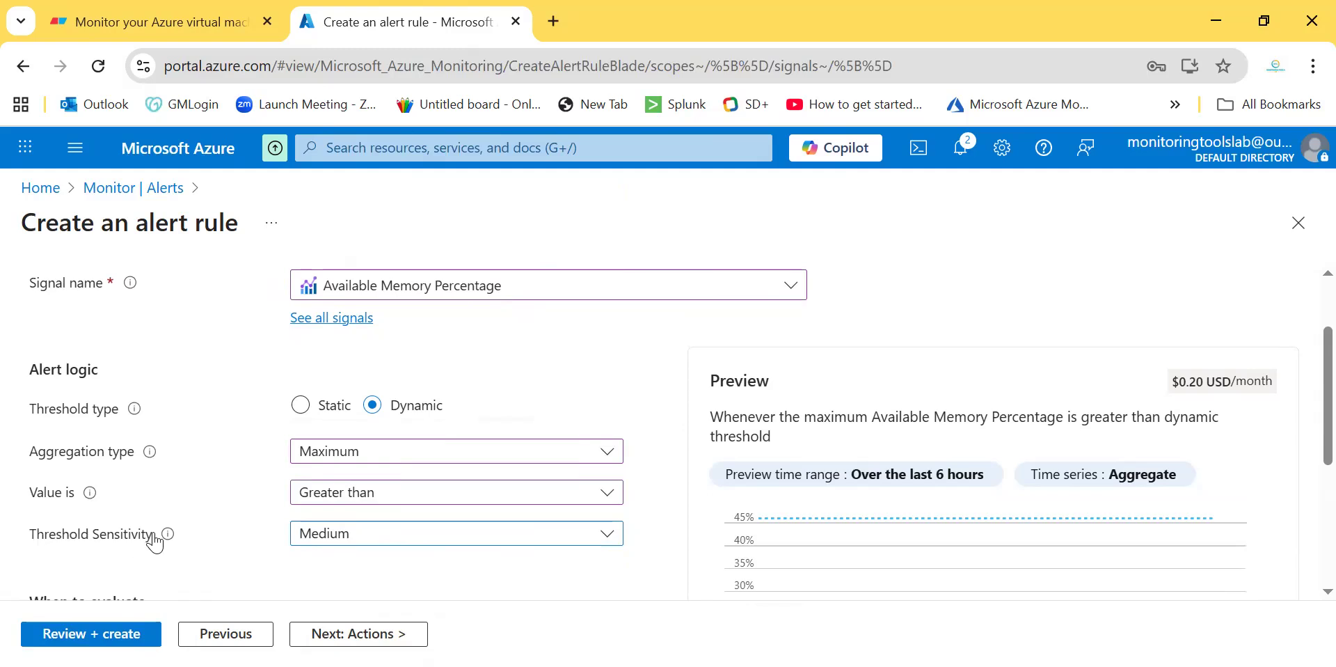
Step: Review the condition's preview chart, signal, alert logic, check frequency and lookback period
mouse_move(880, 554)
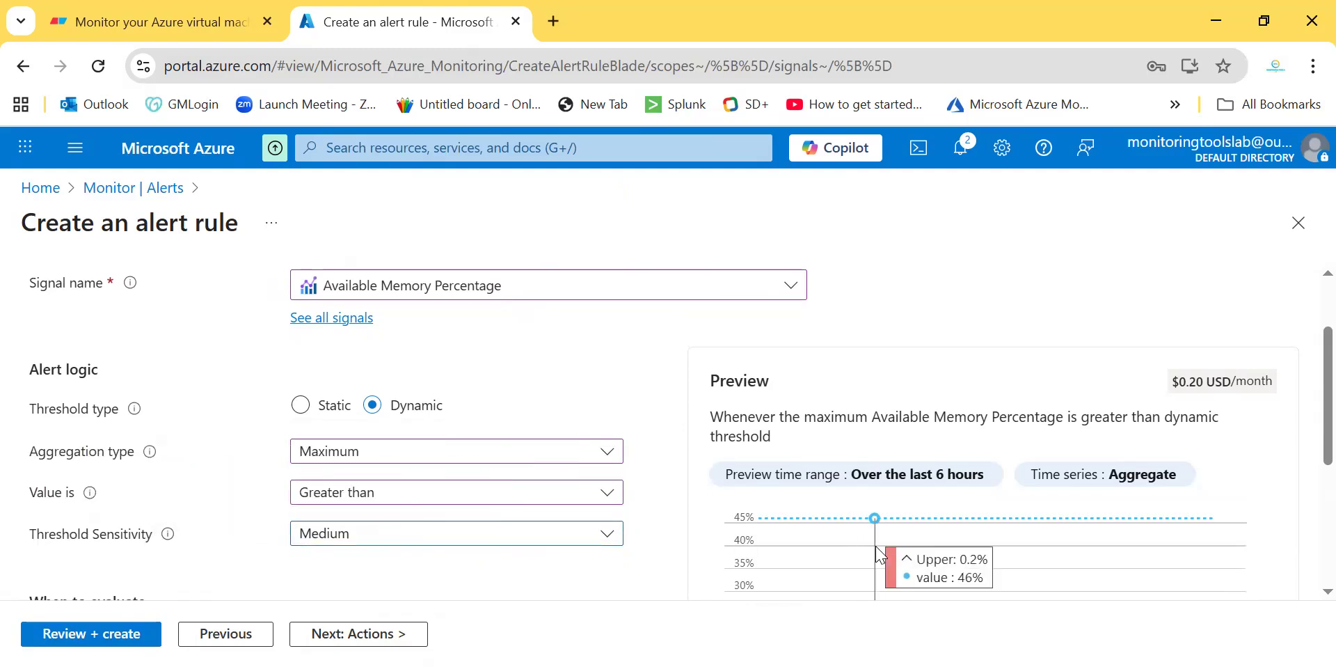
scroll(880, 555, "down", 3)
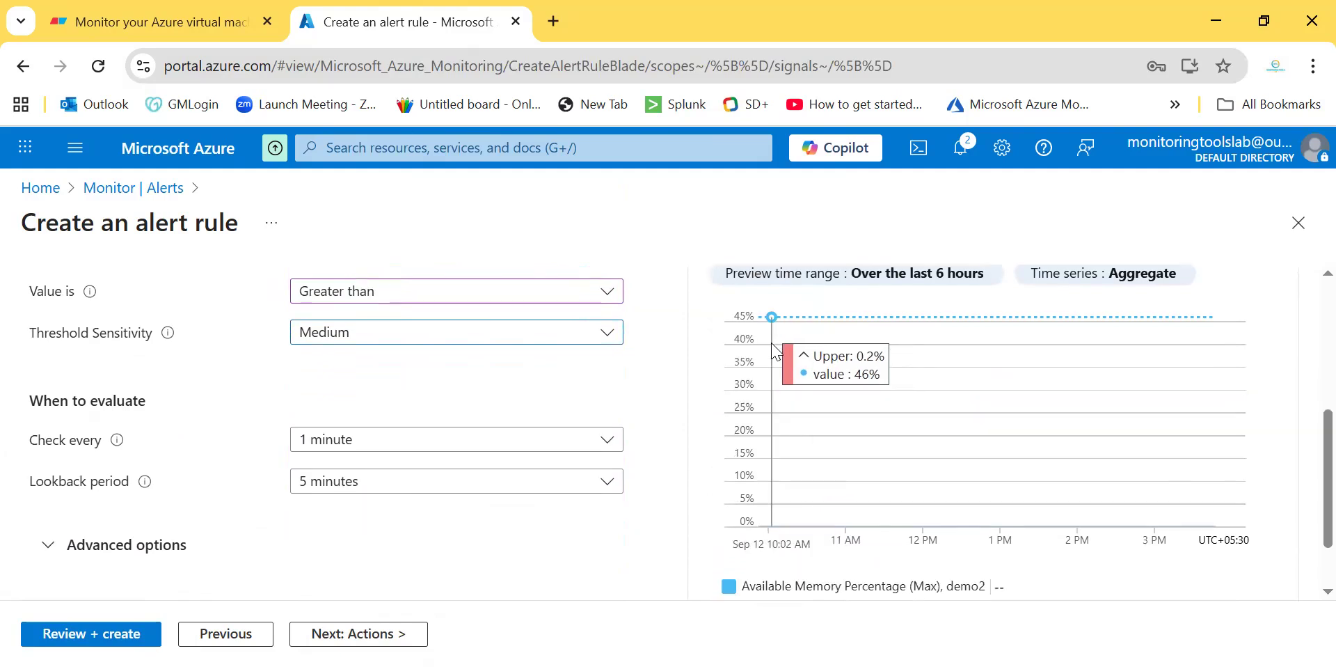
scroll(552, 401, "up", 3)
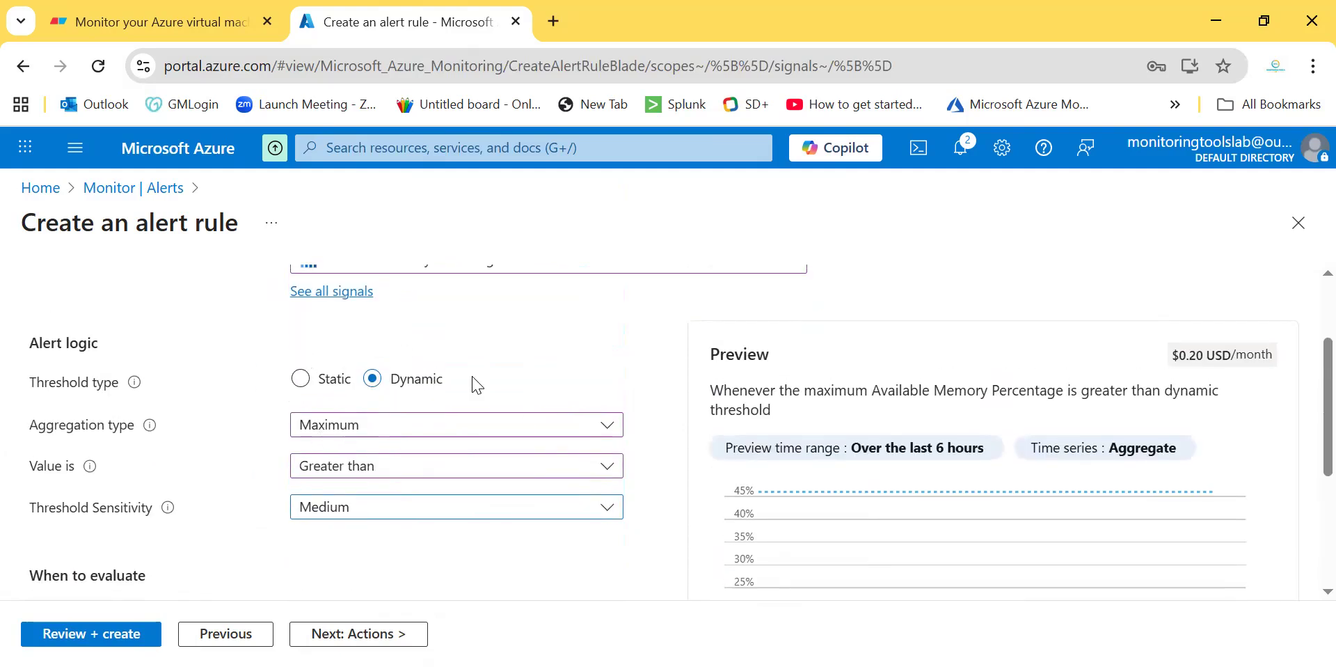
scroll(476, 385, "up", 2)
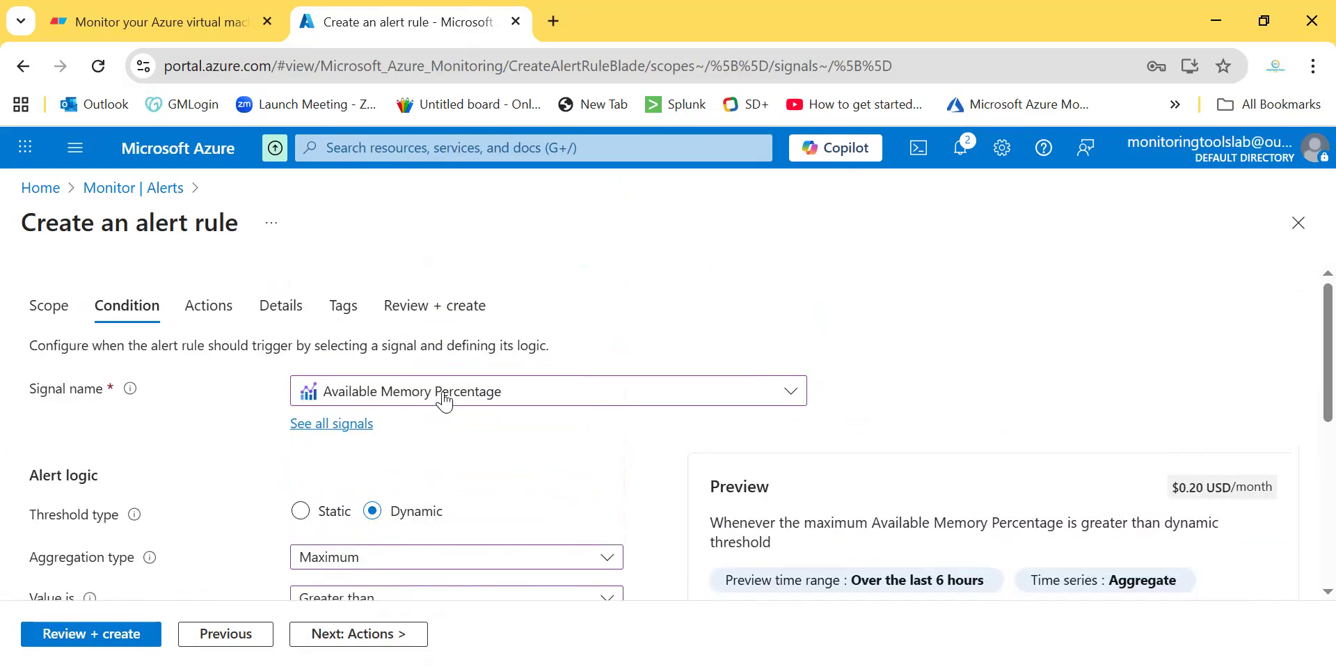
scroll(524, 561, "down", 2)
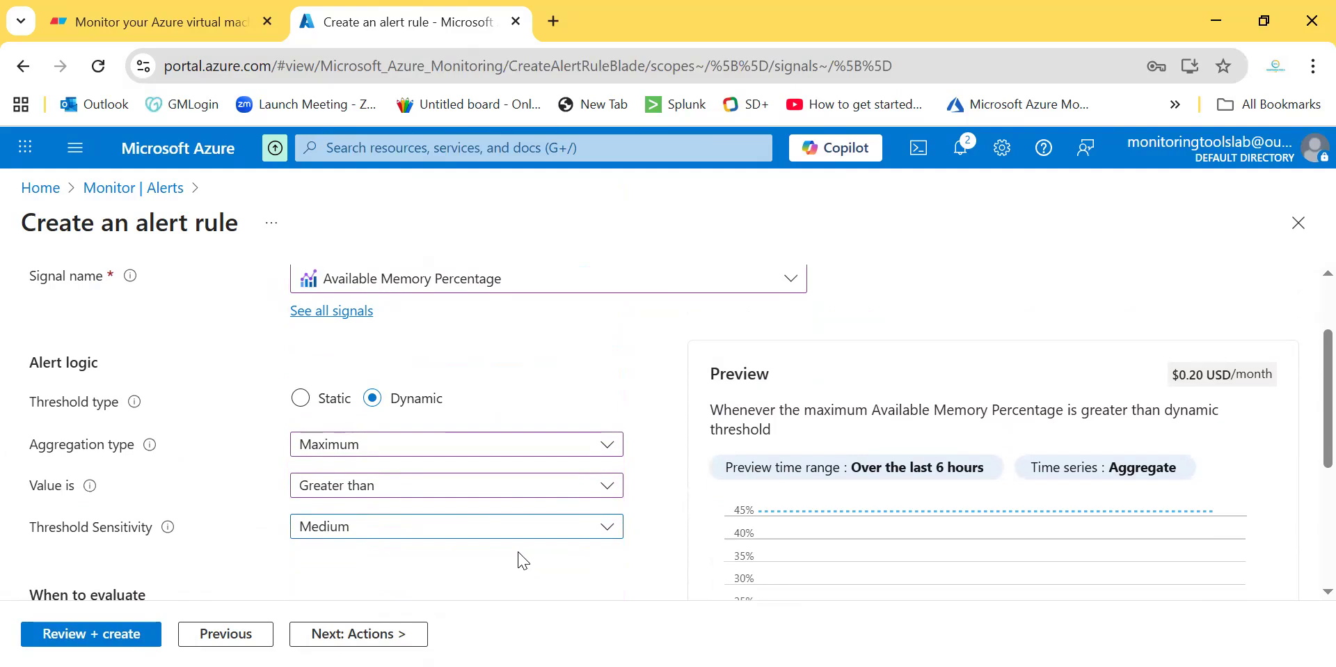
scroll(523, 561, "up", 2)
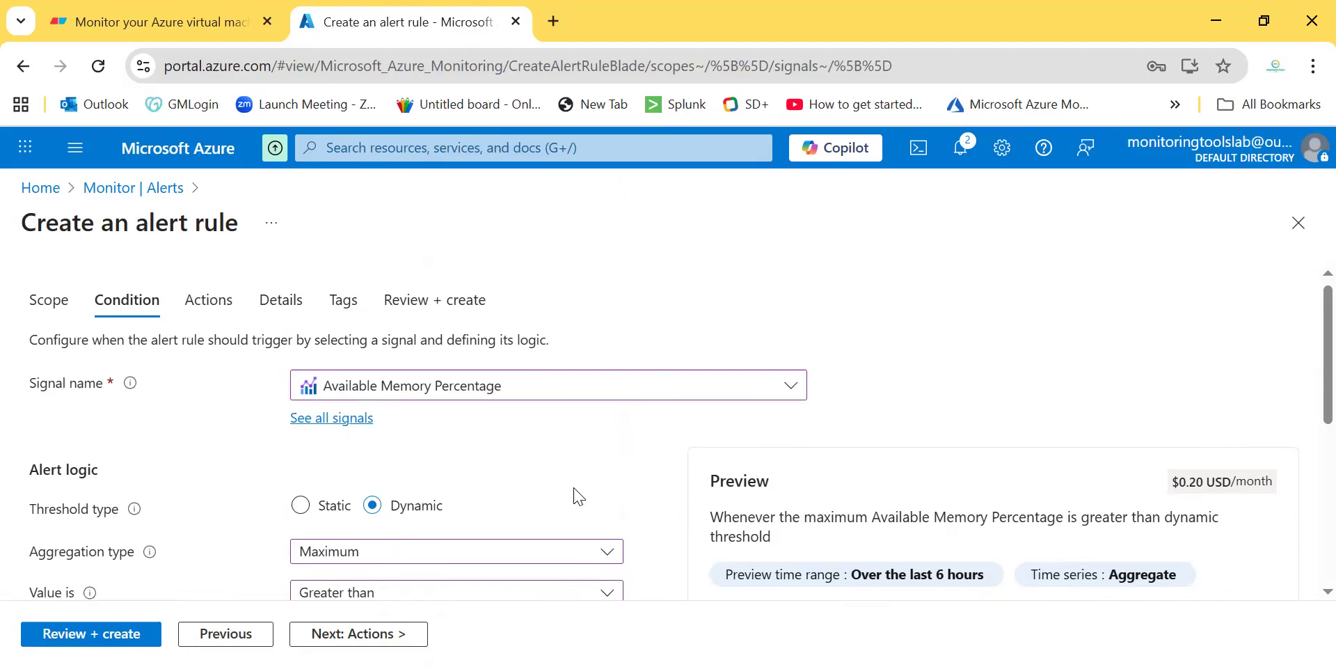
scroll(577, 495, "down", 2)
scroll(576, 494, "down", 3)
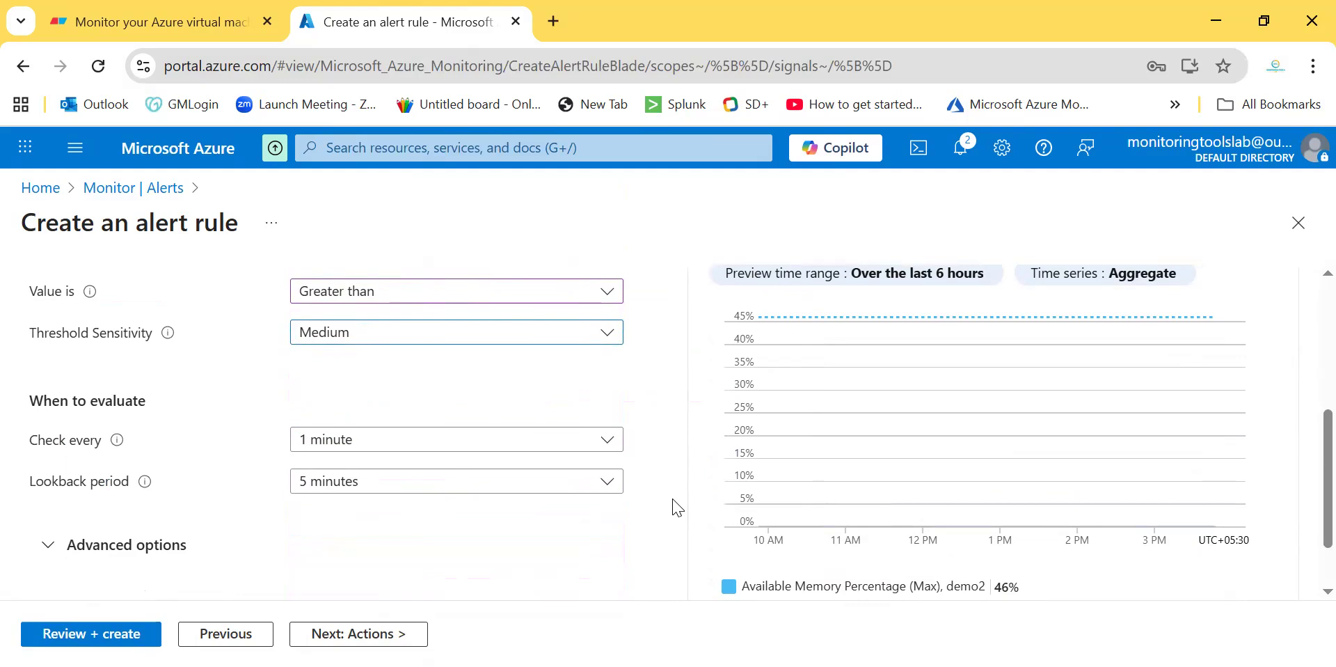
scroll(678, 508, "up", 3)
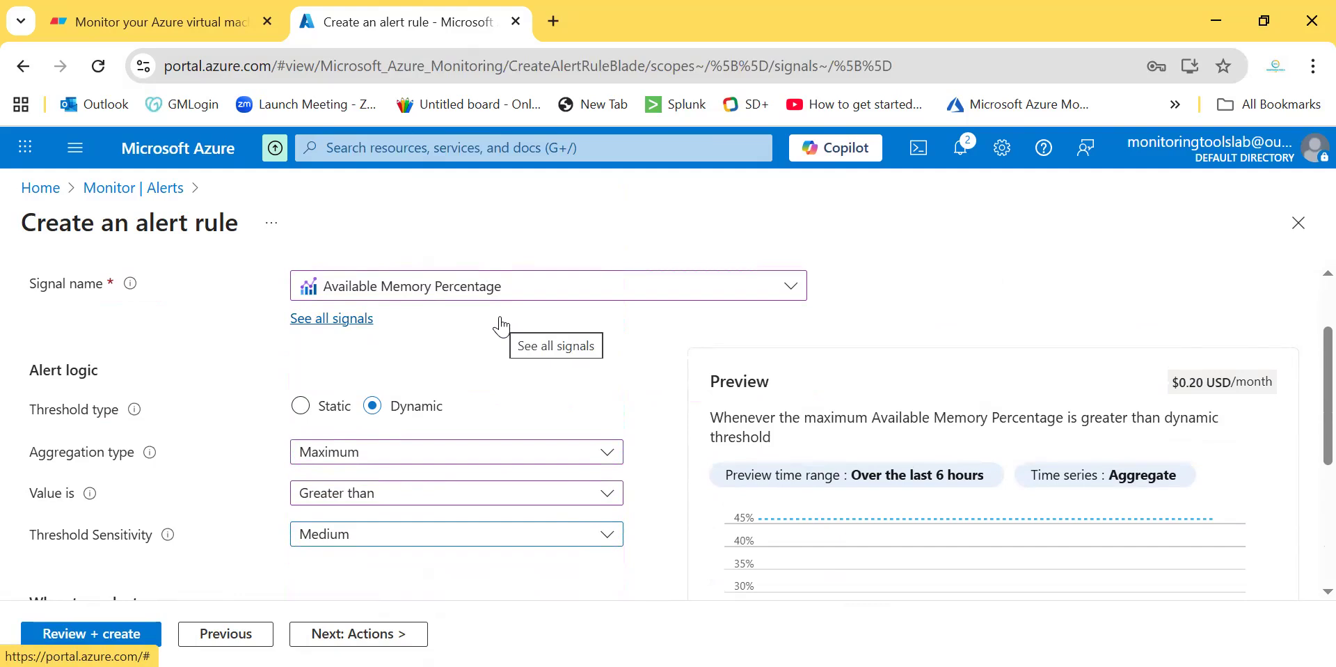
scroll(640, 406, "down", 1)
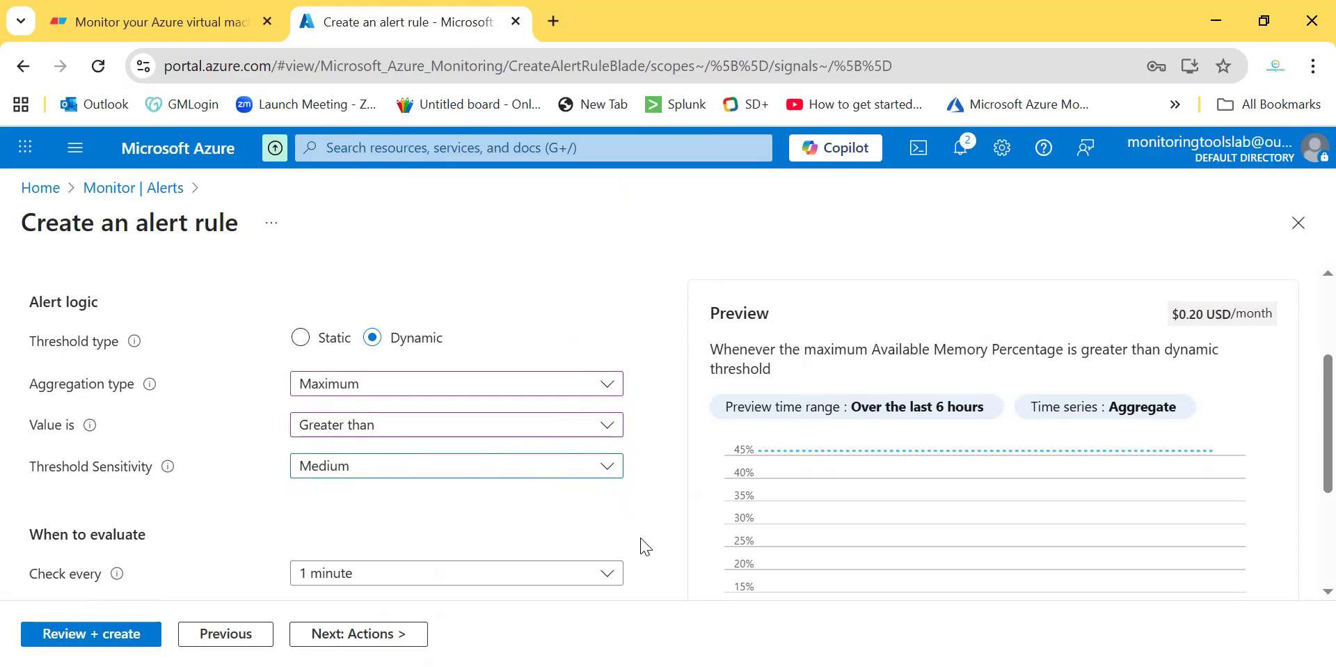
scroll(642, 546, "up", 2)
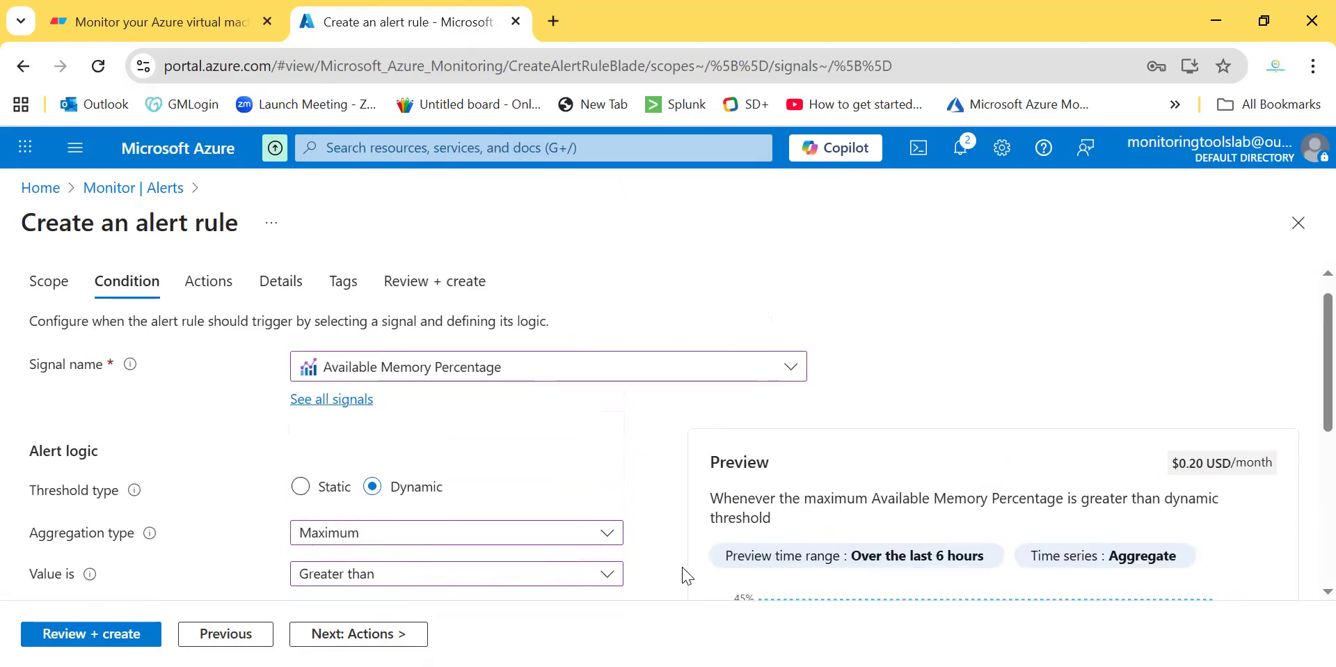
Step: Switch the condition's threshold type back to Static and review its threshold and evaluation settings
scroll(688, 576, "down", 2)
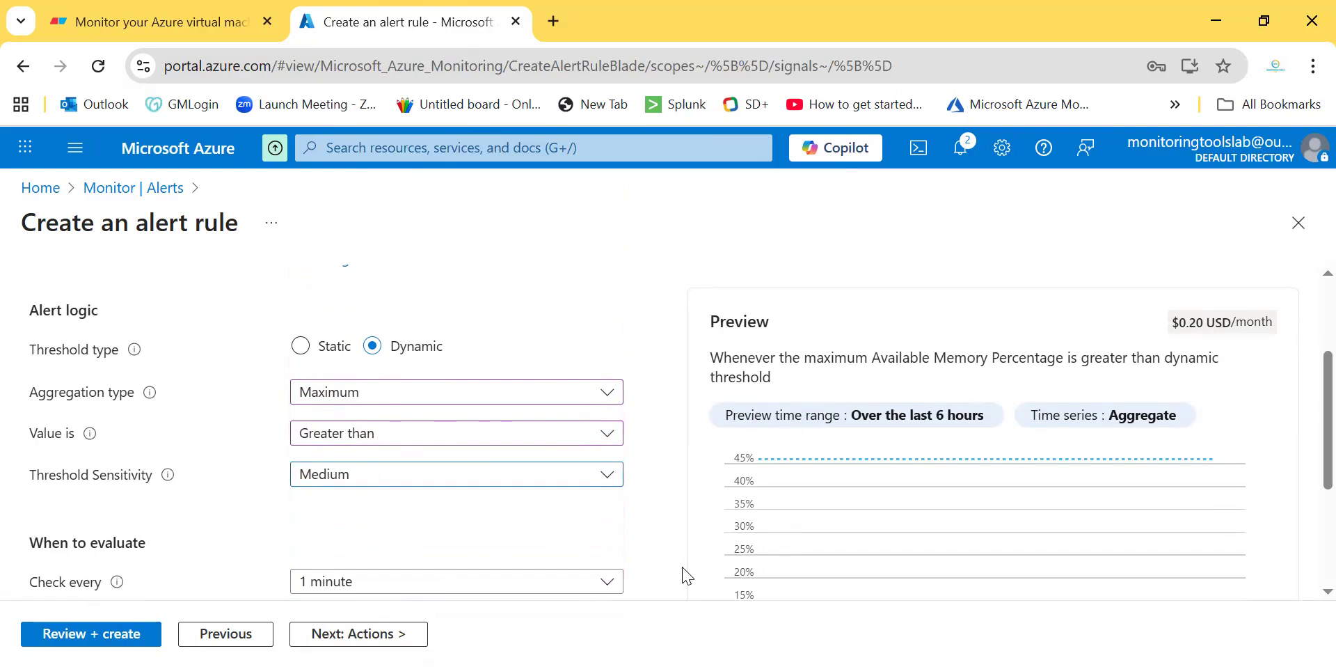
left_click(333, 357)
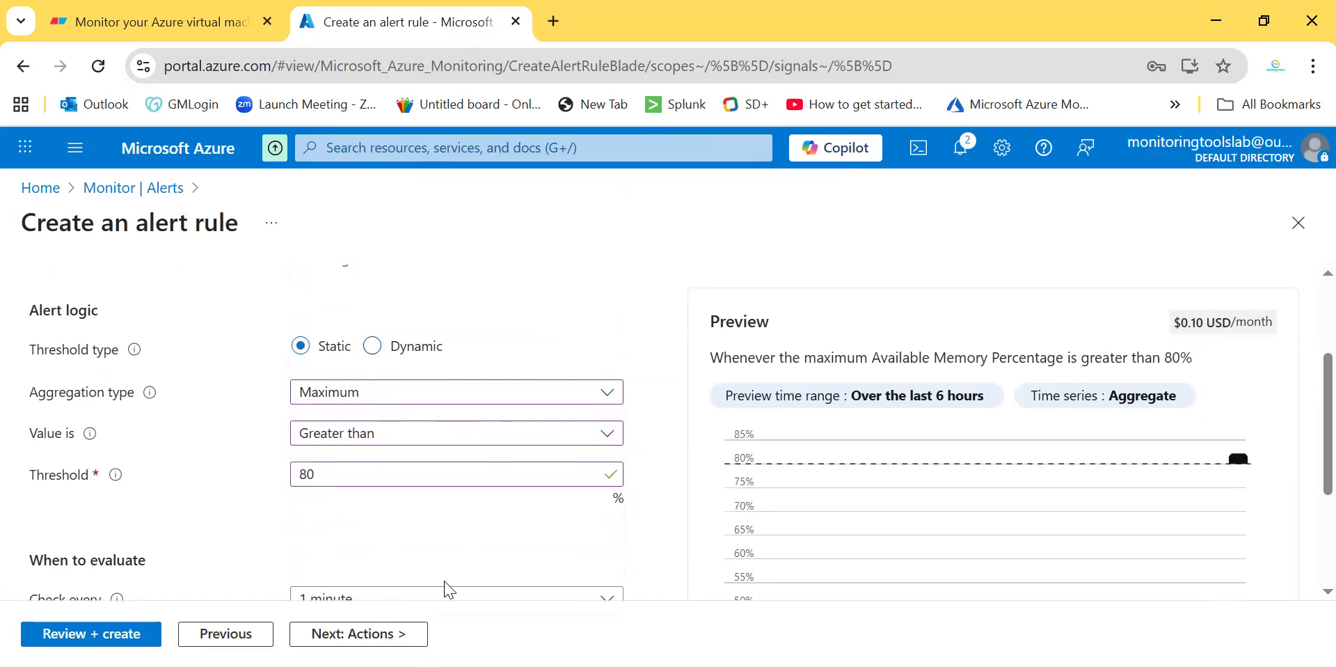
scroll(449, 588, "down", 3)
scroll(283, 493, "up", 2)
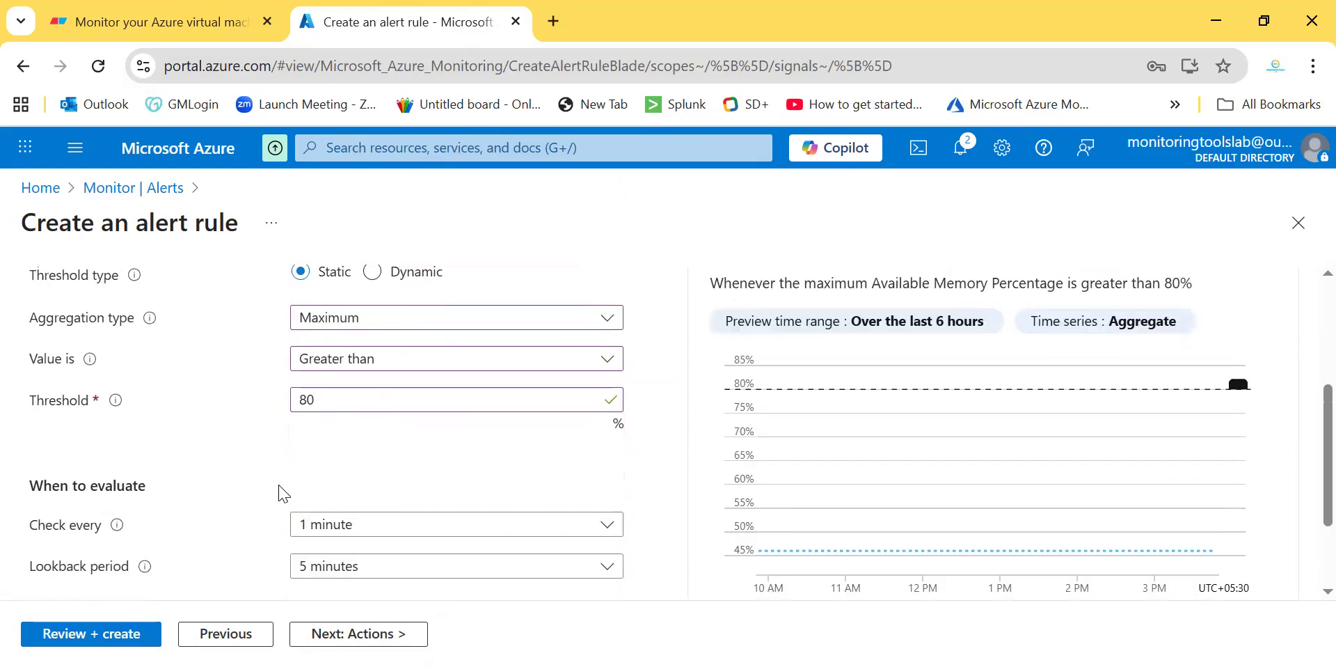
scroll(282, 494, "down", 2)
double_click(76, 359)
scroll(239, 387, "up", 2)
Step: Switch the threshold type to Dynamic to compare its logic and evaluation settings, and return it to Static
left_click(393, 305)
scroll(262, 508, "down", 3)
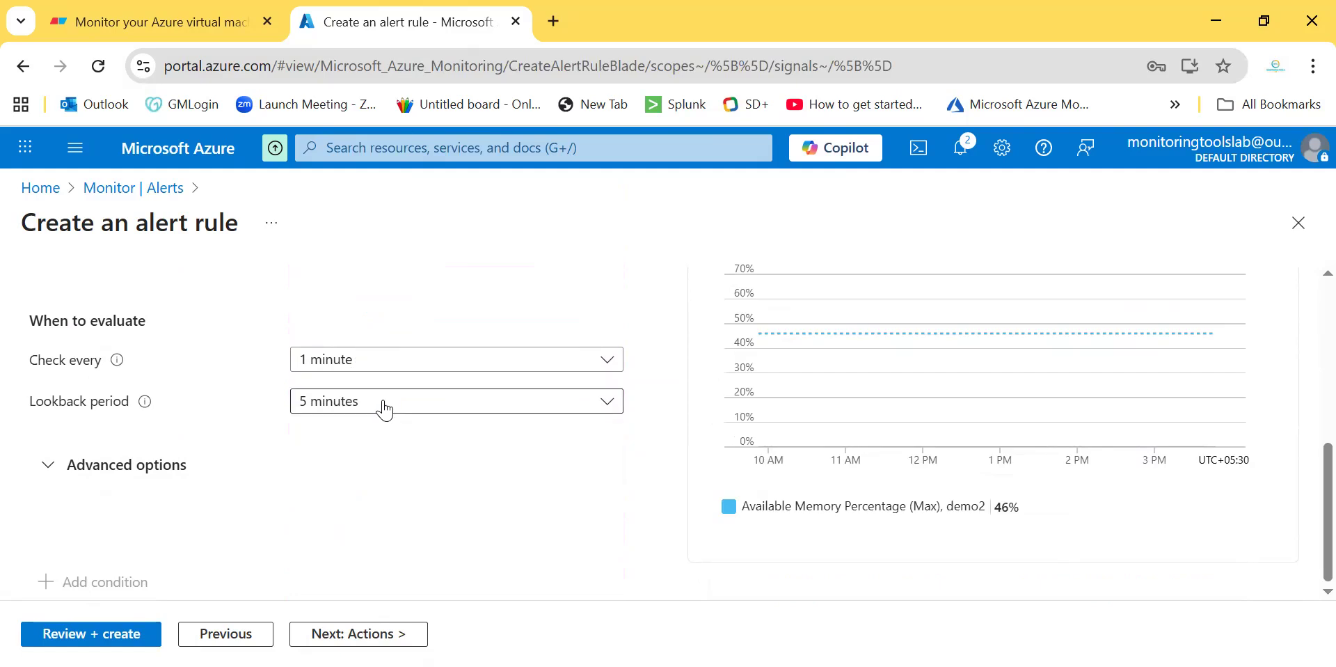
scroll(384, 411, "up", 4)
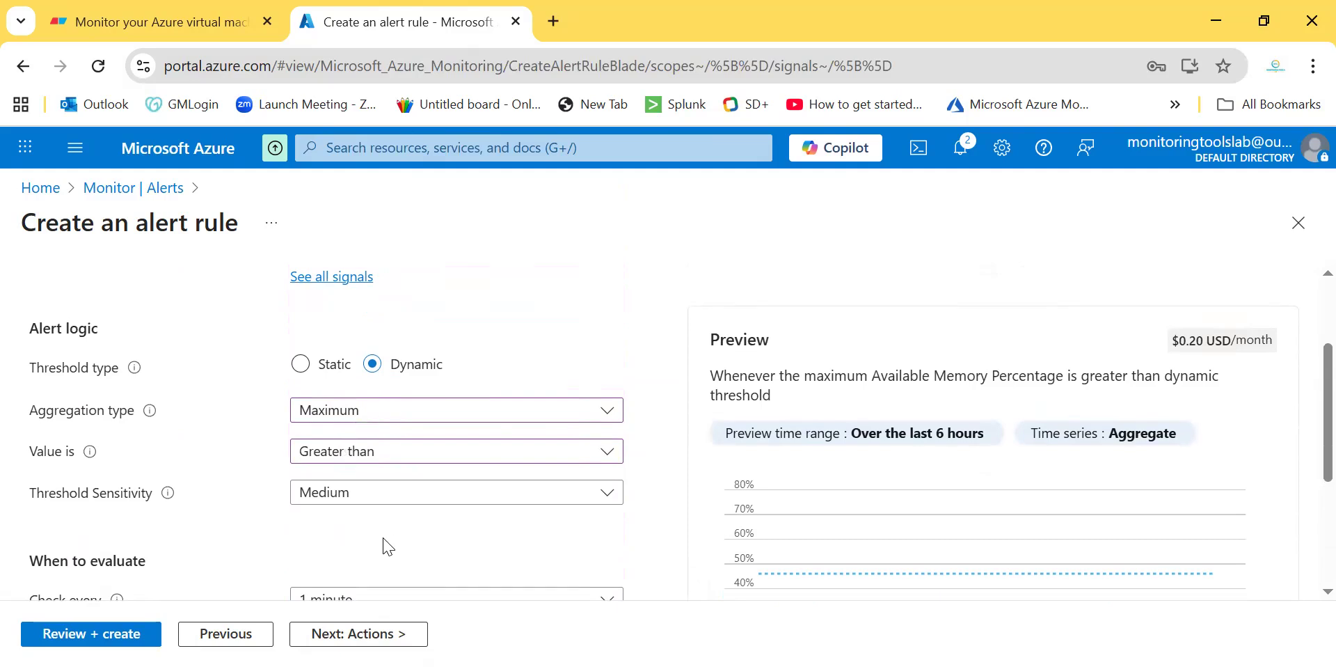
scroll(385, 546, "down", 3)
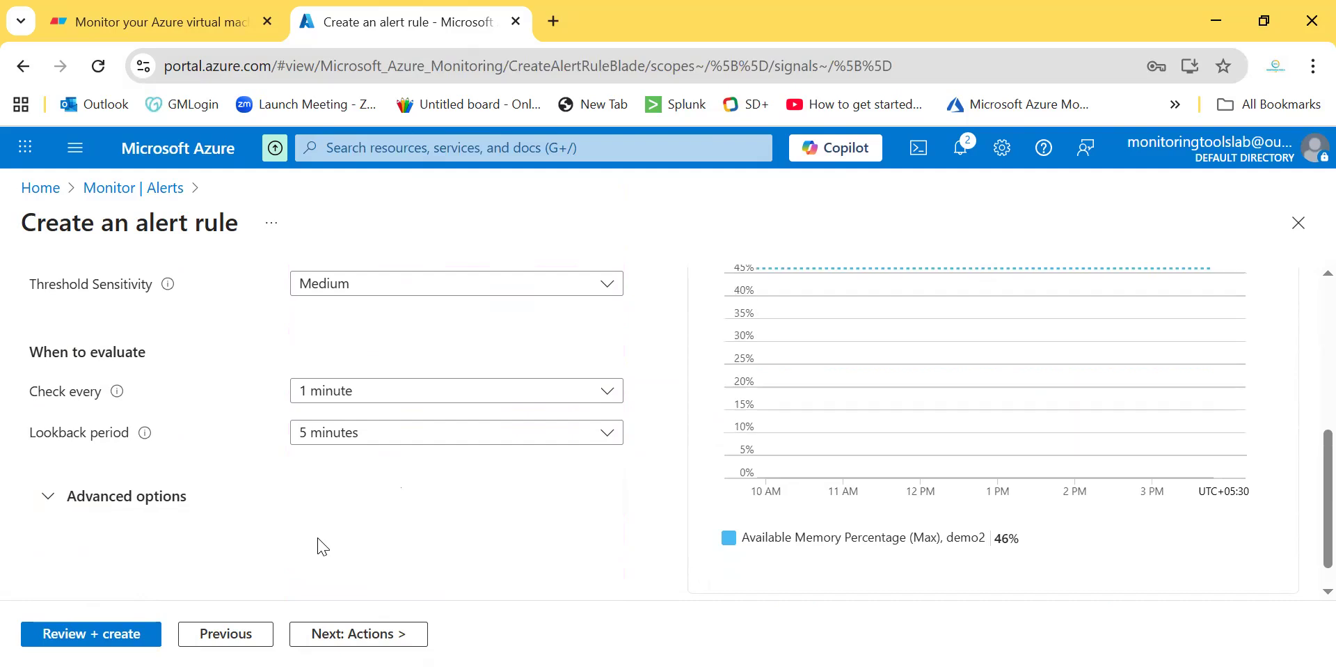
scroll(322, 546, "up", 3)
left_click(300, 358)
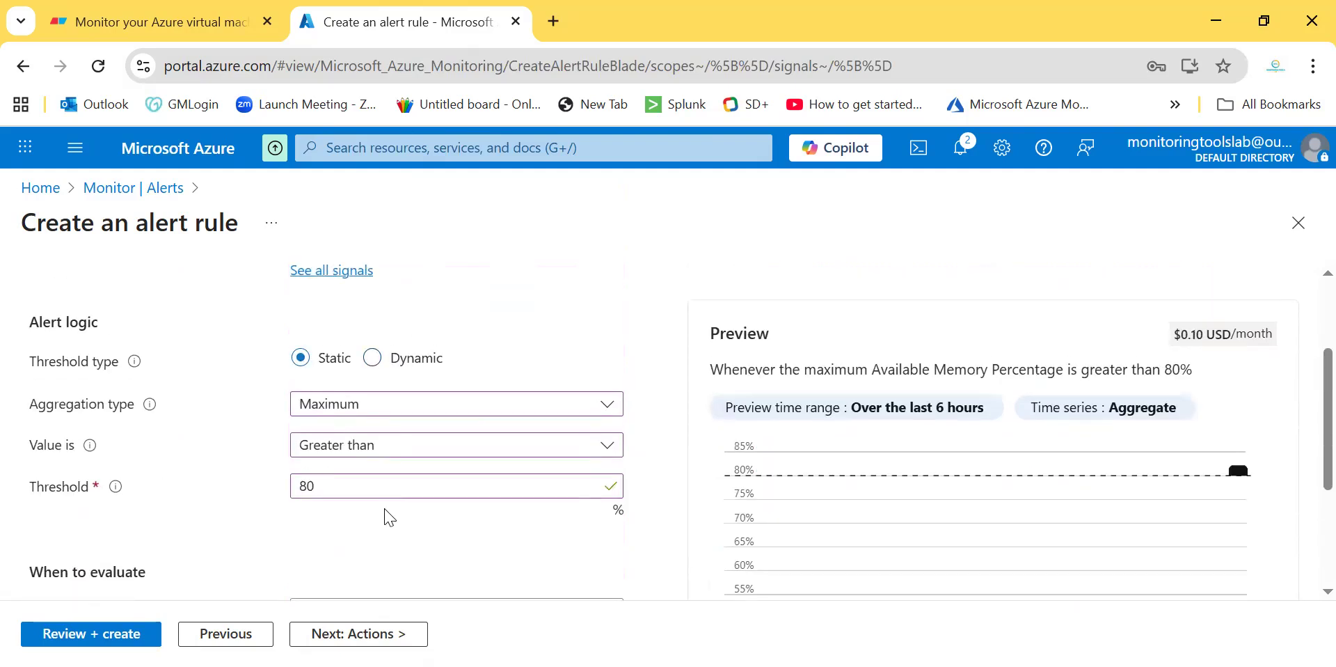
Step: Keep the 80% static threshold and proceed through Actions to the rule's Details without configuring quick actions
scroll(390, 517, "down", 2)
left_click(361, 382)
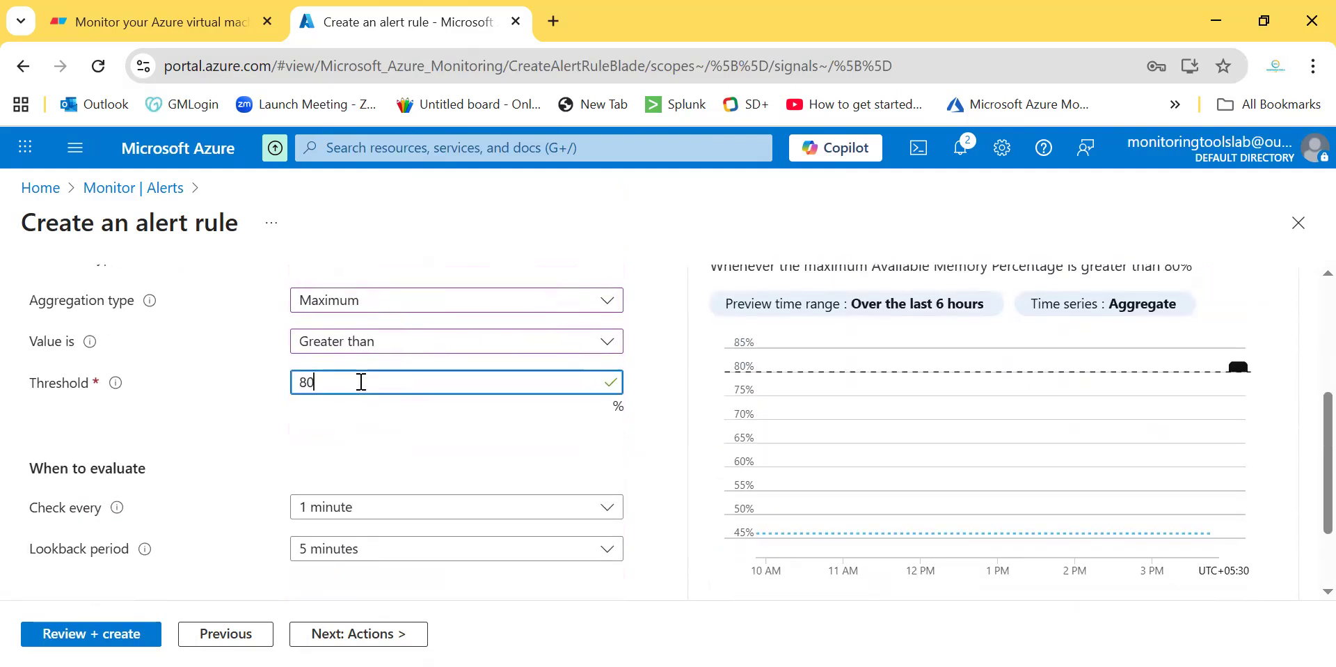
scroll(358, 487, "down", 2)
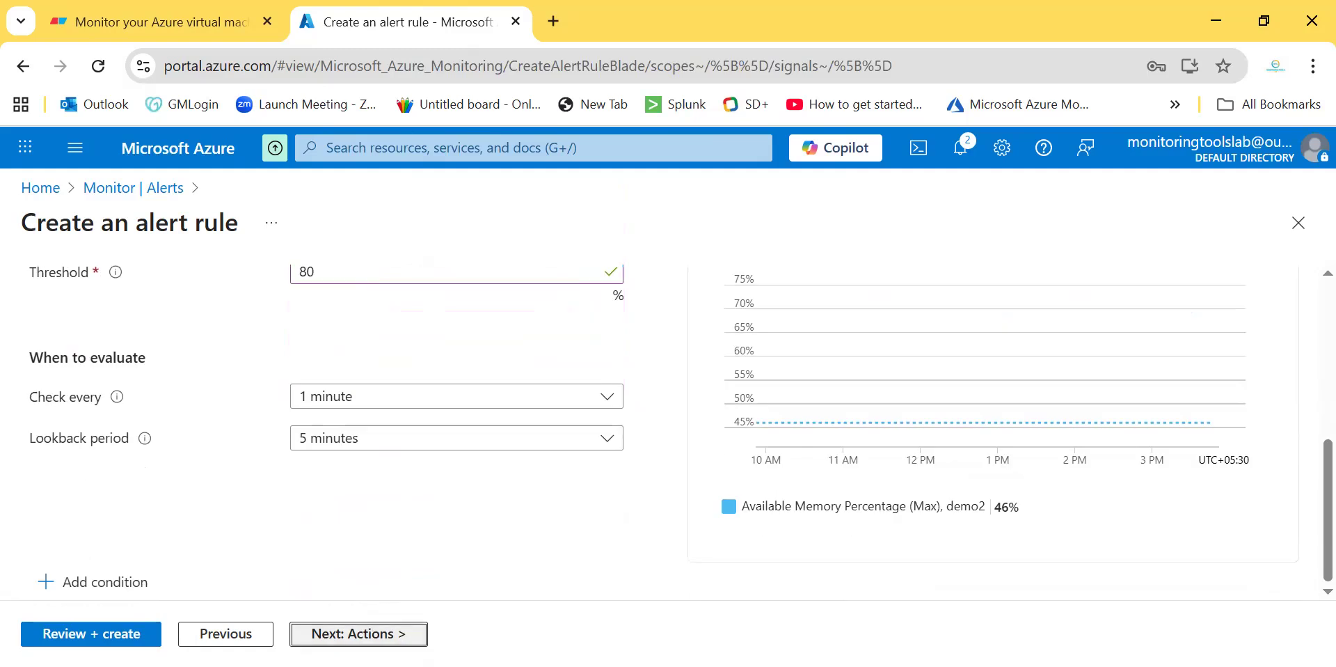
left_click(358, 634)
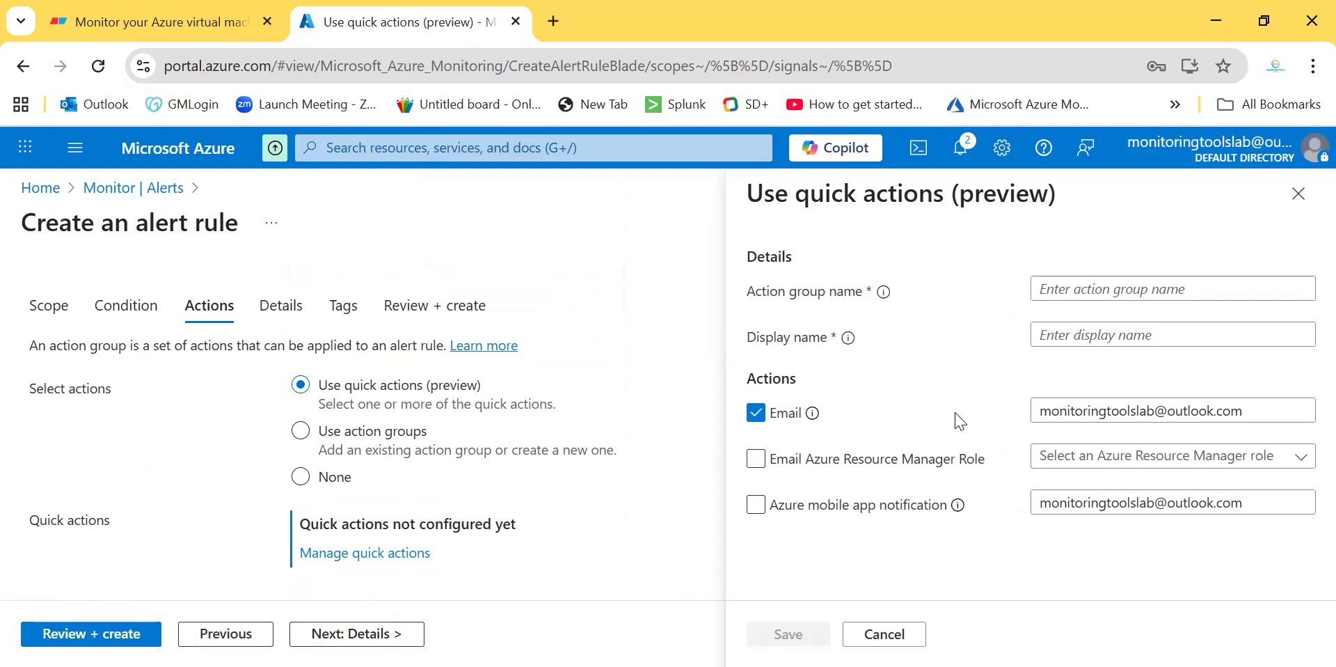
scroll(636, 505, "down", 1)
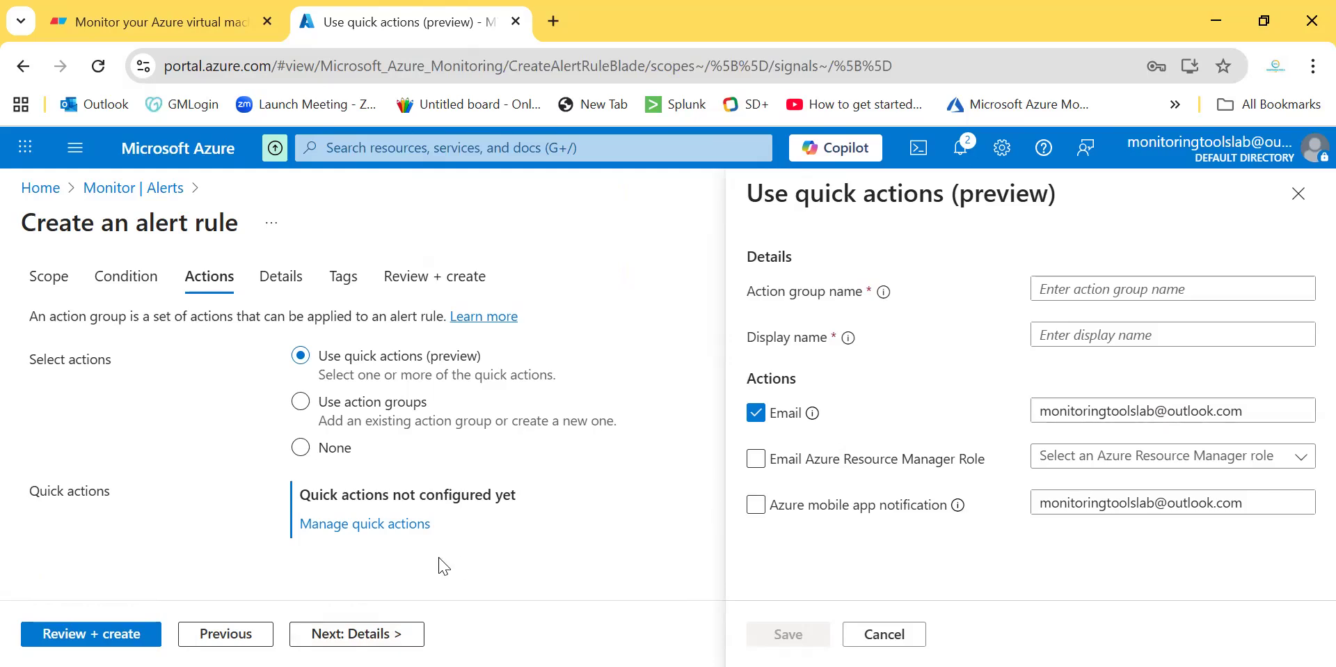
left_click(357, 633)
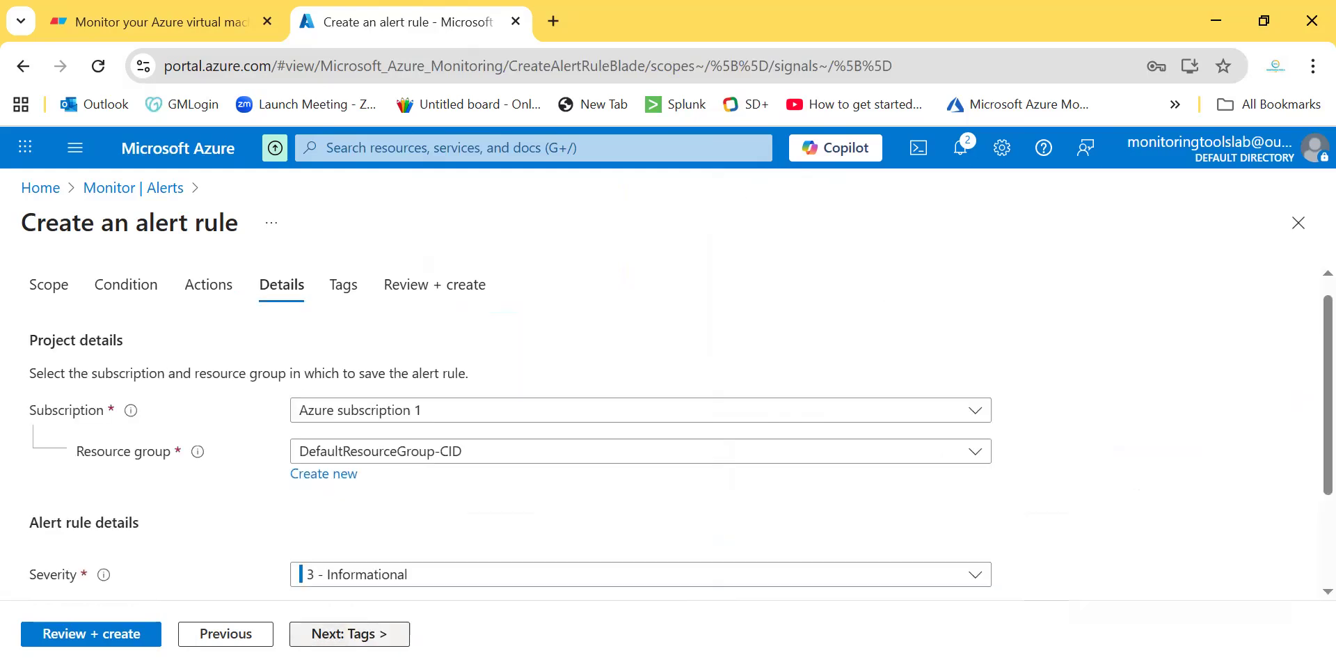
Step: Keep the severity at 3 - Informational and name the alert rule "Demo2 test alert", leaving the description empty
scroll(445, 519, "down", 2)
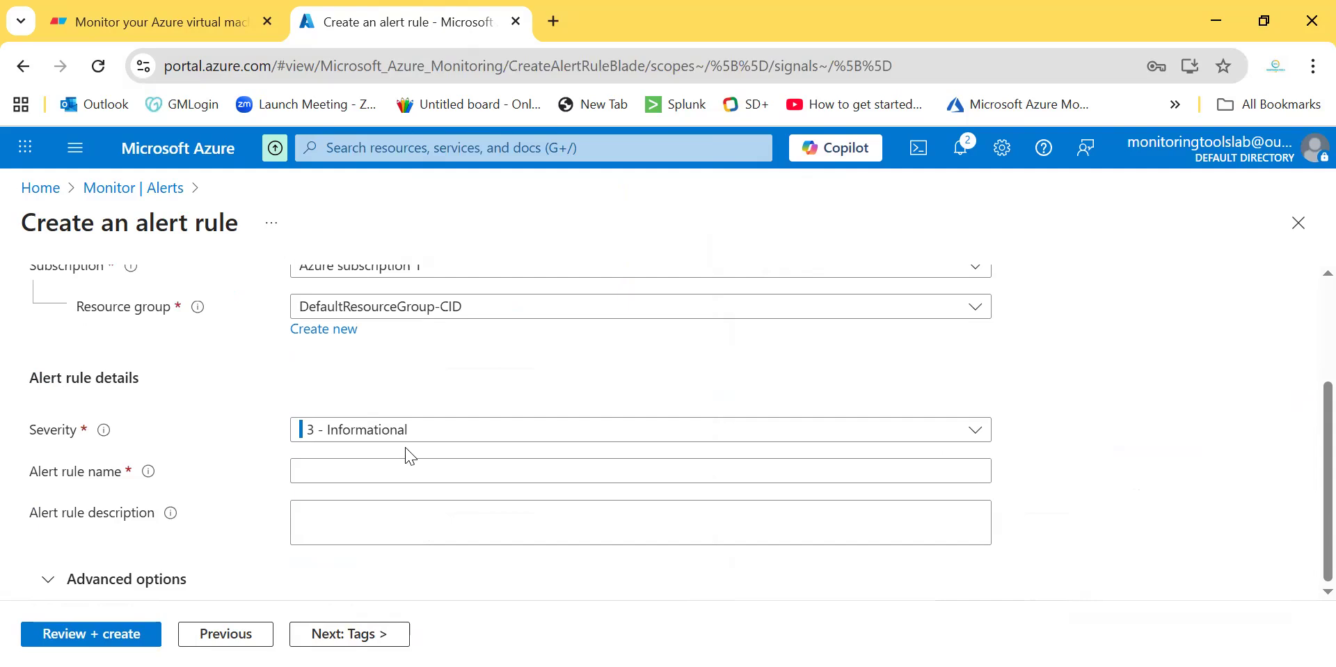
left_click(431, 440)
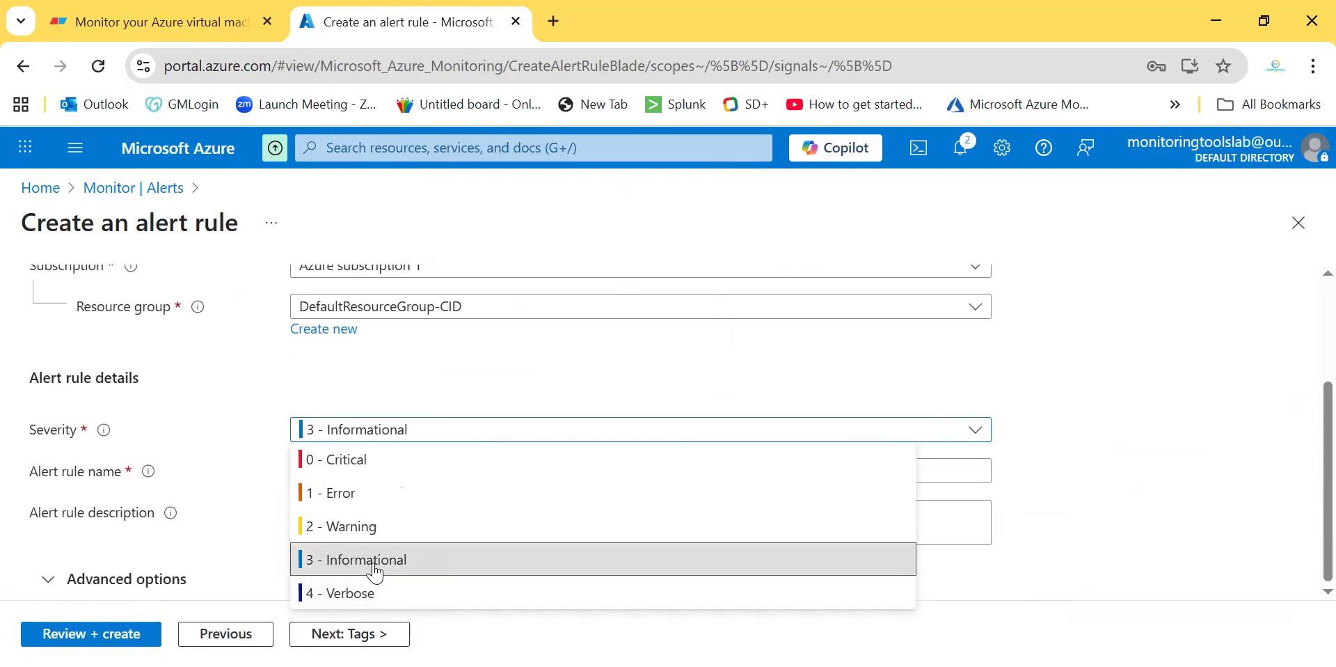
left_click(384, 393)
left_click(382, 472)
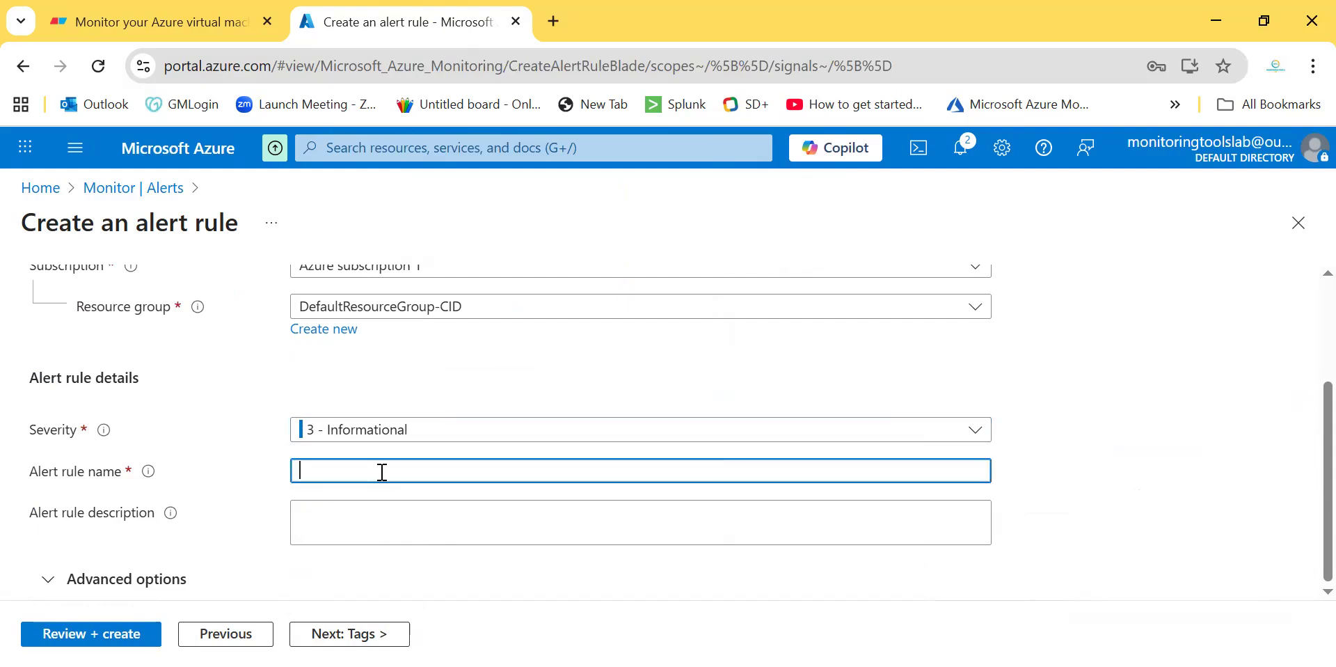
type("Demo2 test alert")
left_click(378, 506)
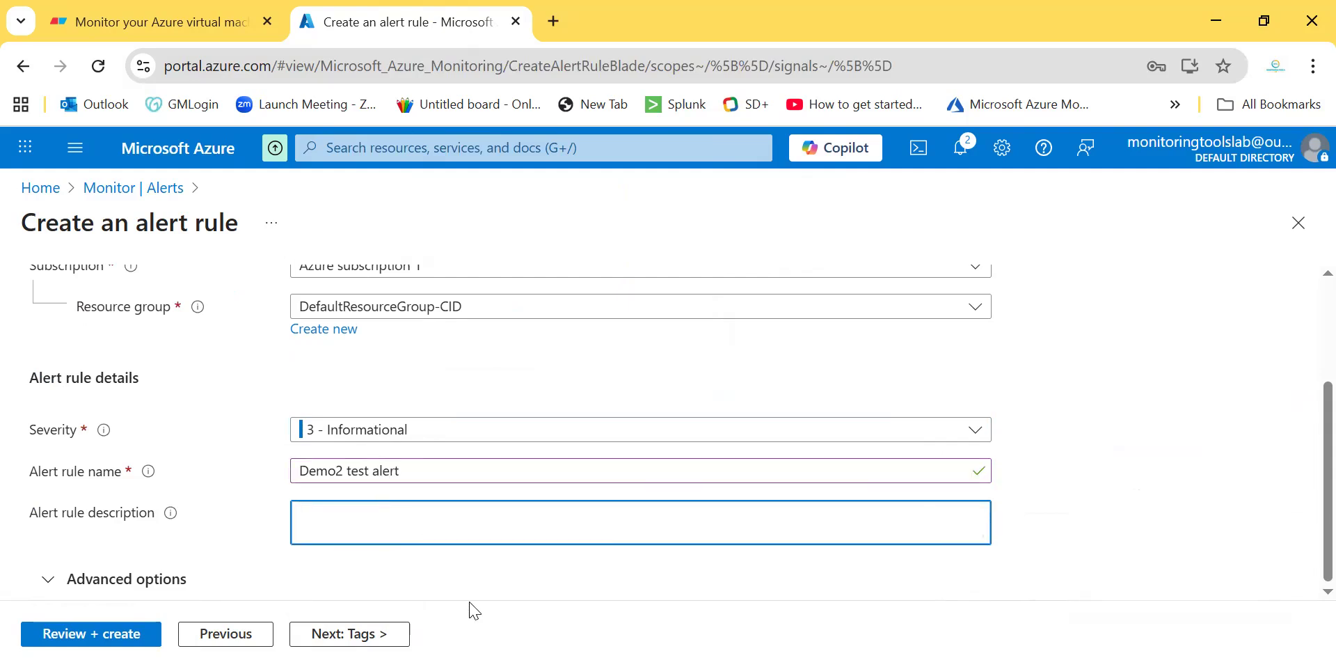
Step: Expand the rule's advanced options, leave them unchanged, and proceed past Tags to Review + create without adding tags
left_click(167, 592)
scroll(396, 512, "down", 5)
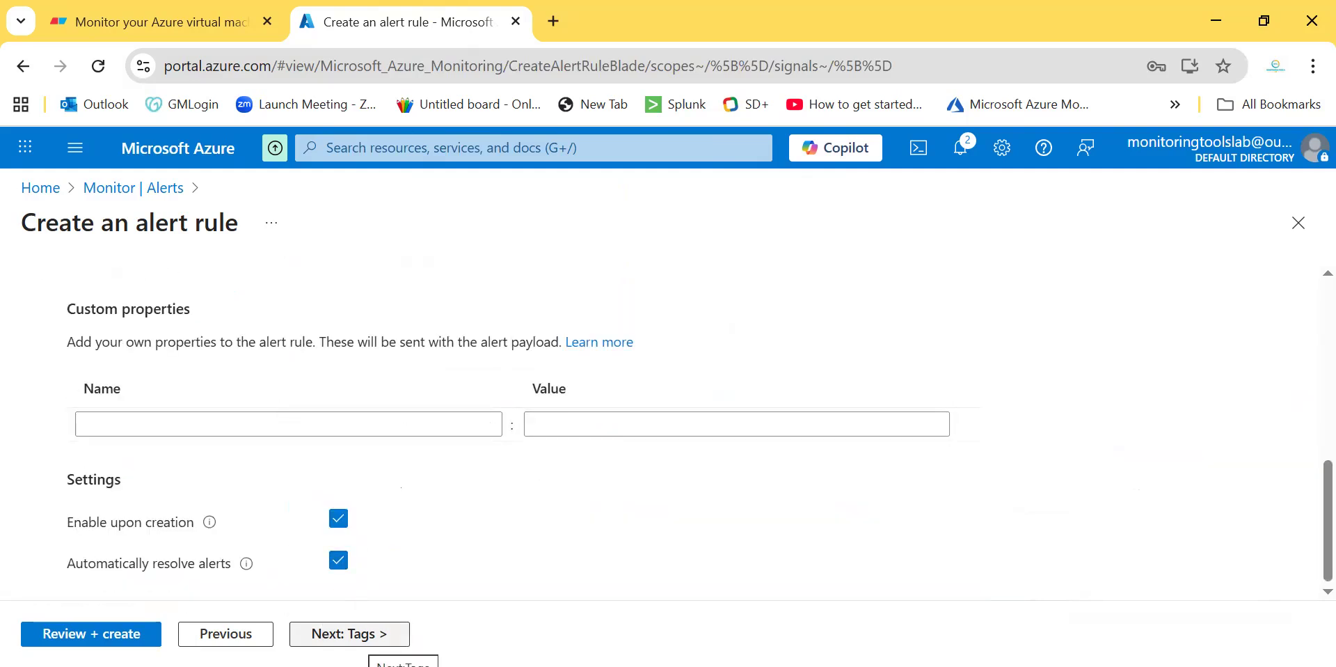
left_click(390, 635)
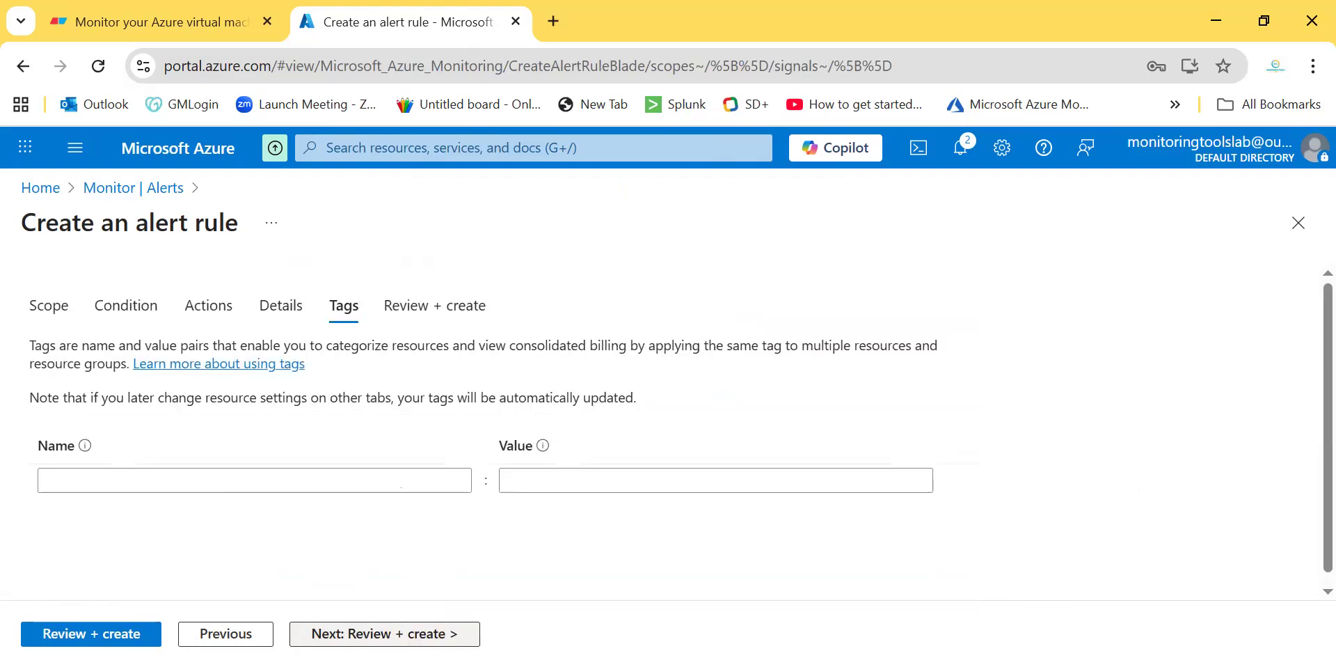
left_click(312, 630)
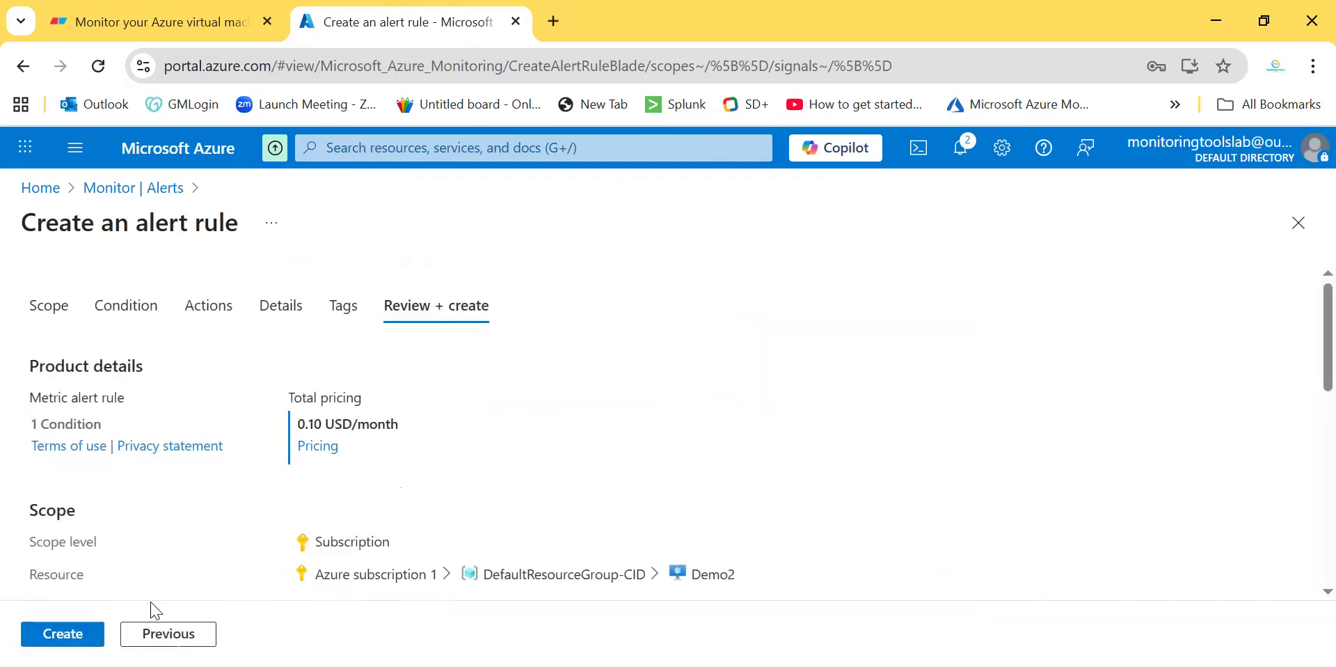
Step: Review the rule's total pricing and scope summary, and create the alert rule
mouse_move(306, 445)
left_mouse_down()
mouse_move(376, 425)
mouse_move(297, 432)
left_mouse_up()
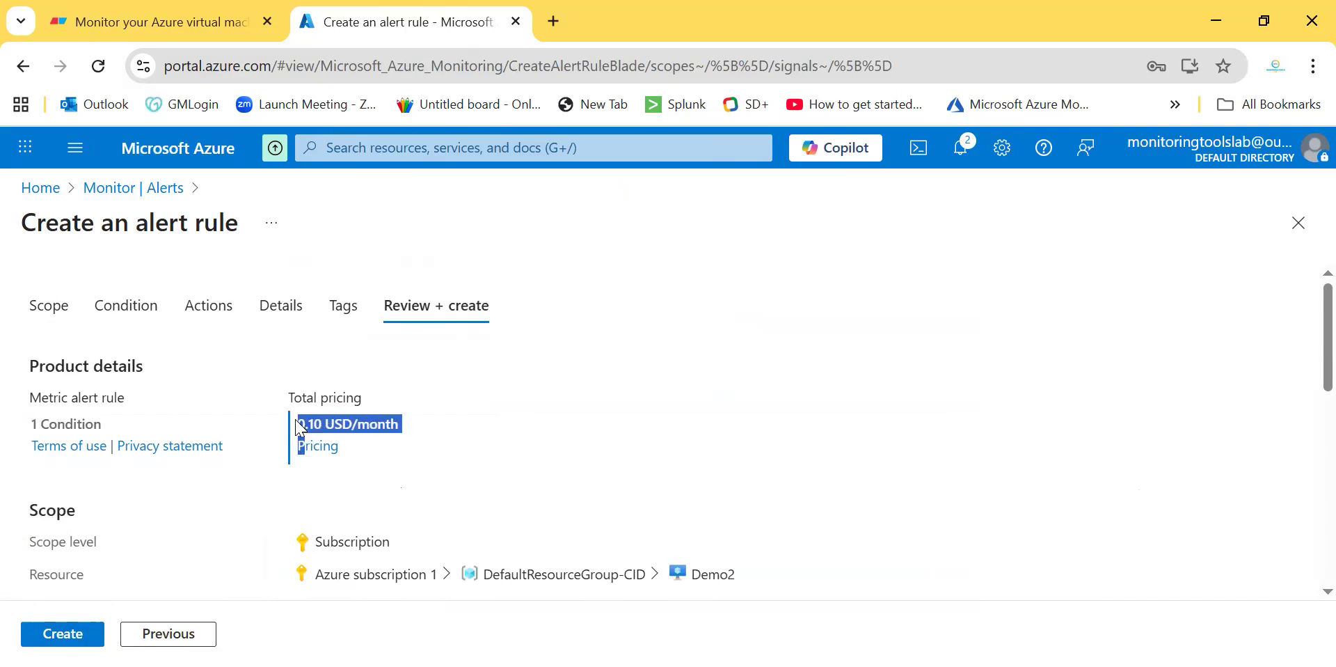
left_click(354, 421)
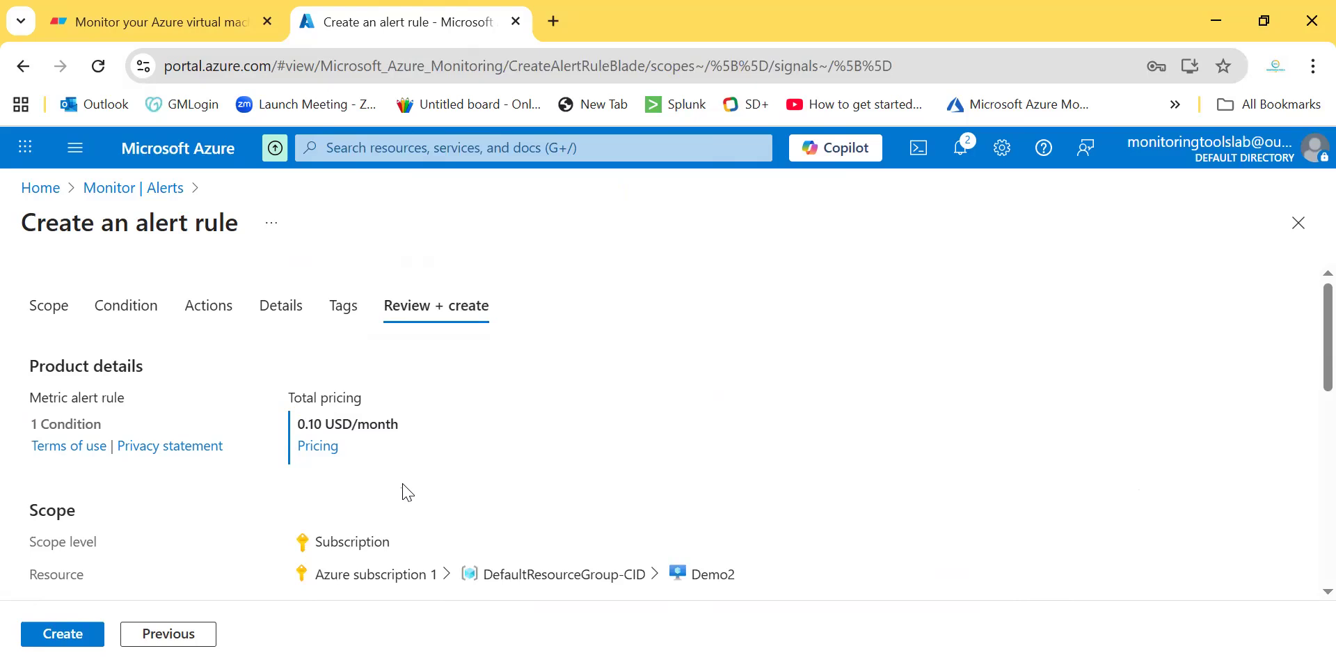
scroll(407, 492, "down", 5)
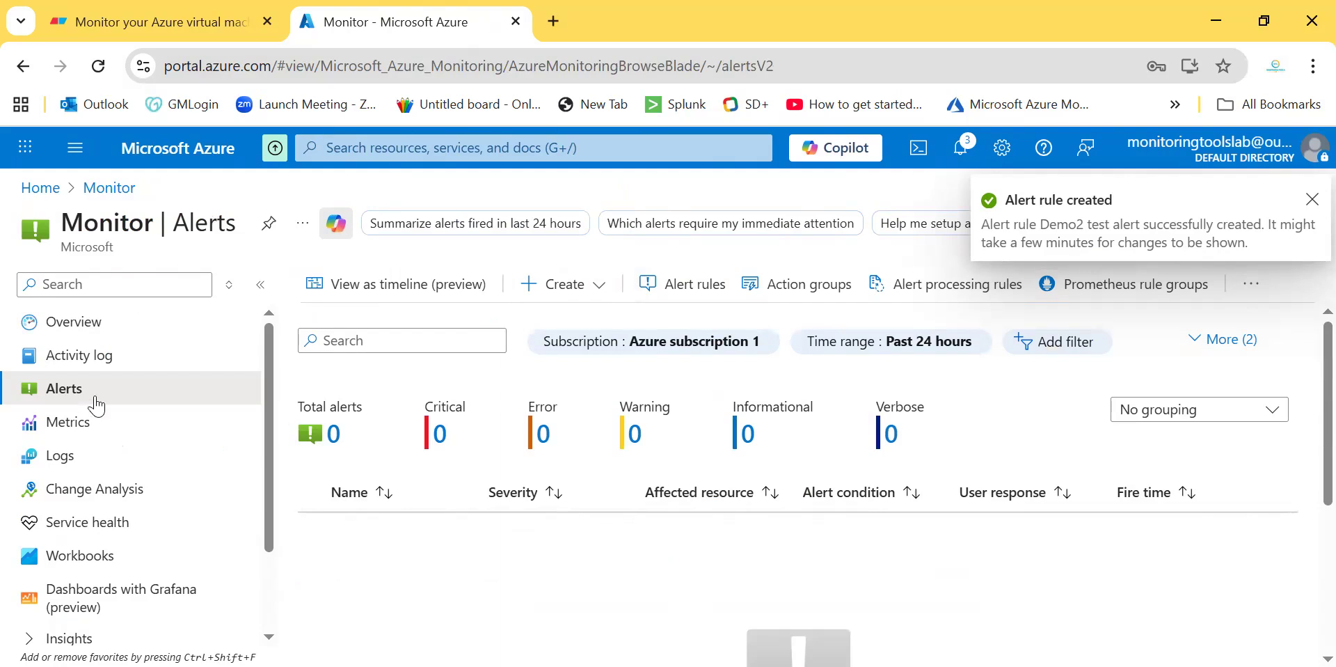
Step: Open the list of alert rules in Monitor and locate the Demo2 test alert rule
left_click(698, 285)
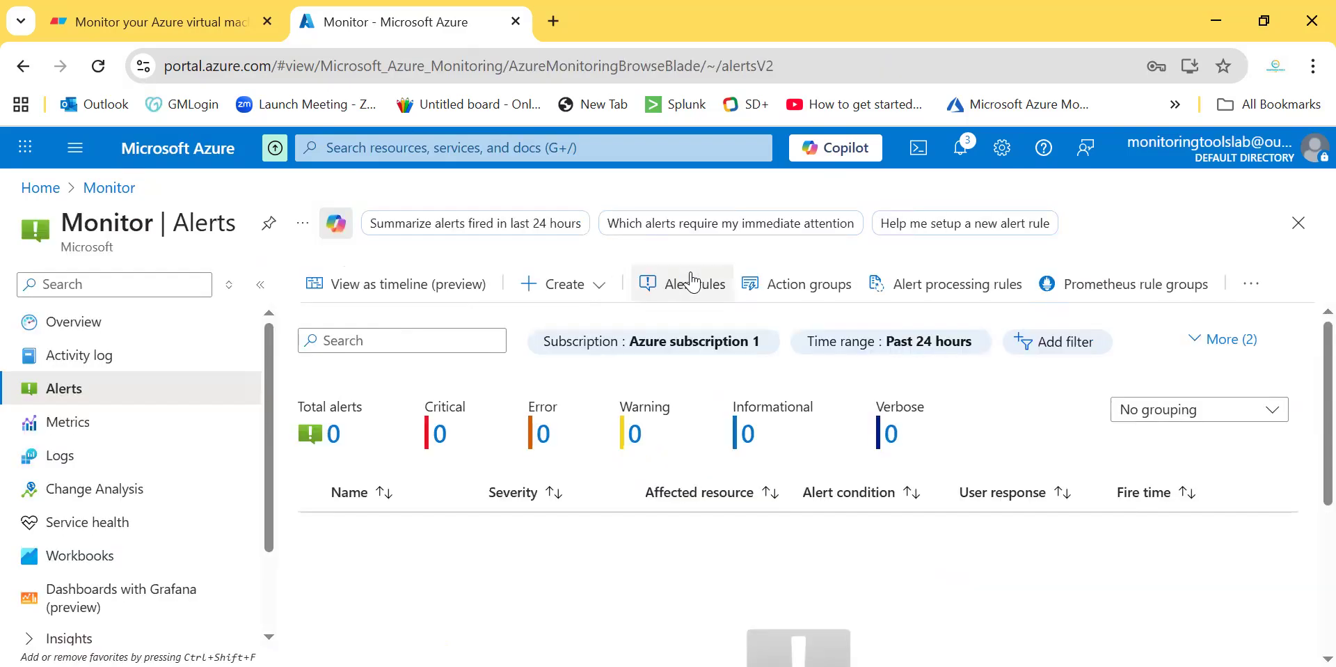
left_click(680, 283)
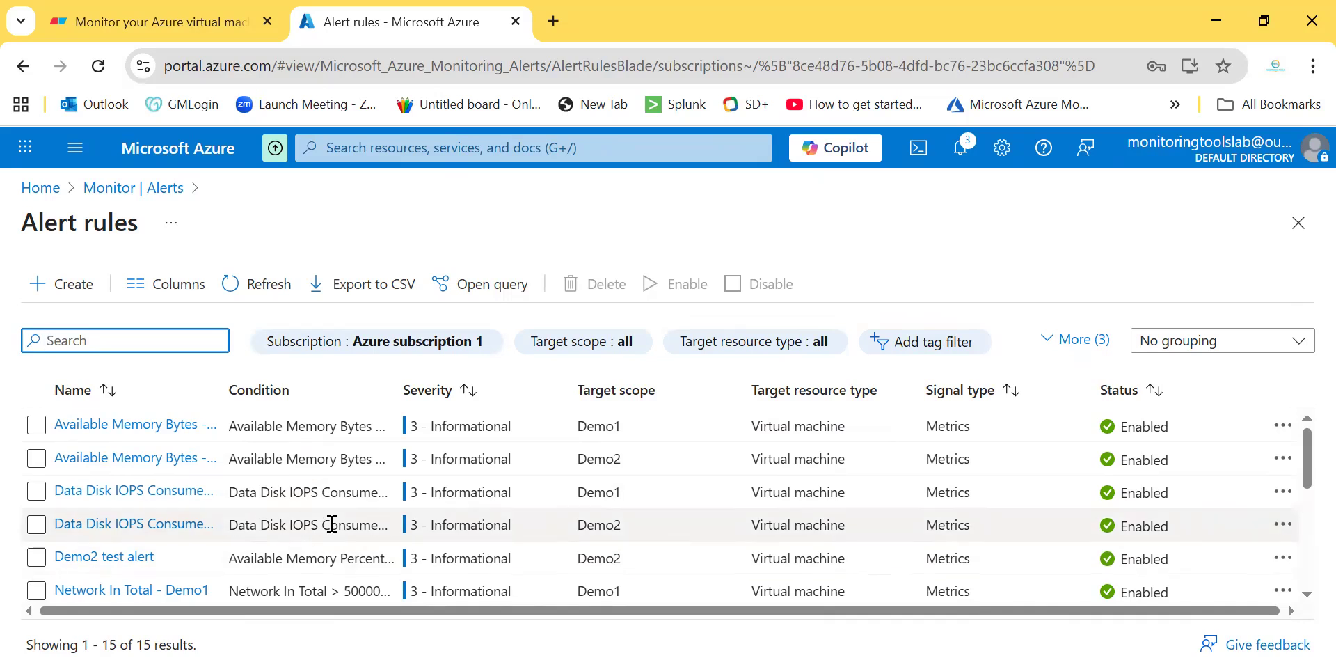
scroll(574, 543, "down", 5)
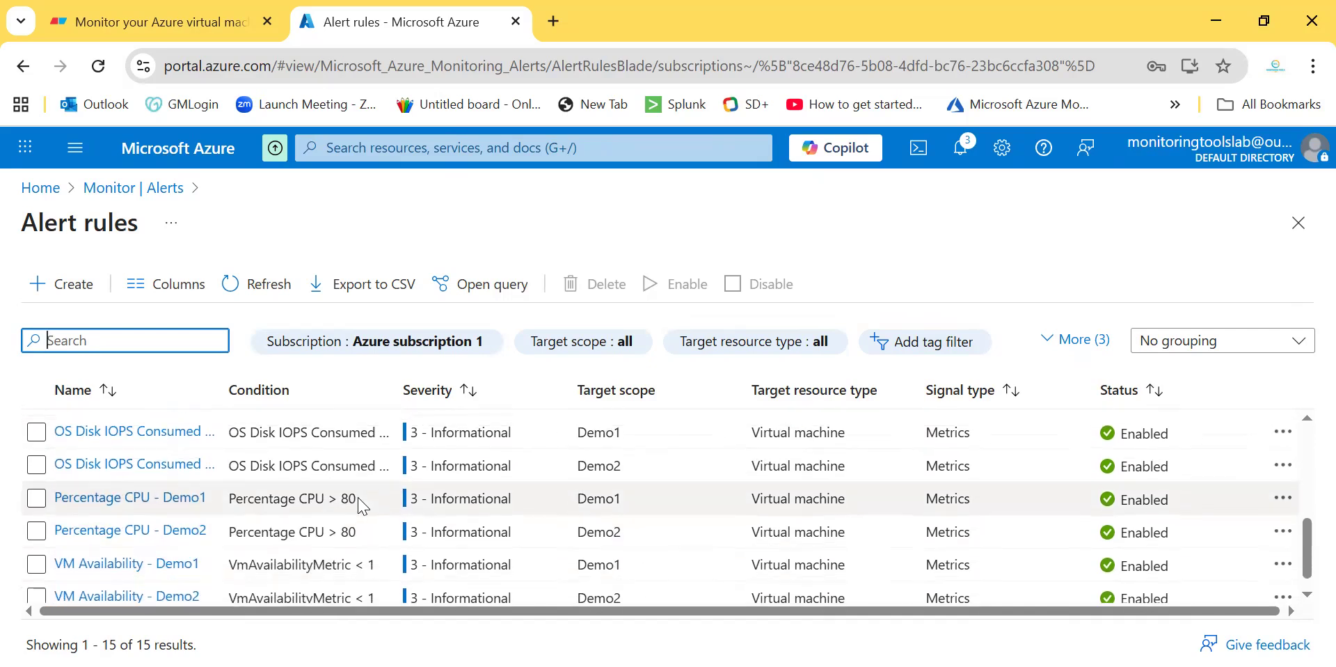
scroll(360, 504, "up", 2)
scroll(359, 497, "up", 4)
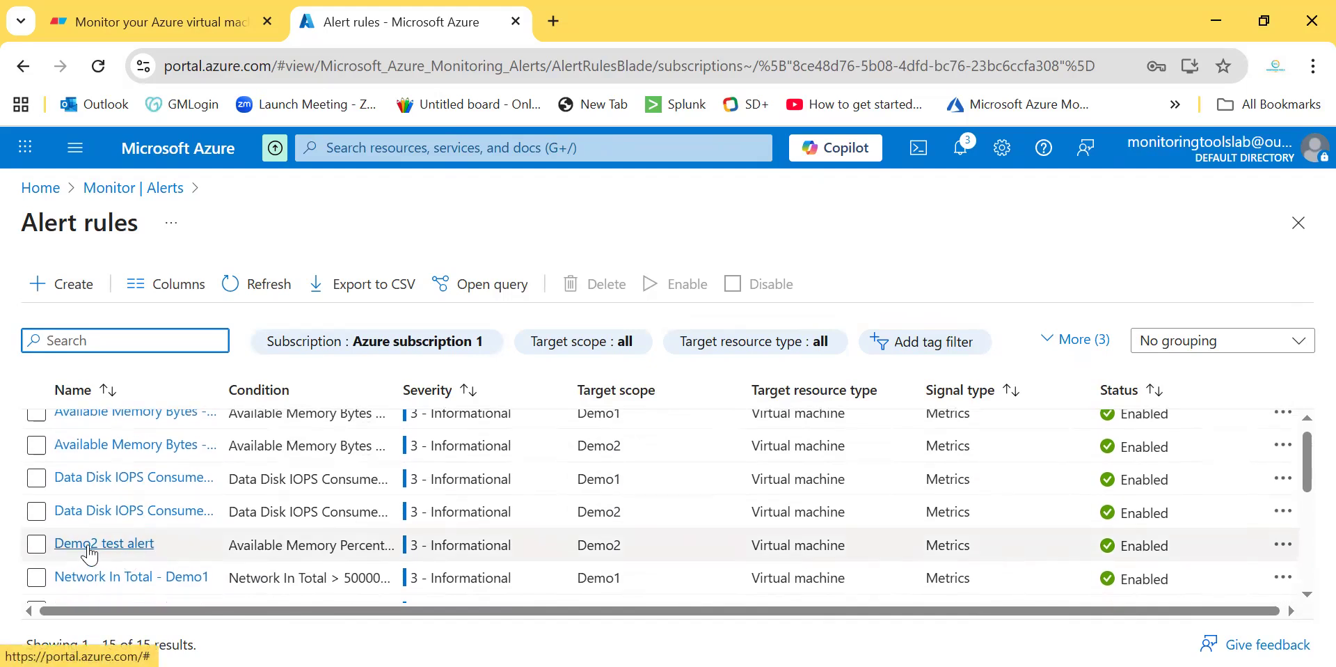
scroll(400, 510, "up", 1)
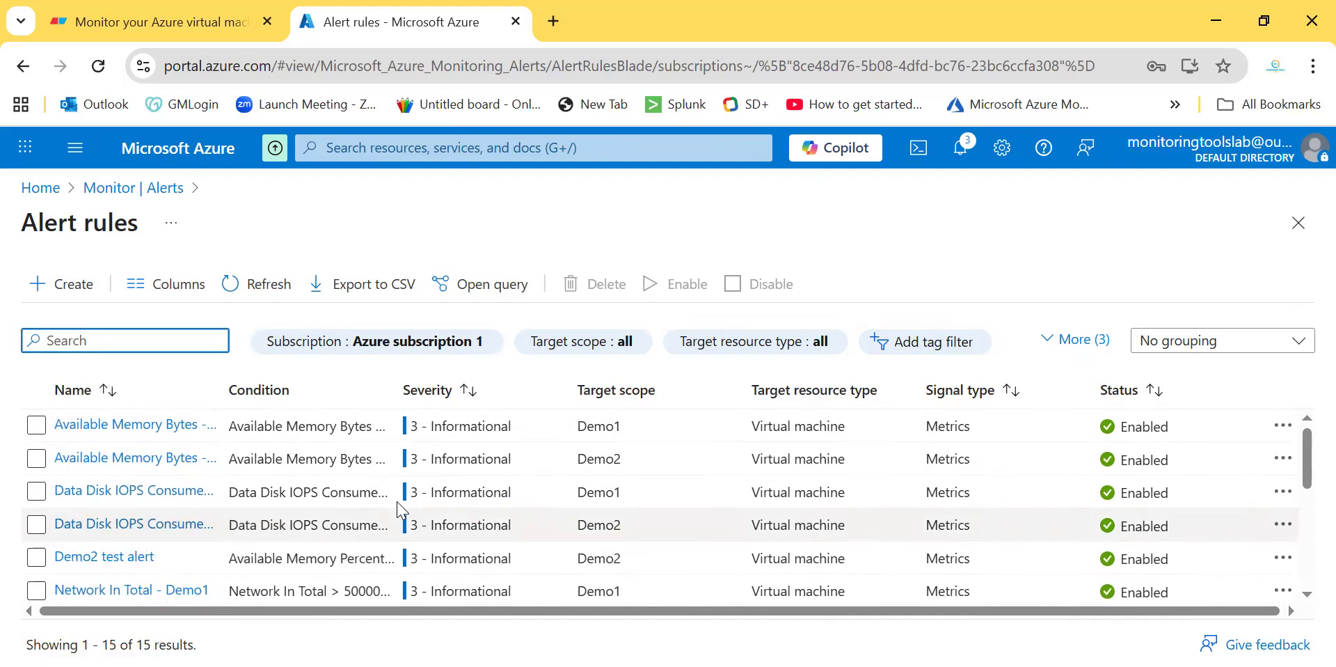
Step: Examine the conditions, severities and target scopes of the listed Demo1 and Demo2 alert rules, dismissing the error notification
scroll(580, 510, "down", 2)
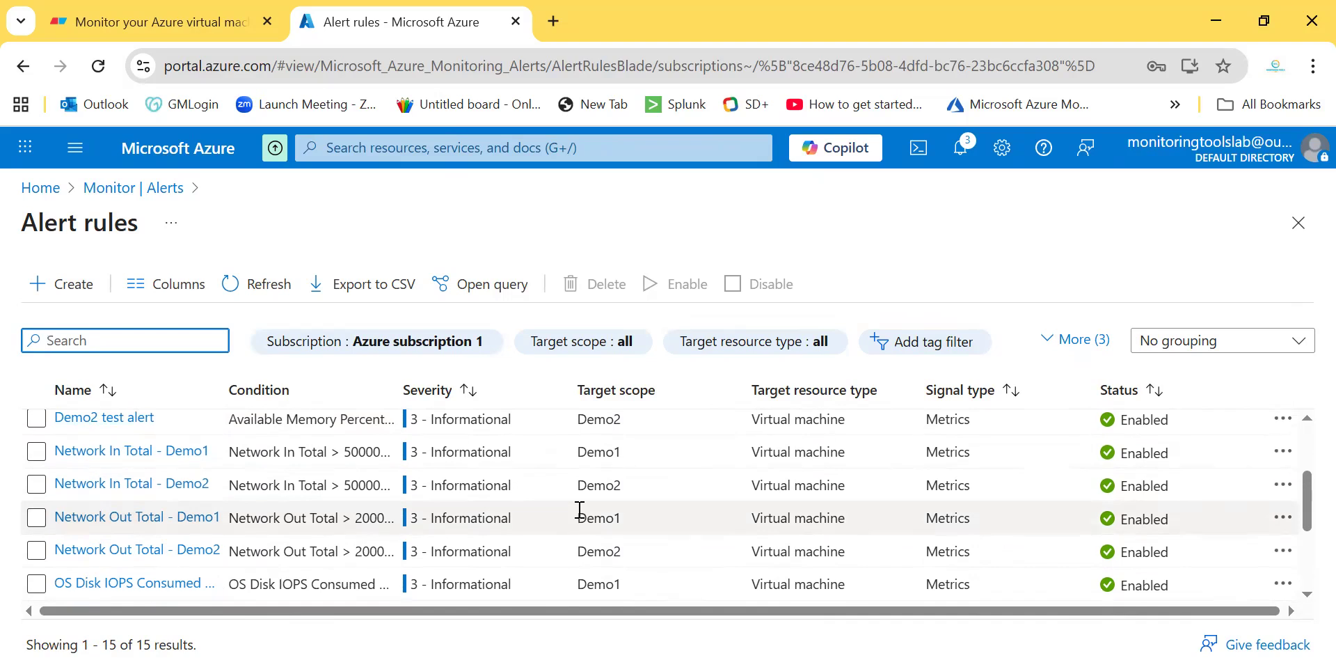
scroll(580, 510, "down", 2)
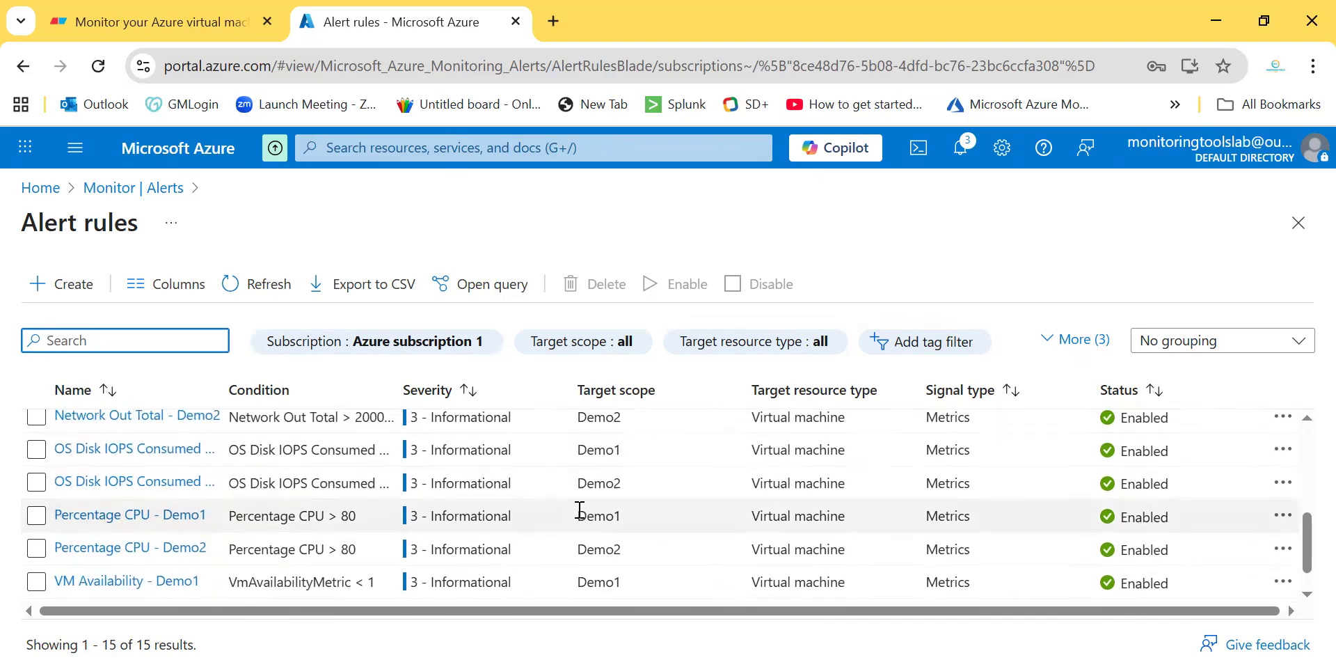
scroll(579, 510, "up", 1)
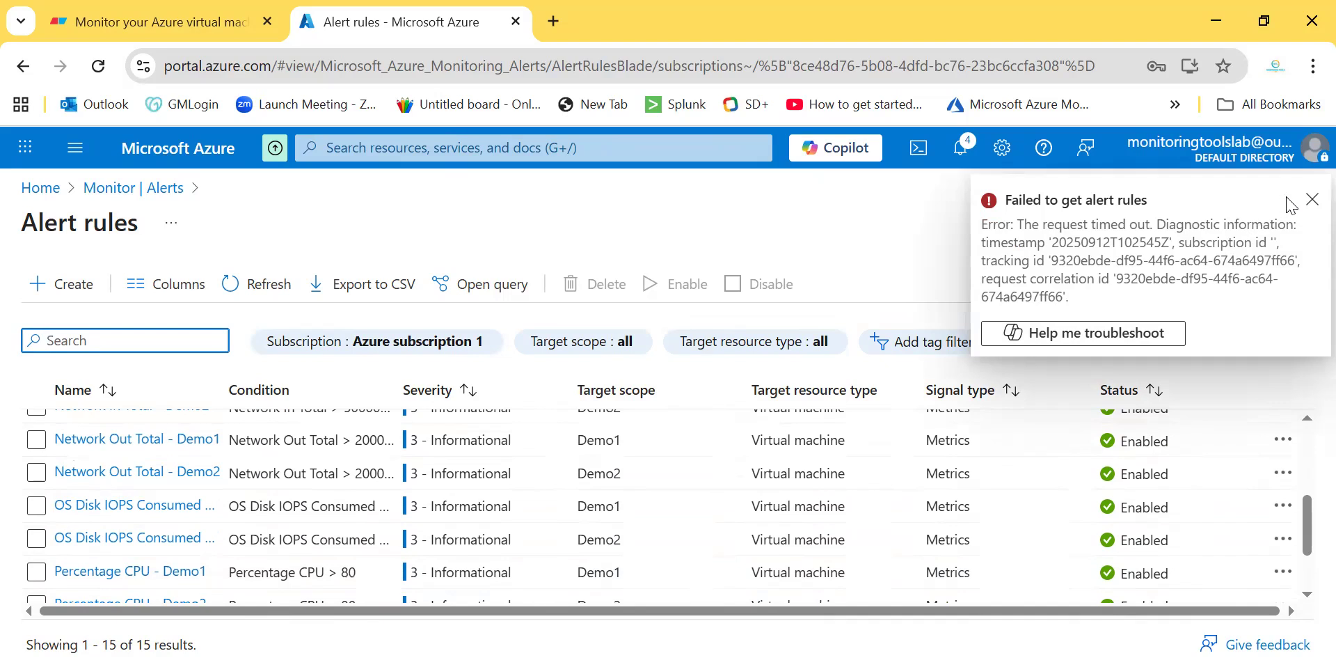
left_click(1312, 200)
scroll(212, 546, "up", 1)
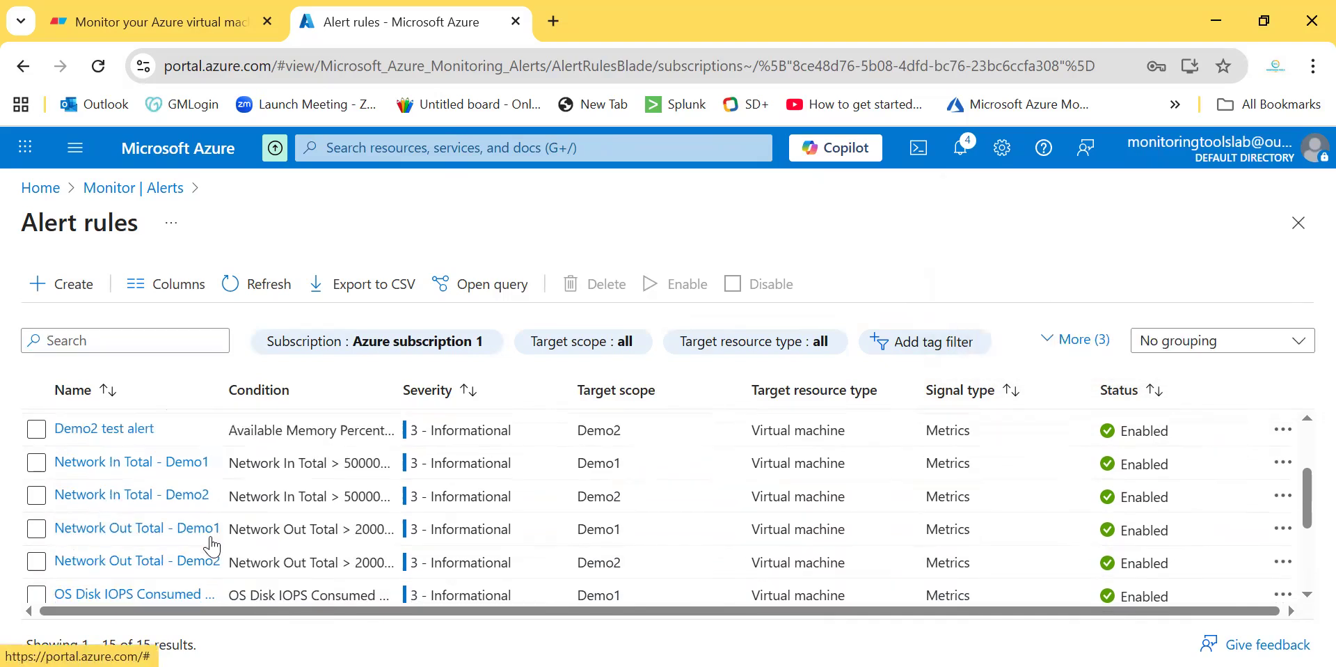
scroll(212, 546, "down", 3)
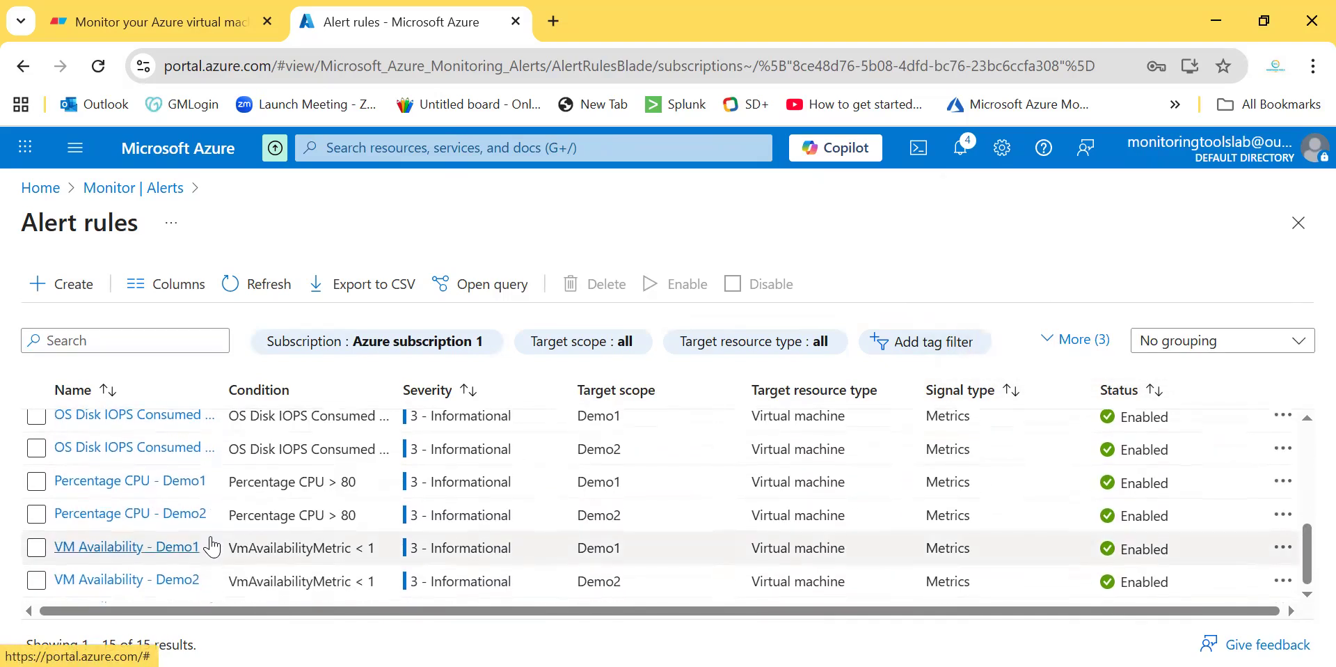
scroll(212, 547, "up", 5)
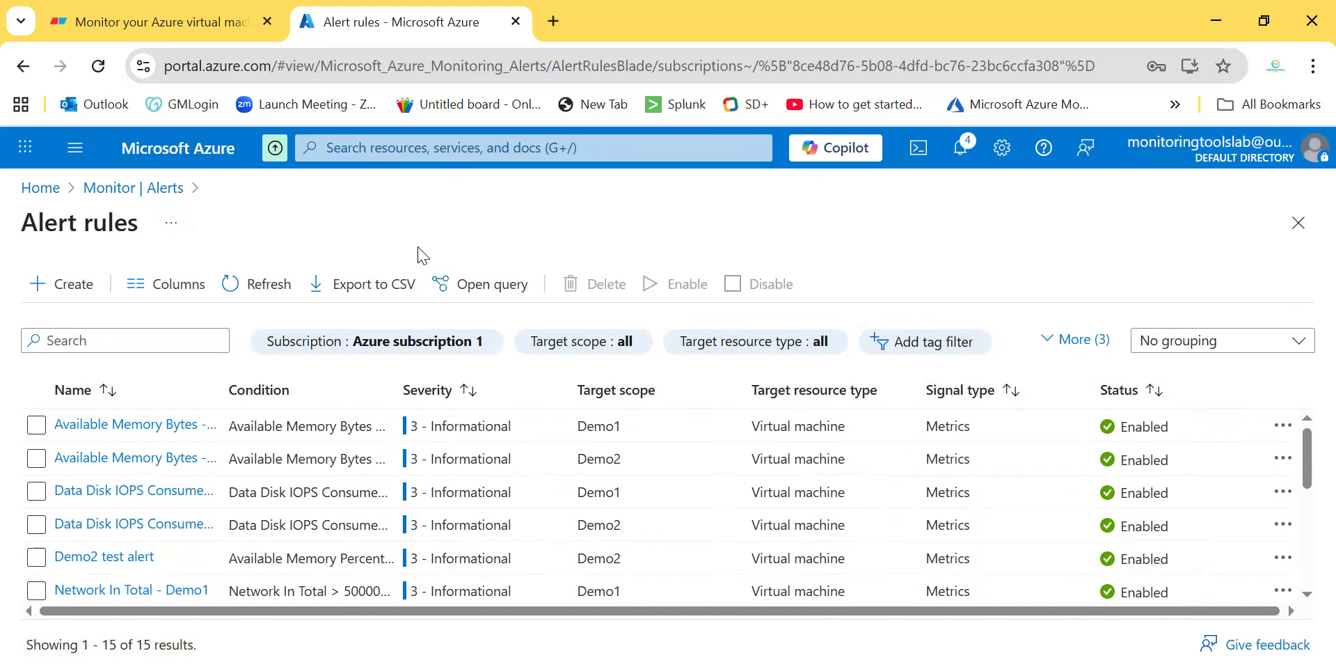
Step: Switch to the Eraser notes document and view the section on collecting client performance counters with VM insights
left_click(174, 35)
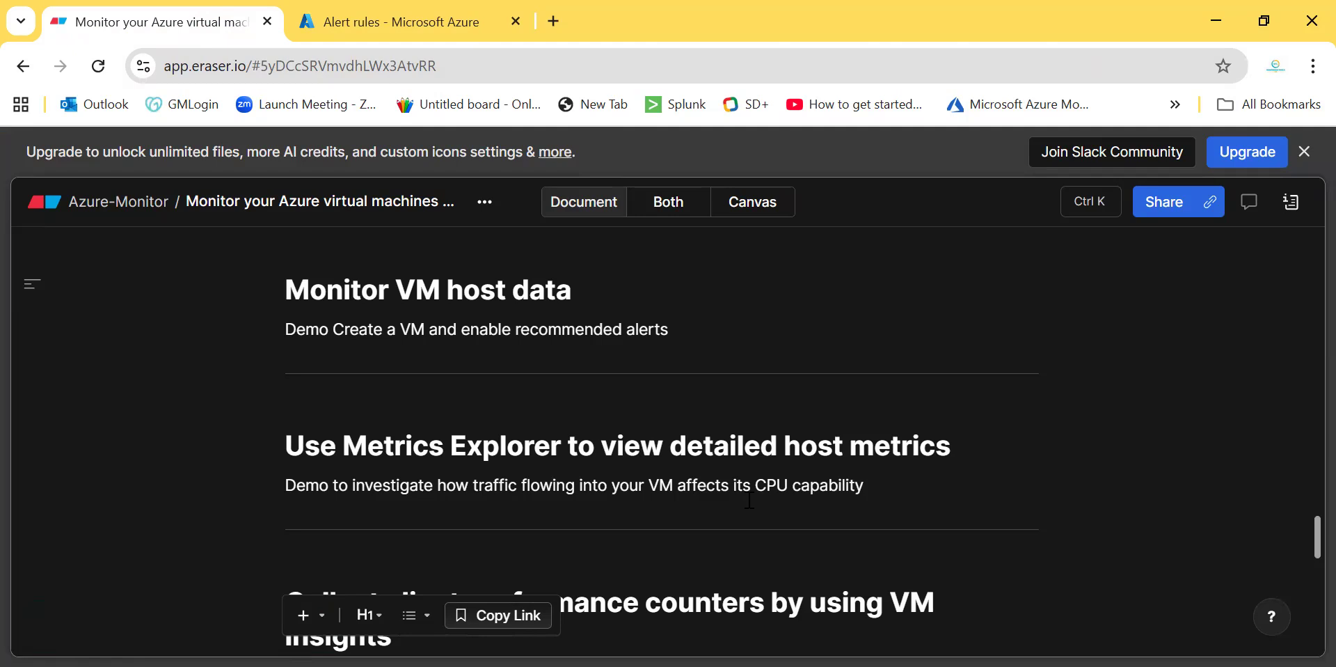
scroll(749, 500, "down", 2)
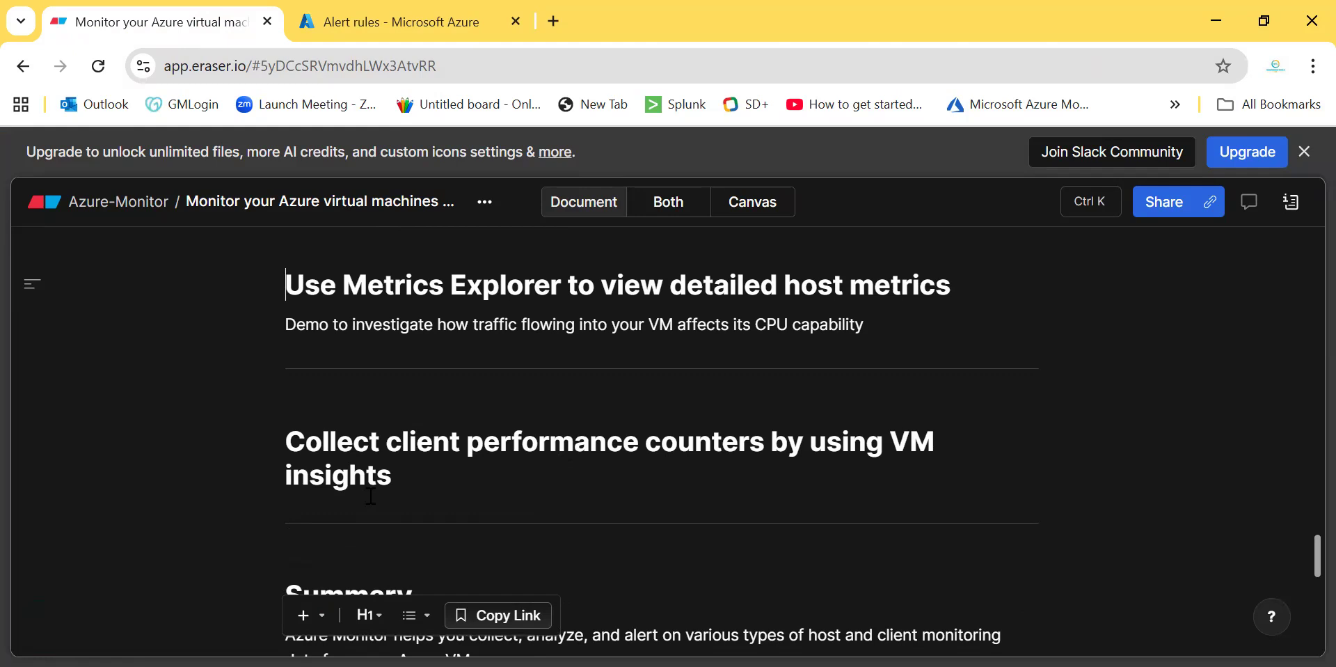
Step: Switch to the Azure portal, search for vm, and open the Demo2 virtual machine
scroll(370, 495, "down", 2)
scroll(370, 495, "up", 2)
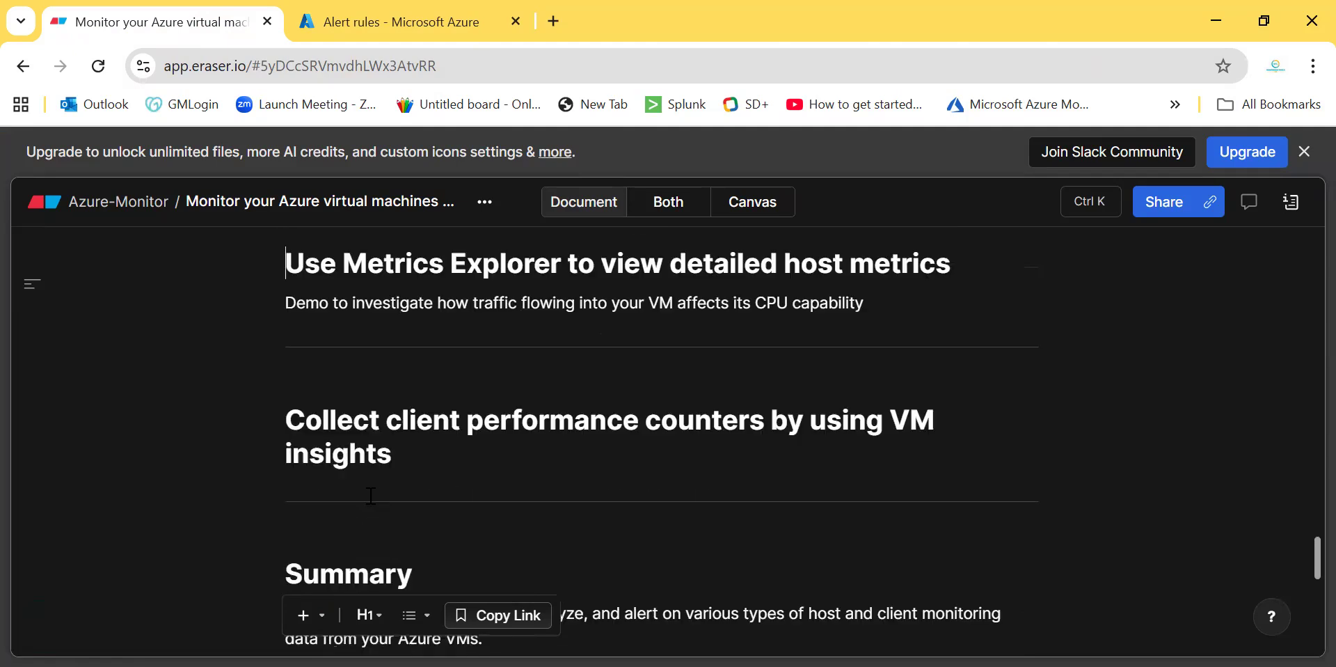
mouse_move(363, 27)
left_click(382, 23)
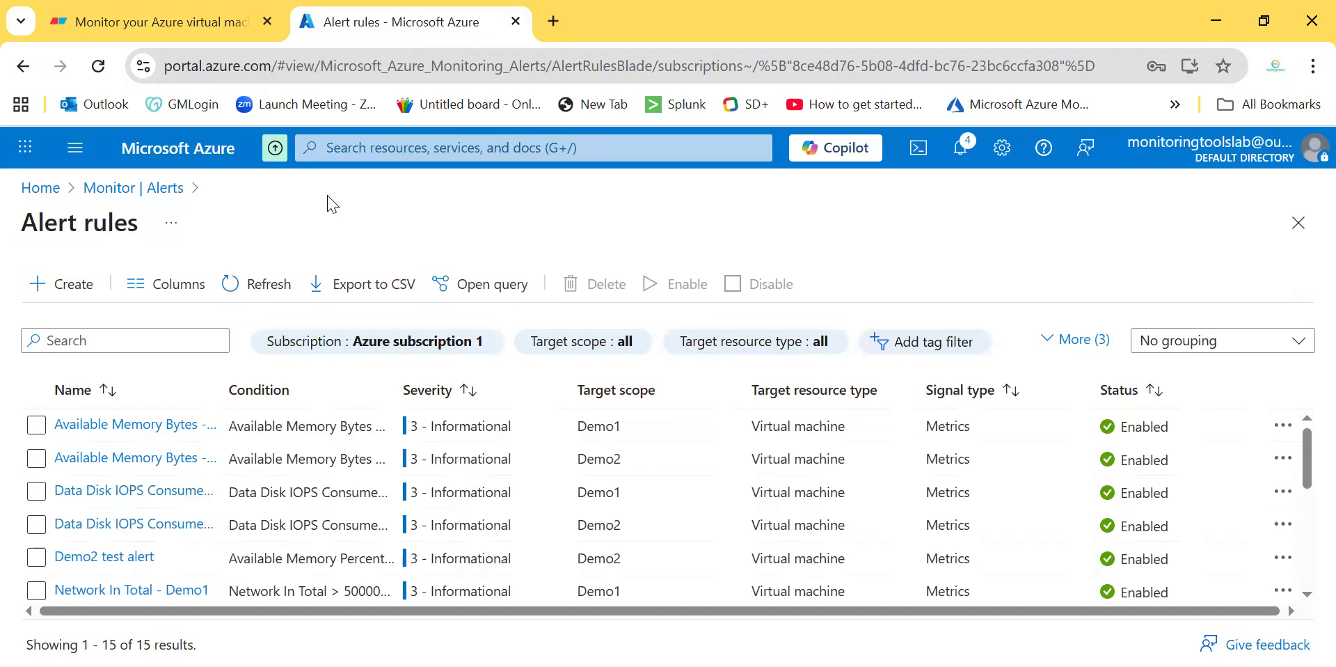
left_click(378, 146)
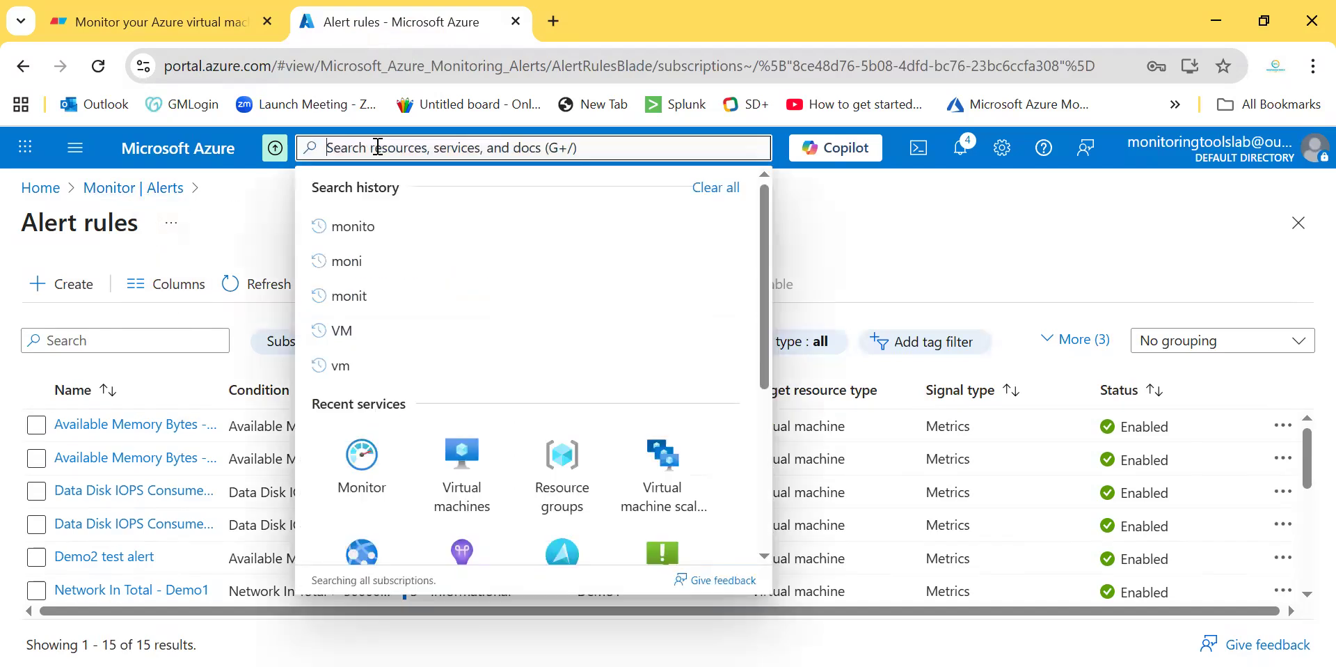
type("vm")
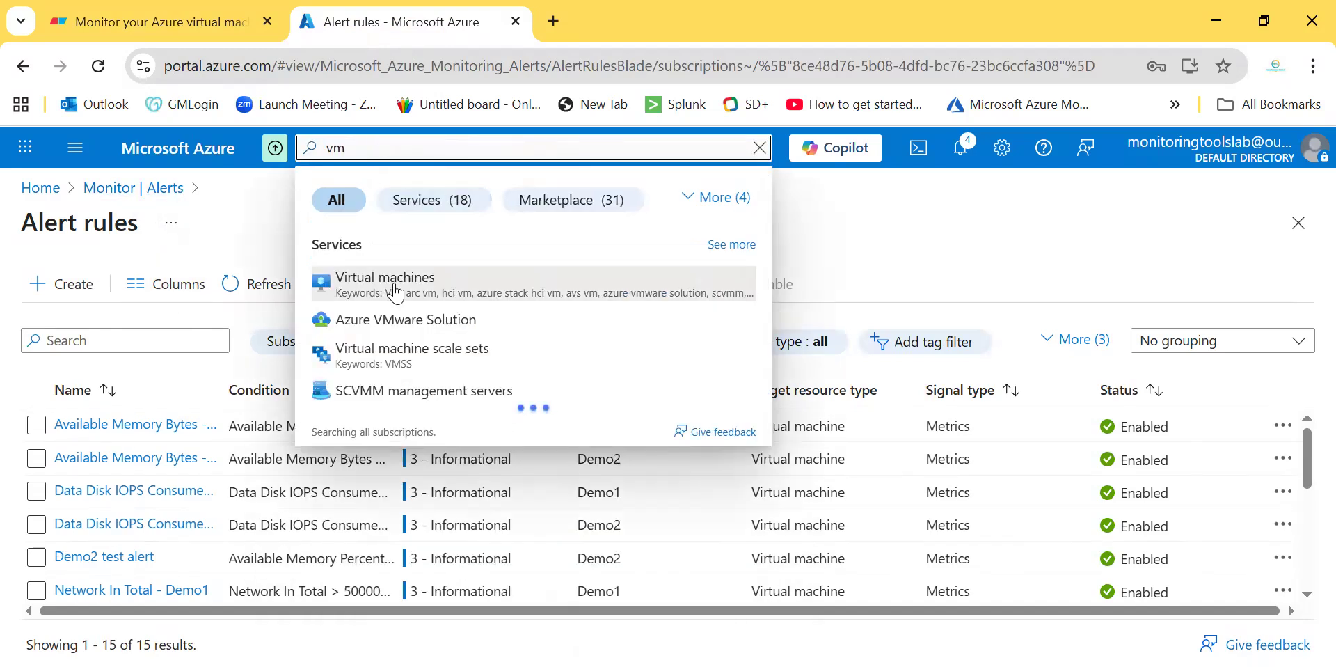
left_click(397, 296)
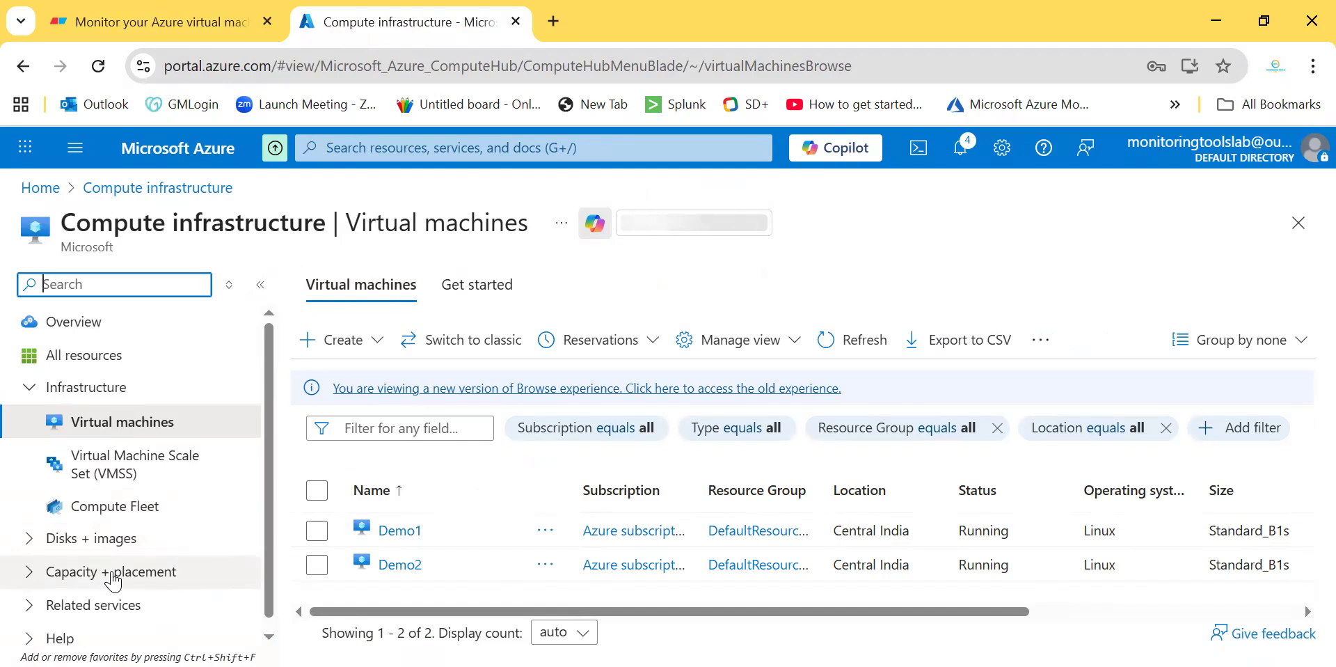
left_click(398, 566)
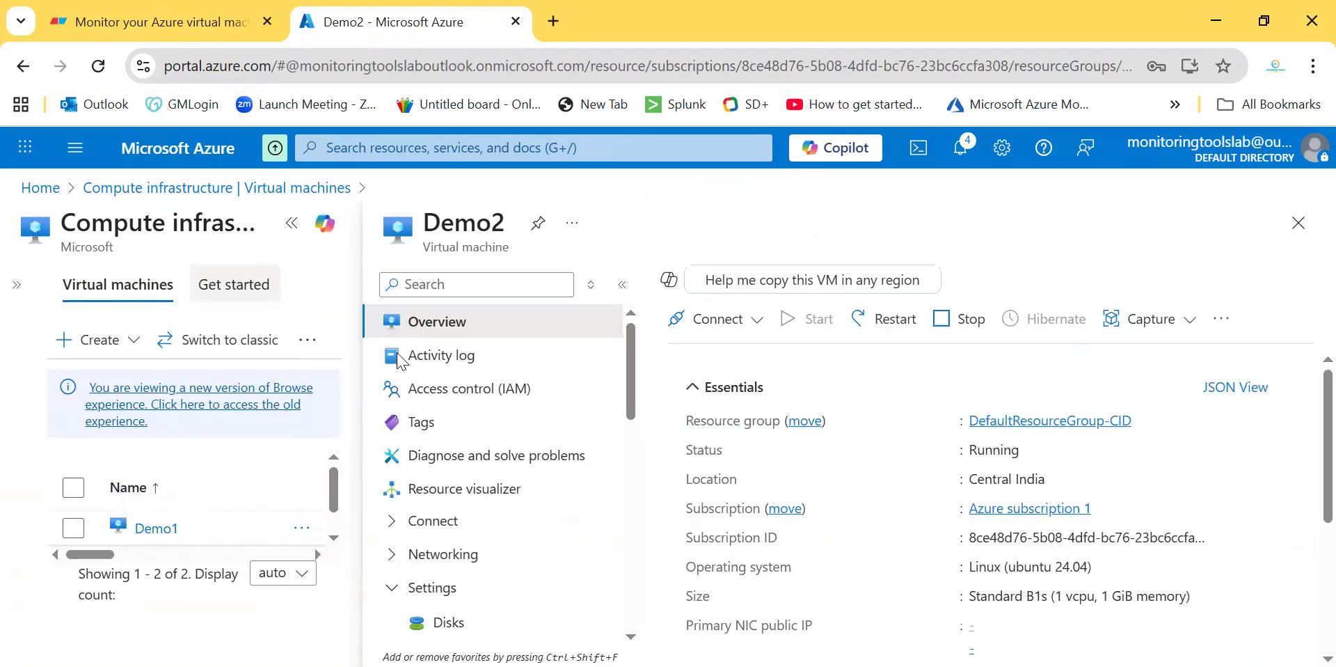
Step: Enable Insights monitoring for Demo2, configuring the new default-workspace data collection rule with guest performance enabled
scroll(174, 571, "down", 1)
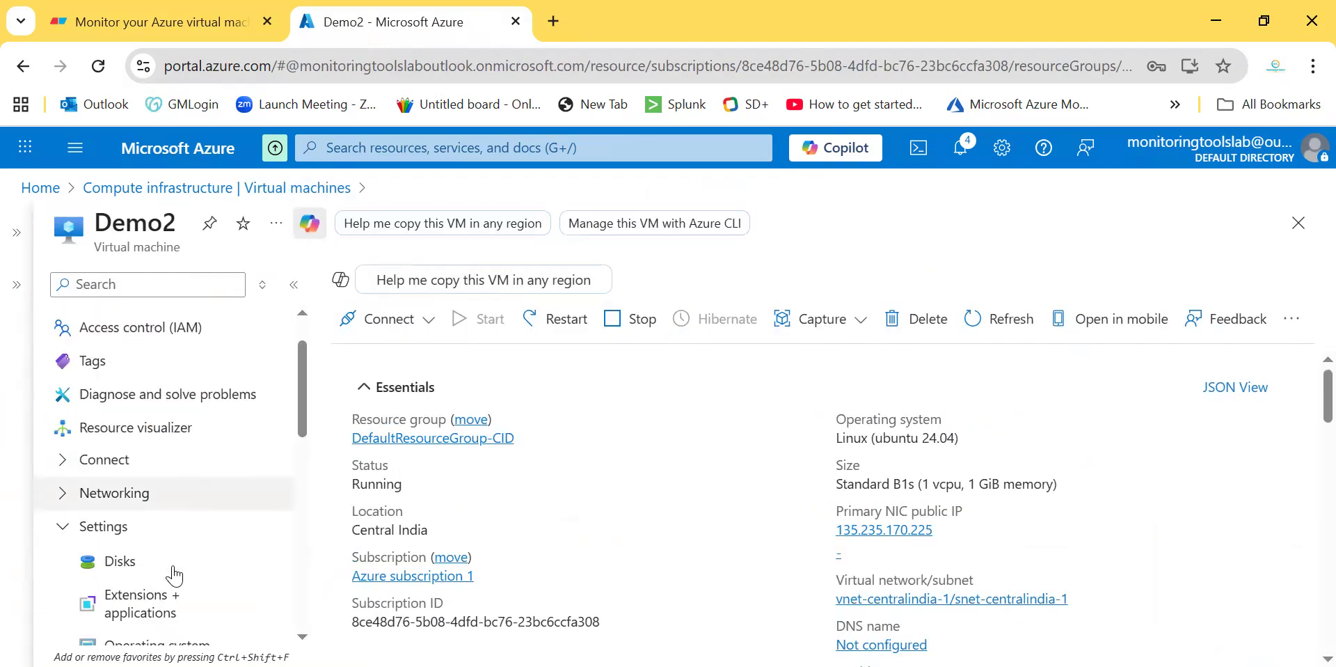
scroll(174, 575, "down", 8)
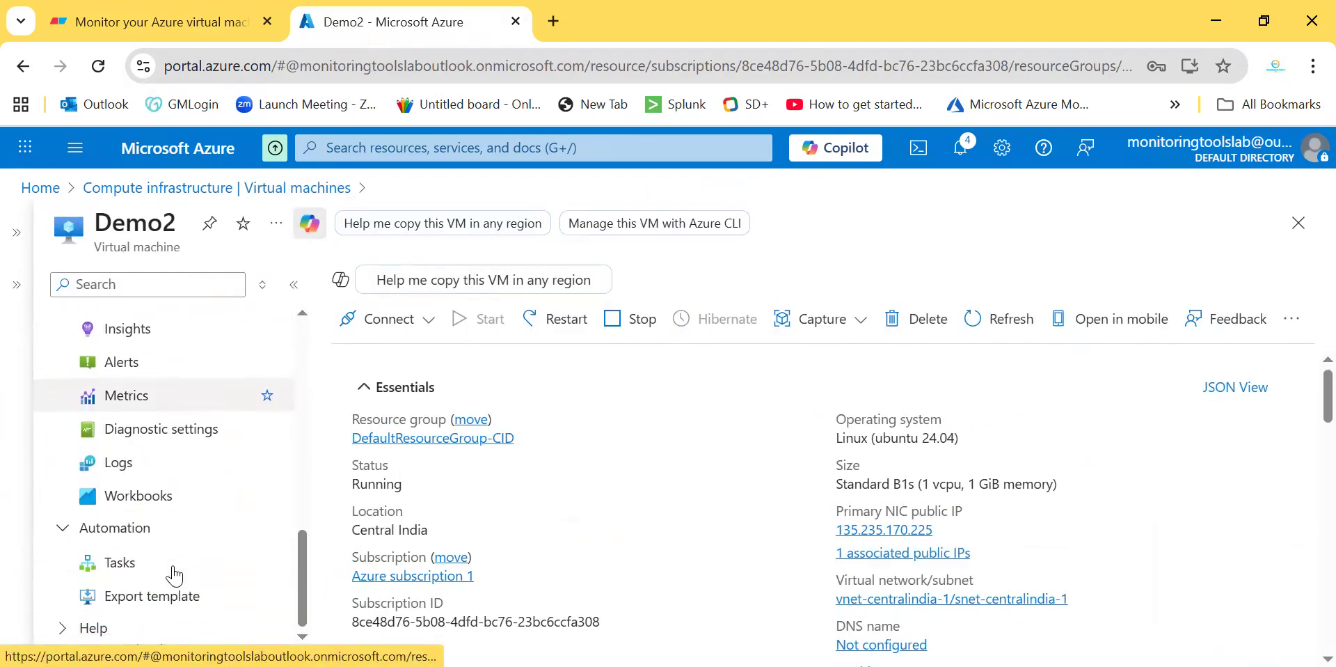
left_click(141, 336)
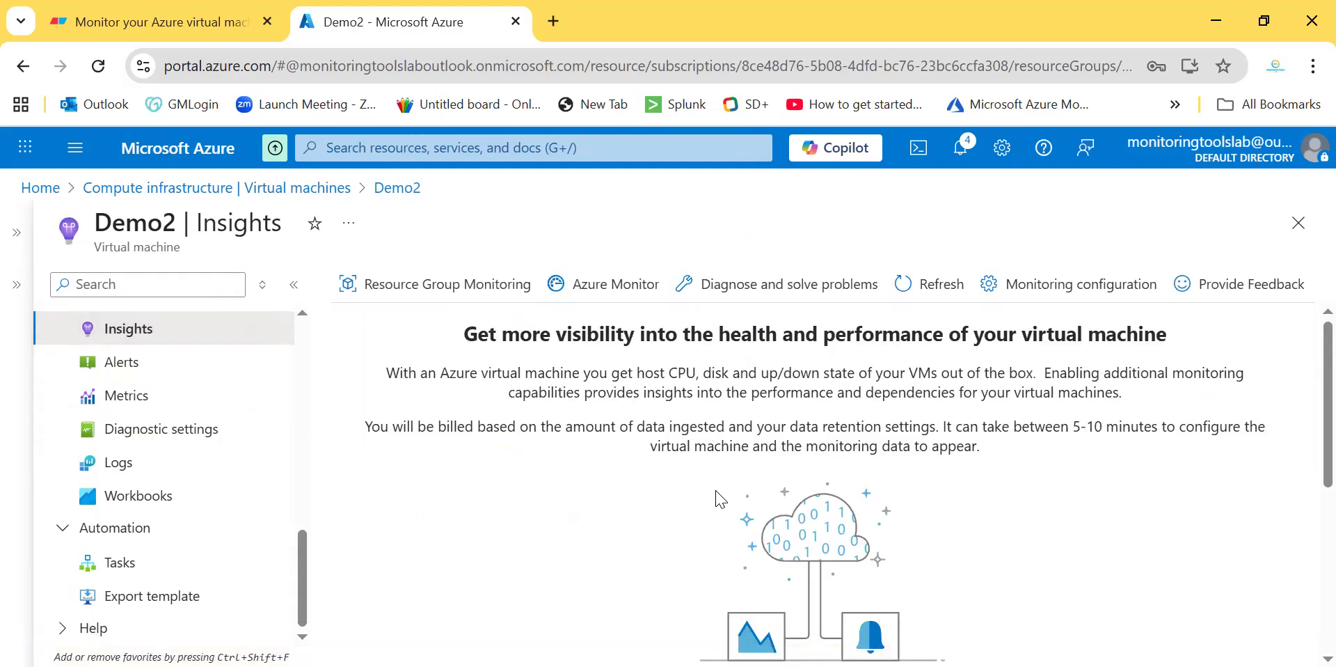
scroll(725, 581, "down", 5)
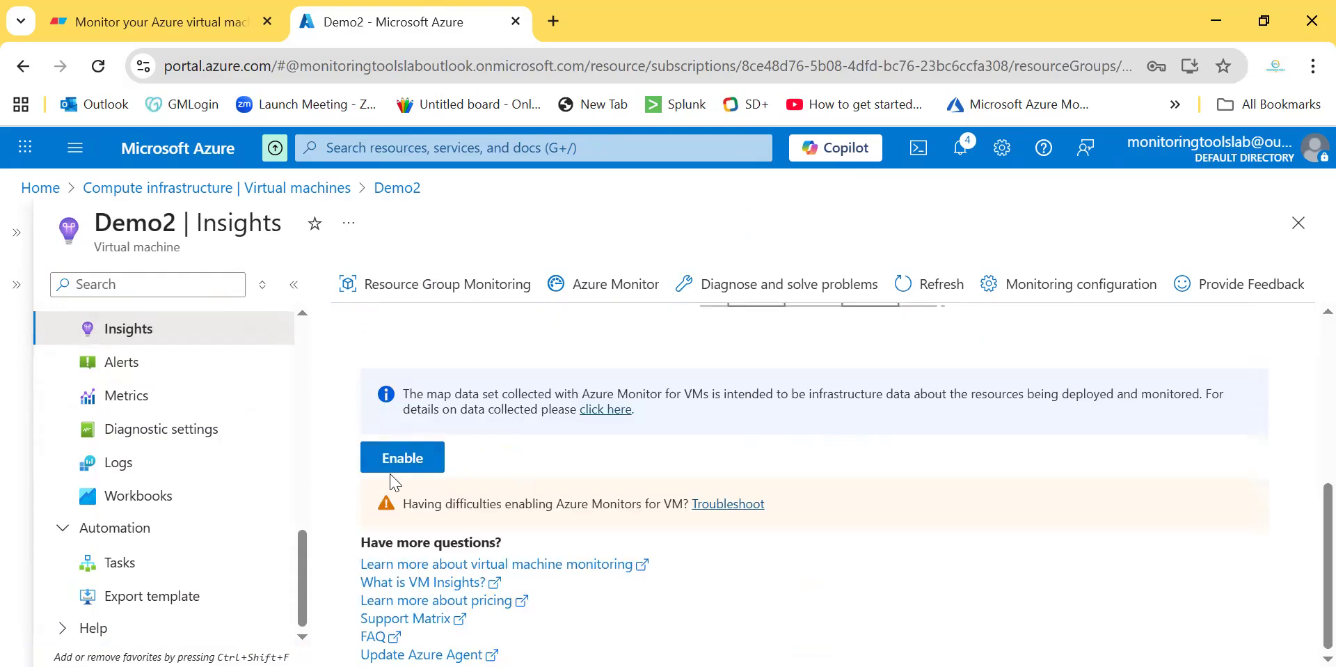
left_click(415, 467)
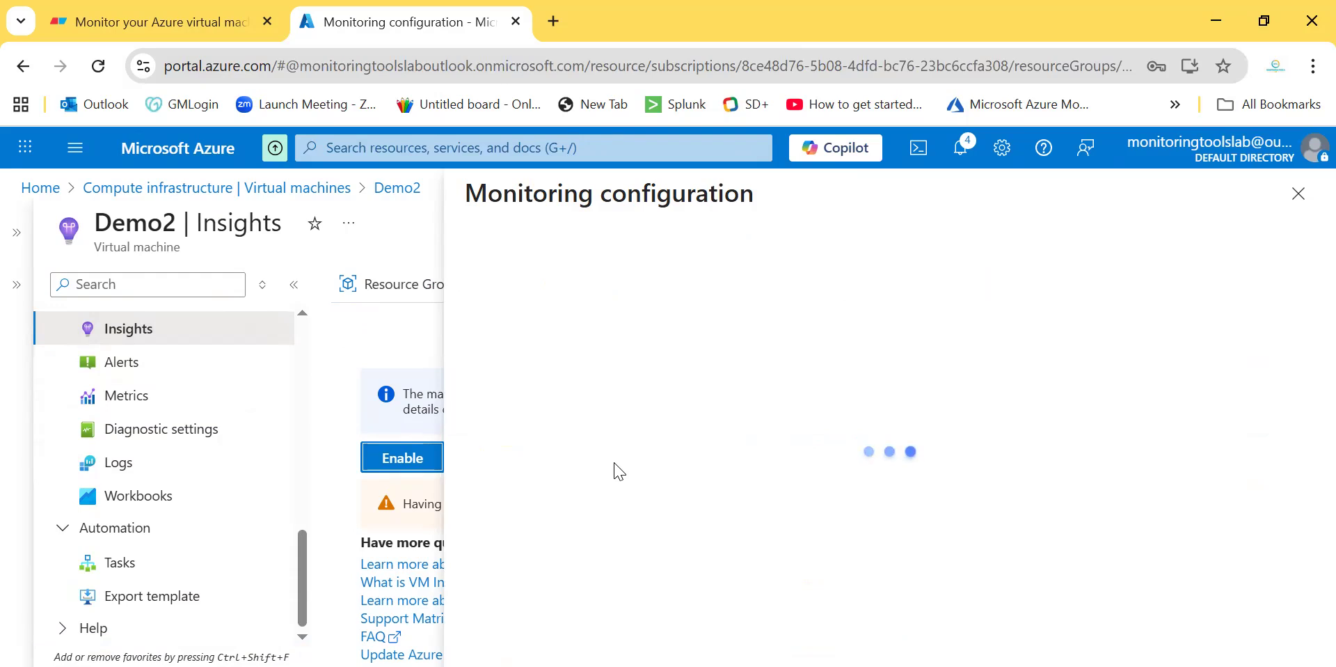
scroll(787, 534, "down", 2)
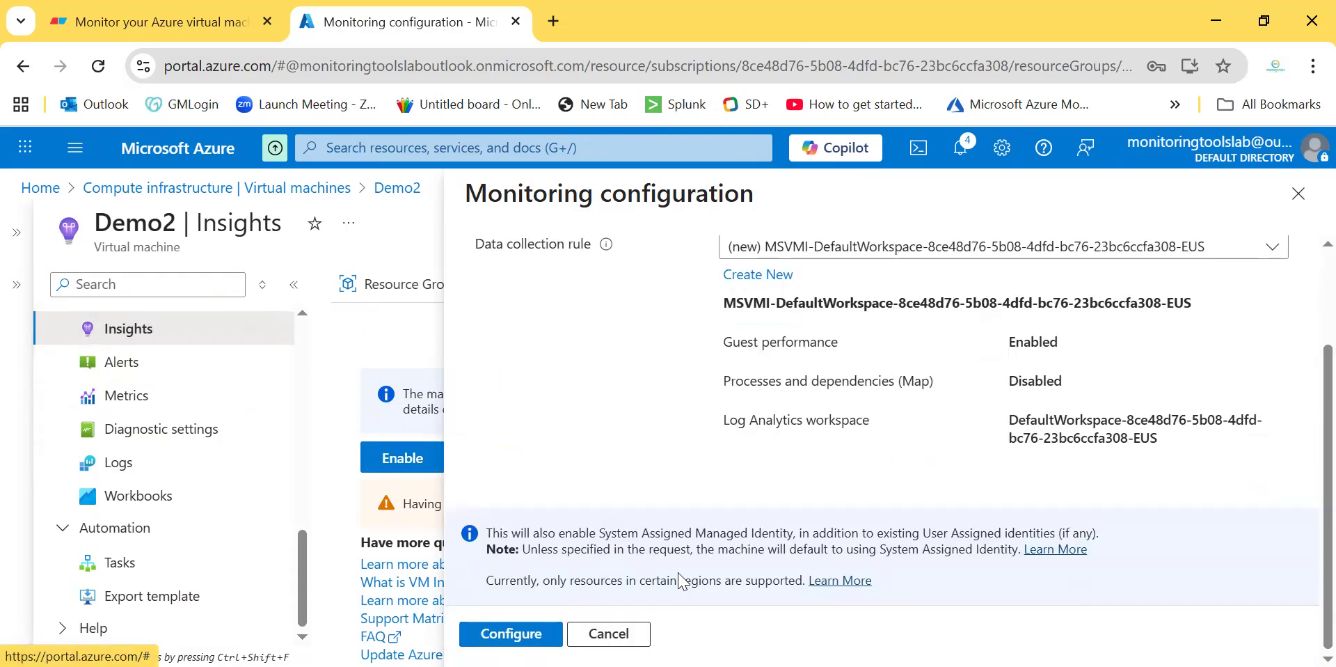
left_click(511, 633)
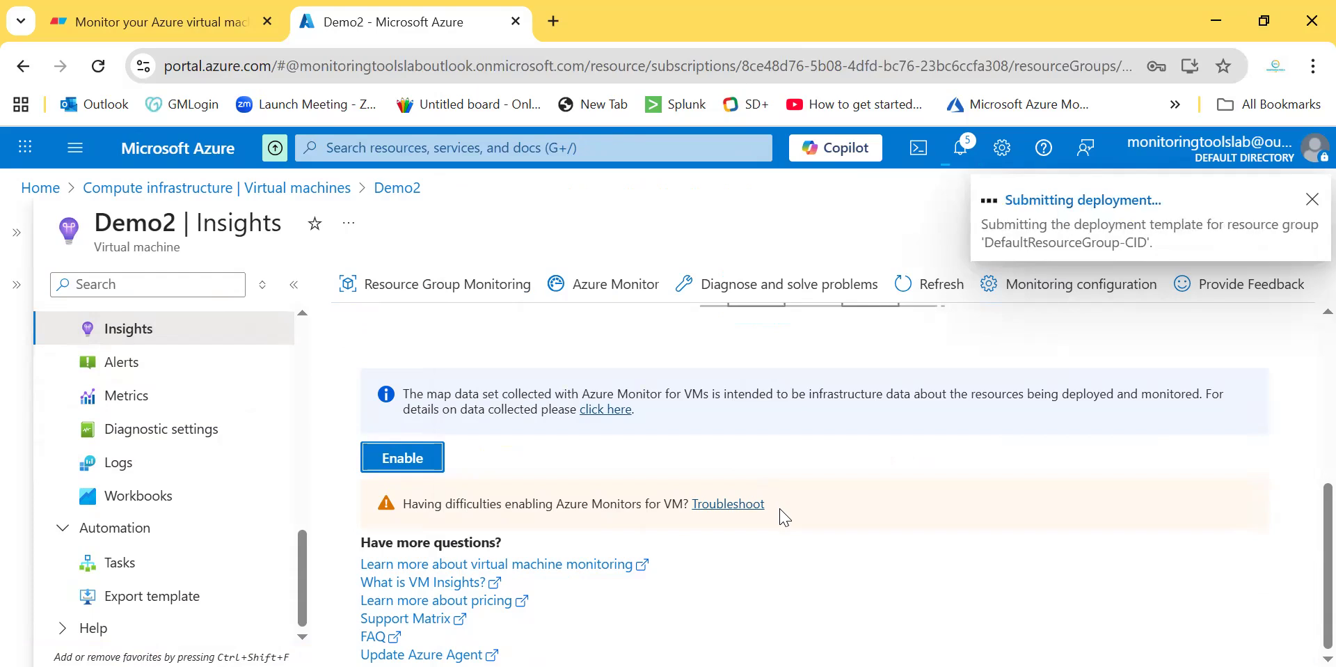
Step: Open Demo2's Extensions + applications page and check the installed extensions
scroll(153, 456, "up", 3)
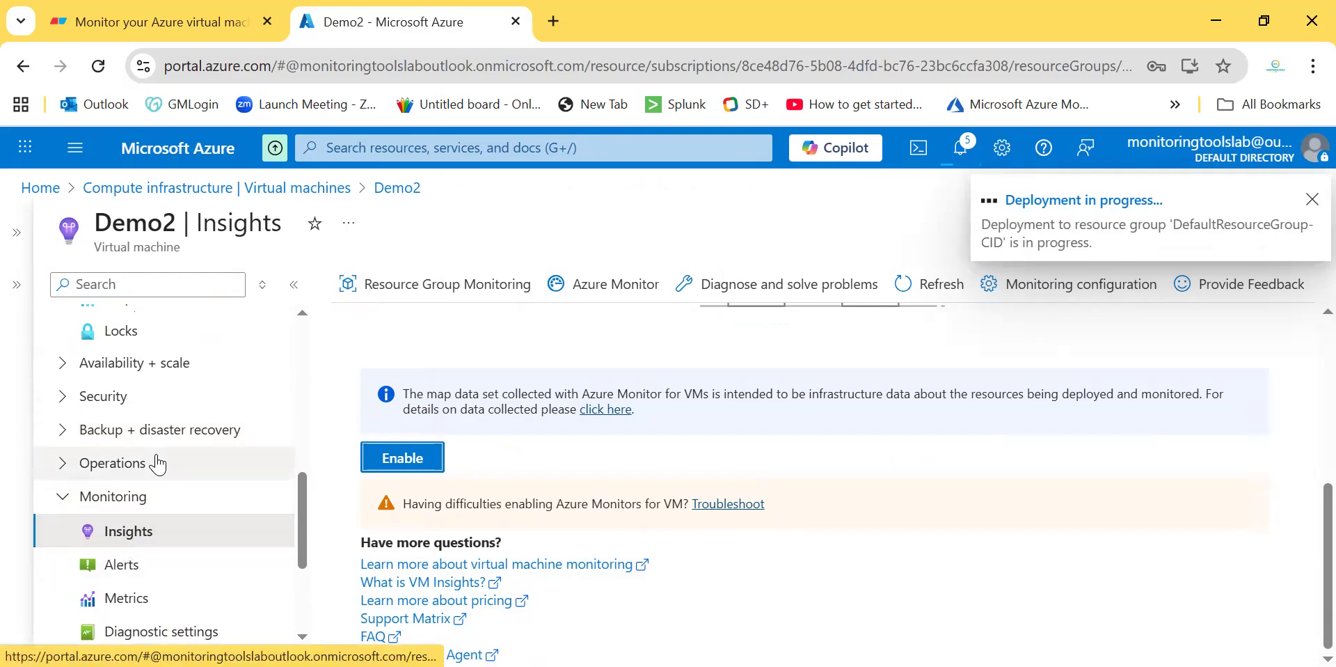
left_click(64, 428)
scroll(216, 465, "up", 3)
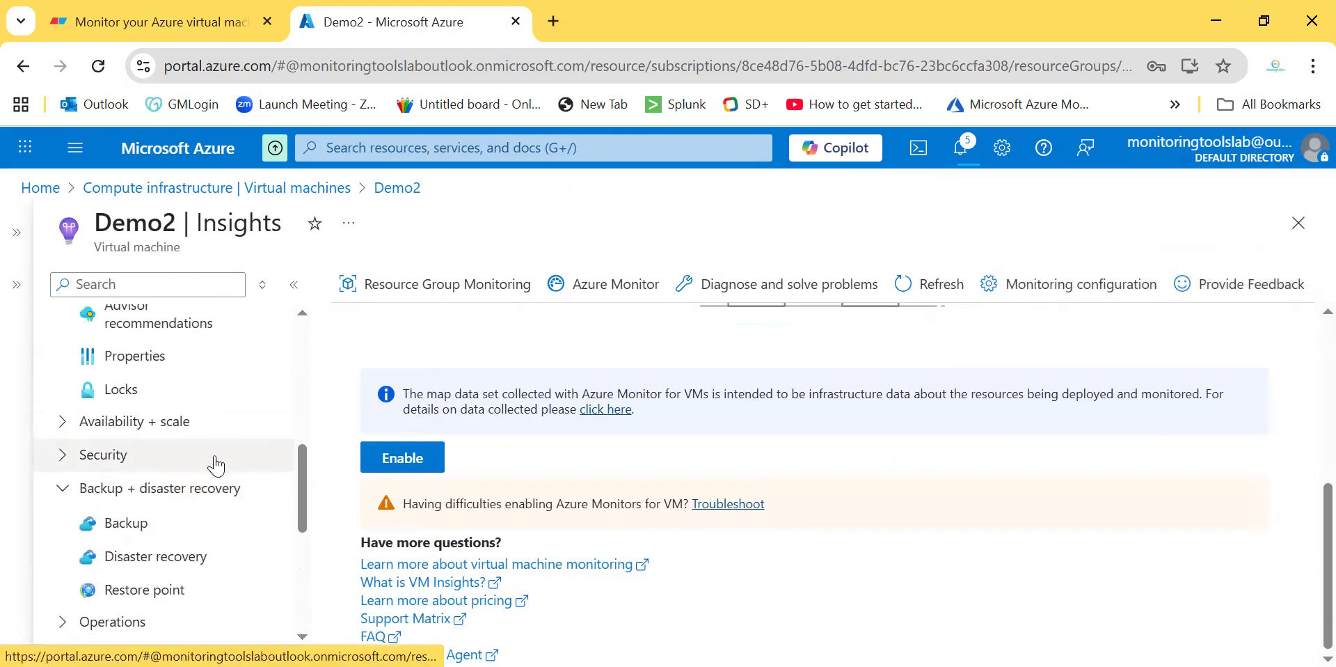
scroll(127, 411, "up", 1)
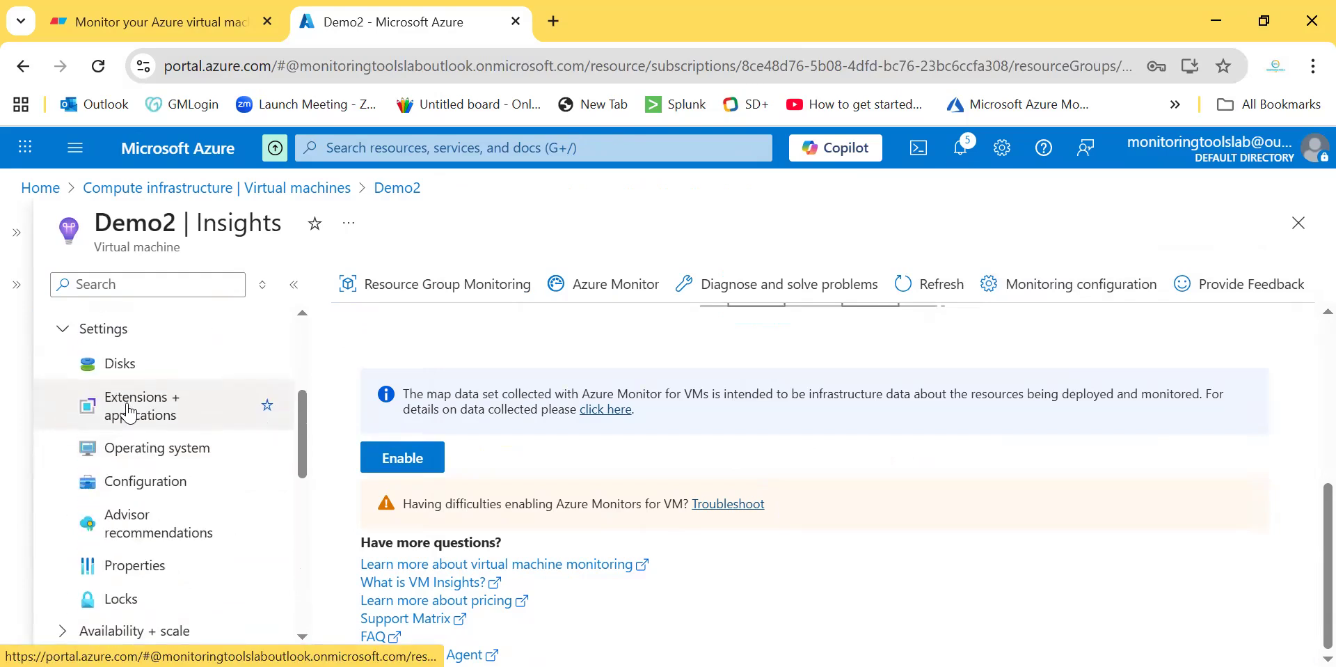
scroll(97, 403, "up", 1)
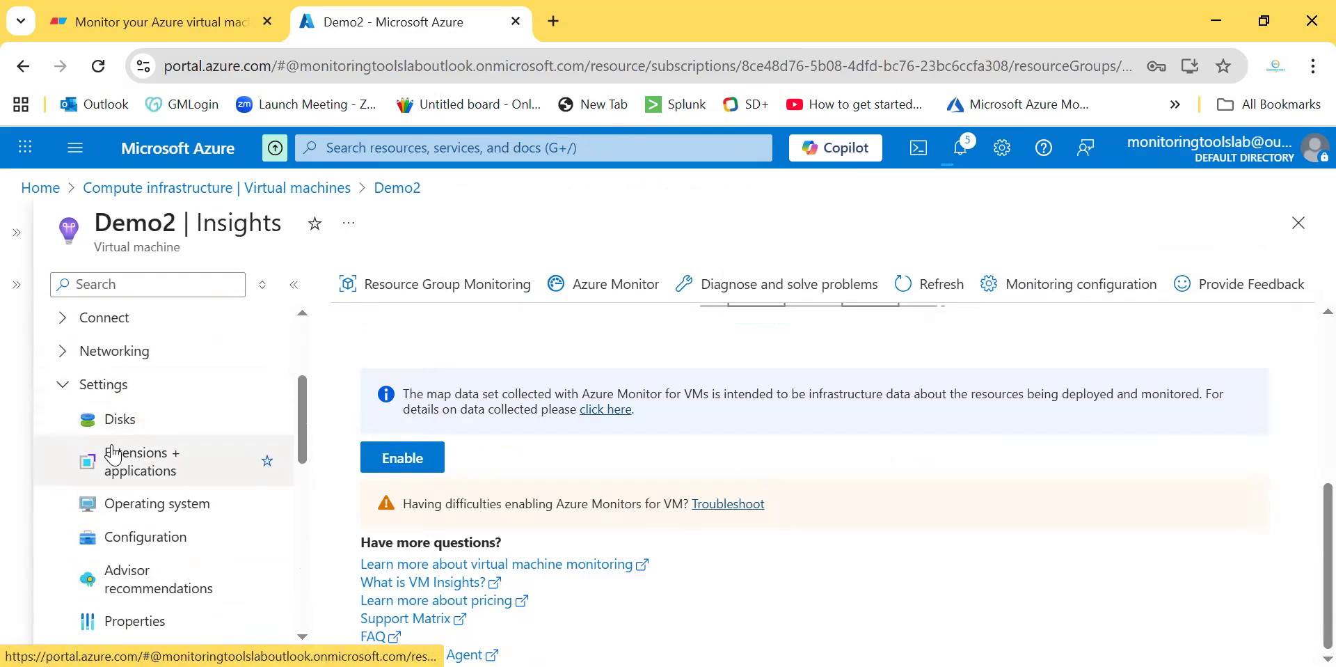
left_click(147, 474)
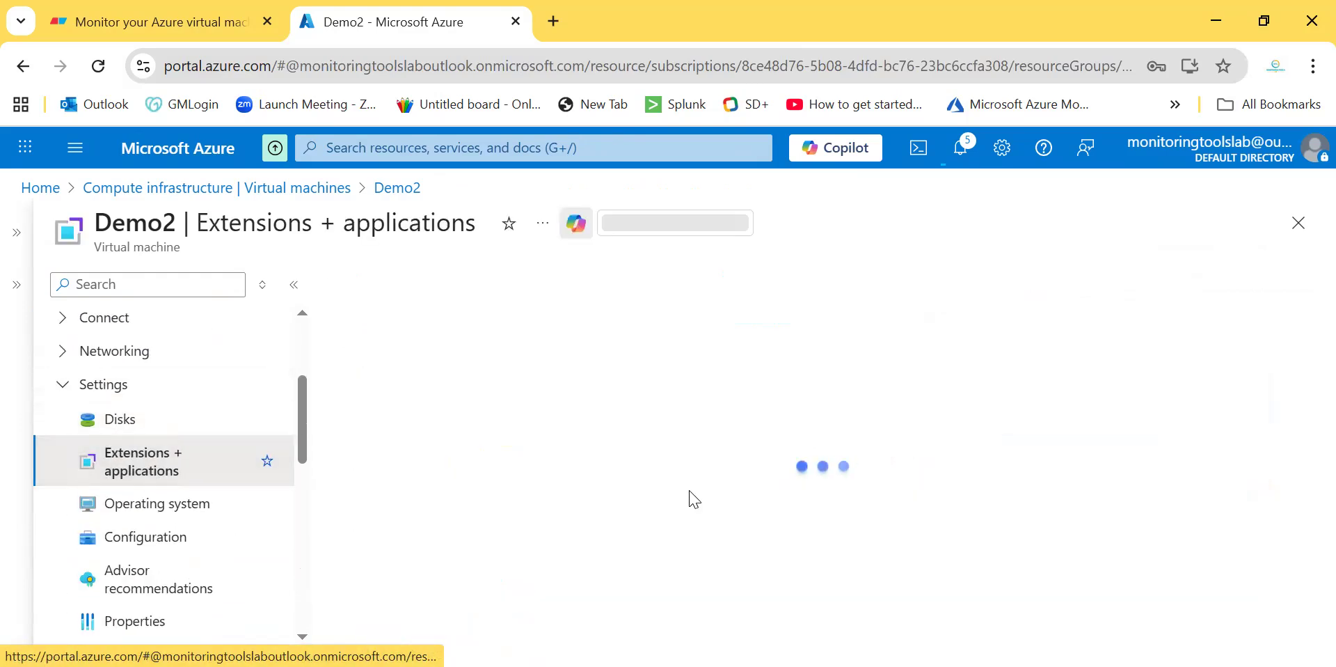
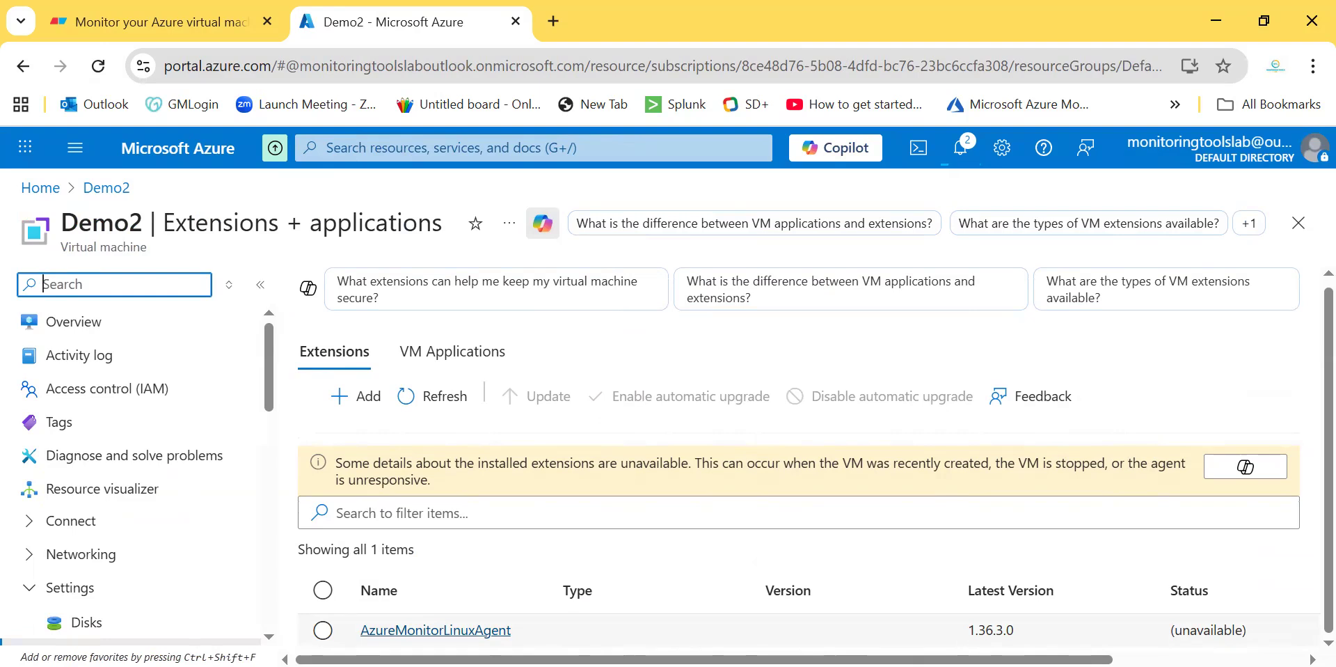
scroll(74, 540, "down", 3)
scroll(71, 524, "up", 3)
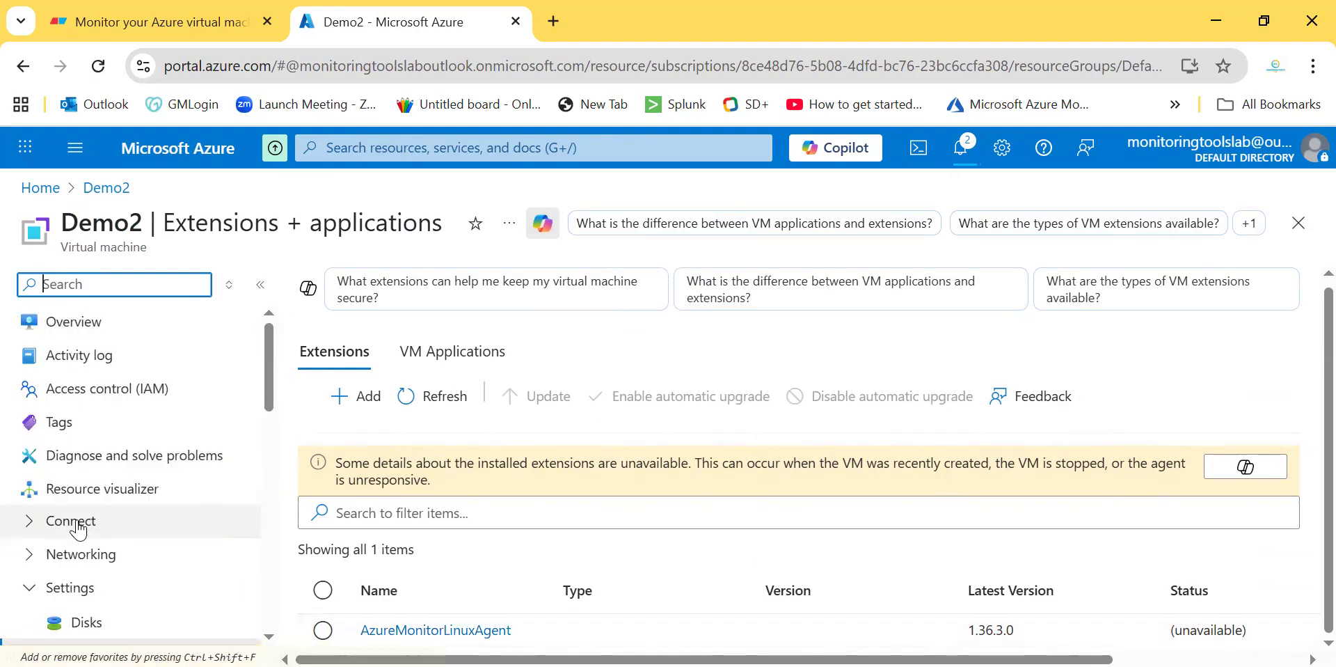
Step: Open Demo2's overview and review the fired alerts and disk metrics in its Monitoring section
left_click(104, 323)
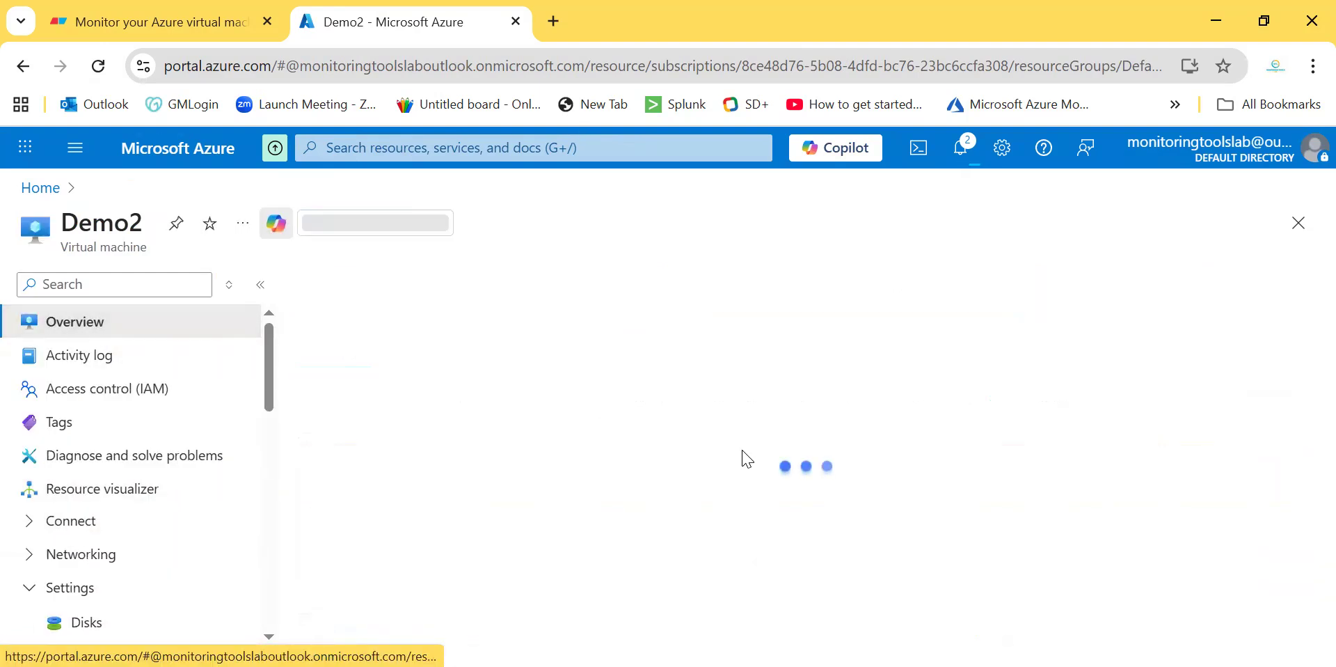
scroll(644, 543, "down", 5)
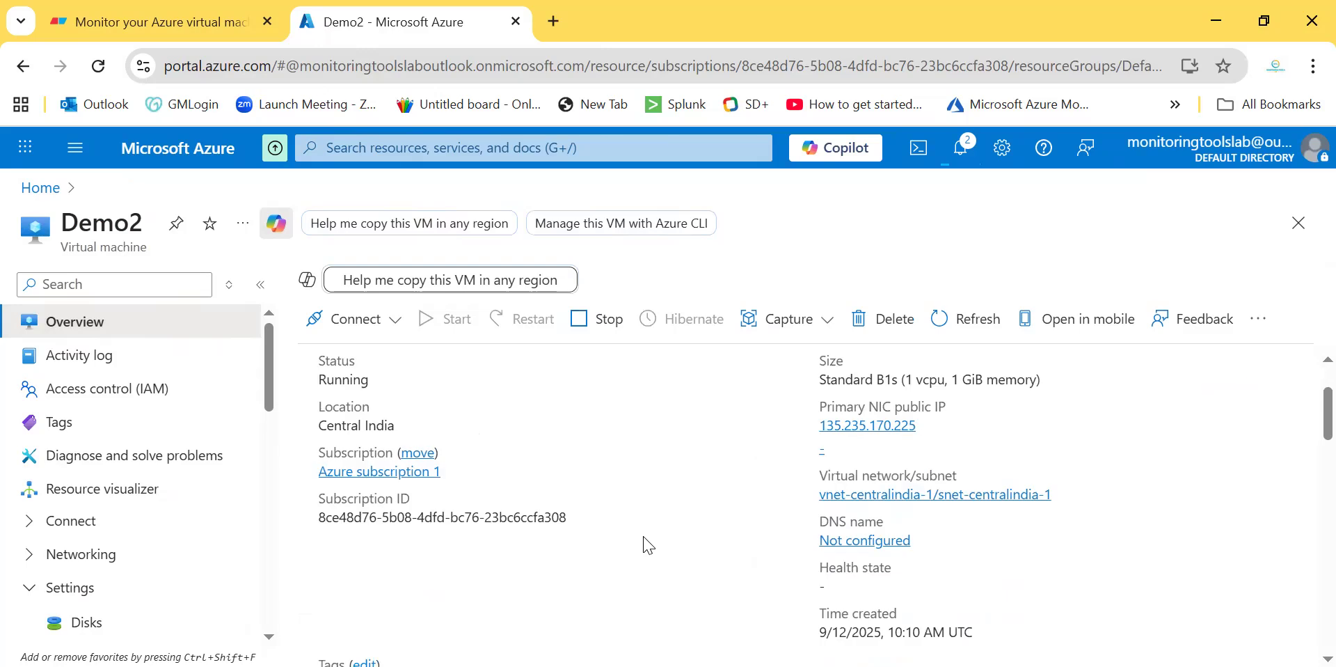
left_click(475, 556)
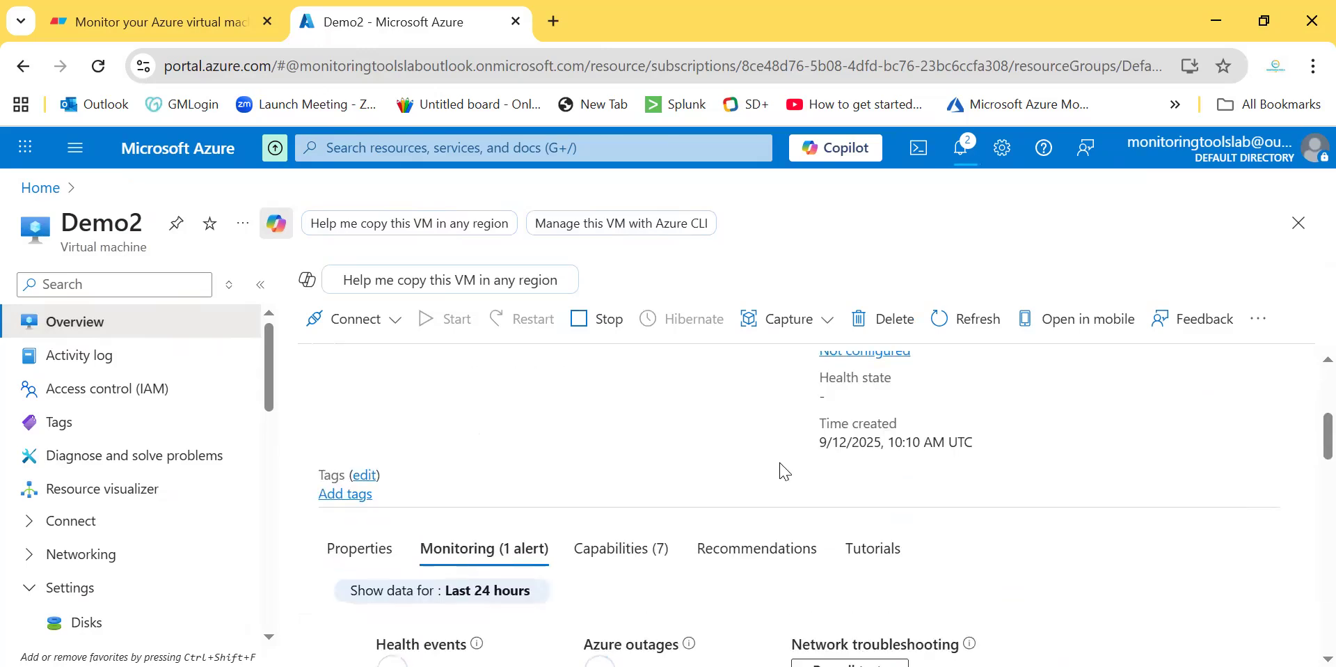
scroll(782, 467, "down", 3)
scroll(513, 612, "down", 6)
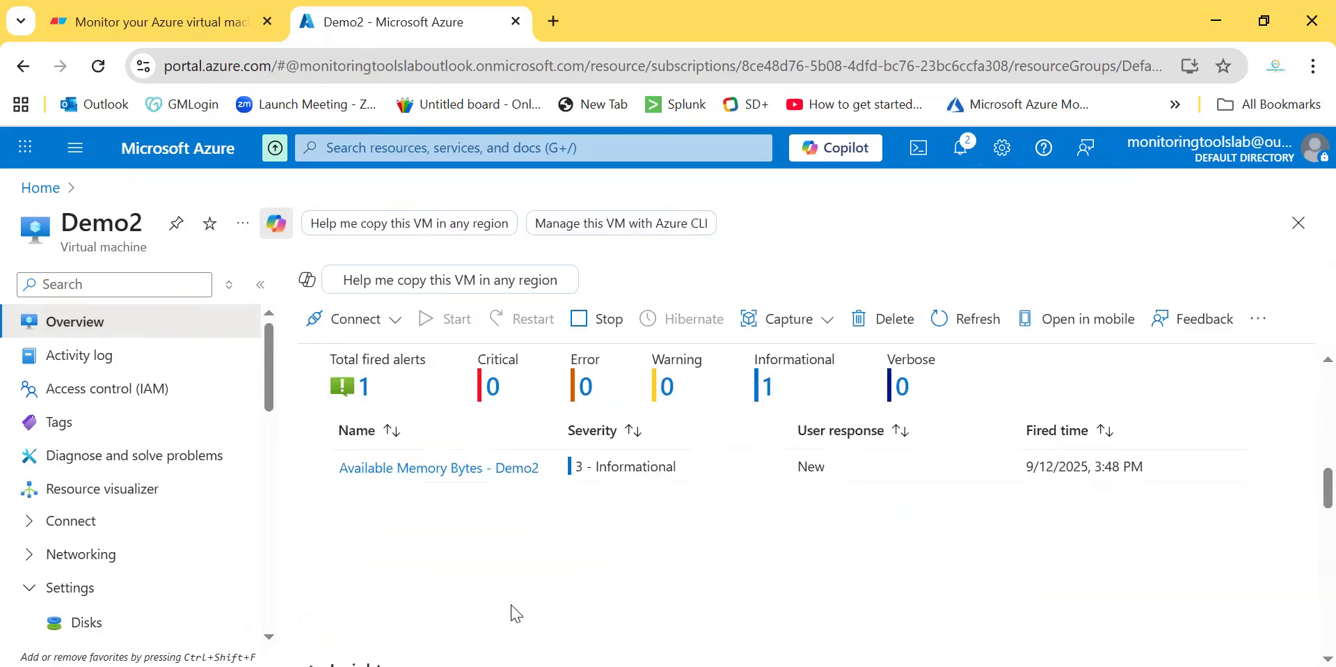
scroll(507, 616, "down", 10)
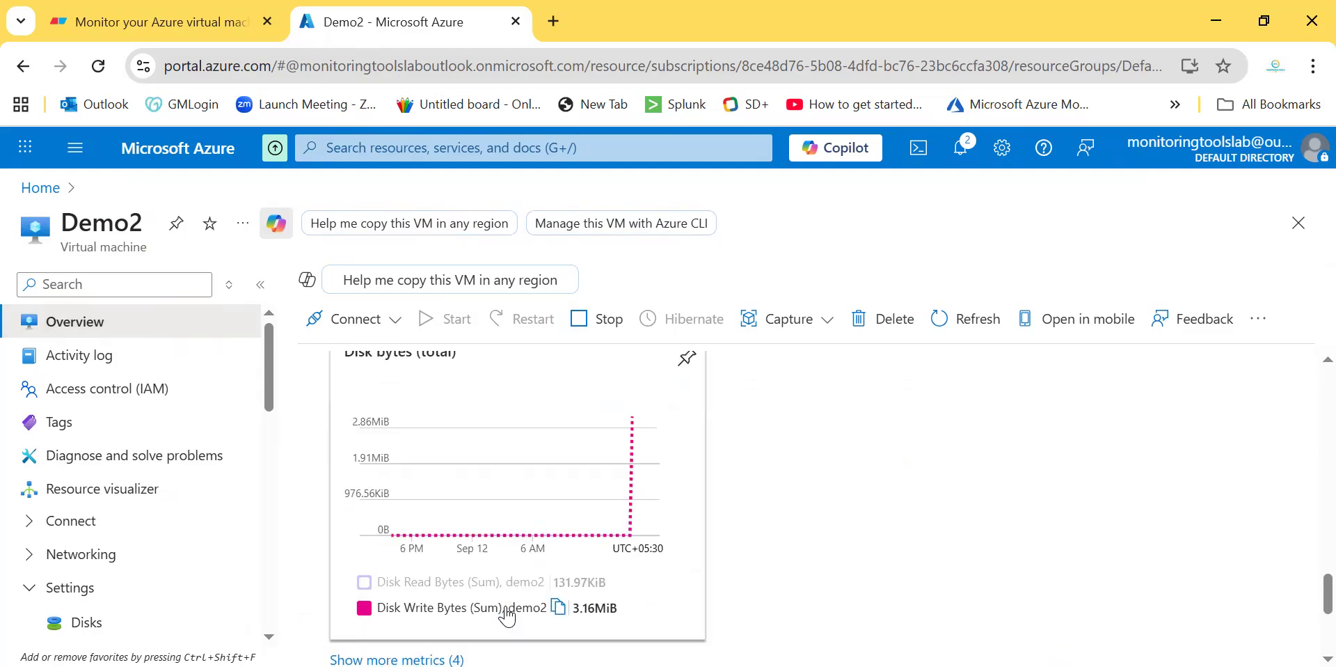
scroll(507, 616, "up", 1)
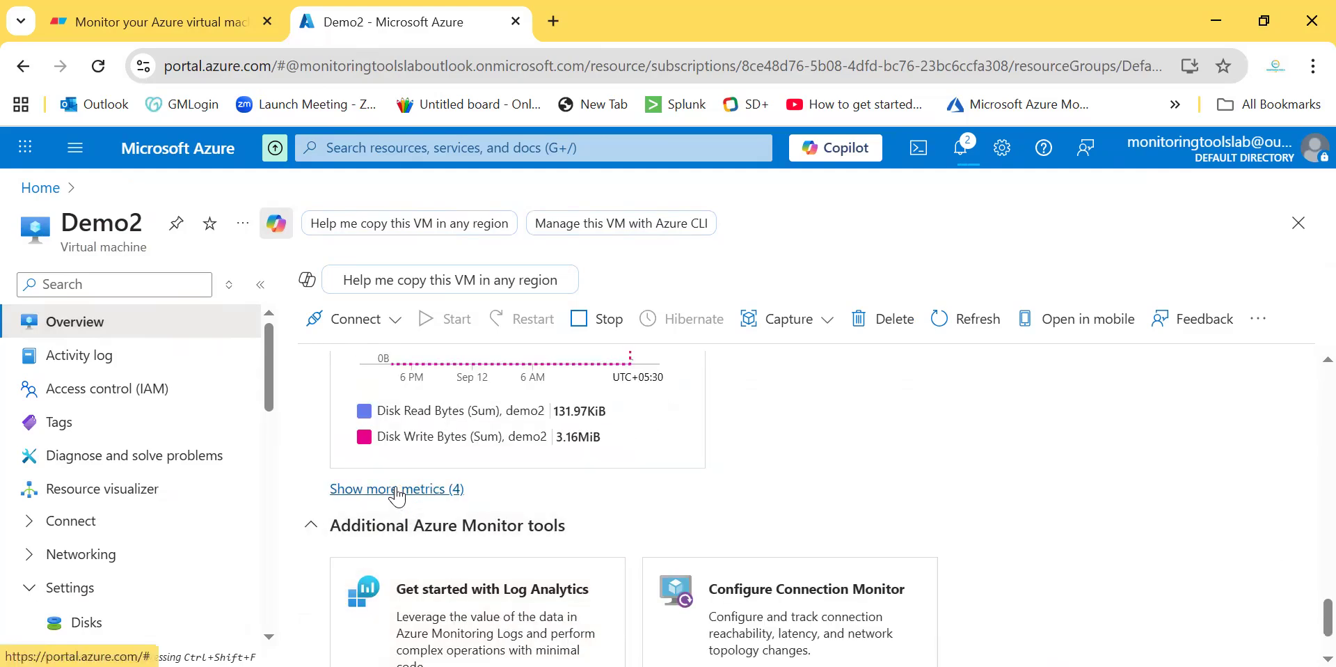
Step: Show the additional metrics and examine the Guest OS charts for Available Memory Bytes and Max logical disk used
left_click(397, 487)
scroll(487, 588, "down", 6)
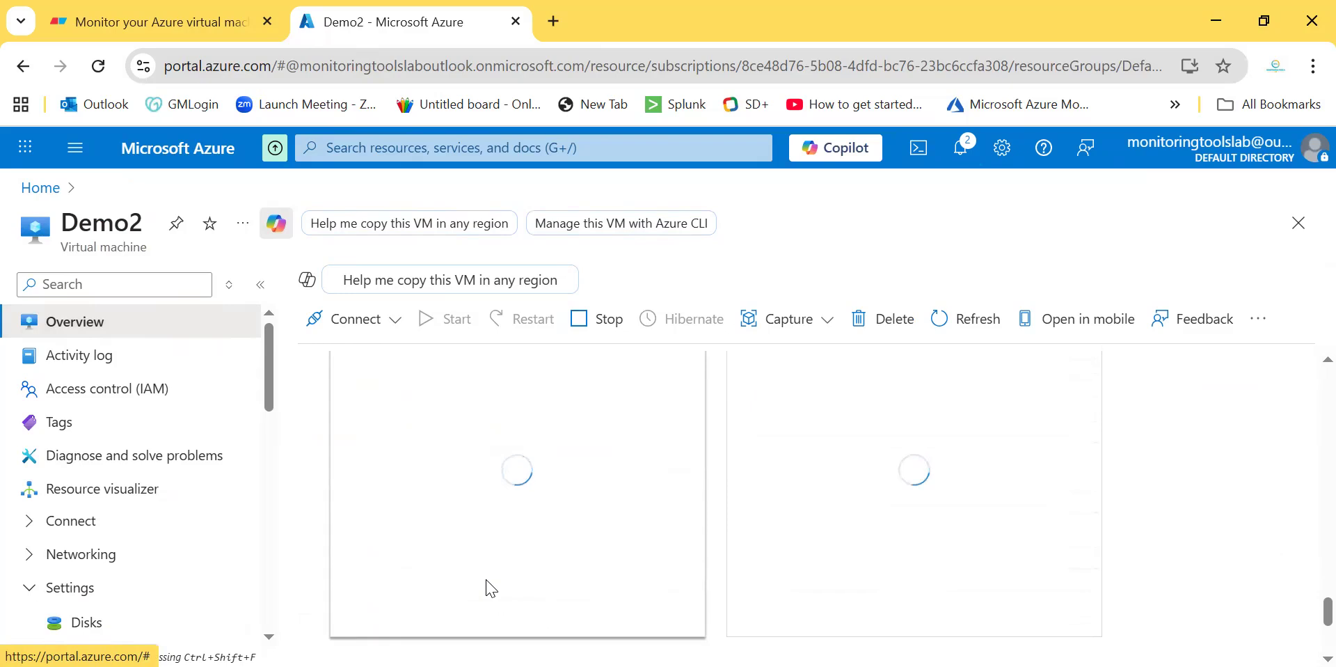
scroll(352, 416, "up", 2)
triple_click(423, 412)
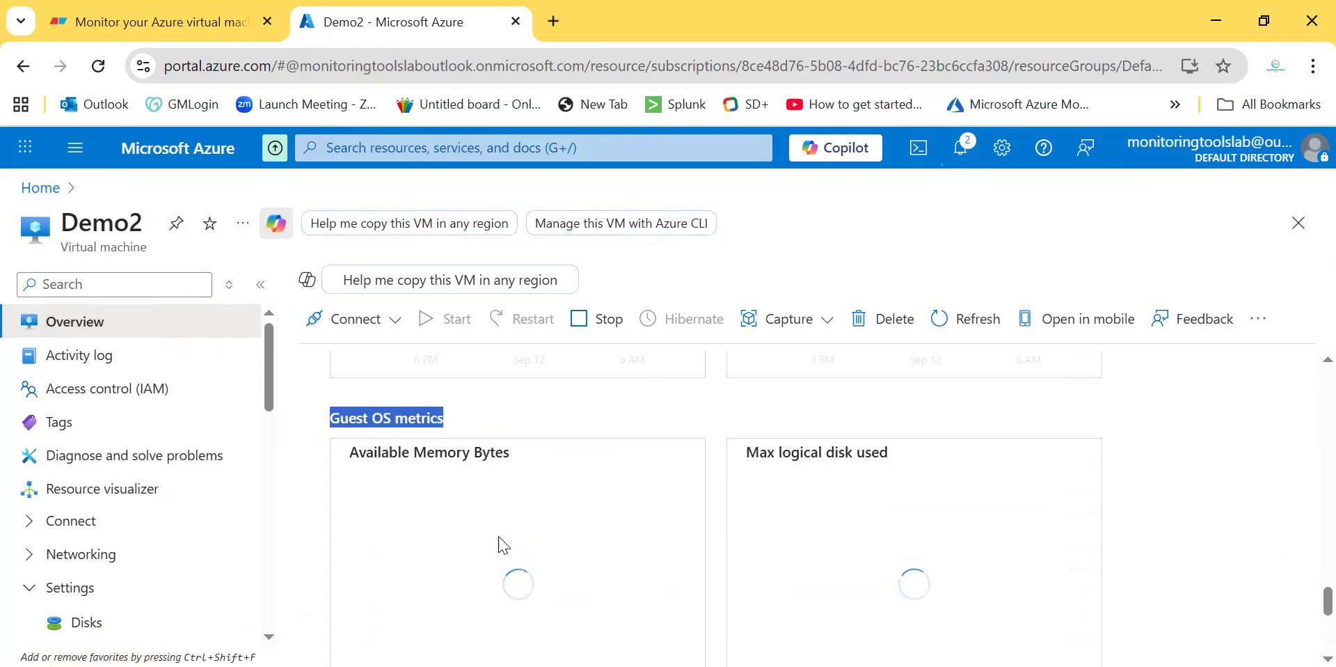
scroll(501, 557, "down", 2)
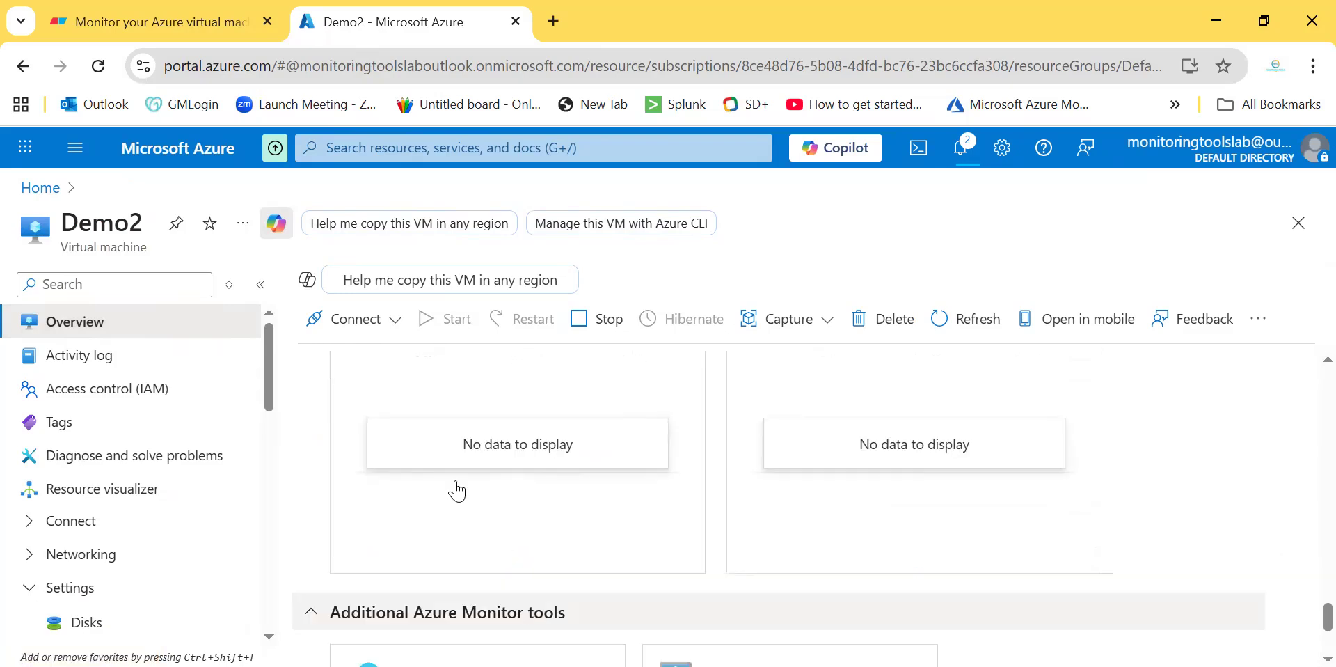
scroll(597, 480, "up", 2)
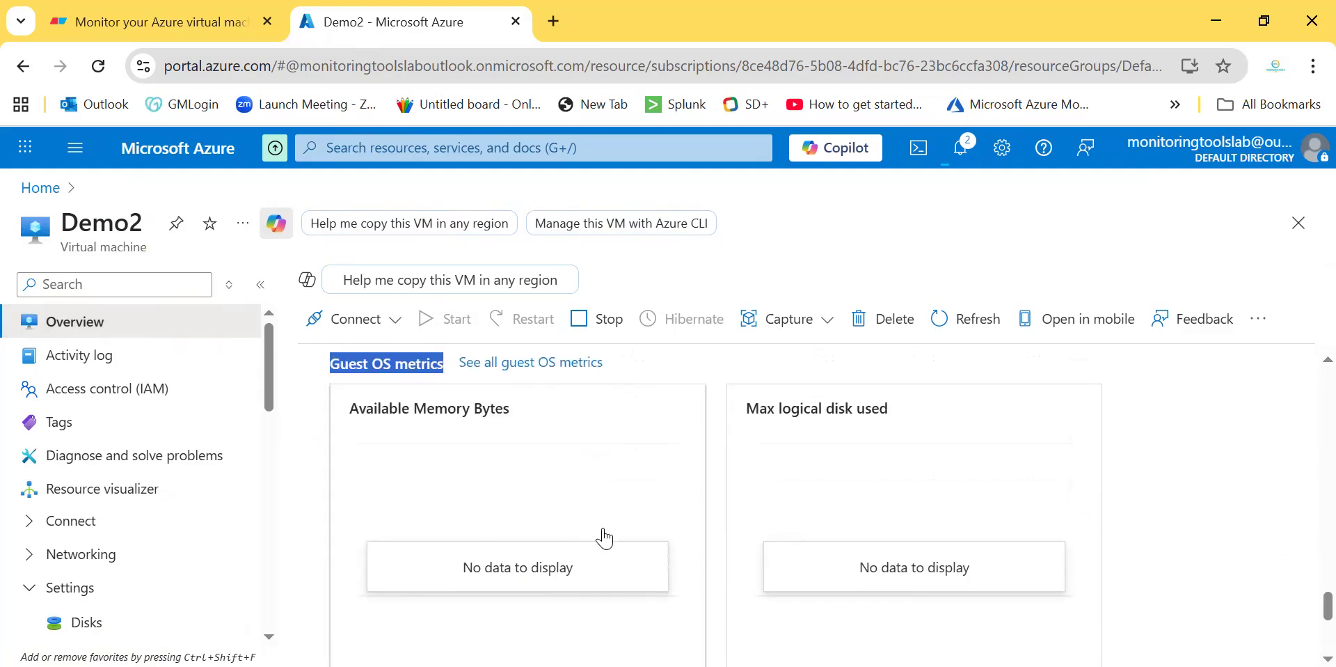
scroll(1197, 491, "down", 3)
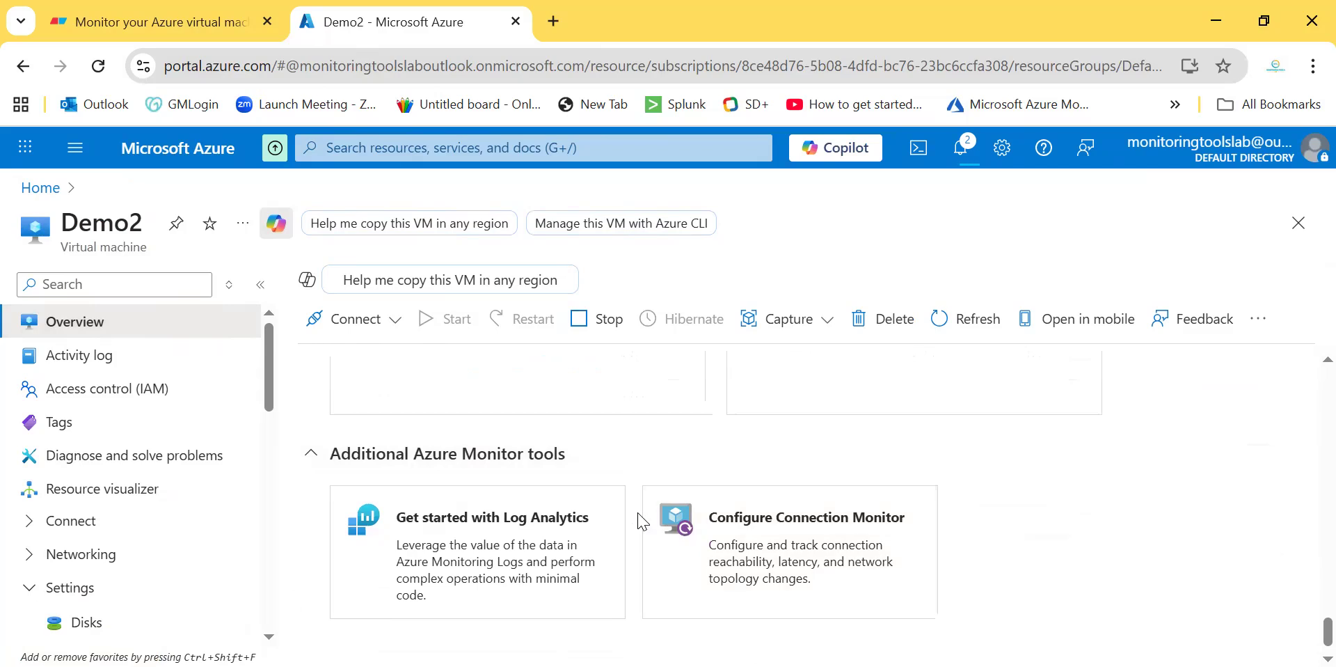
scroll(641, 520, "up", 2)
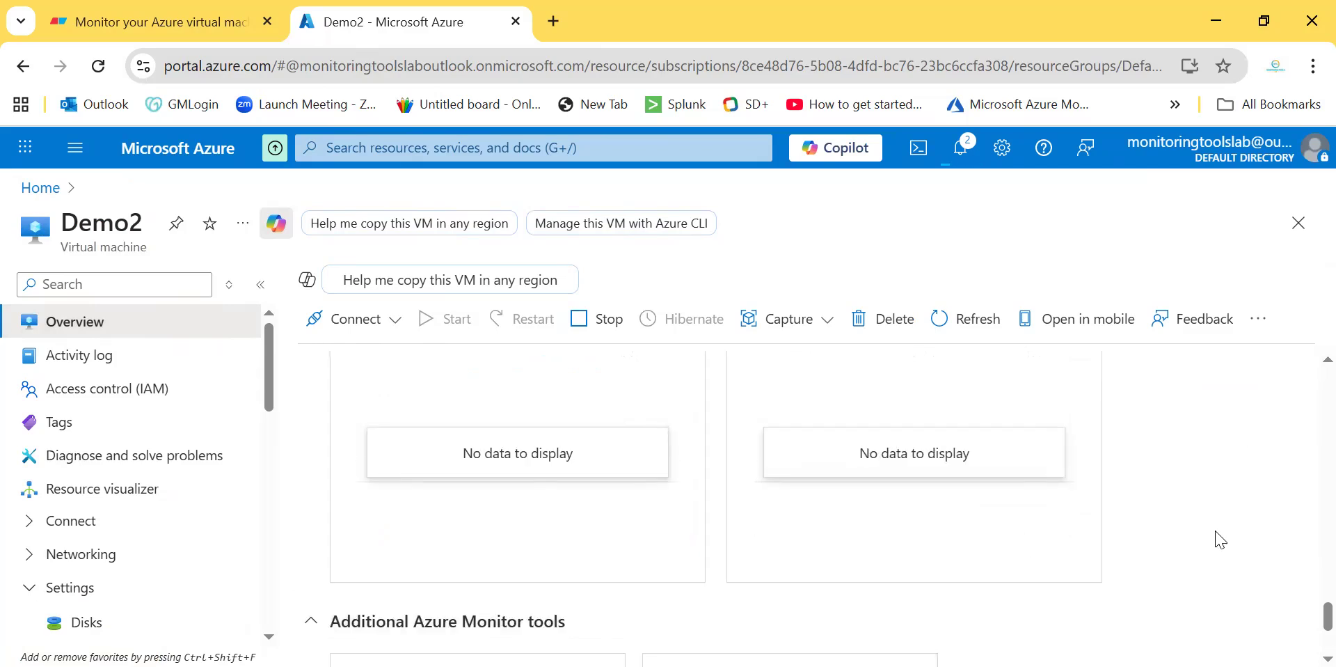
scroll(1218, 540, "down", 3)
scroll(605, 487, "up", 2)
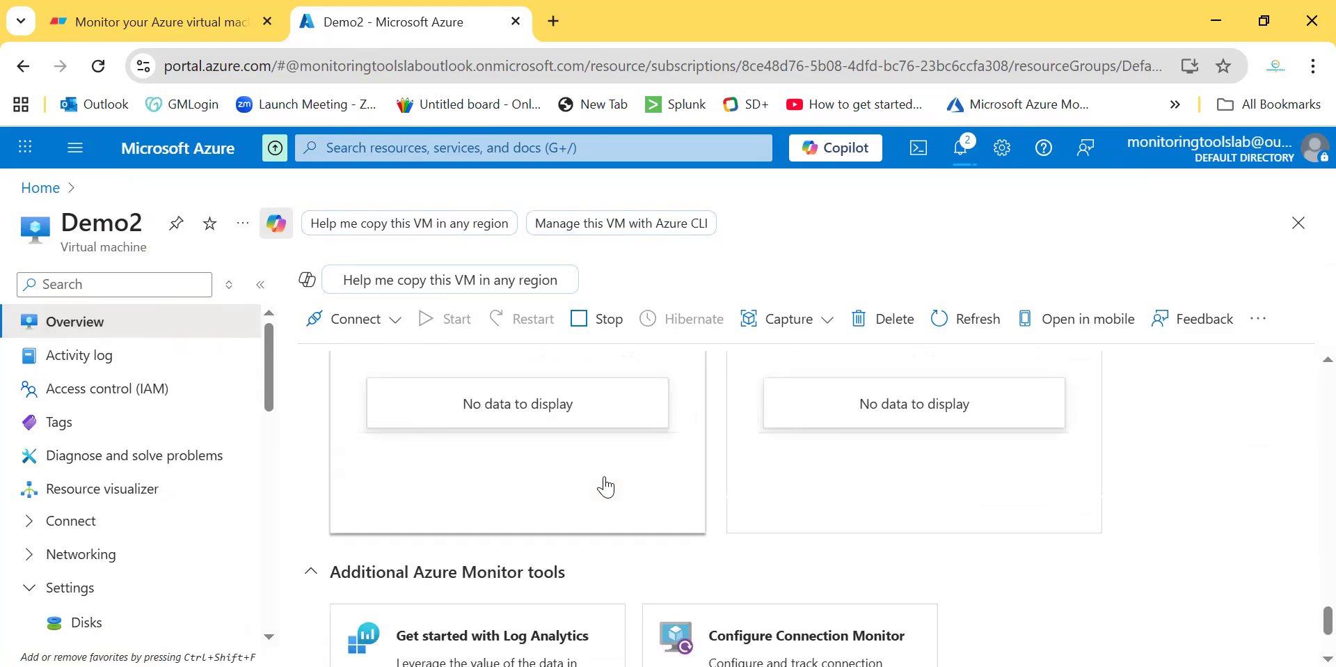
scroll(452, 585, "up", 3)
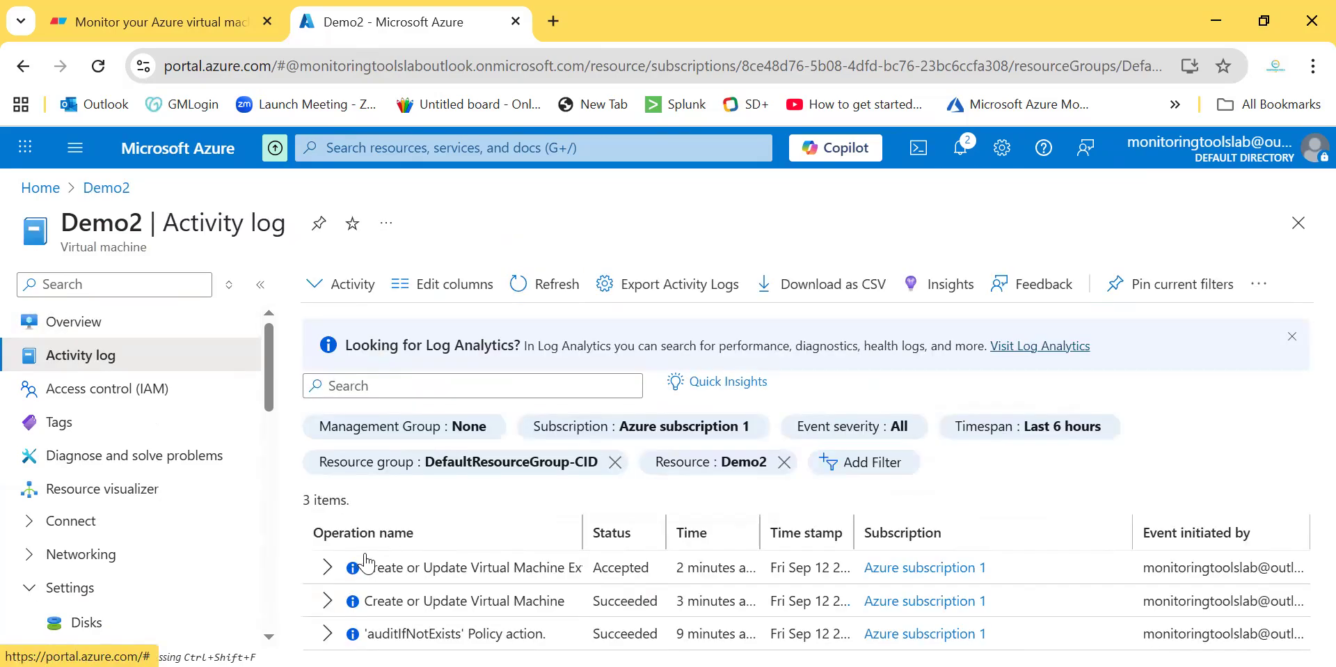
Step: In Demo2's activity log, expand the Create or Update Virtual Machine Extension operation and review its sub-operations
left_click(327, 567)
scroll(606, 626, "down", 1)
scroll(605, 628, "down", 2)
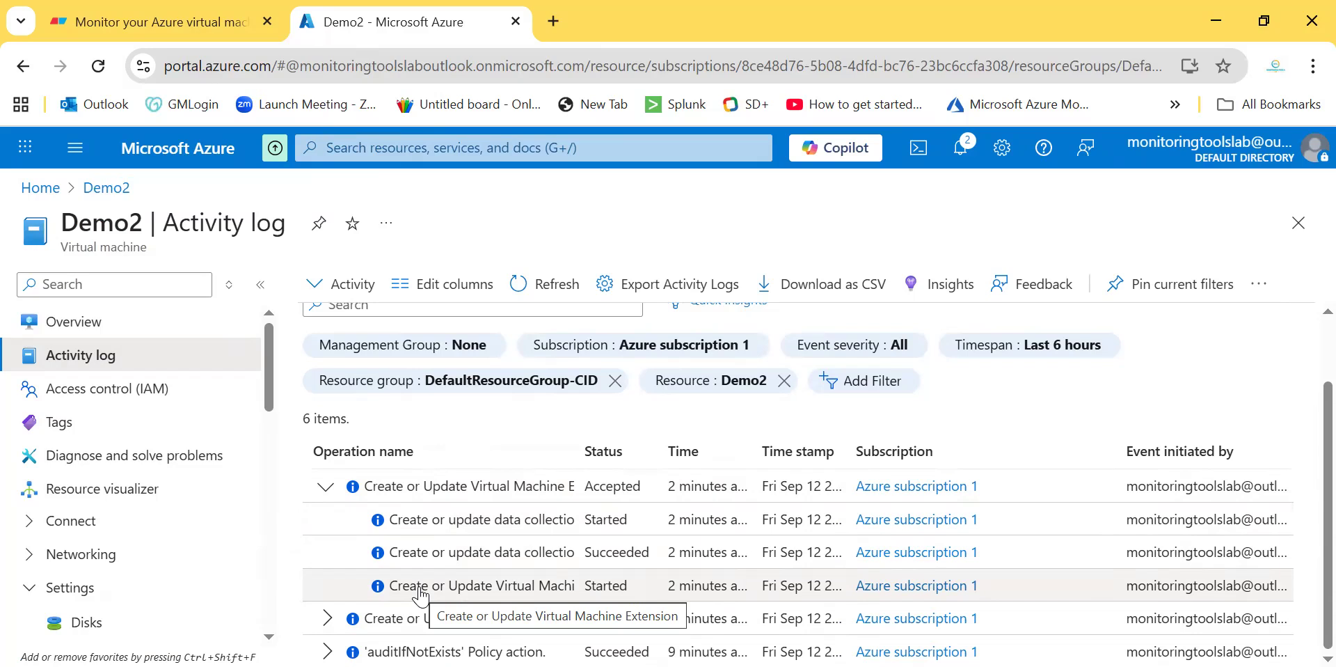
Step: Open the Monitoring section of Demo2's overview, show the additional metrics, and open the full guest OS metrics on the Insights page
left_click(84, 321)
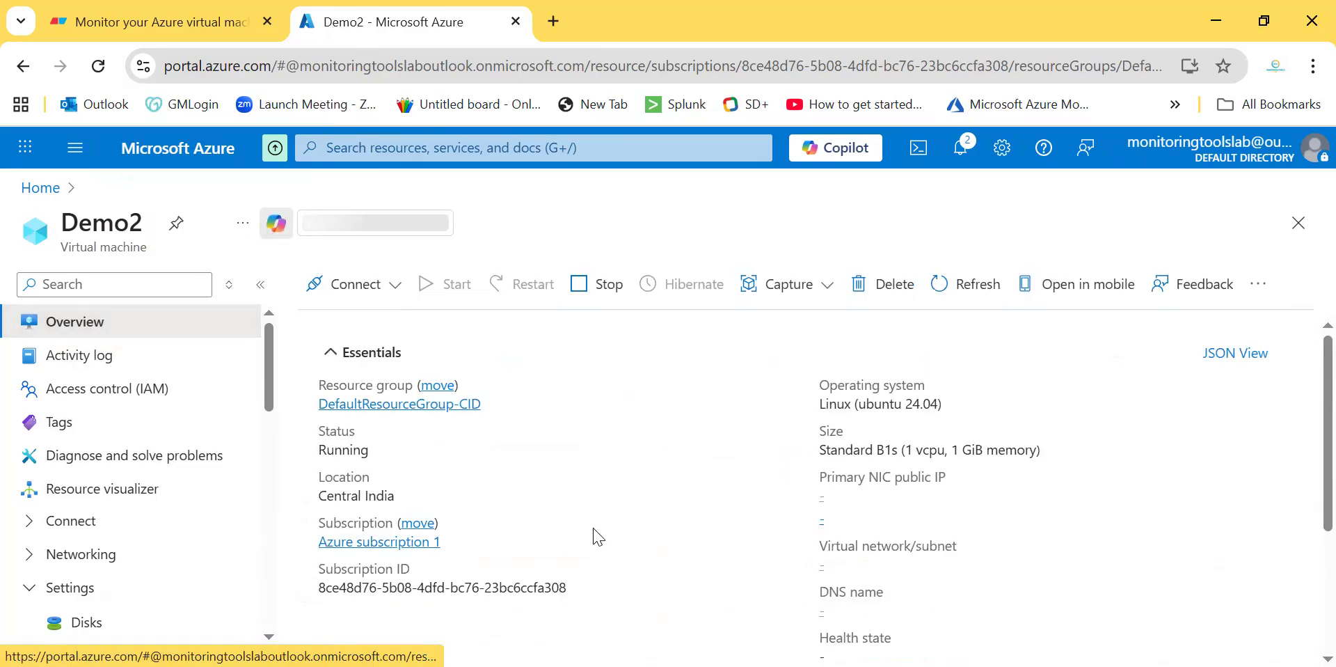
left_click(480, 419)
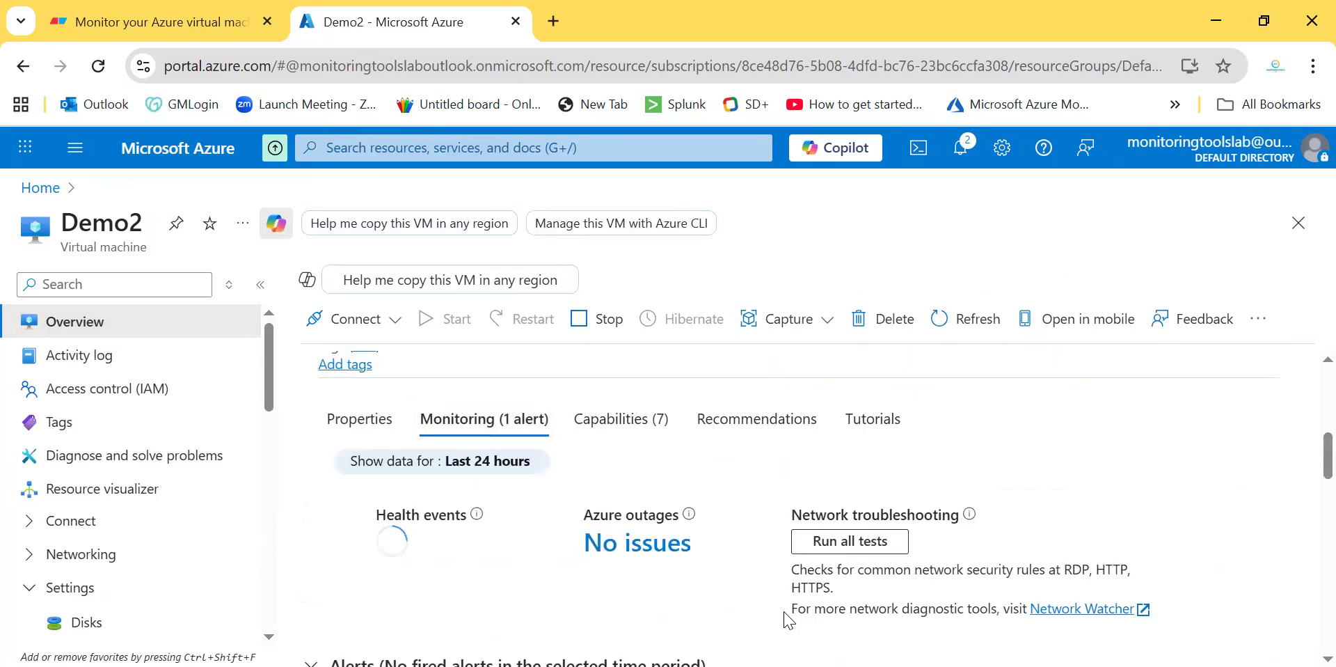
scroll(663, 610, "down", 10)
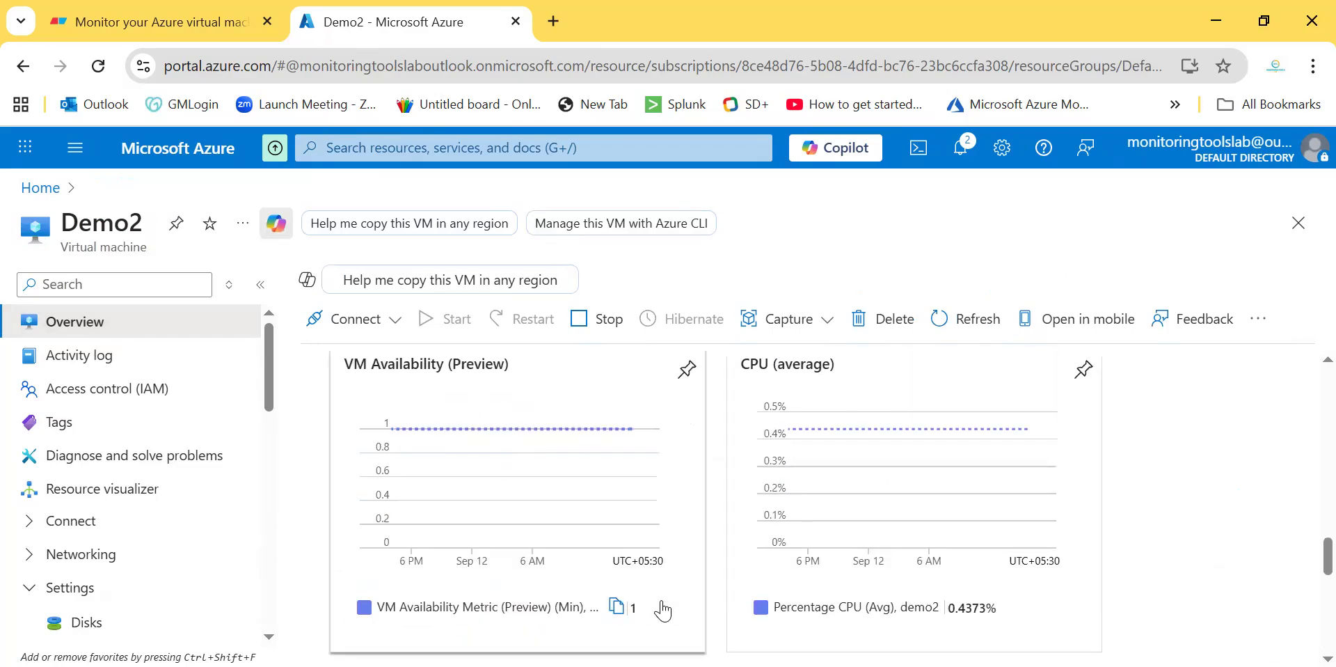
scroll(662, 610, "down", 10)
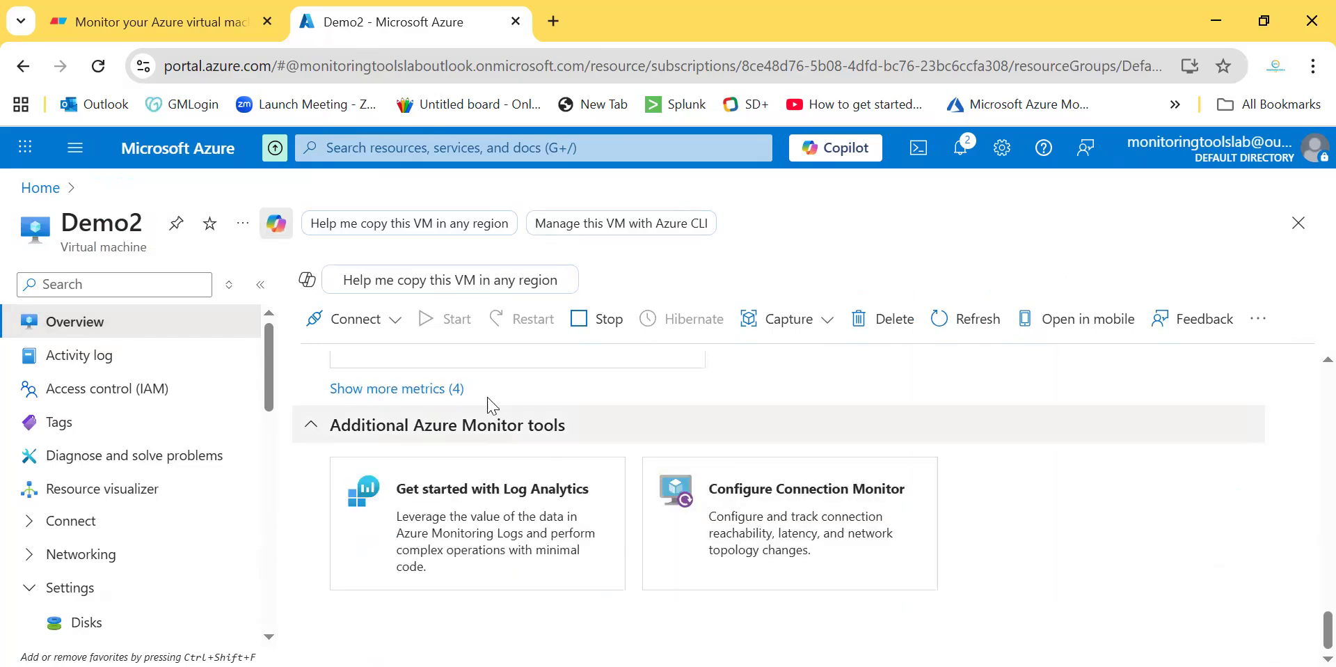
left_click(438, 395)
left_click(540, 491)
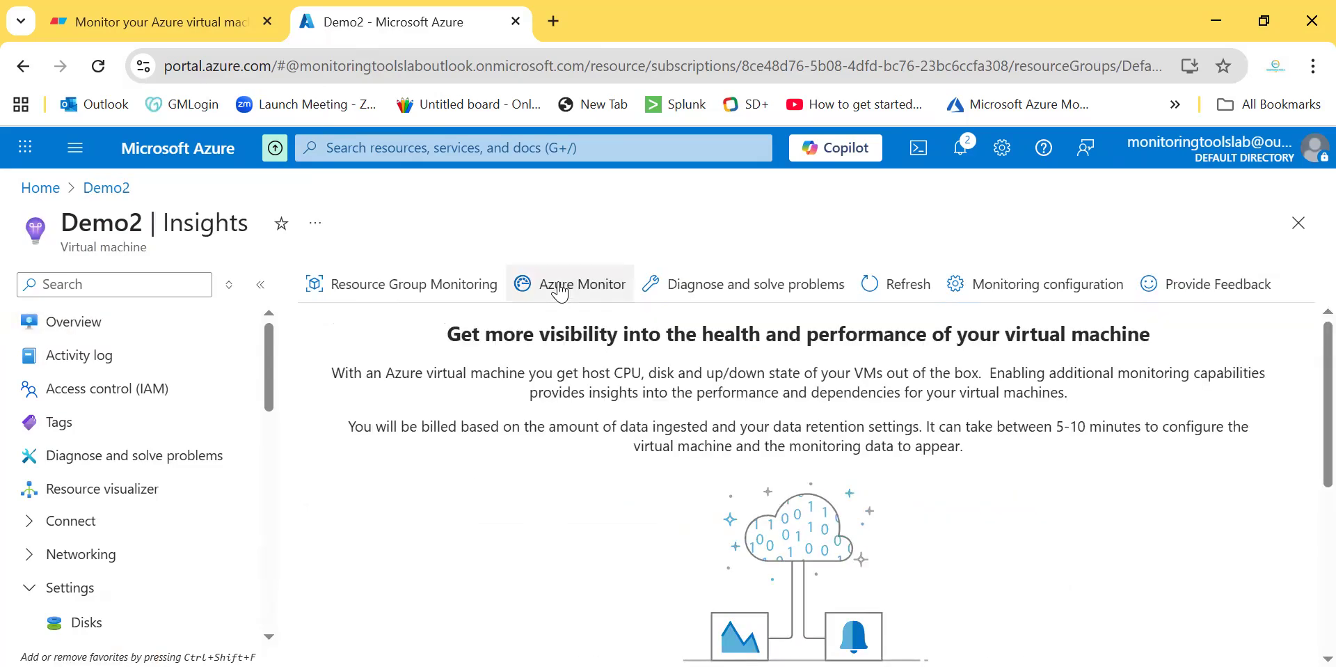
scroll(440, 341, "down", 5)
scroll(445, 346, "up", 5)
Step: Return to Demo2's overview and examine the network, disk operations and Guest OS metrics charts
key("alt+Left")
scroll(777, 547, "down", 1)
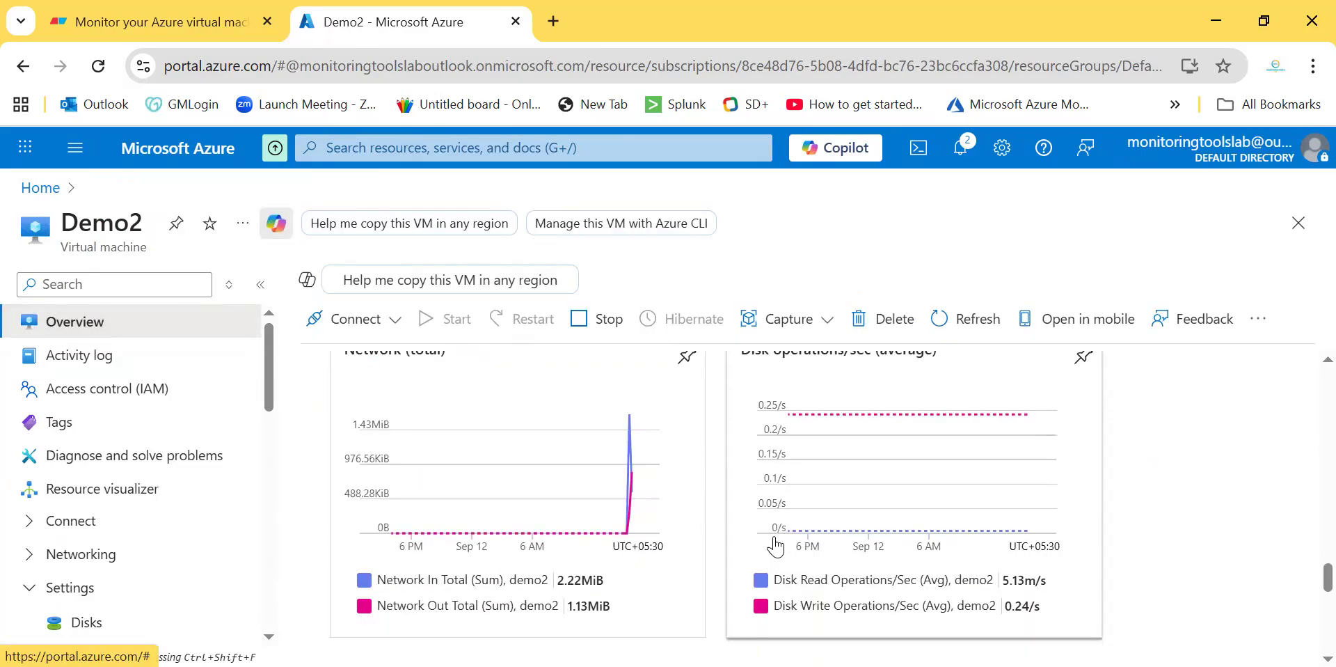
scroll(776, 547, "up", 2)
scroll(593, 535, "down", 6)
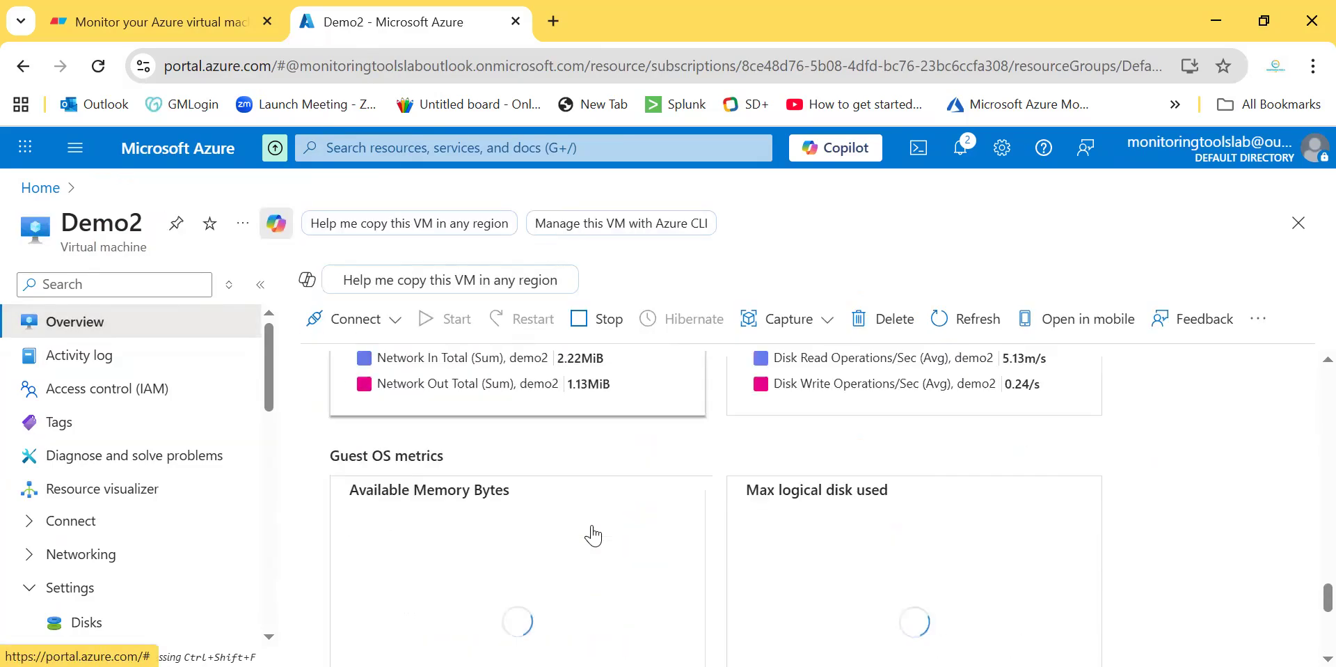
scroll(531, 477, "up", 3)
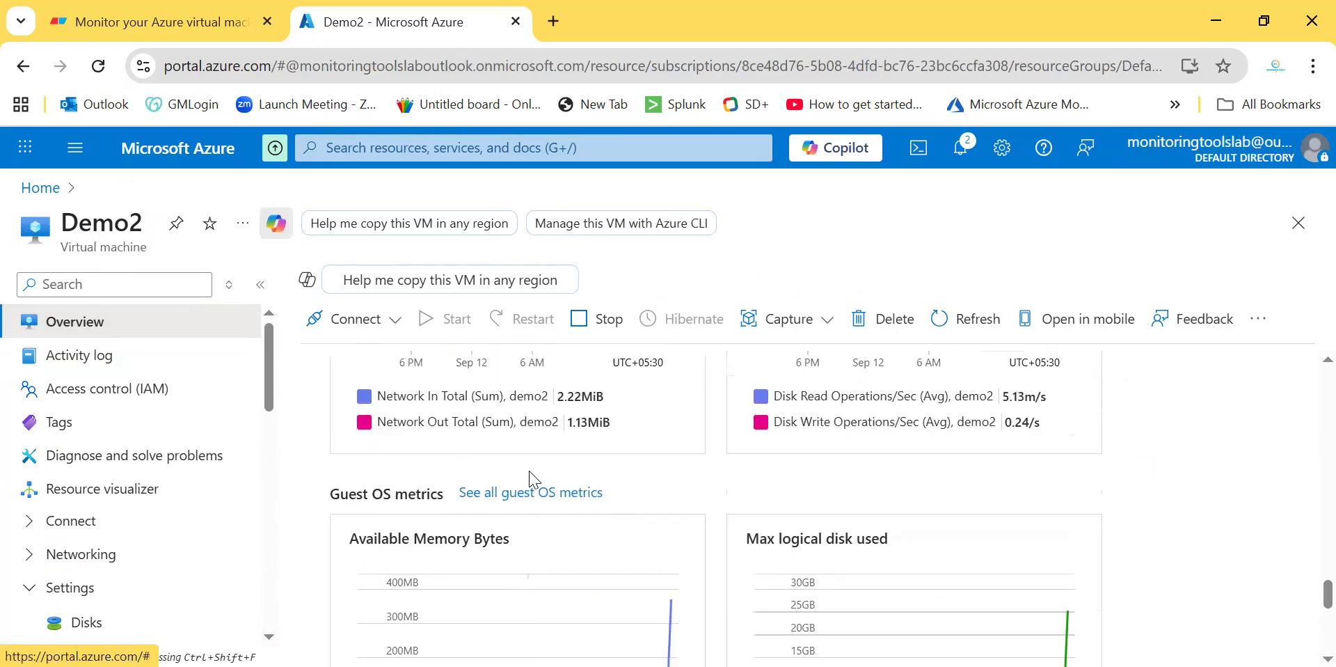
double_click(381, 493)
triple_click(375, 497)
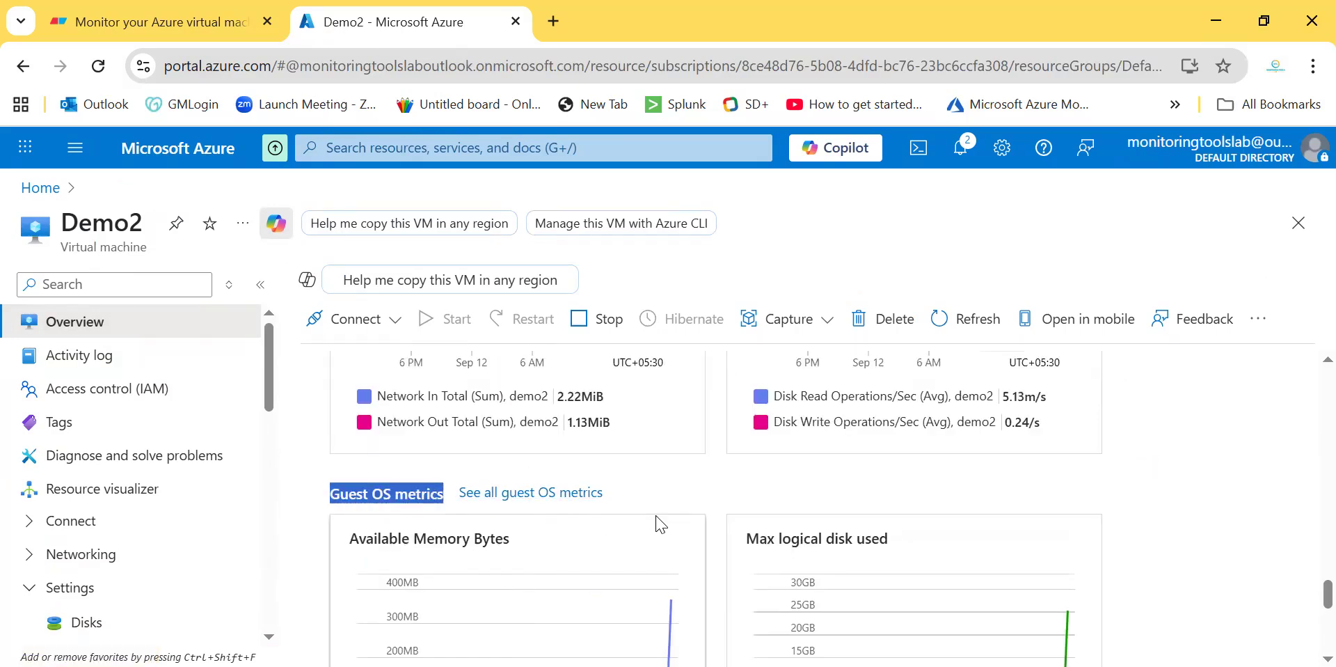
scroll(618, 597, "down", 3)
scroll(617, 596, "up", 2)
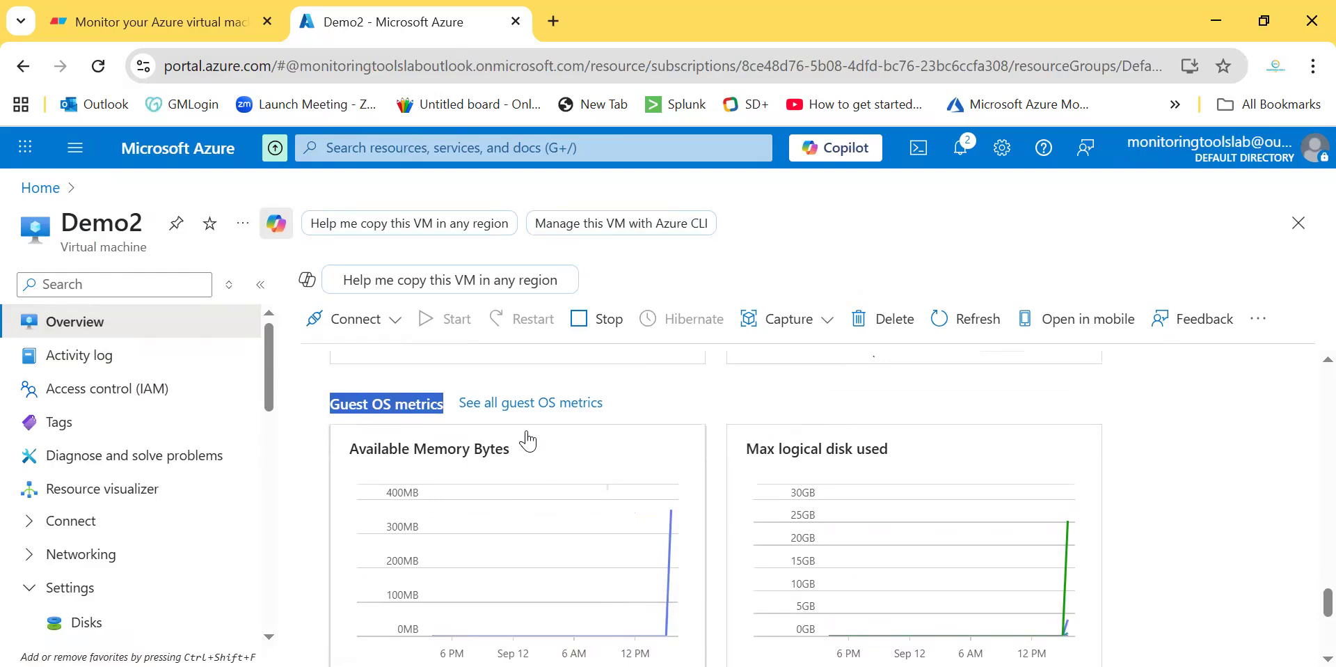
Step: Open all guest OS metrics and read the Insights note about billing and configuration time
left_click(515, 417)
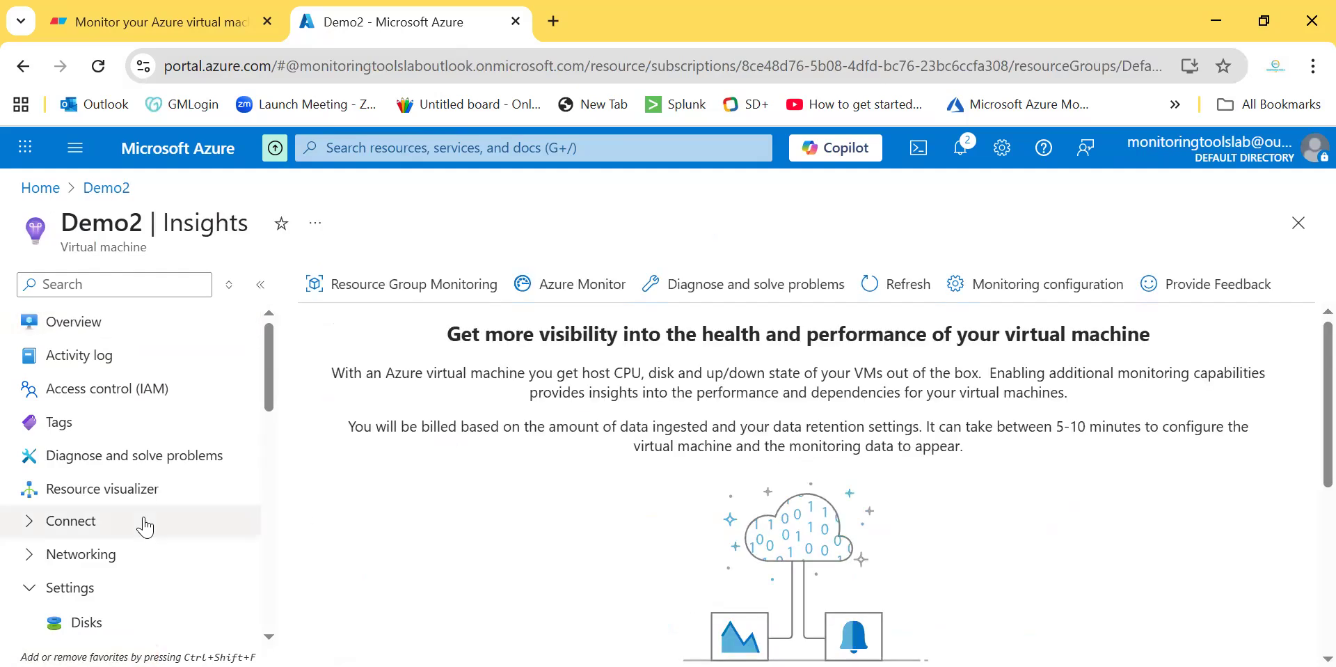
scroll(145, 526, "down", 10)
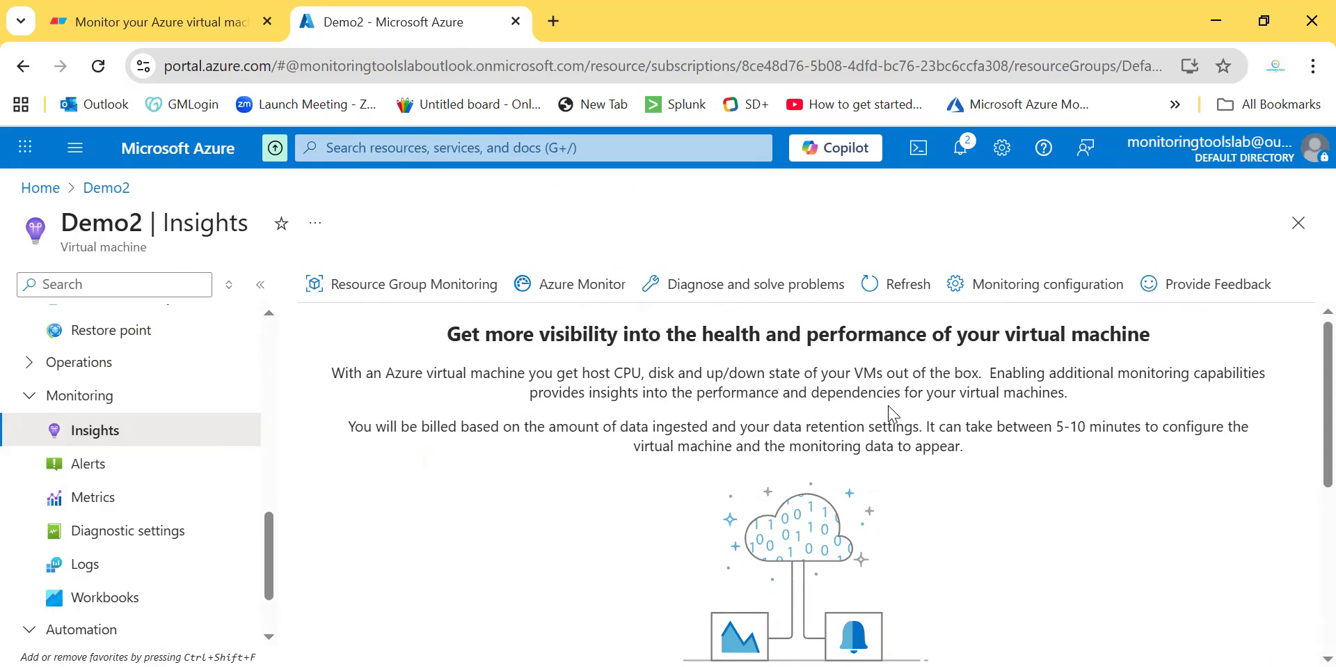
triple_click(936, 425)
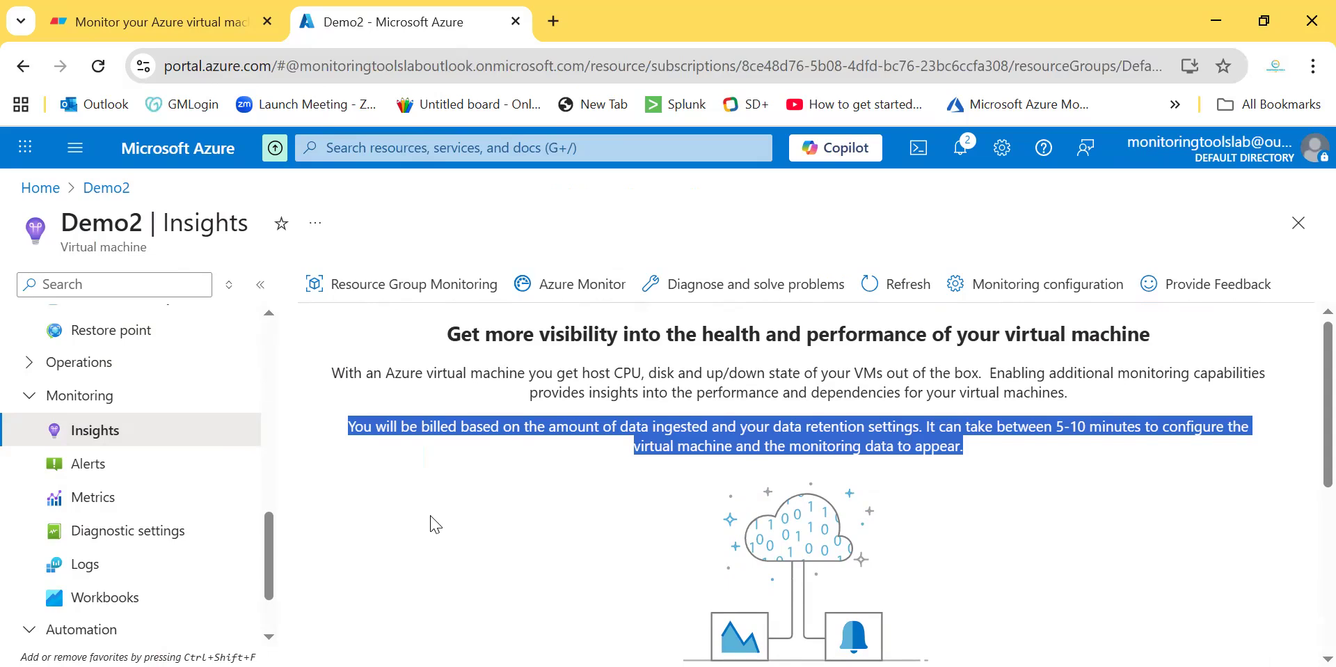
Step: Go back to Demo2's overview, reopen all guest OS metrics, and show the Performance view in Insights
scroll(167, 480, "up", 10)
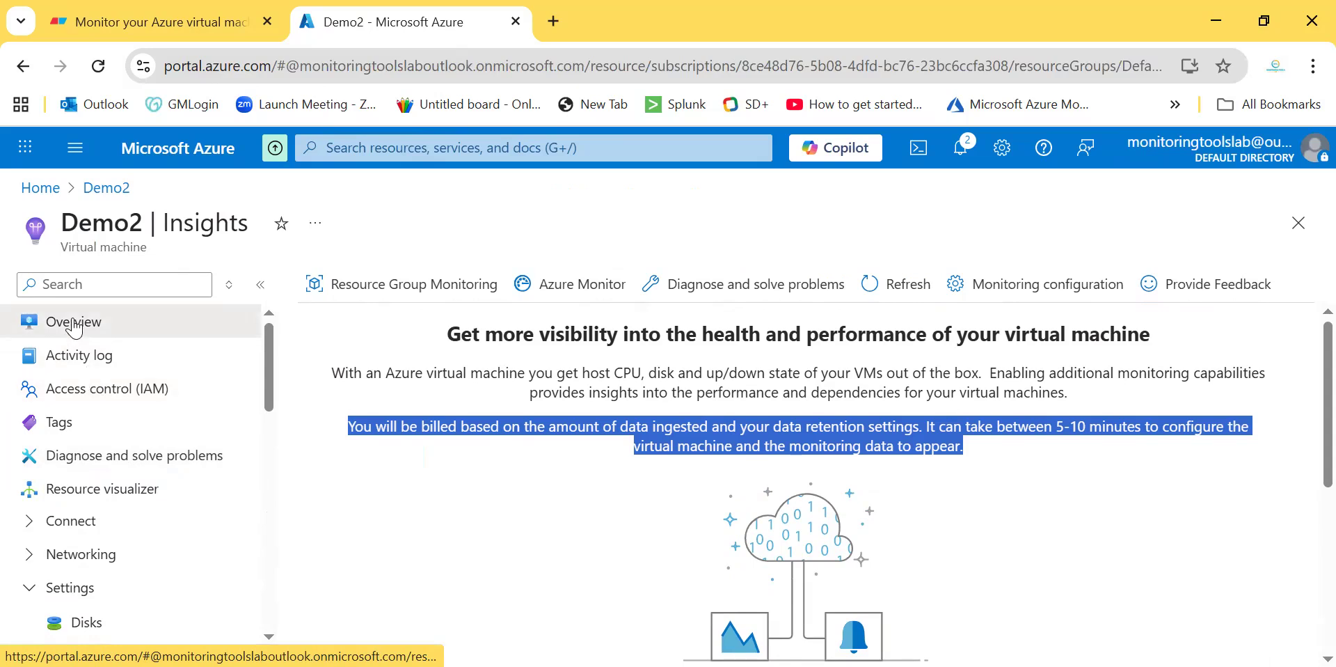
left_click(74, 323)
scroll(696, 533, "down", 10)
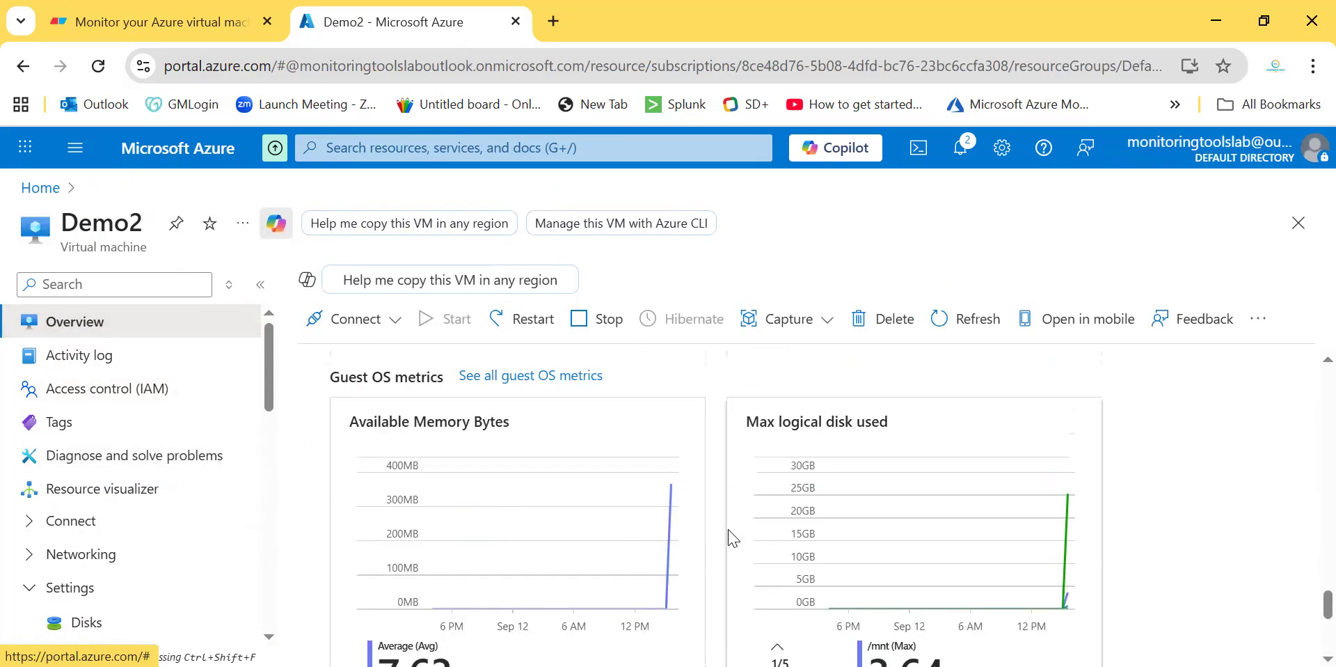
left_click(536, 376)
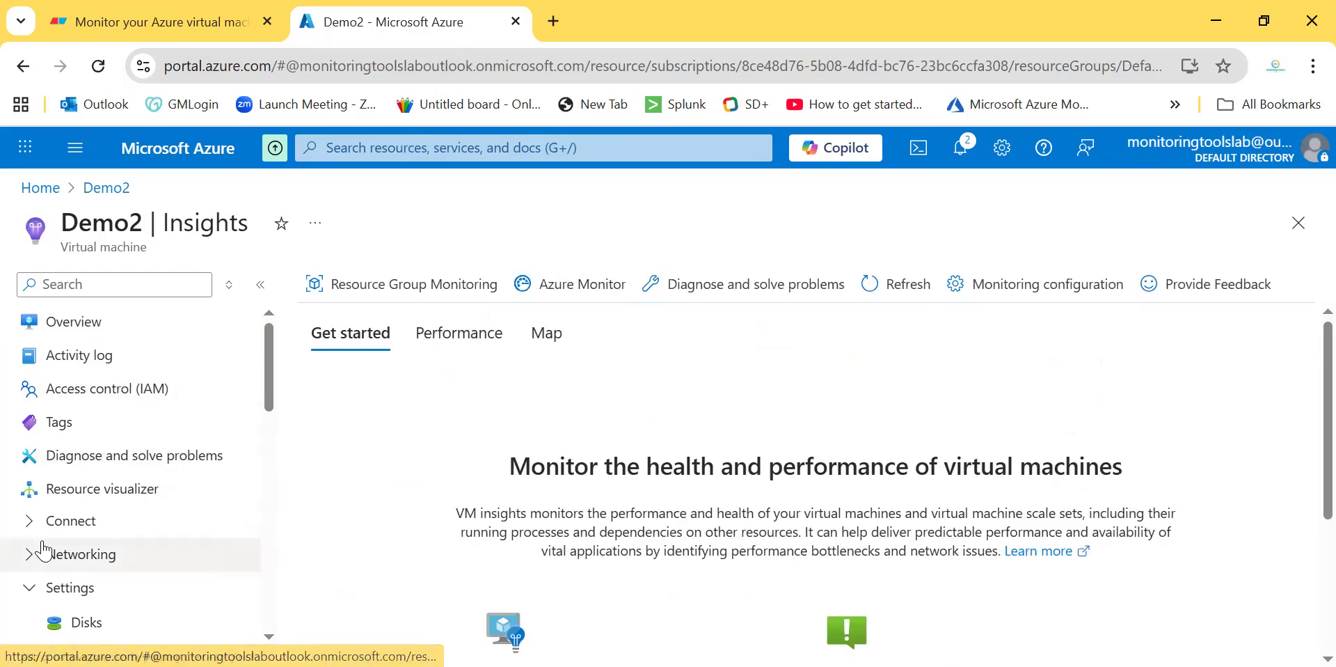
scroll(42, 550, "down", 10)
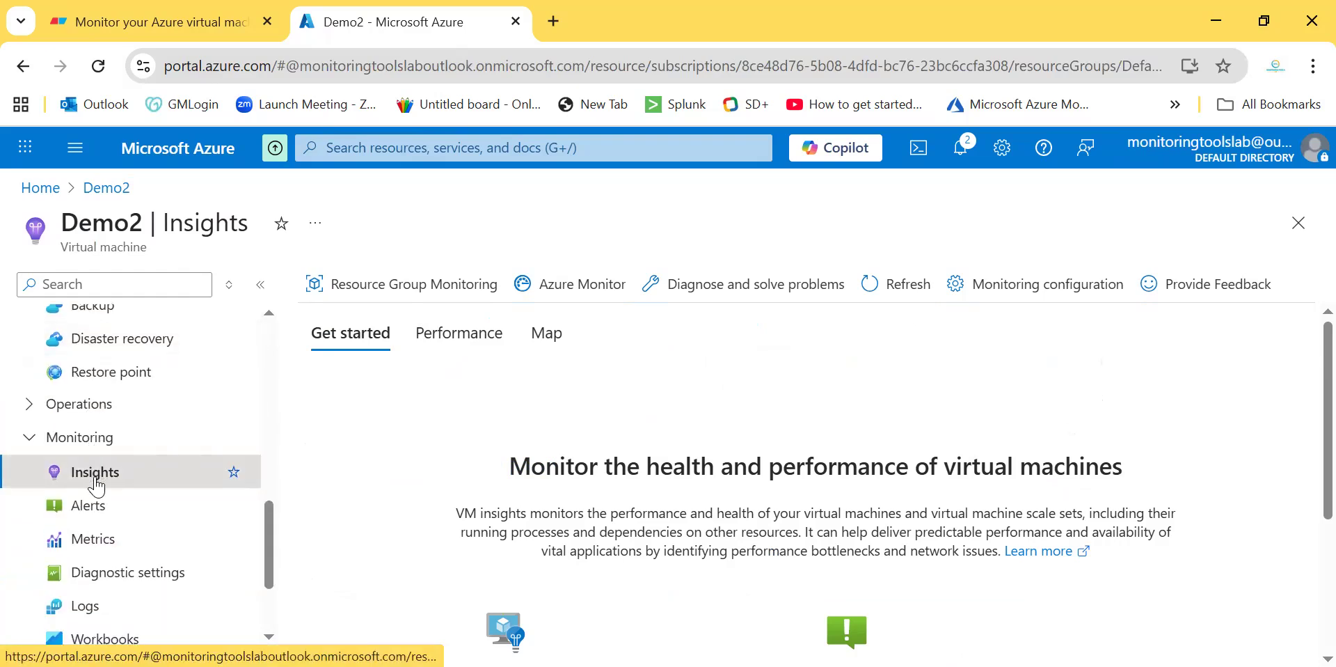
left_click(457, 346)
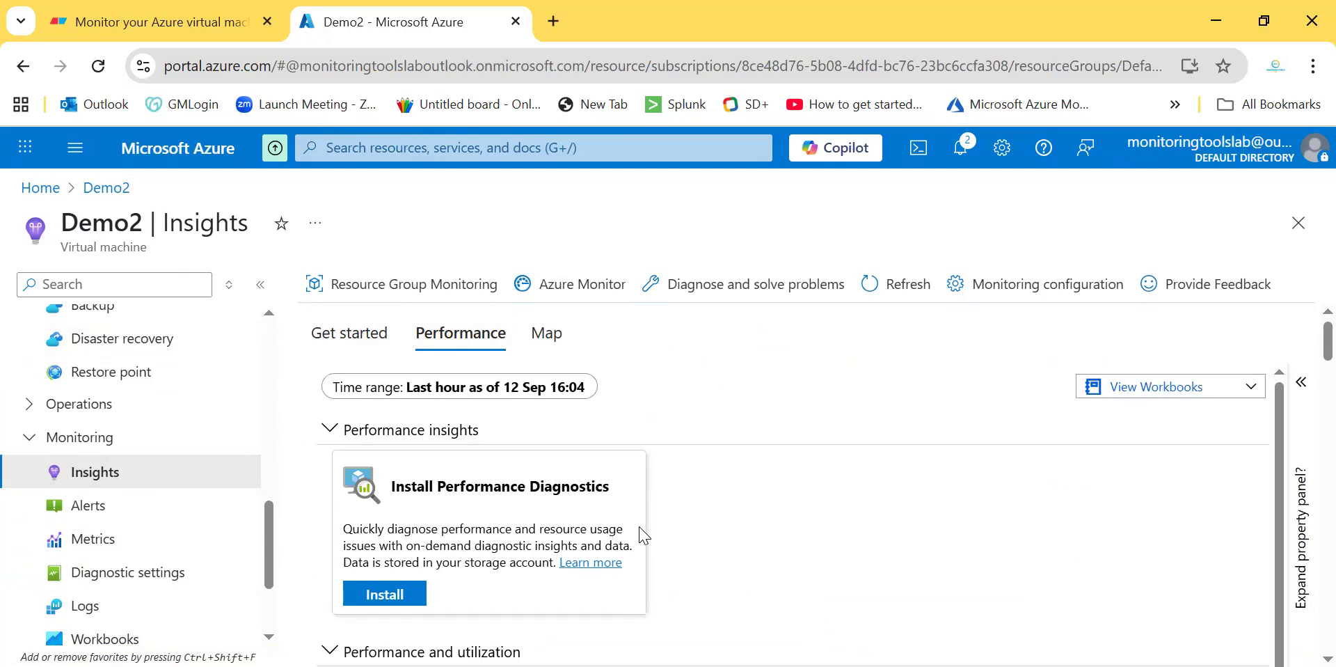
Step: Examine Demo2's Logical Disk Performance table and the Available Memory chart with its granularity
scroll(770, 562, "down", 5)
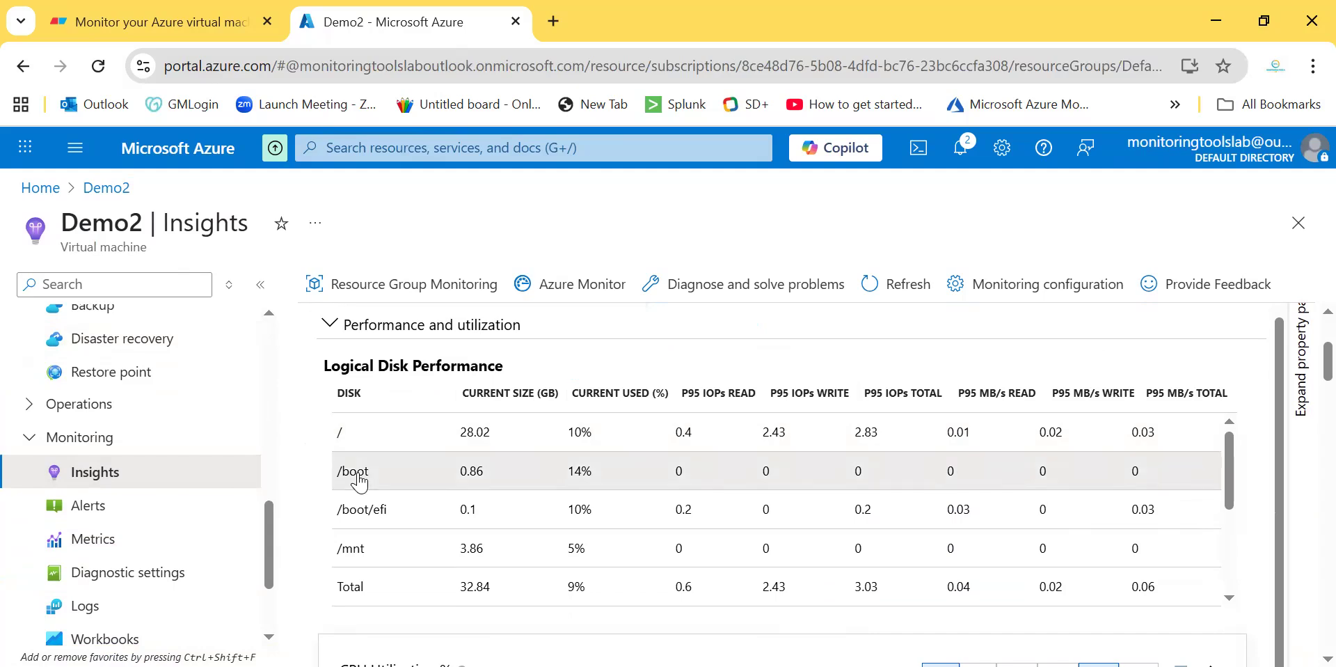
scroll(484, 529, "down", 3)
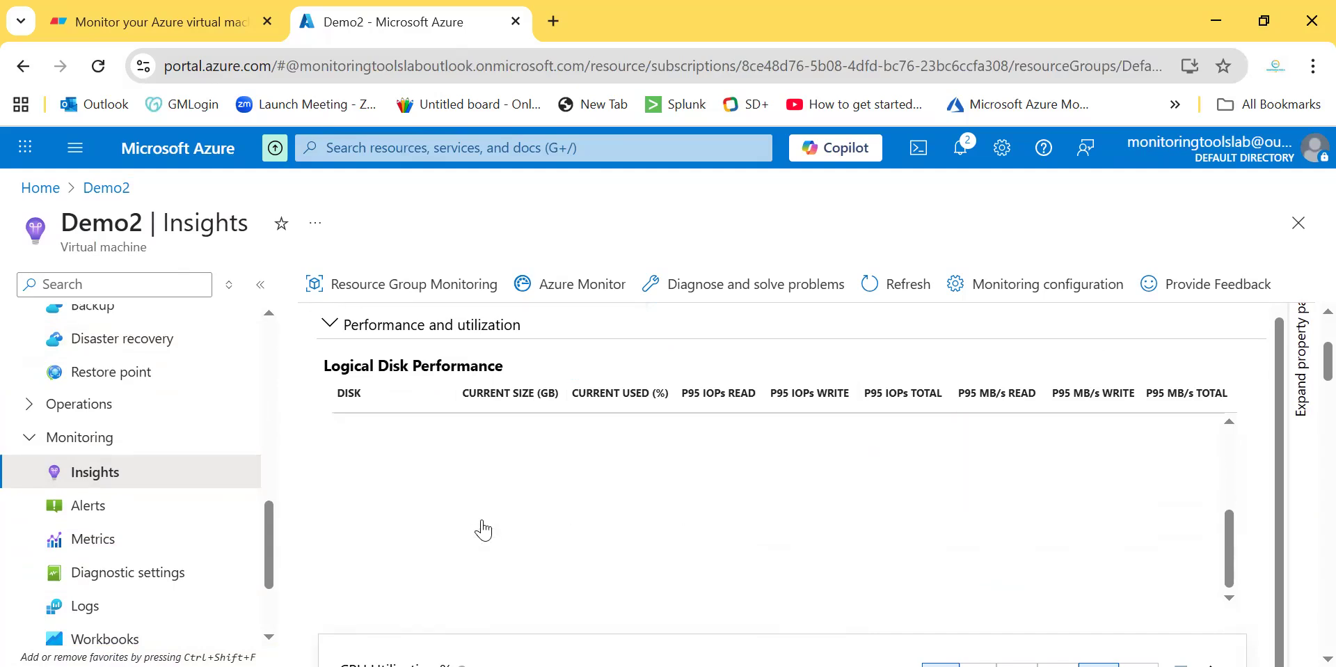
scroll(484, 529, "down", 4)
scroll(647, 512, "down", 3)
scroll(647, 512, "down", 3)
scroll(644, 512, "up", 2)
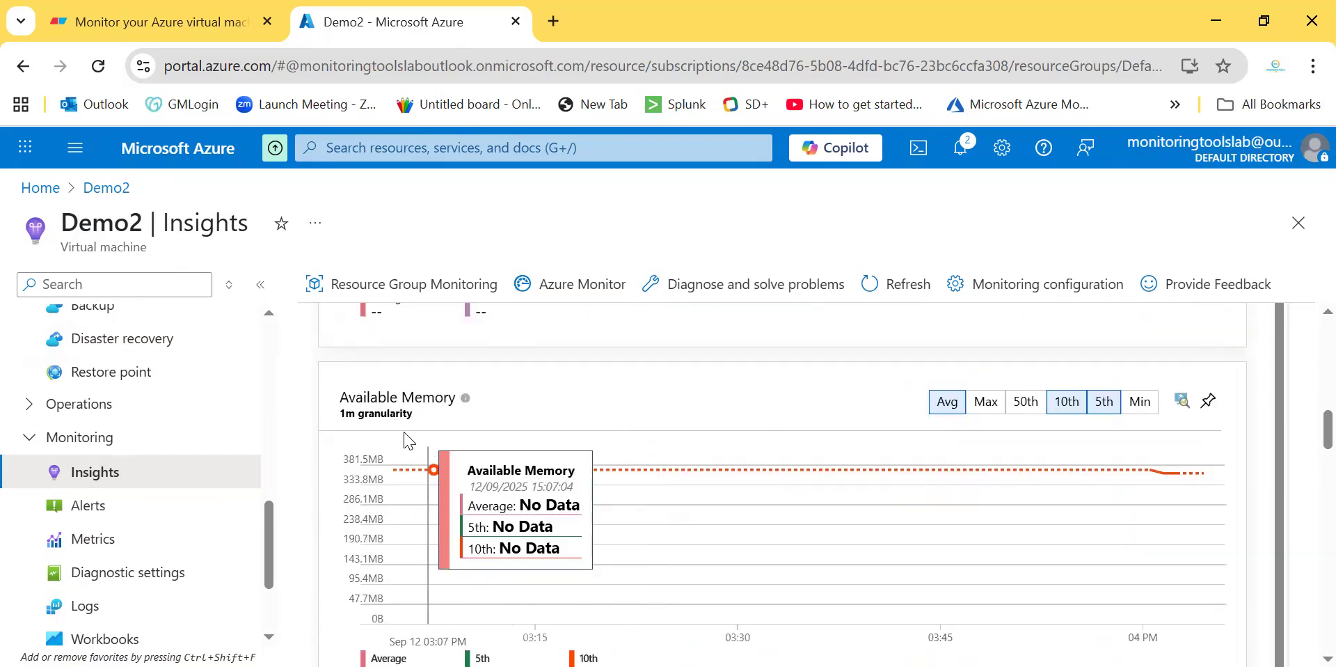
triple_click(380, 416)
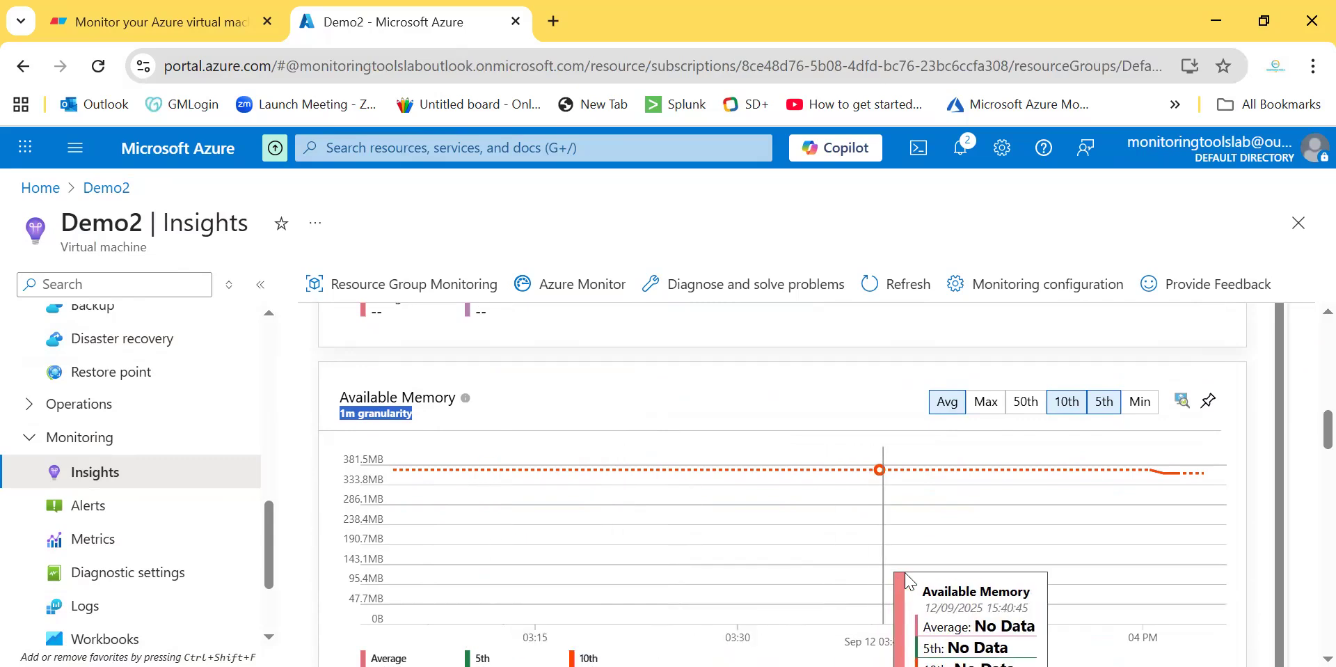
triple_click(414, 398)
Step: Review the Logical Disk Byte/s and Bytes Received Rate charts, and return to the Logical Disk Performance table
scroll(639, 480, "down", 12)
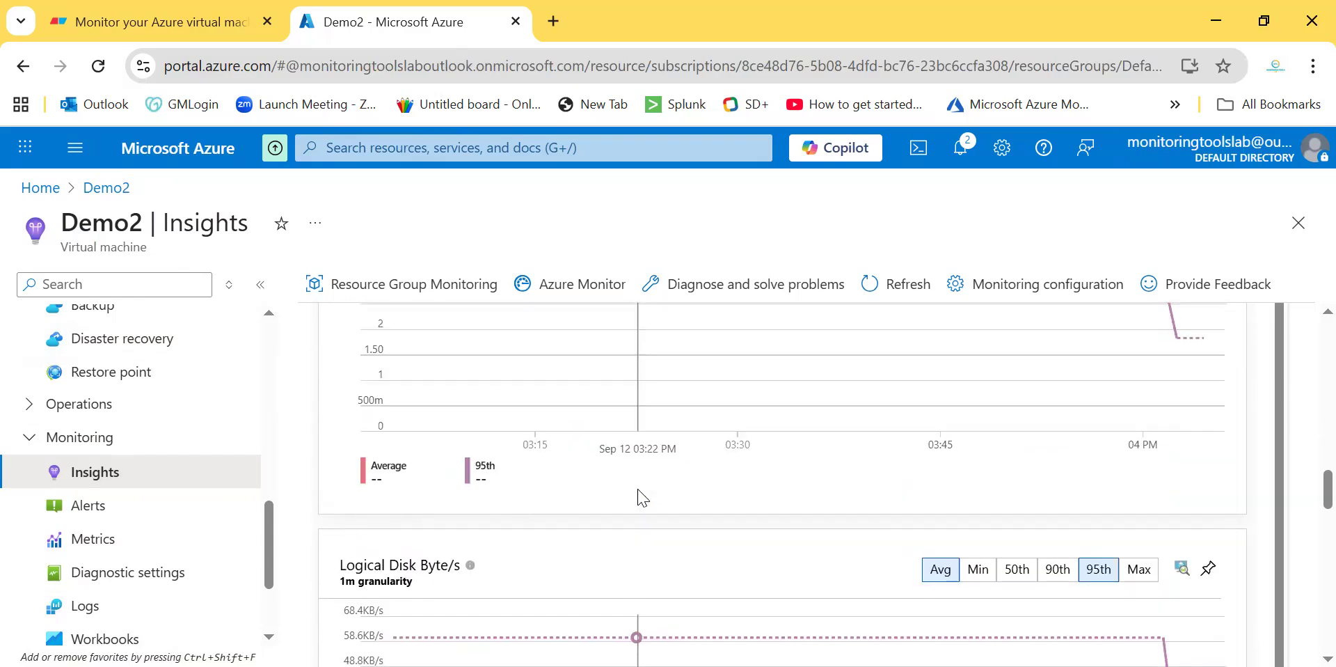
scroll(642, 498, "down", 8)
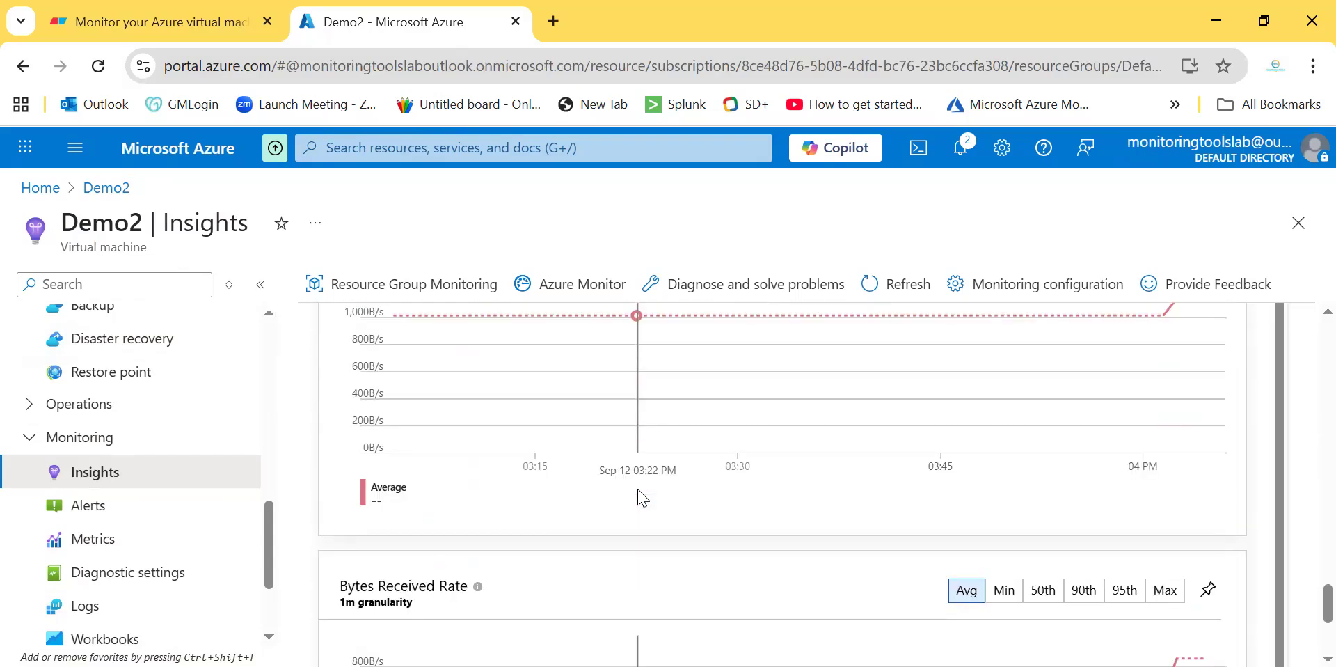
scroll(641, 498, "down", 3)
scroll(642, 497, "up", 10)
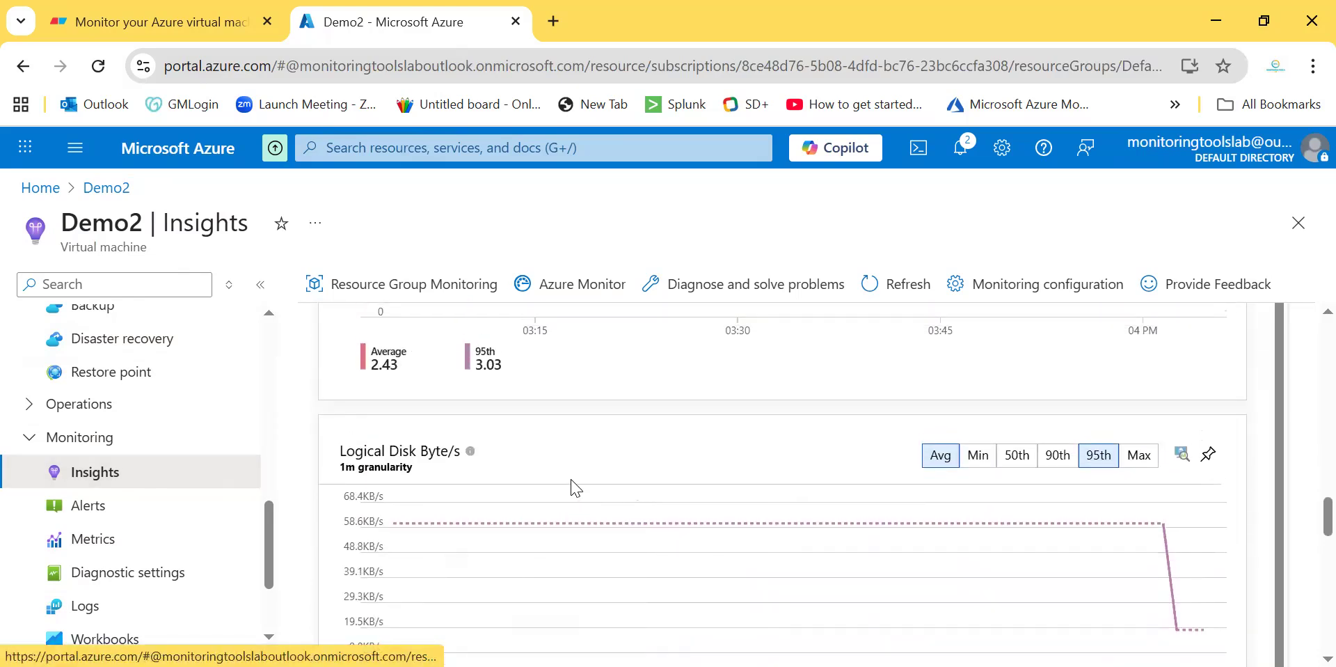
scroll(570, 487, "up", 5)
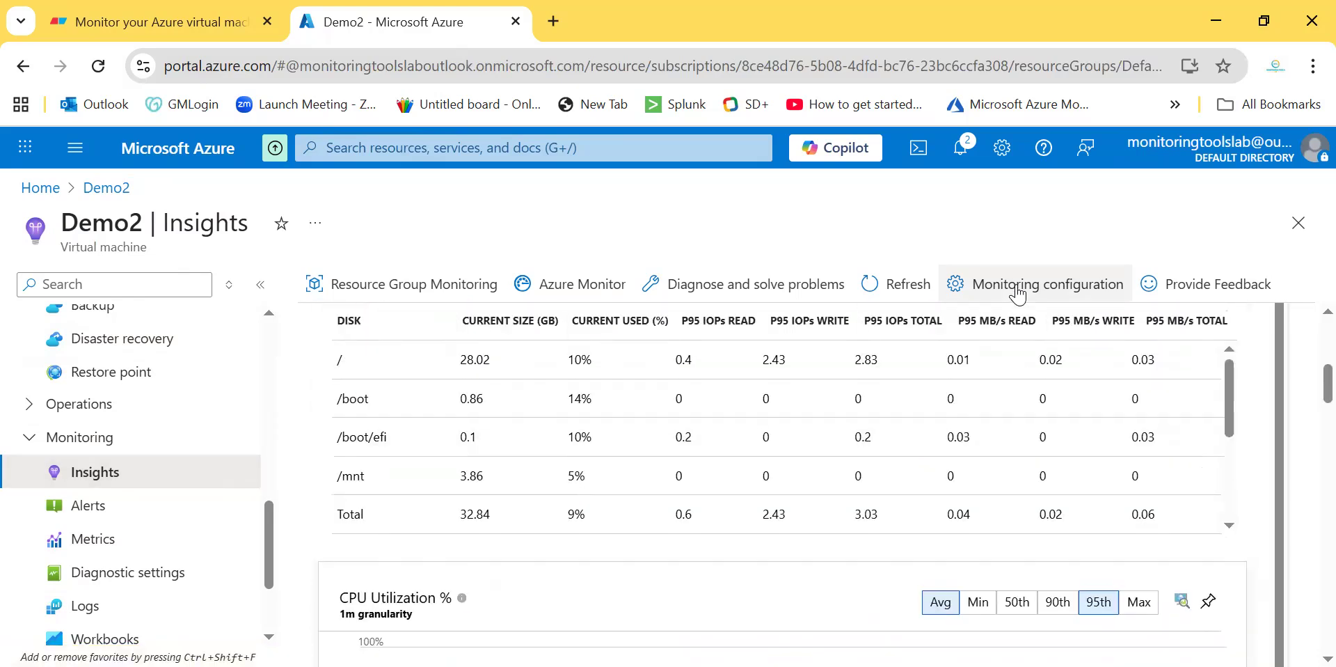
Step: Check Demo2's monitoring configuration and look over the disk performance table and CPU Utilization % chart again
left_click(990, 295)
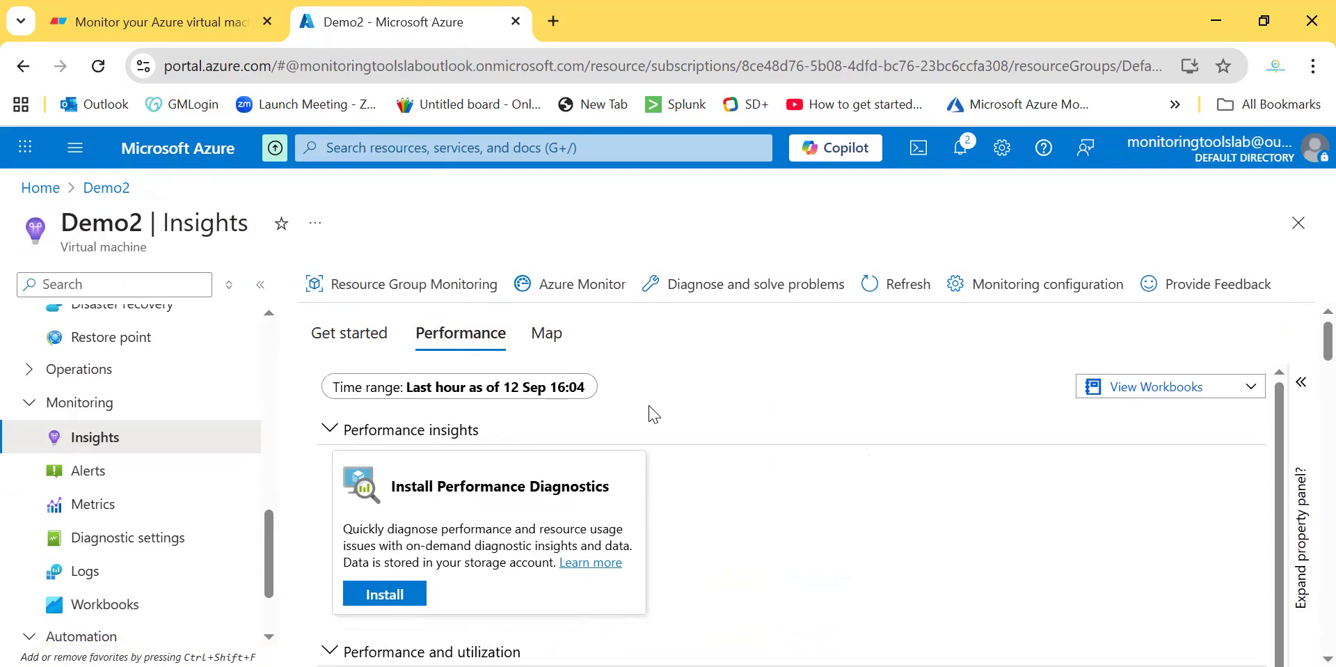
scroll(661, 556, "down", 10)
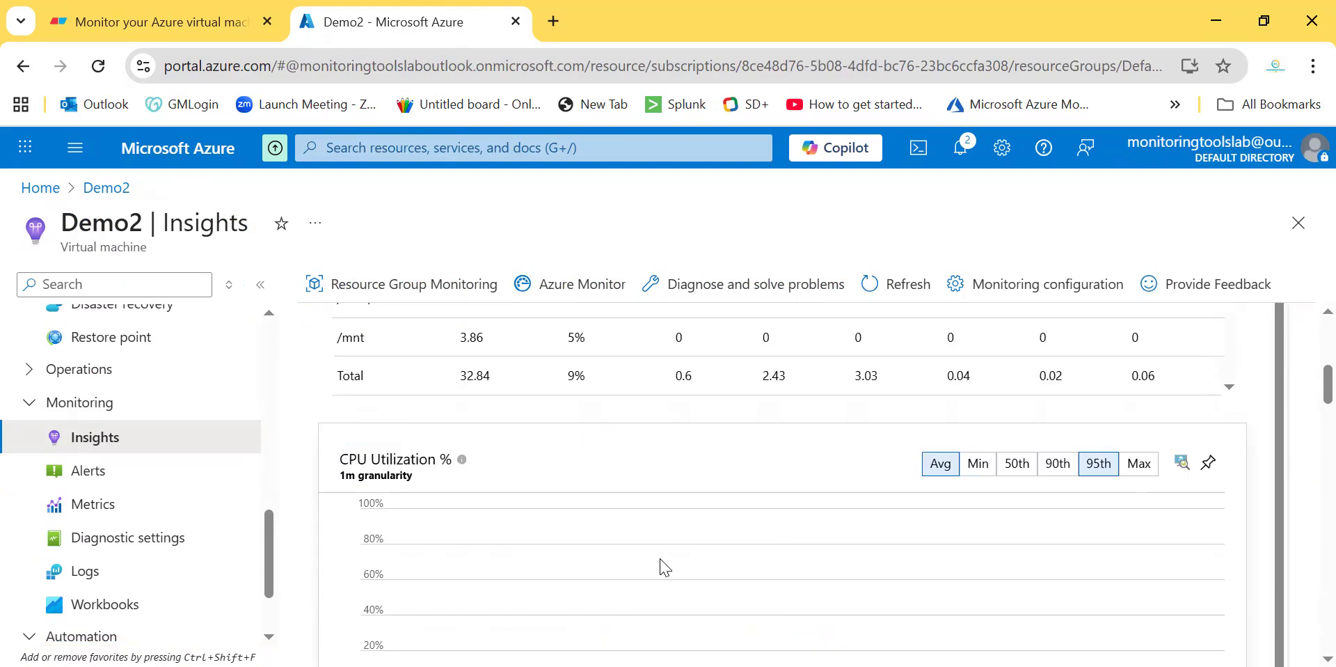
right_click(662, 564)
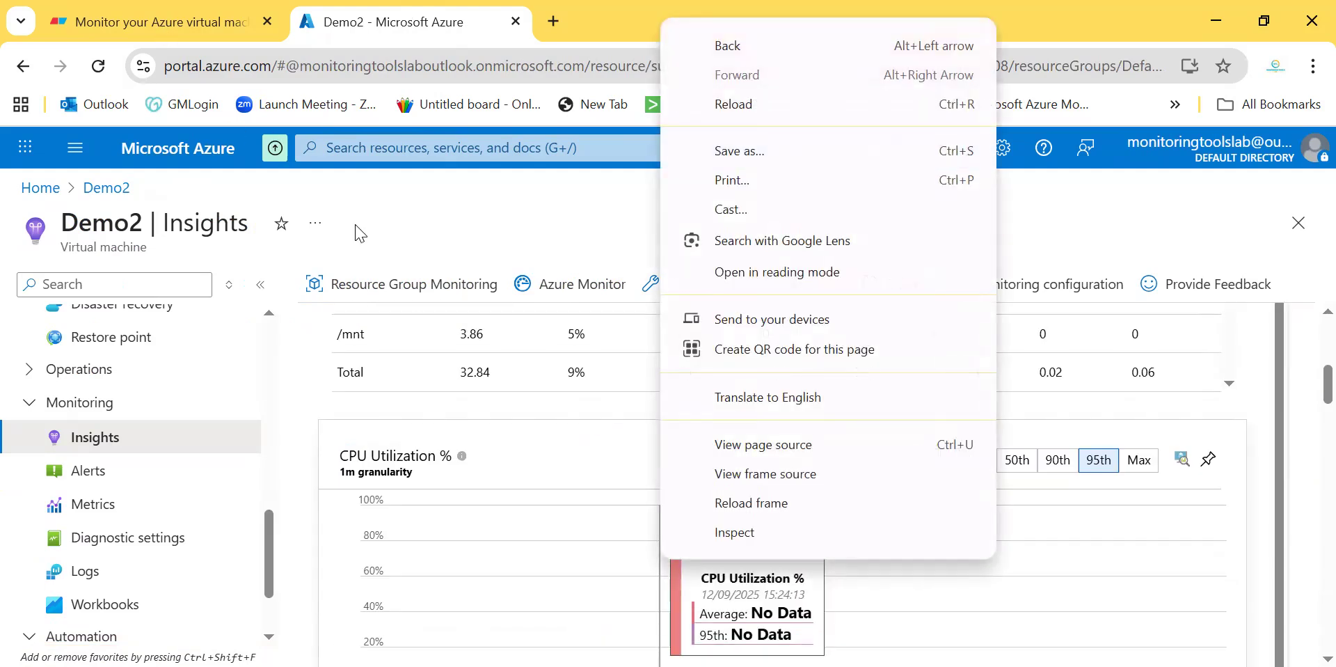
left_click(431, 243)
scroll(565, 547, "up", 2)
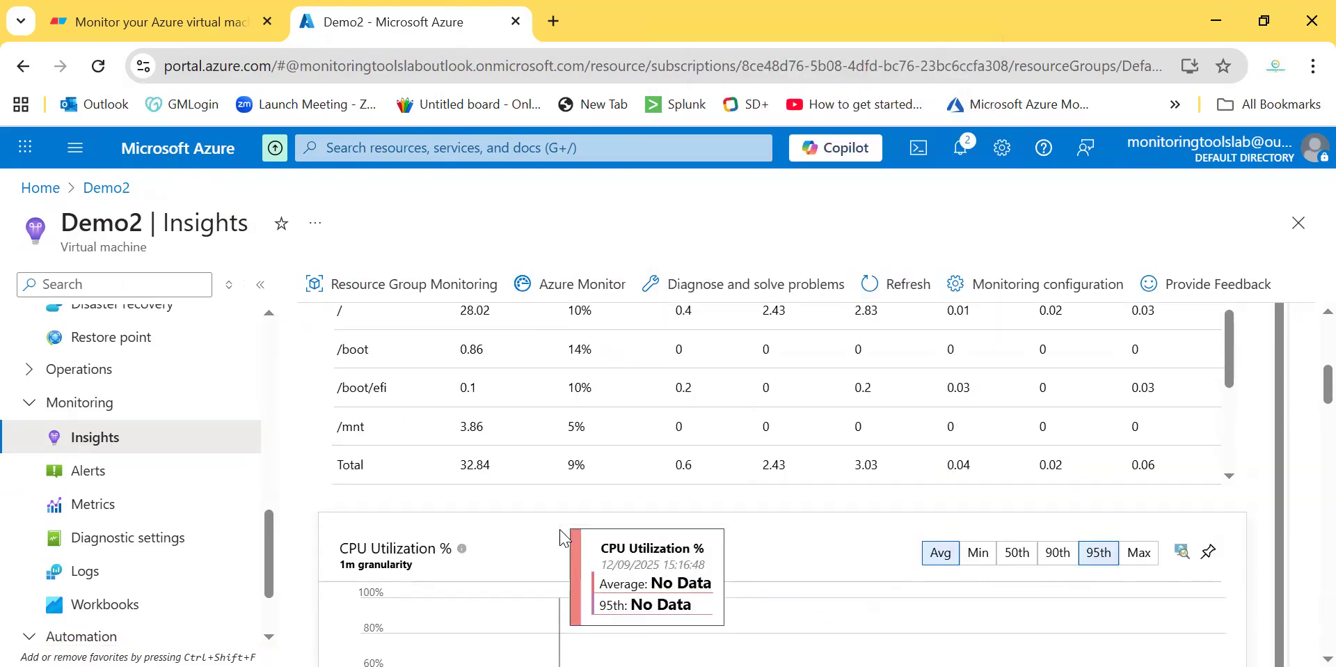
scroll(564, 539, "up", 8)
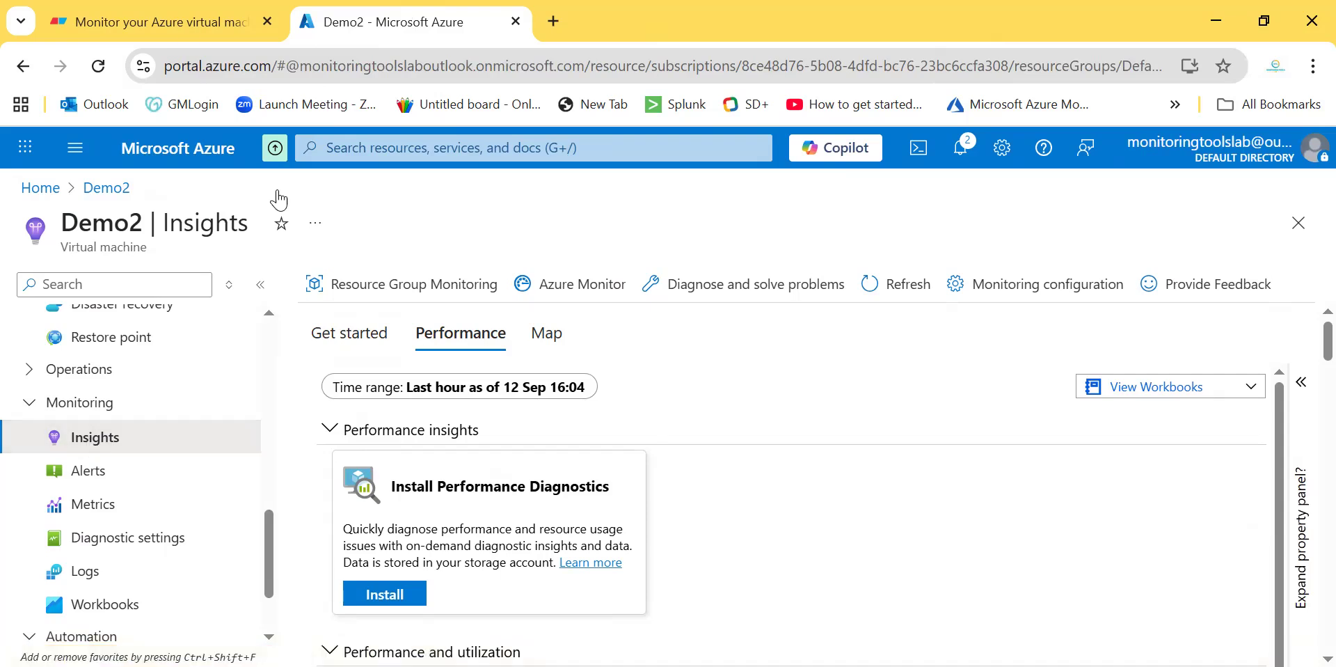
Step: Switch to the Eraser document and read the VM insights heading, the Summary and the Clean up resources section
left_click(134, 26)
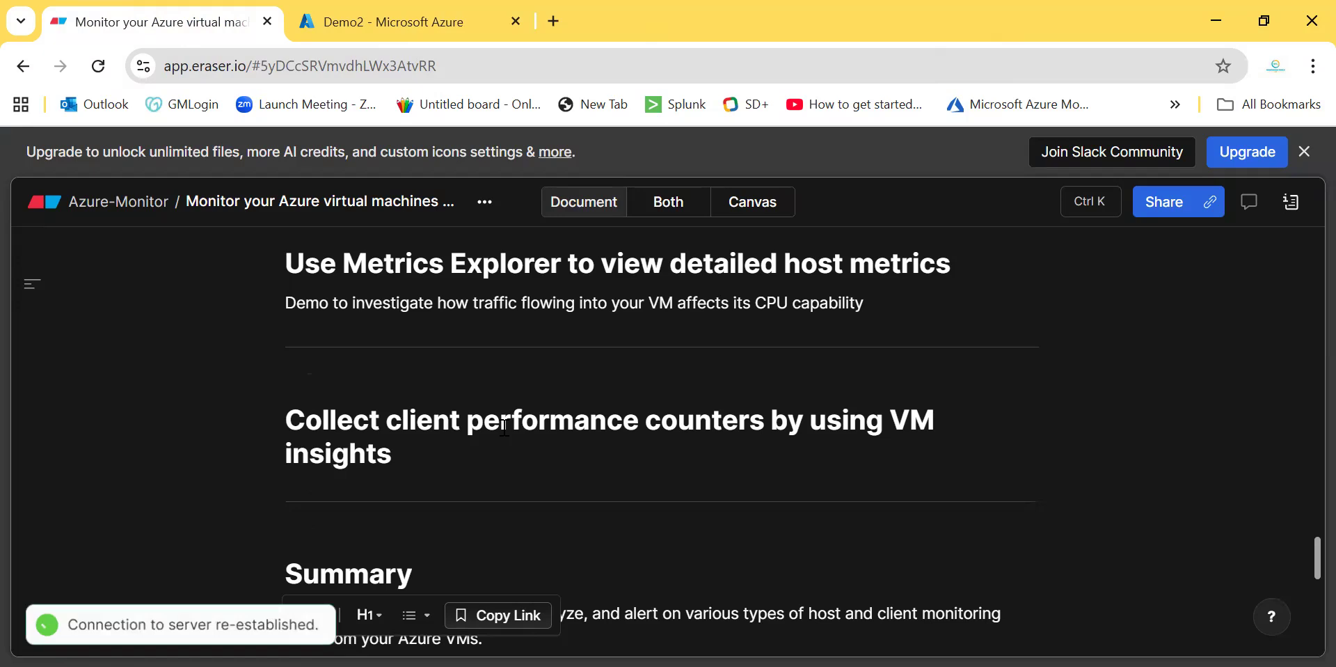
double_click(333, 439)
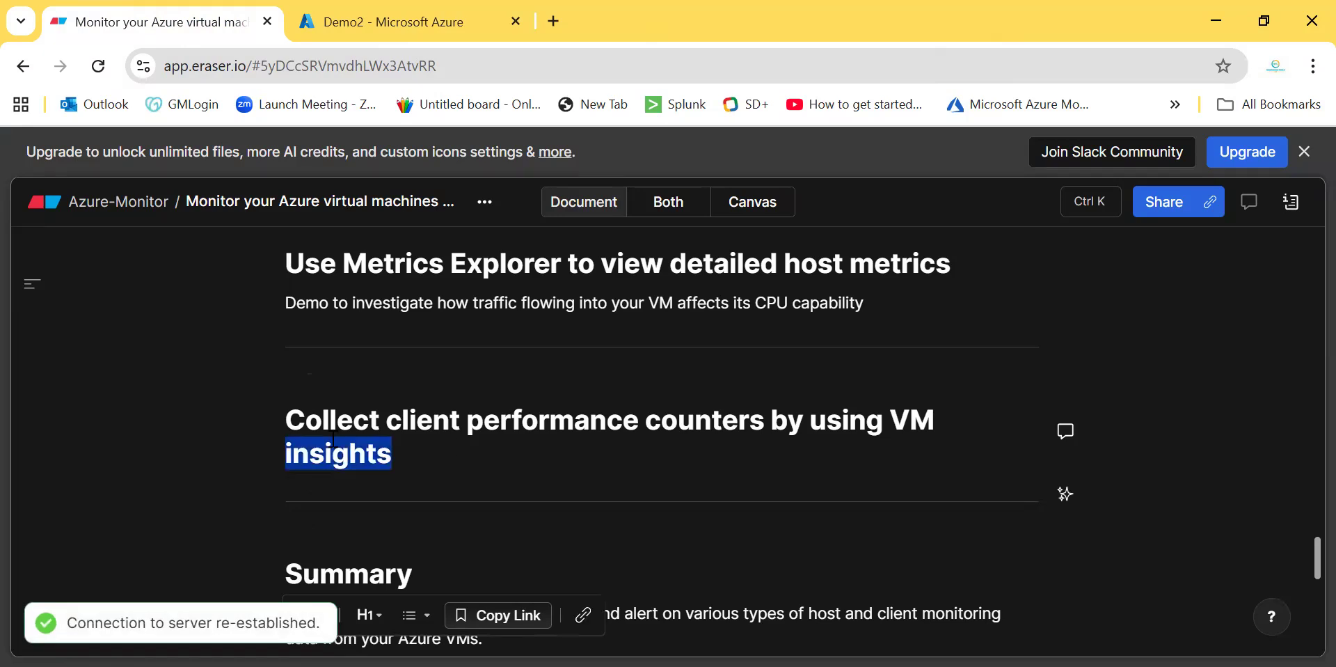
triple_click(680, 428)
scroll(353, 344, "down", 3)
double_click(353, 345)
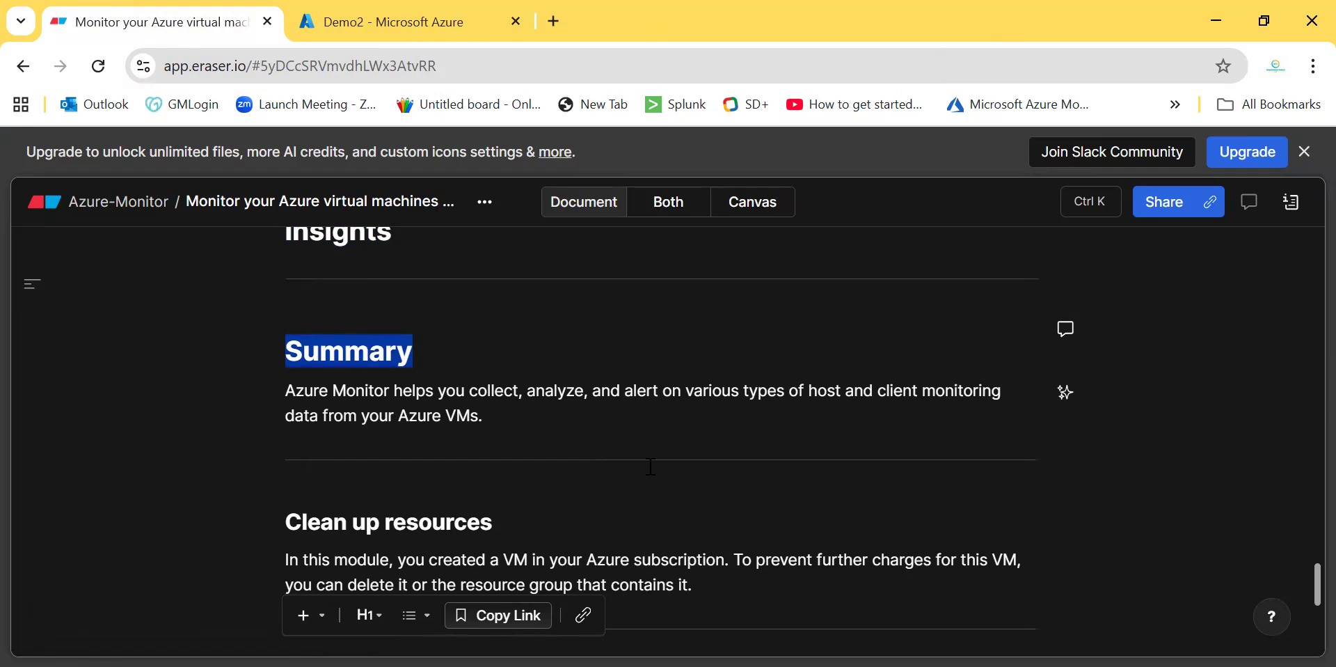
scroll(651, 466, "down", 1)
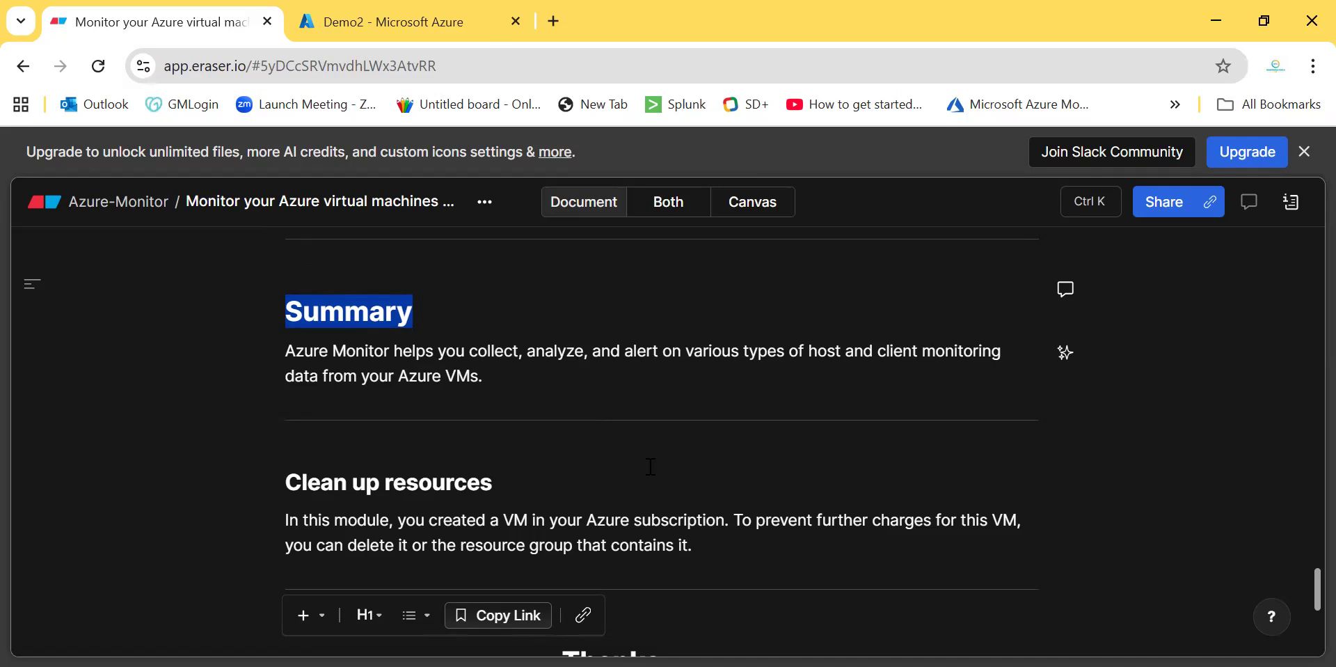
Step: Switch to the Azure portal, find Resource groups with the search "reso", and open the DefaultResourceGroup-CID resource group
left_click(374, 27)
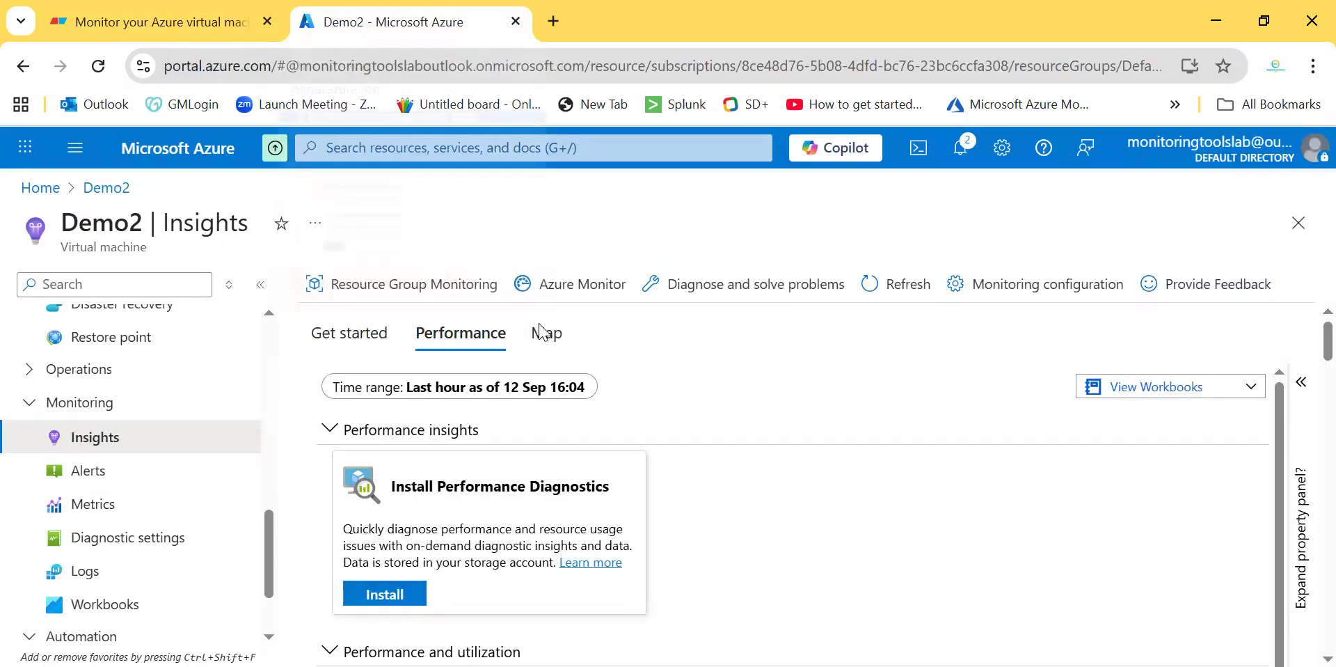
left_click(361, 143)
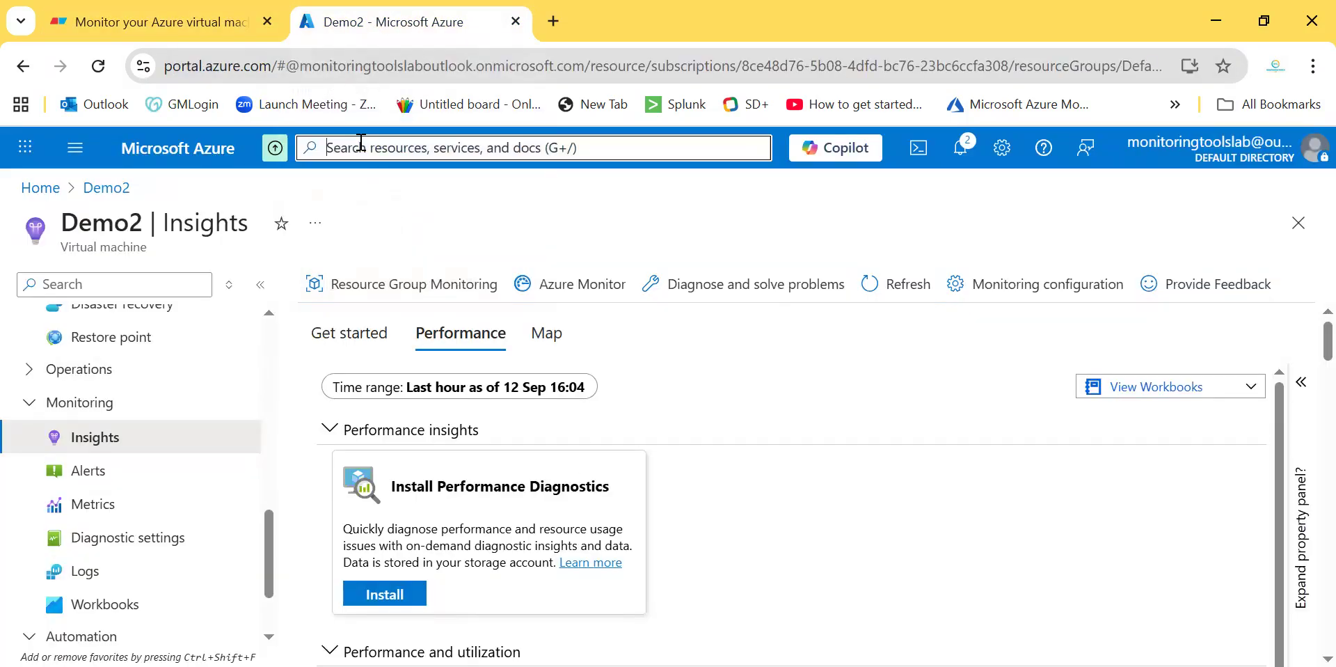
type("reso")
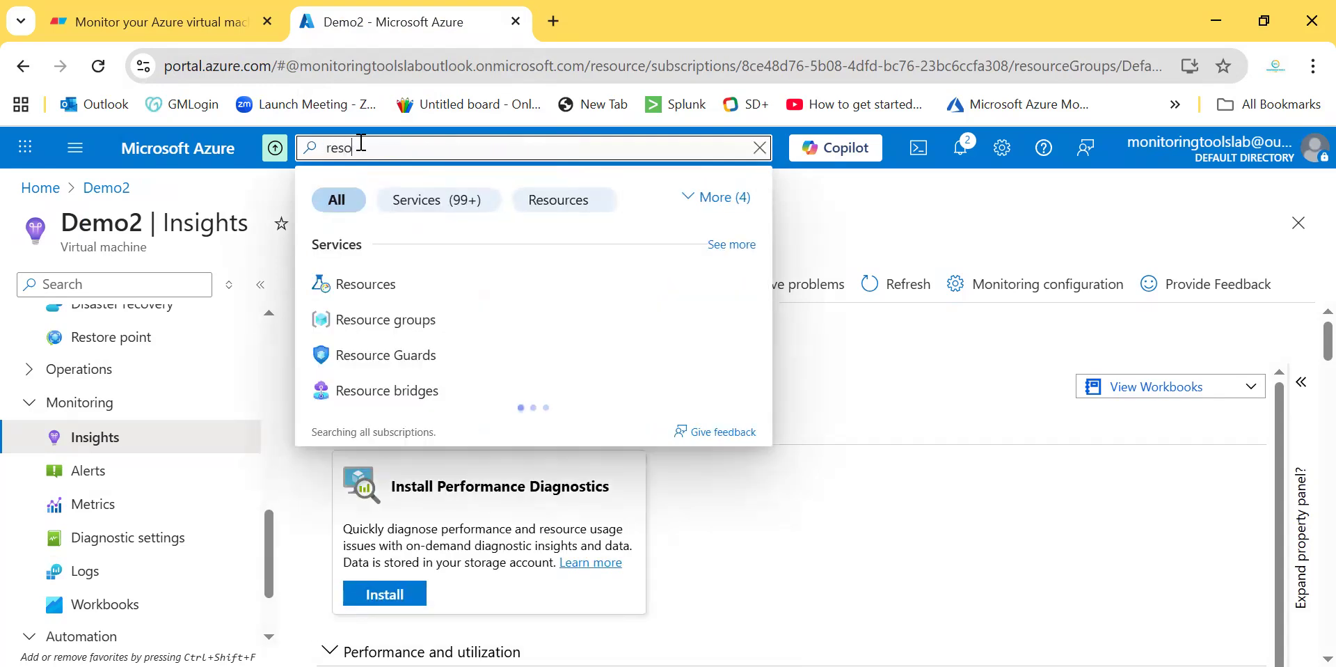
left_click(407, 321)
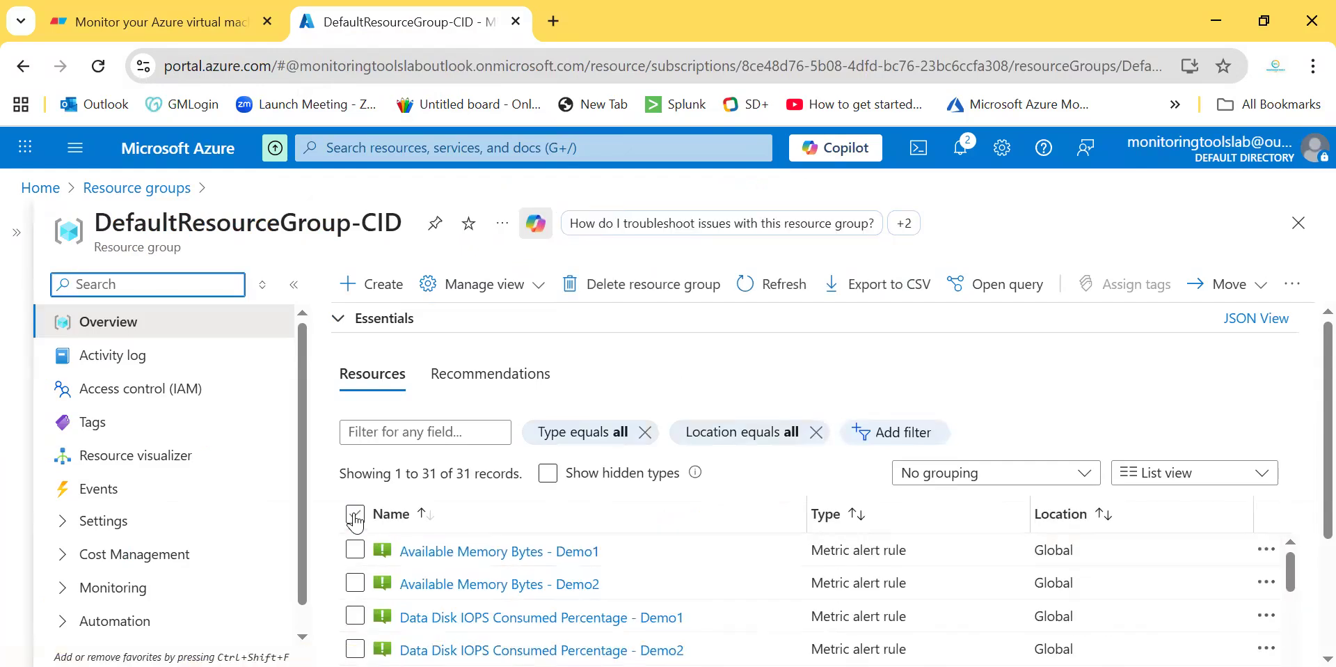
Step: Delete all resources in DefaultResourceGroup-CID, applying force delete for the virtual machines and confirming with "delete"
left_click(355, 513)
scroll(595, 609, "down", 5)
scroll(595, 609, "down", 5)
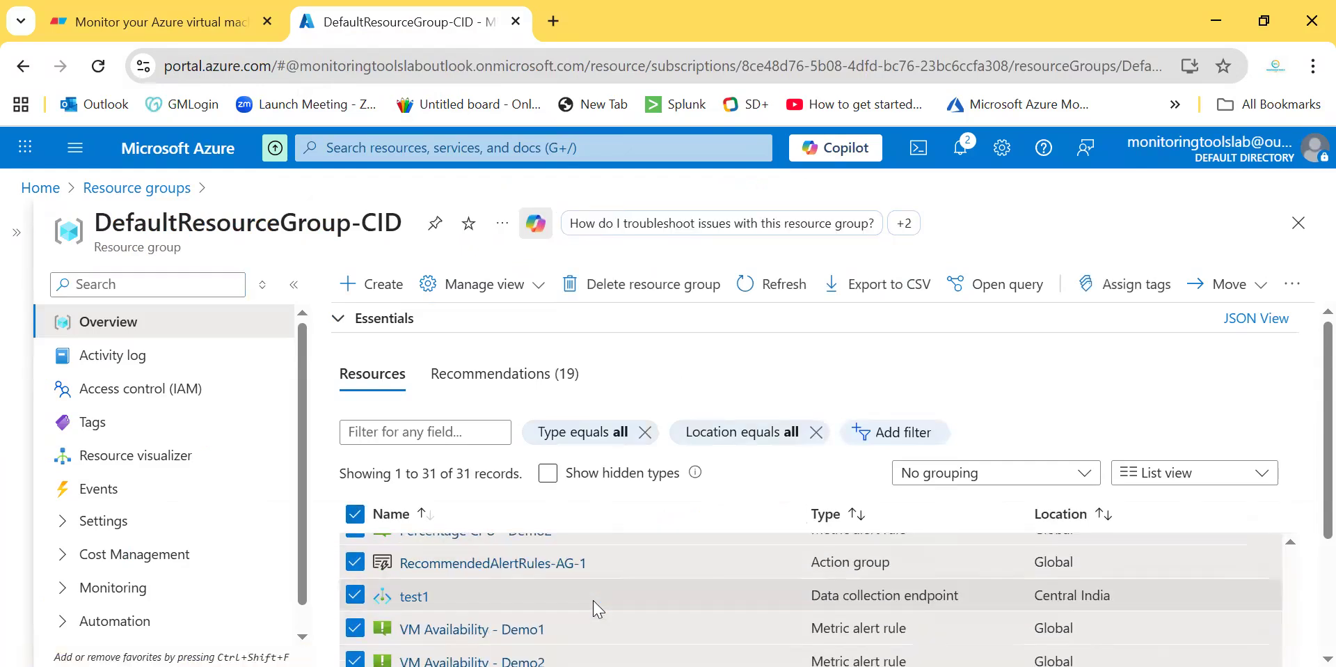
scroll(598, 609, "up", 9)
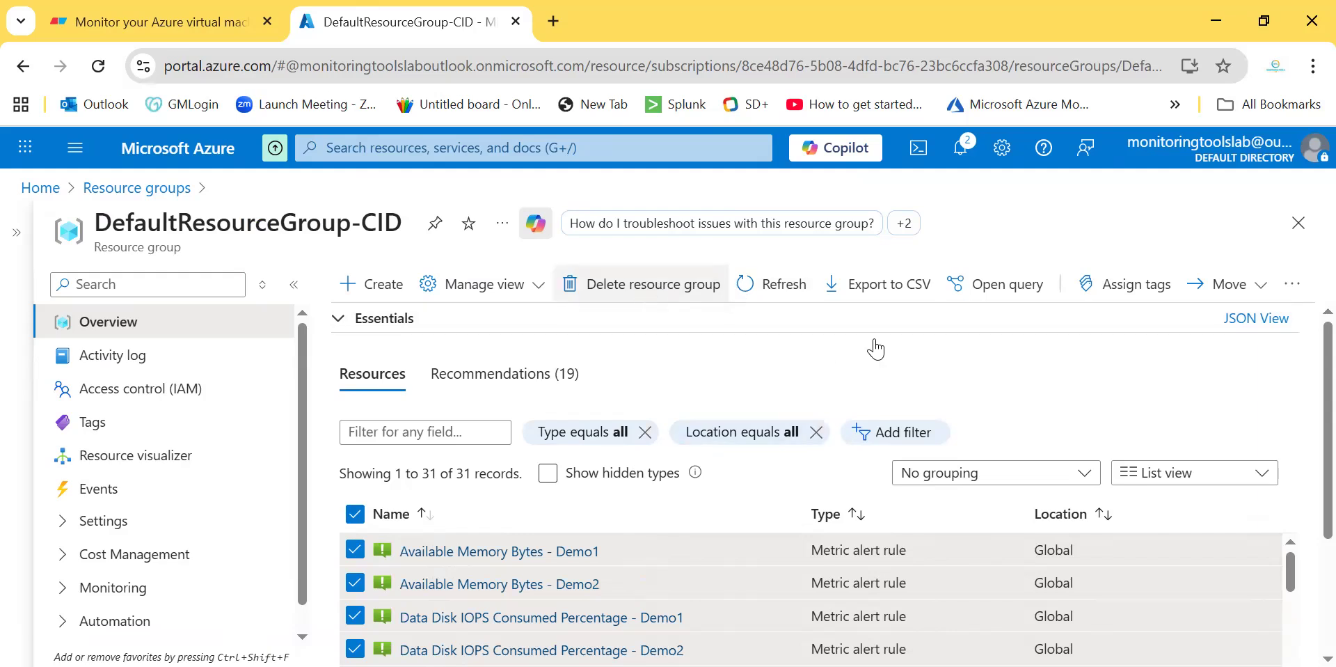
left_click(1292, 284)
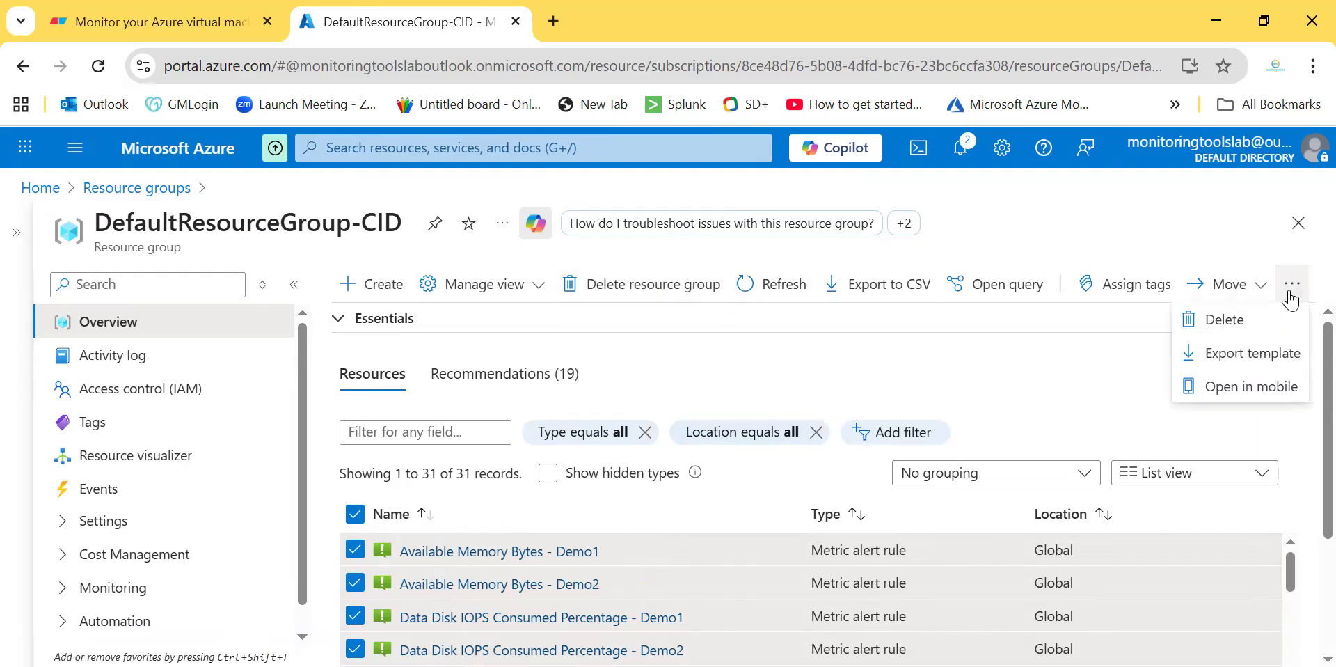
left_click(1245, 319)
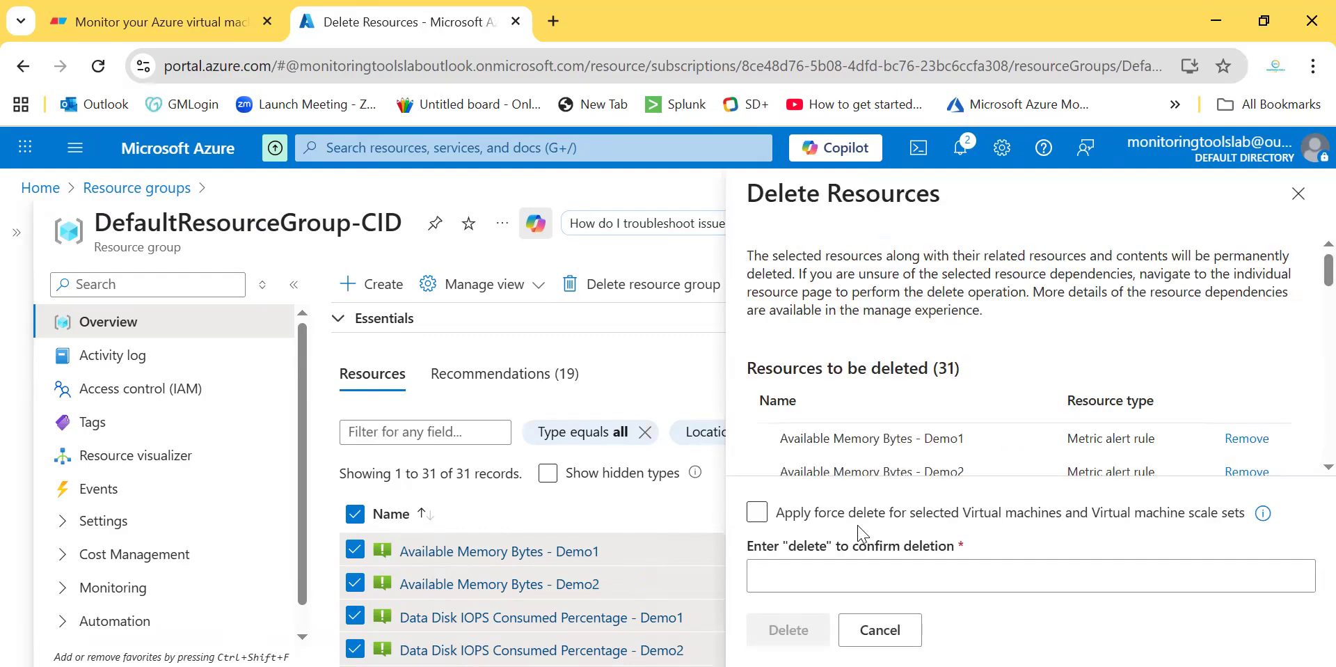
left_click(757, 512)
left_click(807, 578)
type("delete")
left_click(789, 630)
left_click(1030, 506)
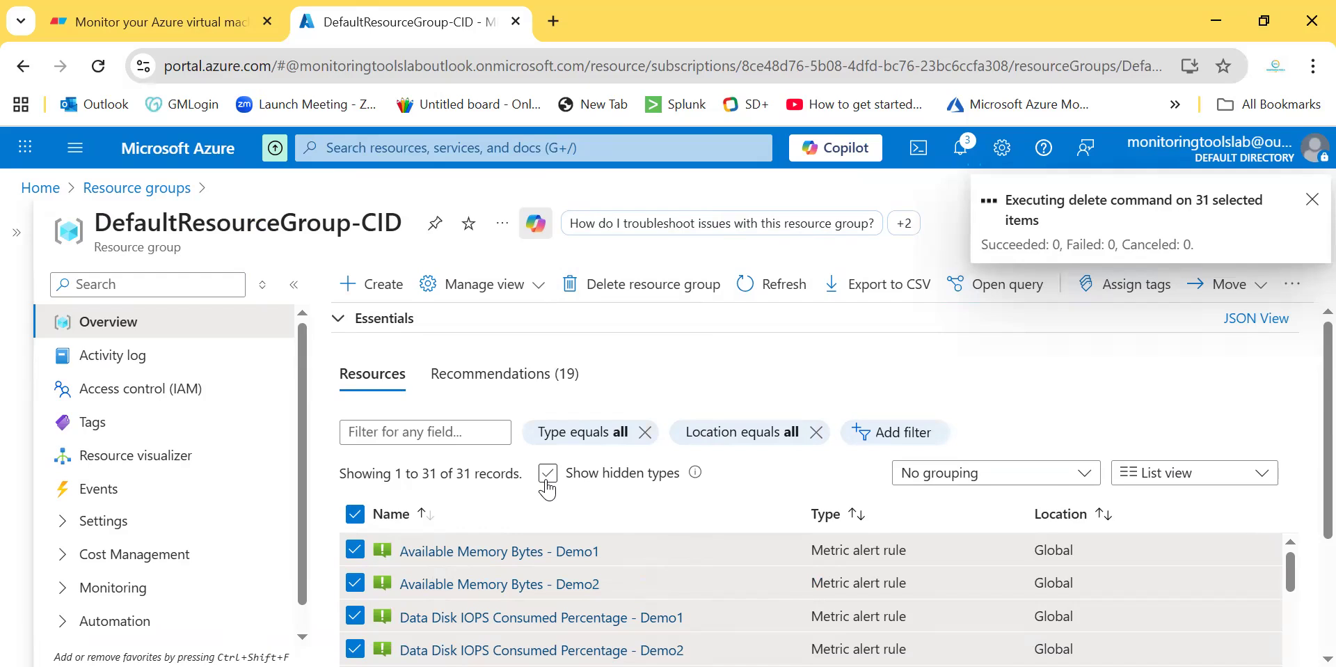
Step: Check the remaining resources in DefaultResourceGroup-CID, and return to the Learning objectives at the start of the Eraser document
triple_click(287, 228)
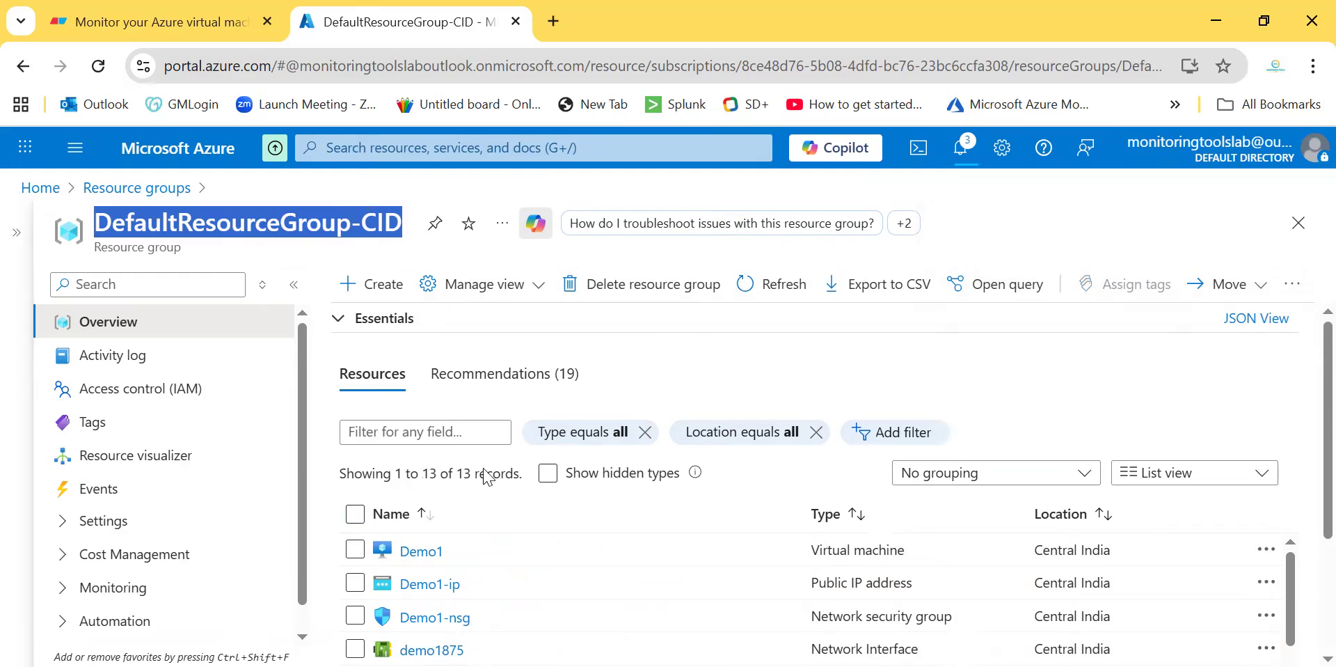
left_click(136, 22)
scroll(567, 417, "up", 10)
scroll(569, 418, "up", 15)
scroll(570, 418, "up", 1)
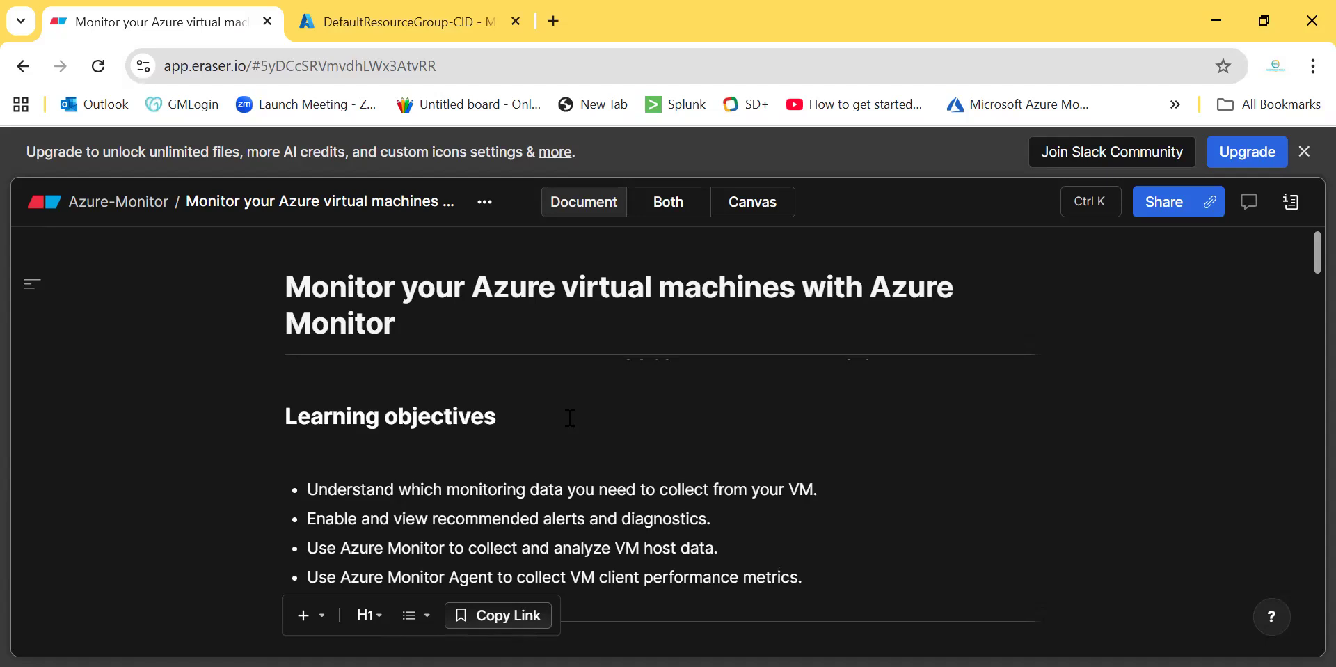